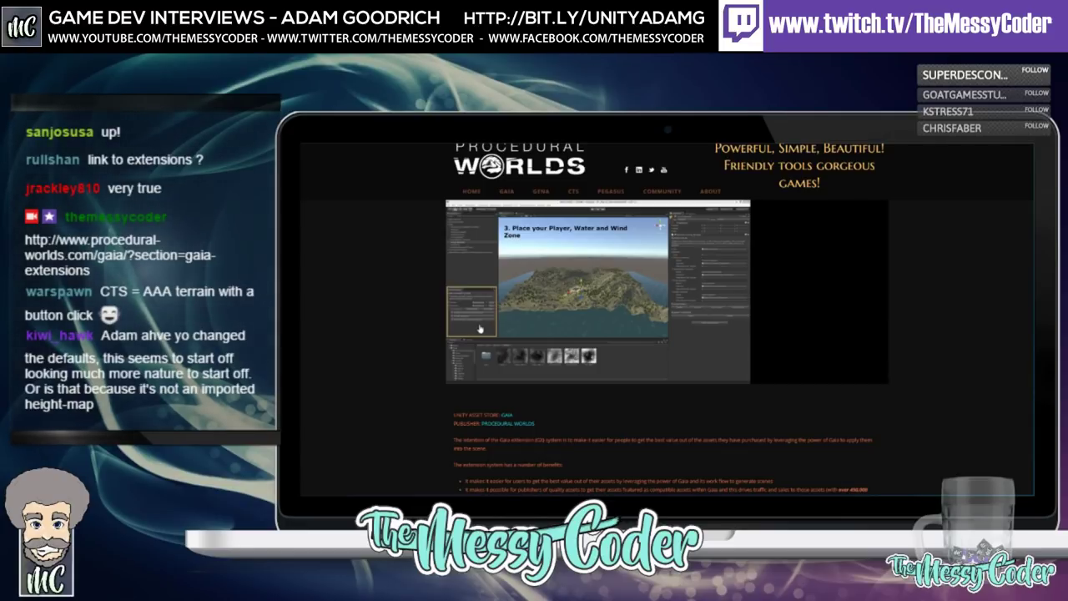
# Step: Scroll the Gaia page down to the Gaia eXtensions text and the Gaia Manager screenshot
pyautogui.scroll(-5, 433, 331)
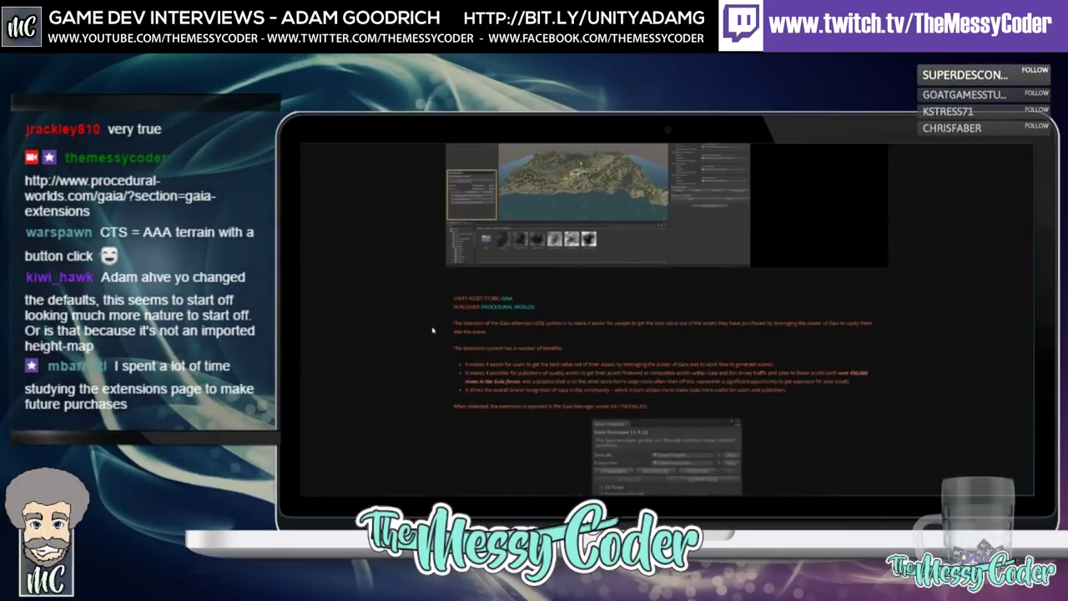
pyautogui.scroll(-1, 432, 331)
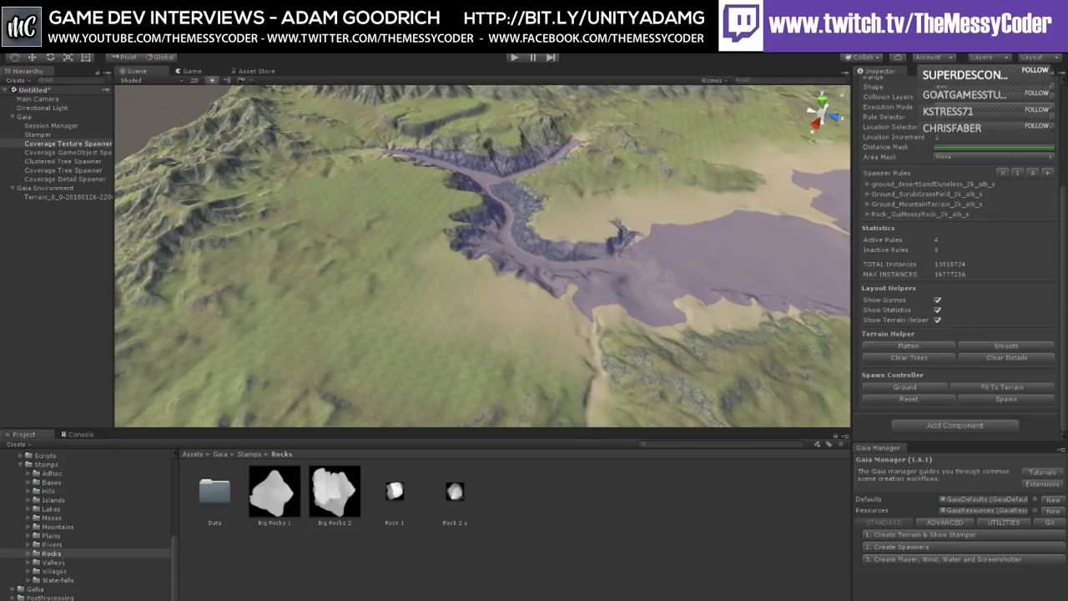
# Step: In the Gaia Manager GX tab, list INSTALLED extensions and expand Procedural Worlds > Camera And Light
pyautogui.click(1049, 523)
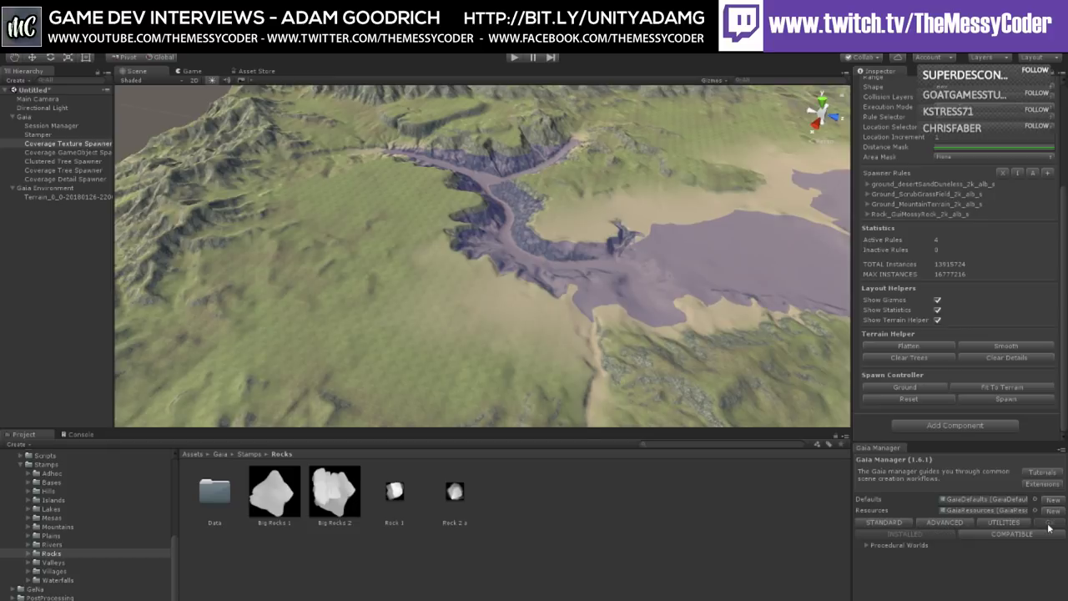
pyautogui.click(871, 546)
pyautogui.click(951, 534)
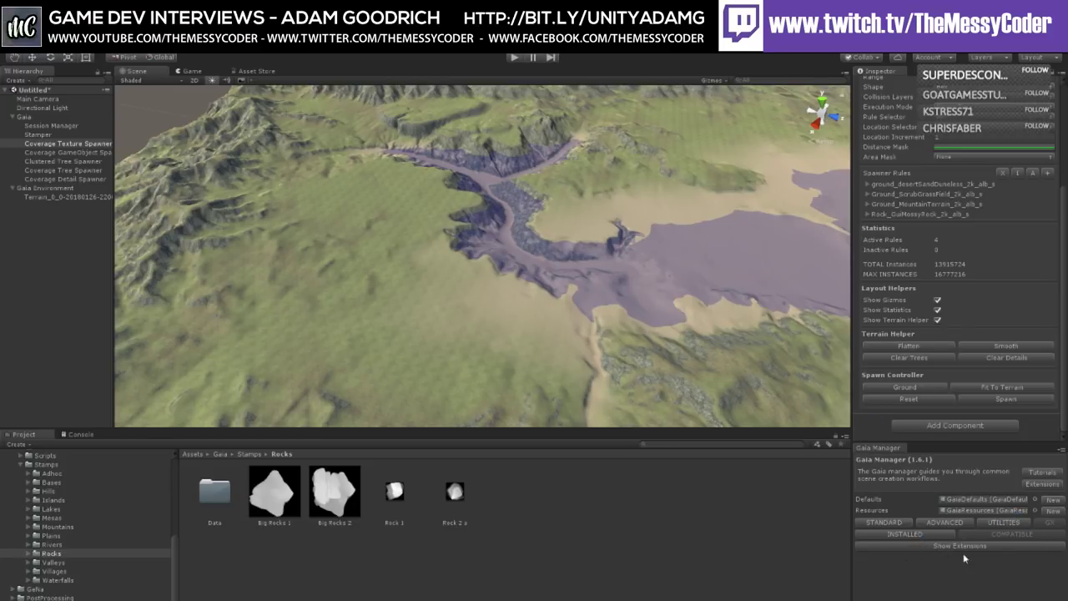
pyautogui.click(904, 535)
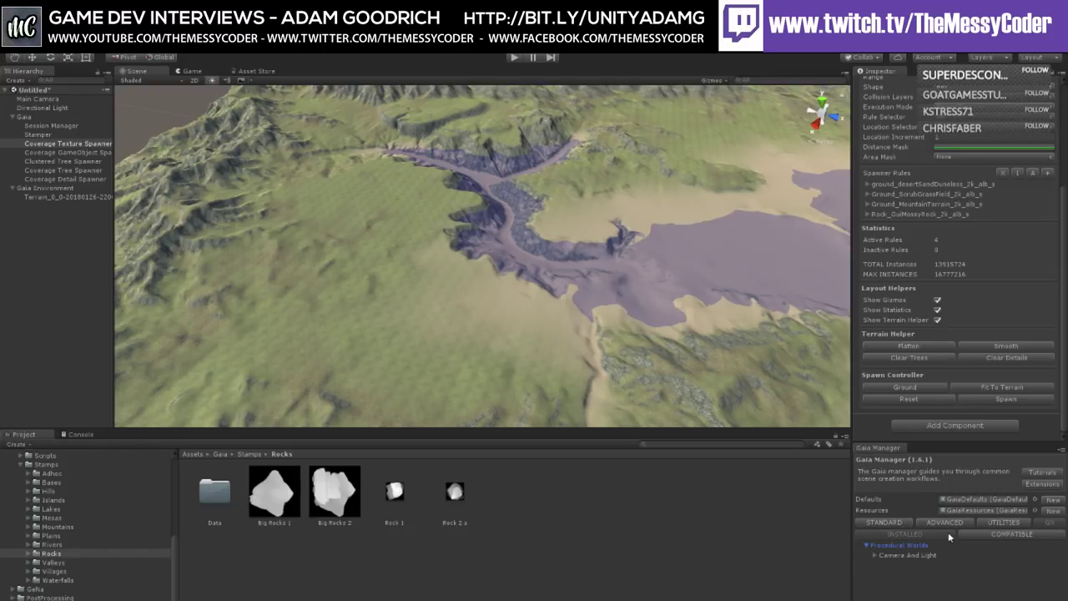
pyautogui.click(875, 555)
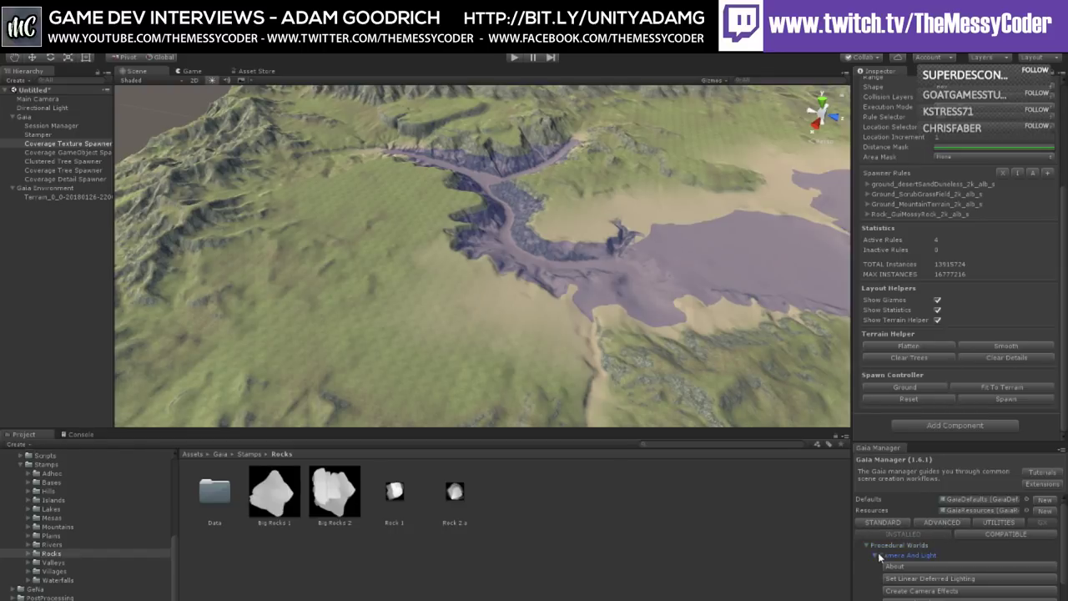
pyautogui.scroll(-1, 926, 569)
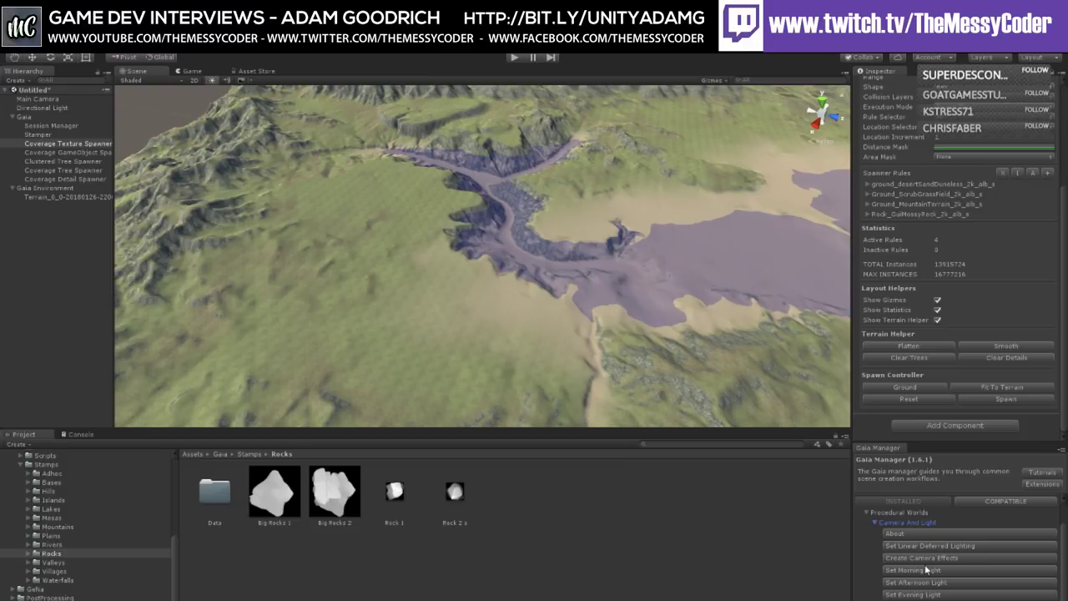
pyautogui.click(970, 499)
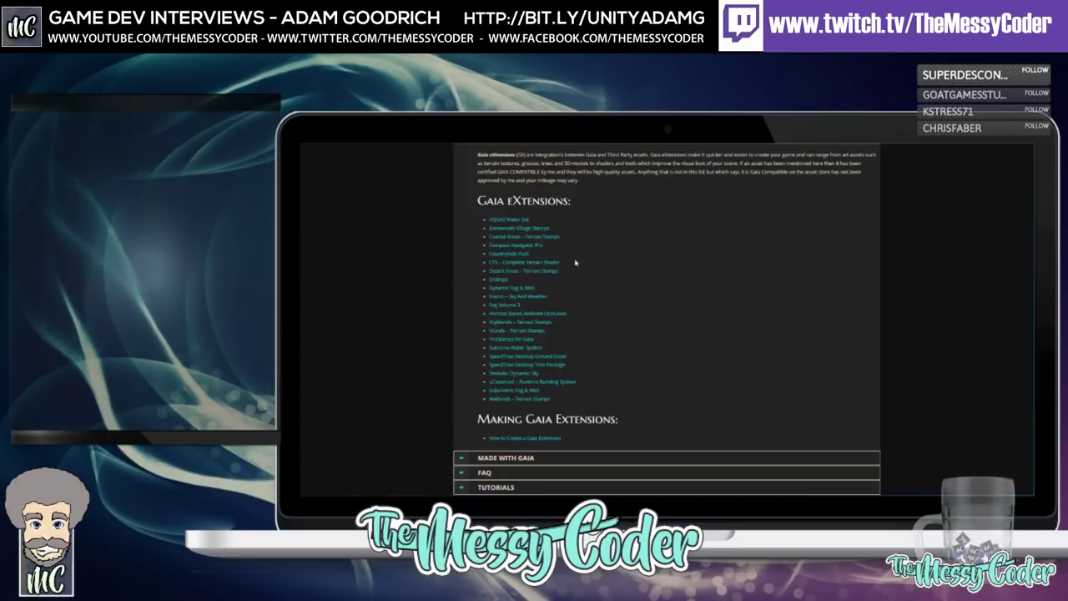
# Step: Open 'How to Create a Gaia Extension' and read down to its CODE Based Extensions section
pyautogui.click(539, 439)
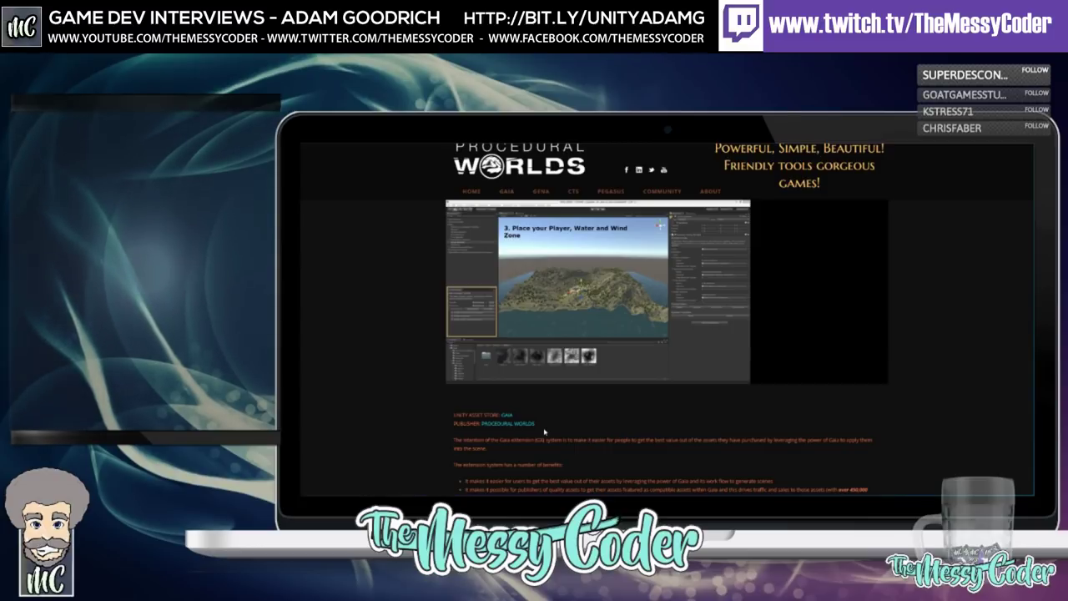
pyautogui.scroll(-5, 545, 431)
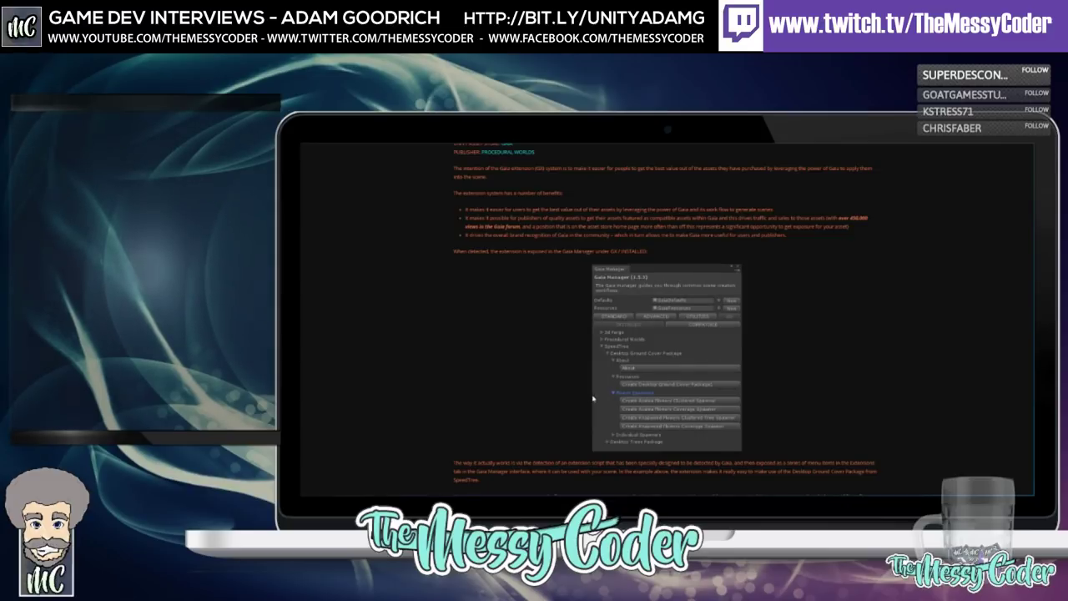
pyautogui.scroll(-2, 591, 401)
pyautogui.scroll(-4, 588, 402)
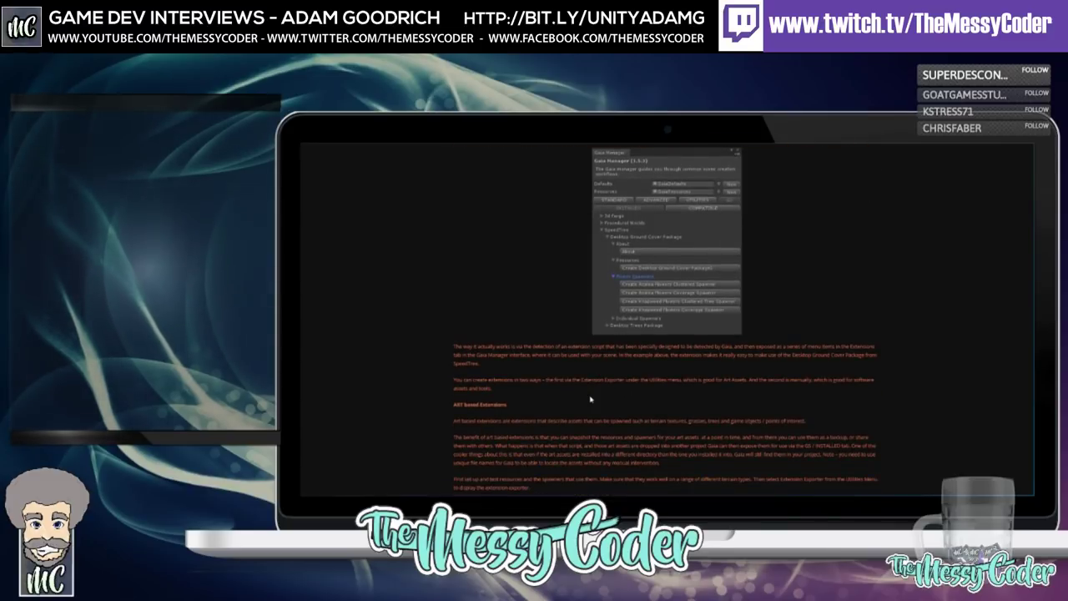
pyautogui.scroll(-2, 590, 396)
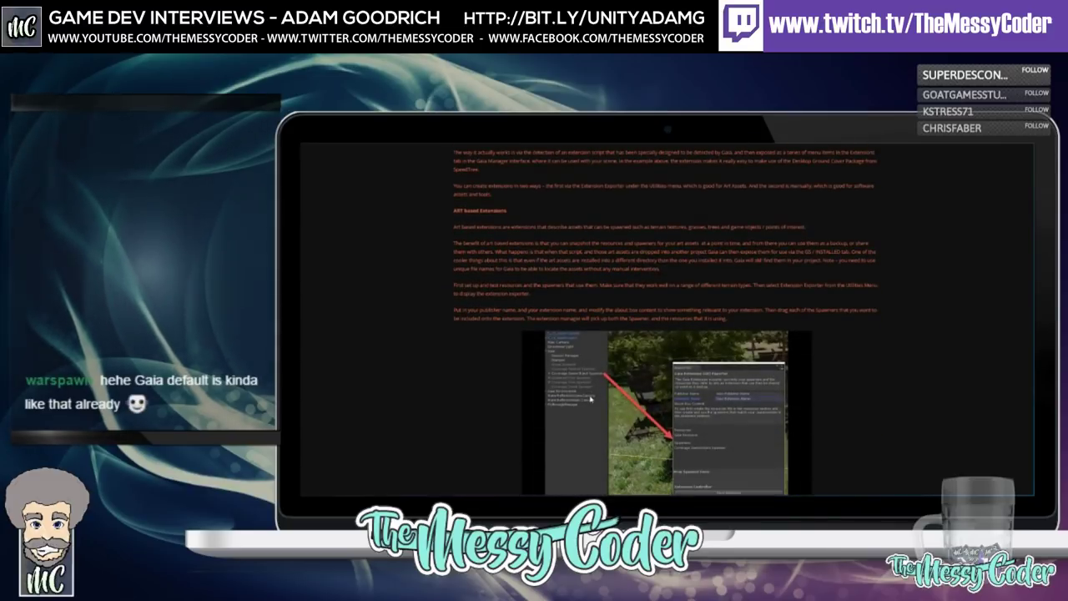
pyautogui.scroll(-1, 590, 399)
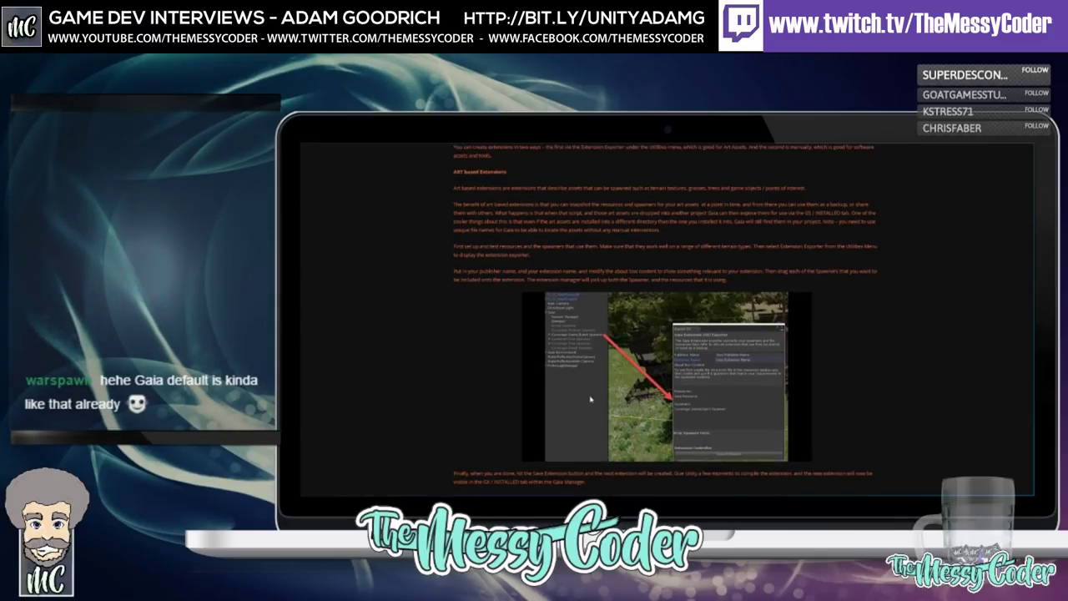
pyautogui.scroll(-1, 590, 399)
pyautogui.scroll(-2, 590, 397)
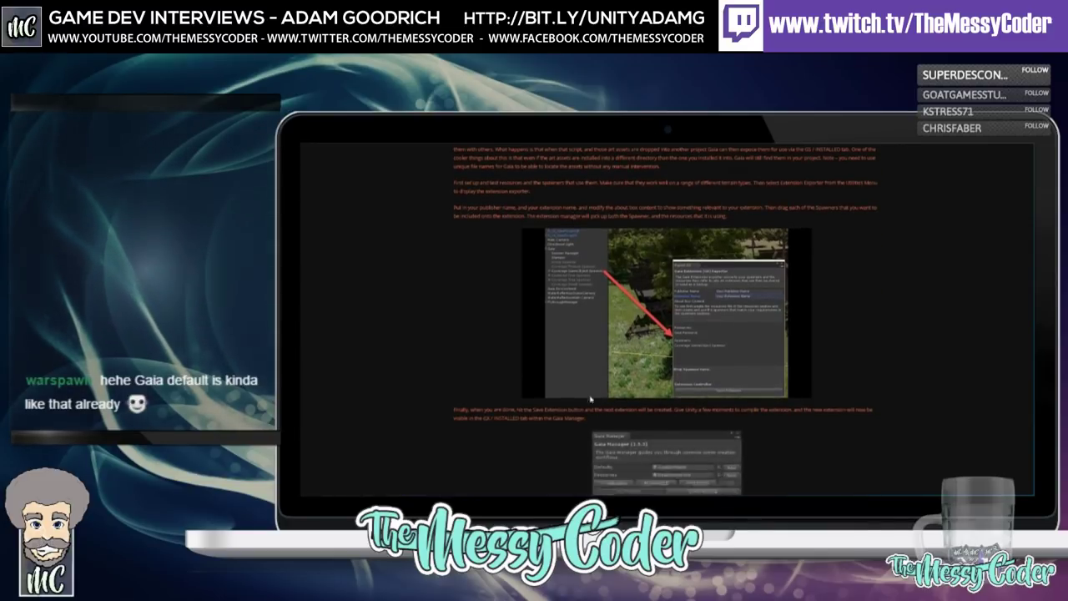
pyautogui.scroll(-4, 591, 399)
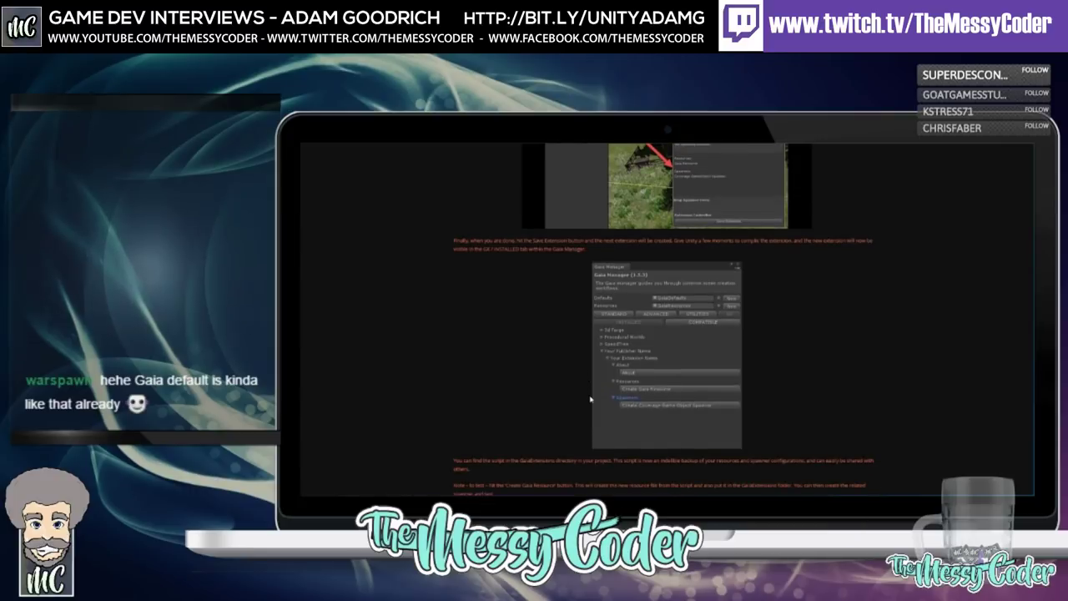
pyautogui.scroll(-4, 591, 399)
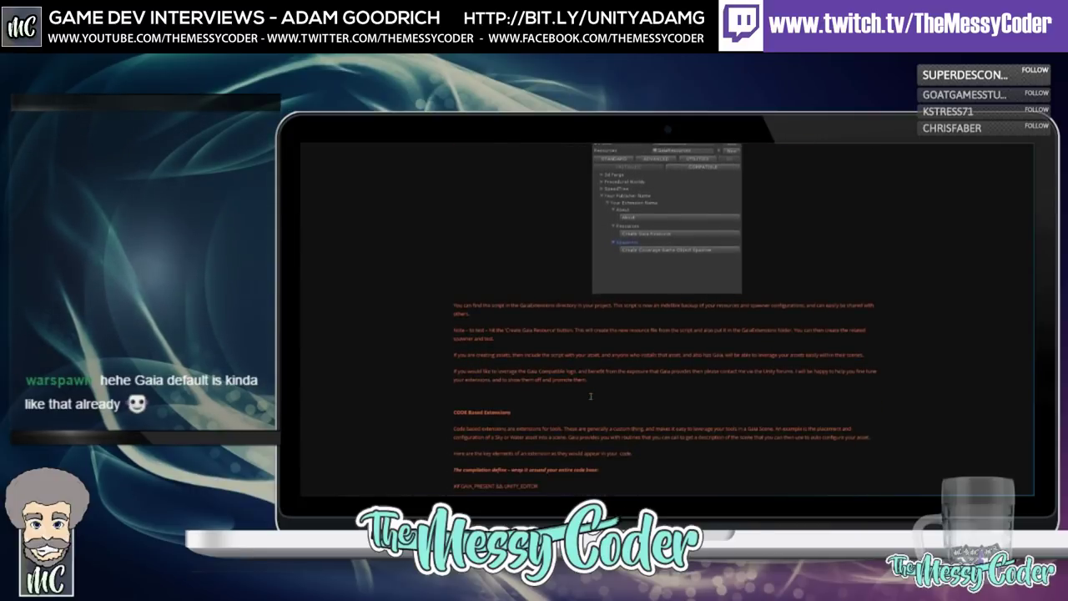
pyautogui.scroll(-5, 590, 399)
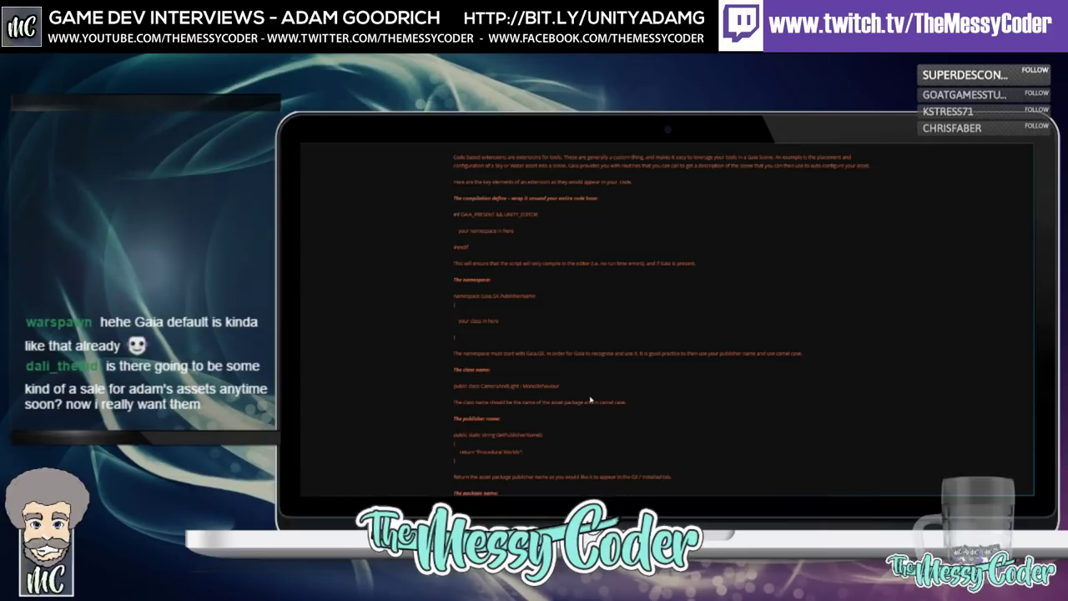
# Step: Scroll the extension guide back up toward the site's top navigation
pyautogui.scroll(-10, 586, 409)
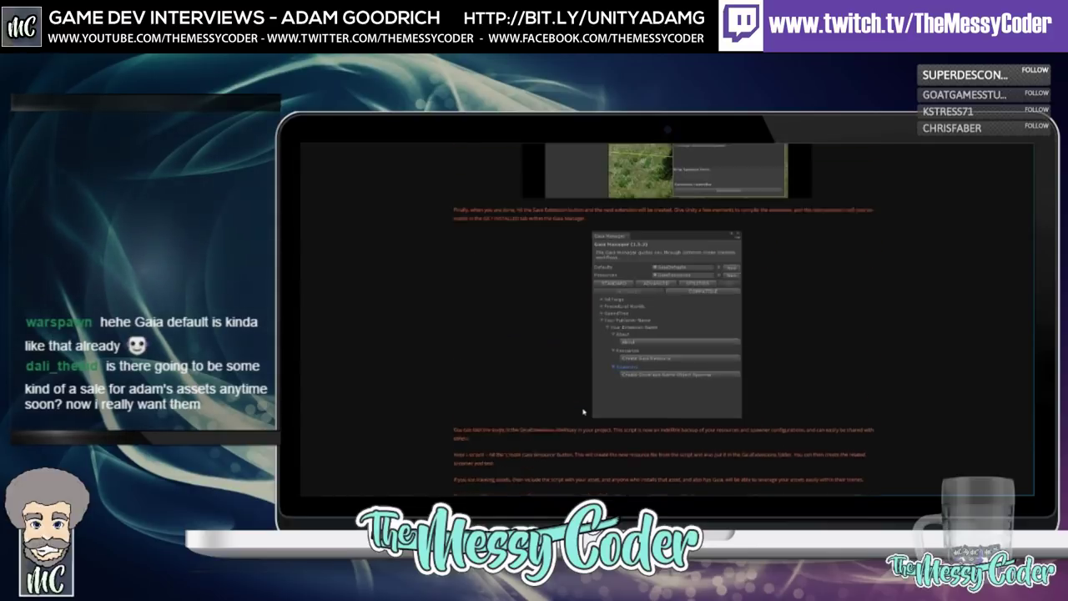
pyautogui.scroll(10, 584, 412)
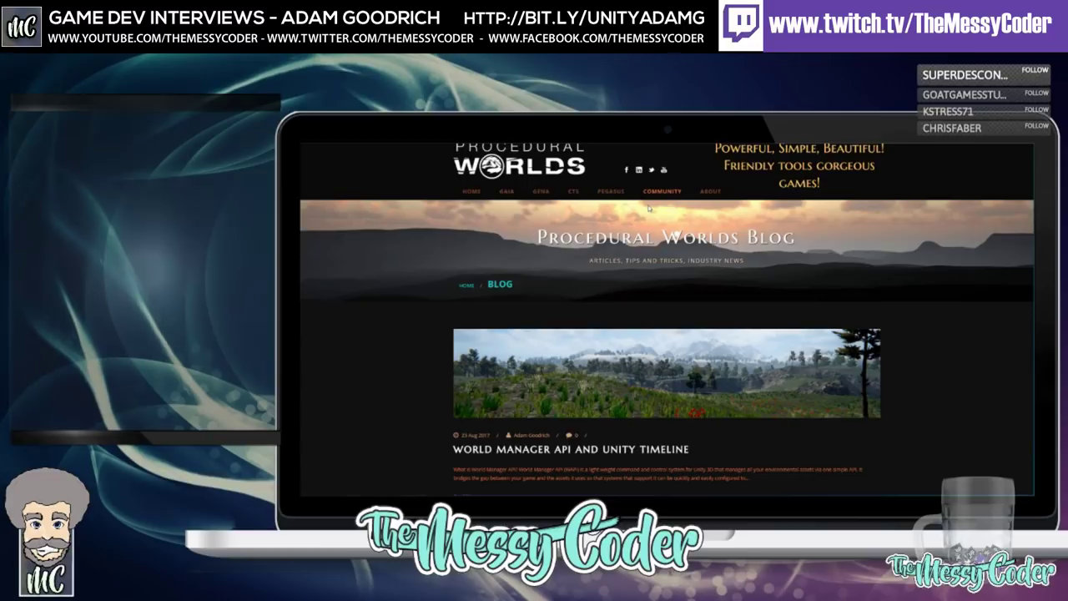
# Step: Open the 'World Manager API and Unity Timeline' post and read to its Timeline example and control approaches
pyautogui.scroll(-3, 576, 314)
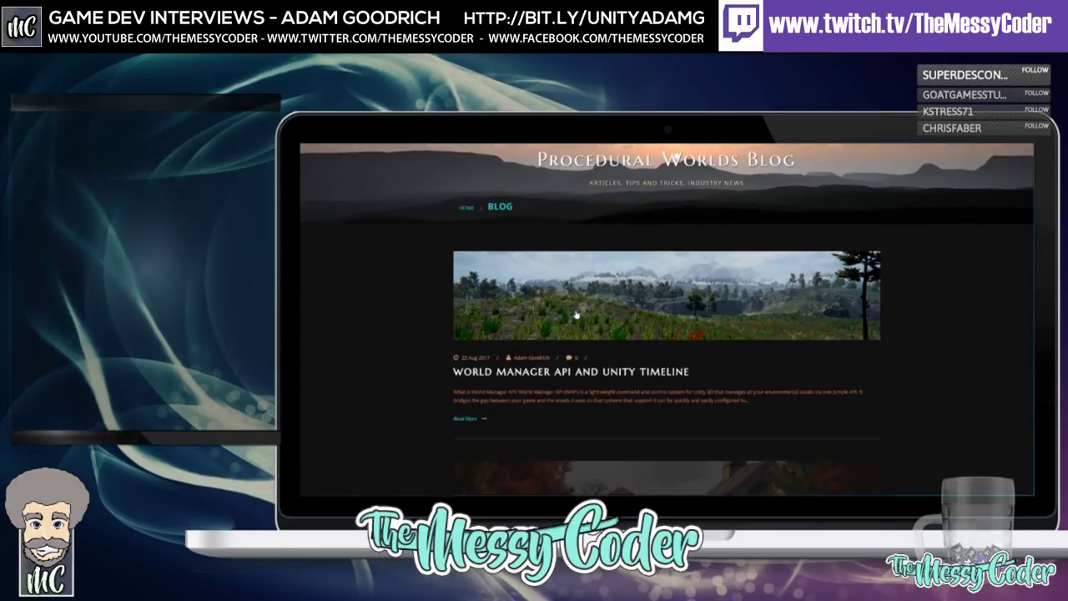
pyautogui.click(617, 293)
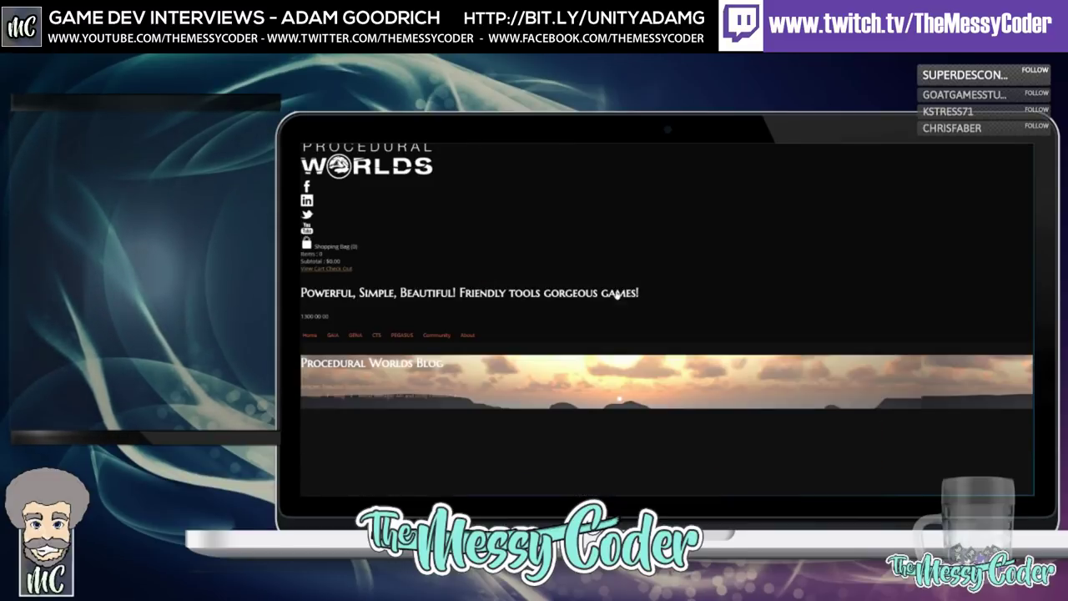
pyautogui.scroll(-2, 526, 269)
pyautogui.scroll(-1, 526, 269)
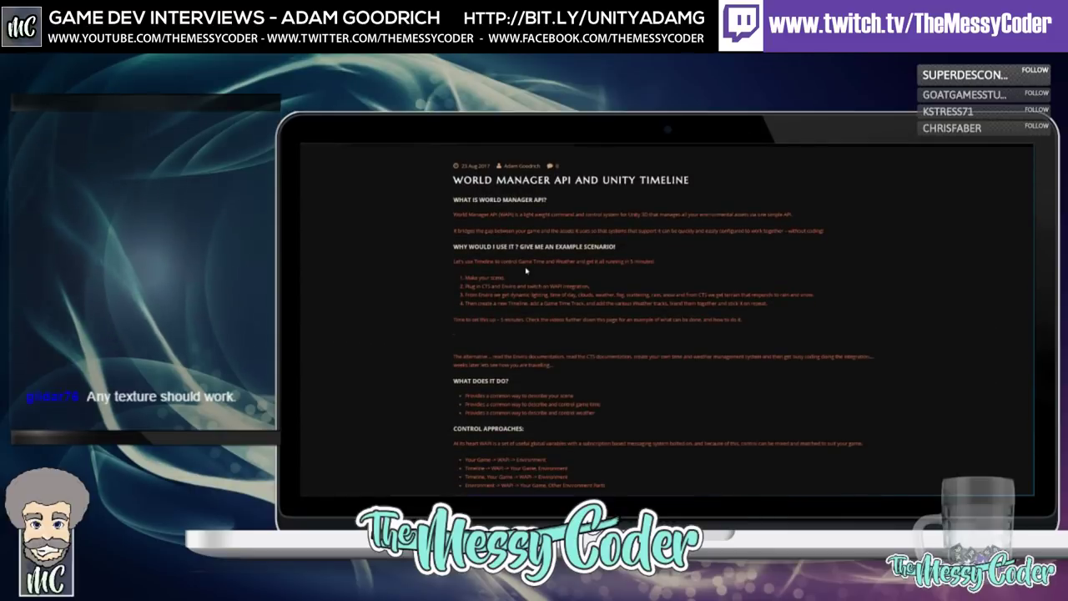
pyautogui.scroll(-1, 526, 270)
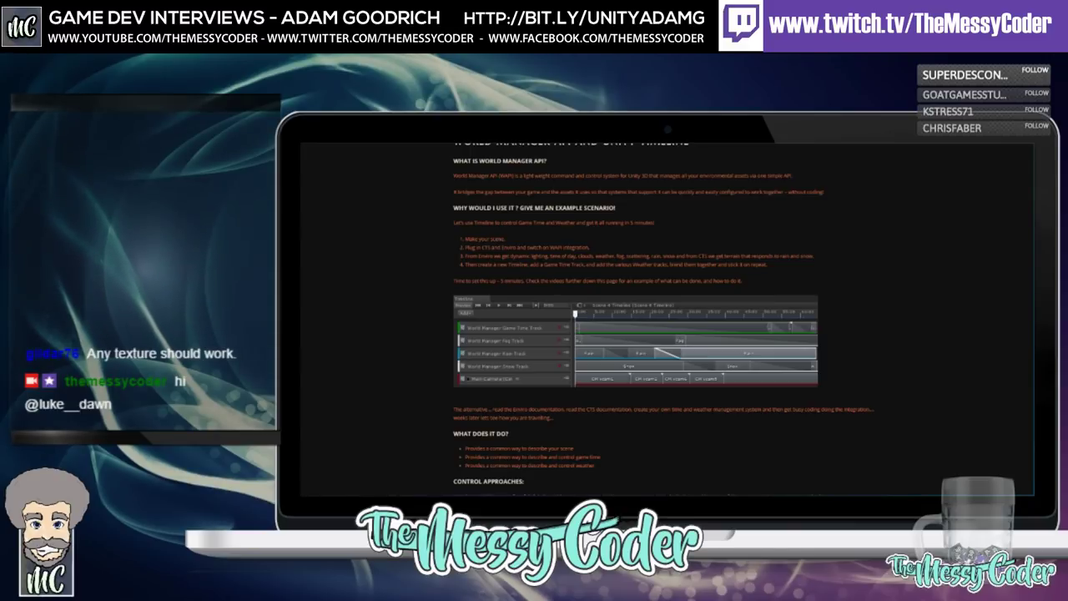
pyautogui.scroll(3, 668, 317)
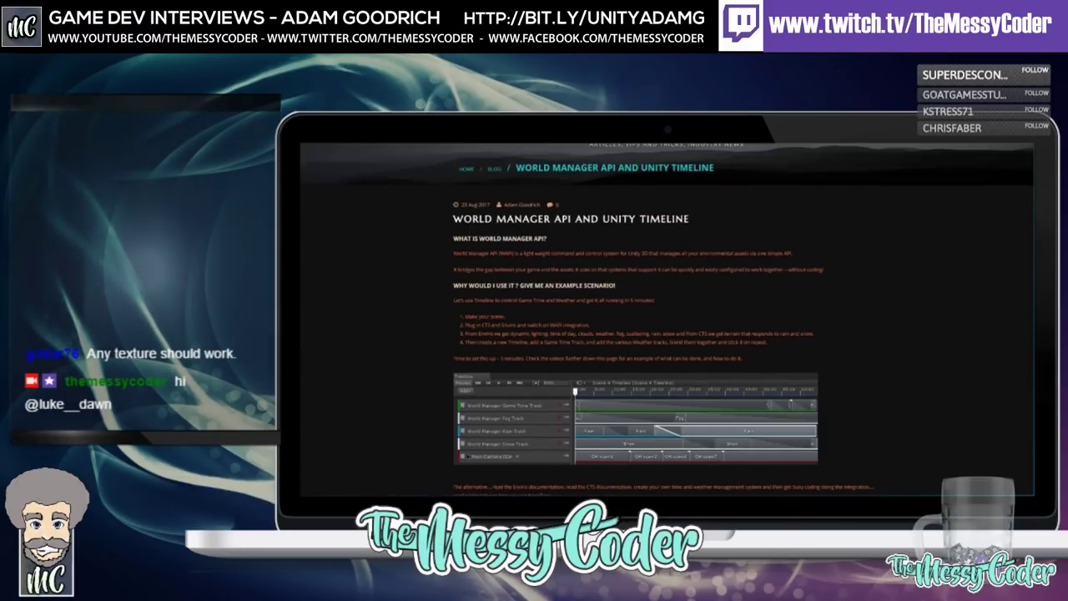
pyautogui.scroll(-1, 668, 317)
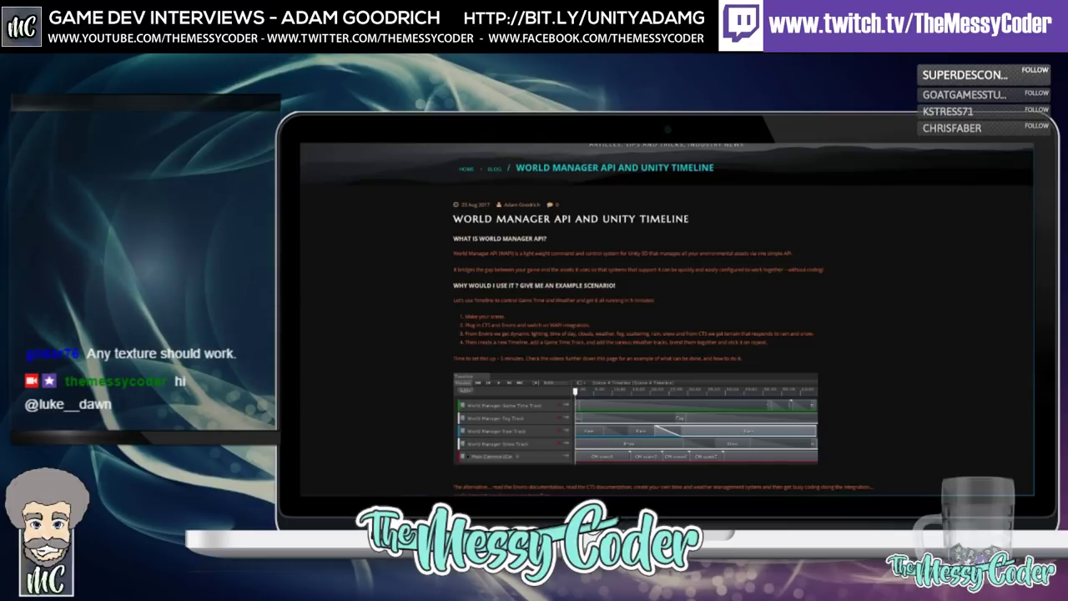
pyautogui.scroll(-3, 668, 317)
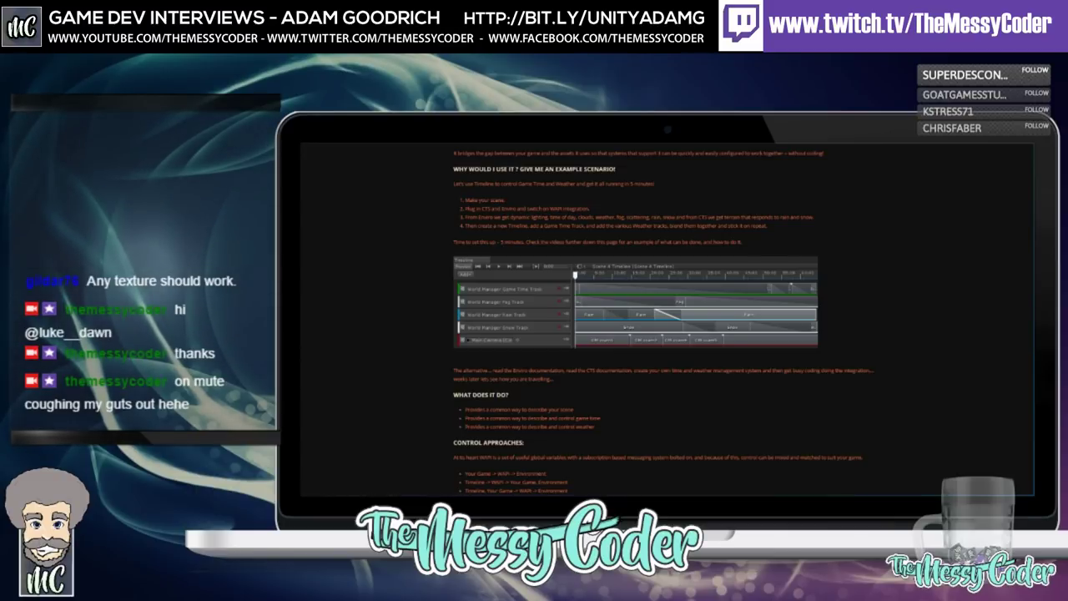
# Step: Scroll down the post and briefly play, then pause, the Environmental Control with Timeline video
pyautogui.scroll(-1, 664, 319)
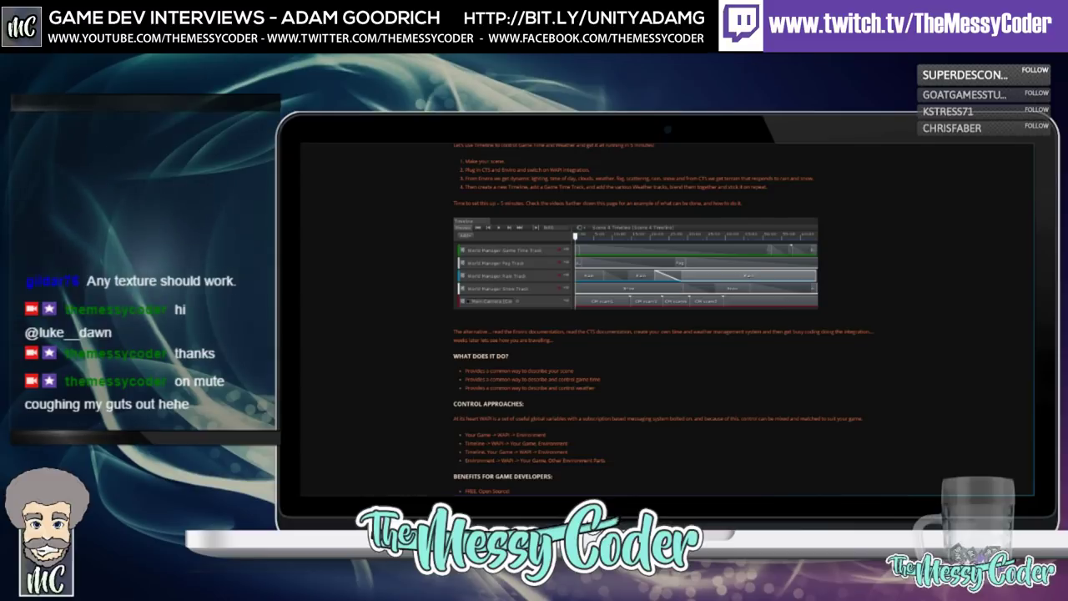
pyautogui.scroll(-2, 664, 319)
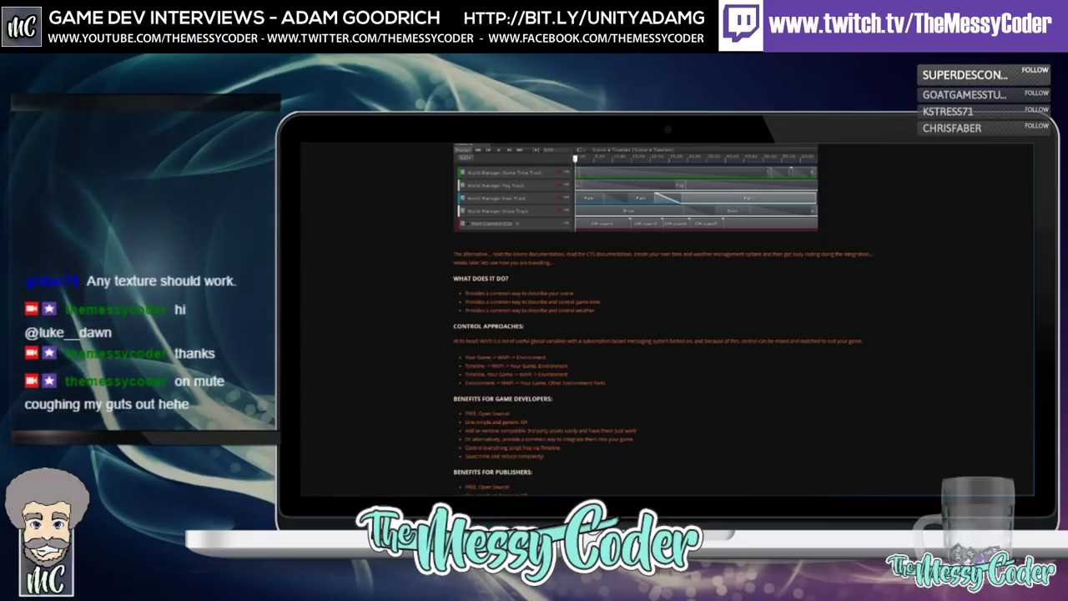
pyautogui.scroll(-10, 666, 320)
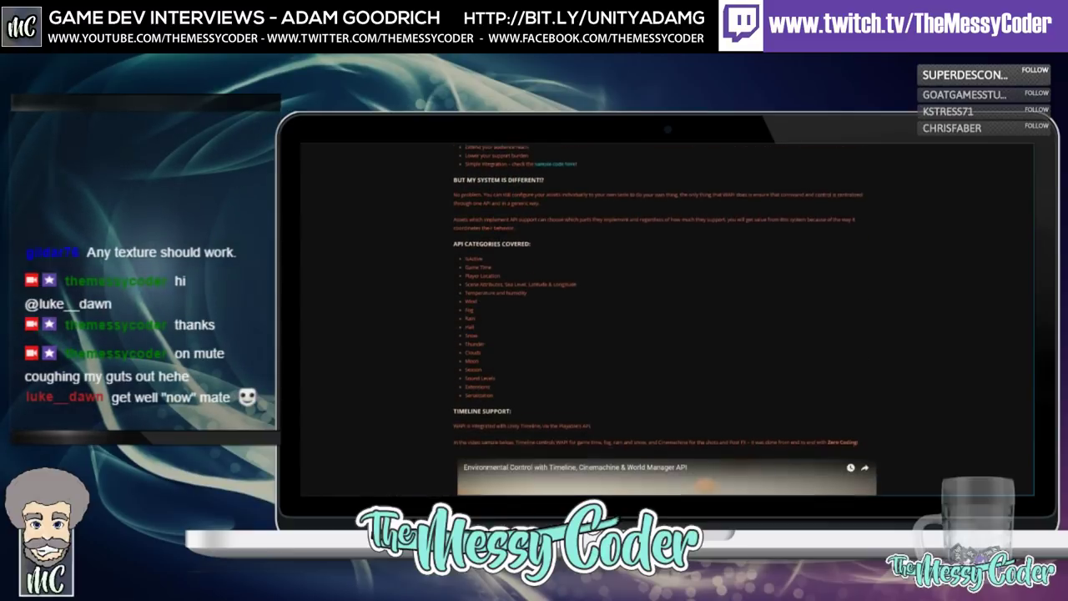
pyautogui.scroll(-5, 665, 320)
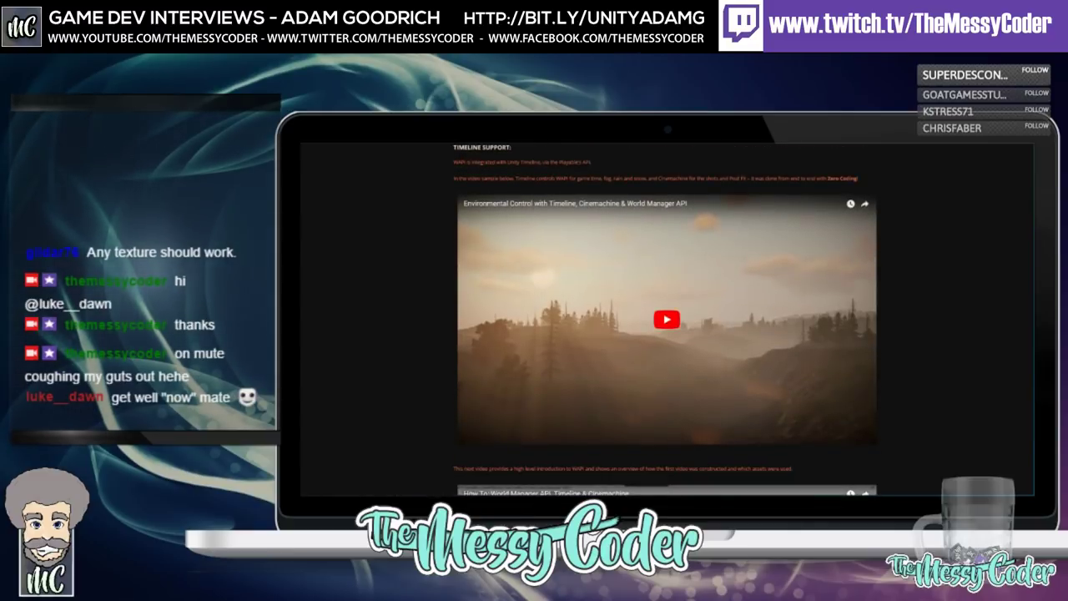
pyautogui.click(749, 375)
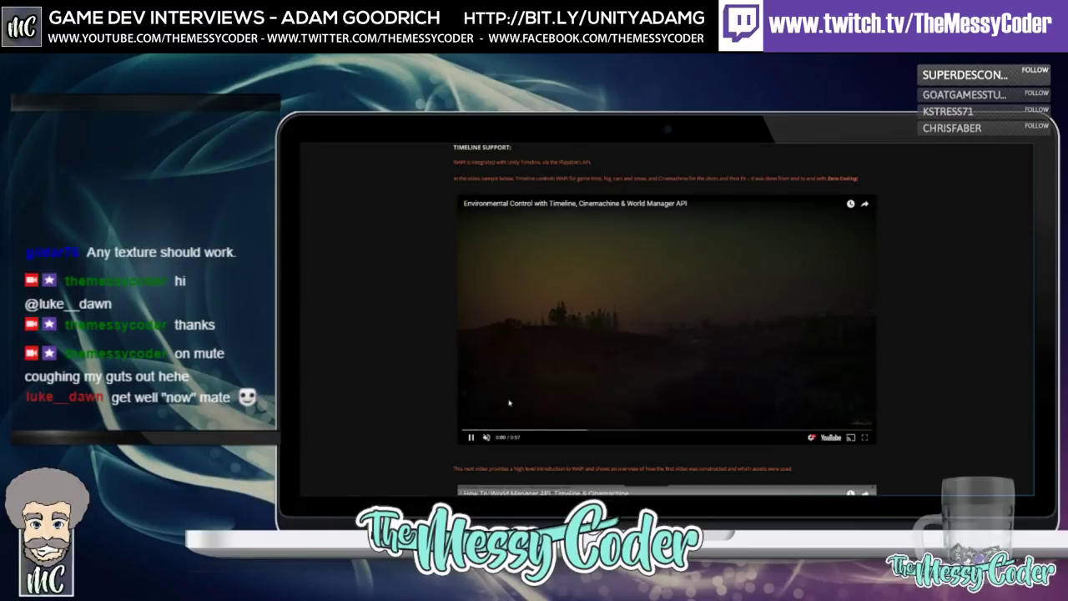
pyautogui.click(509, 403)
# Step: Play the World Manager API walkthrough and skip it ahead past 2:31 and 4:32 to about 6:38
pyautogui.scroll(-5, 499, 414)
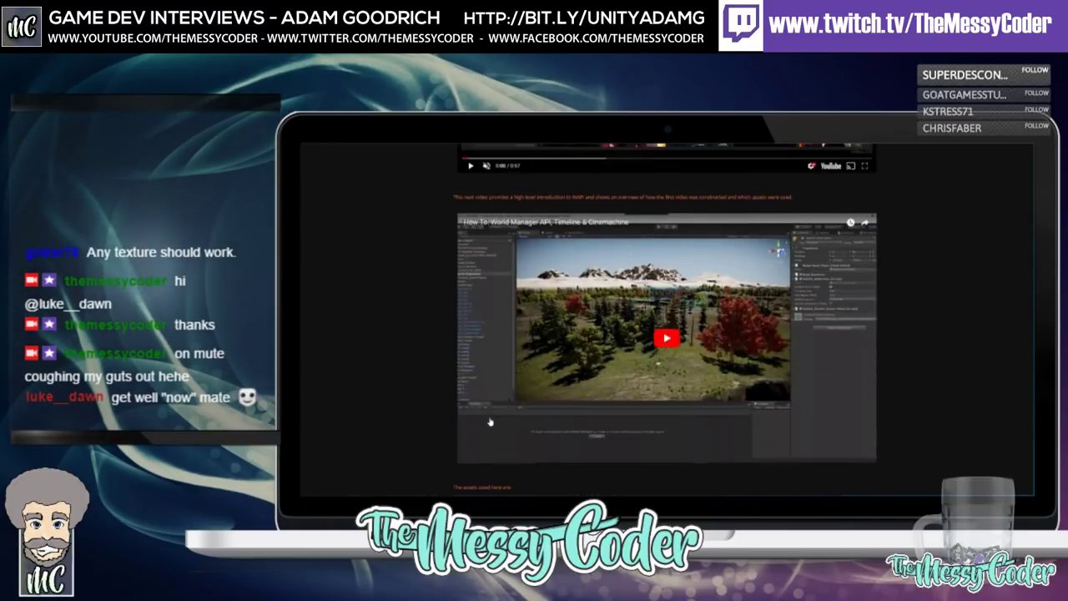
pyautogui.click(660, 339)
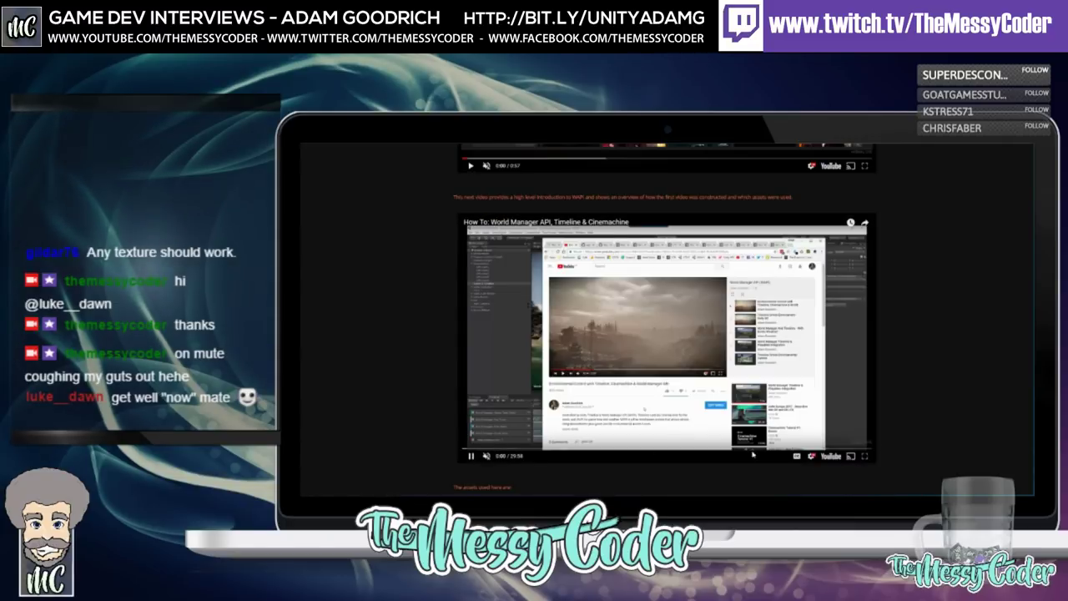
pyautogui.click(866, 456)
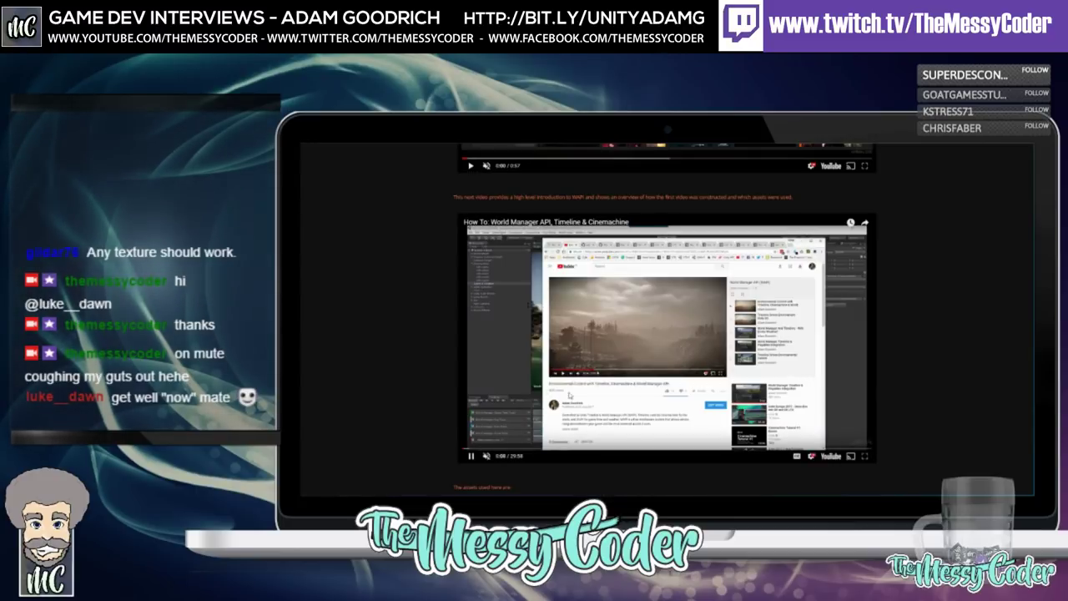
pyautogui.click(503, 452)
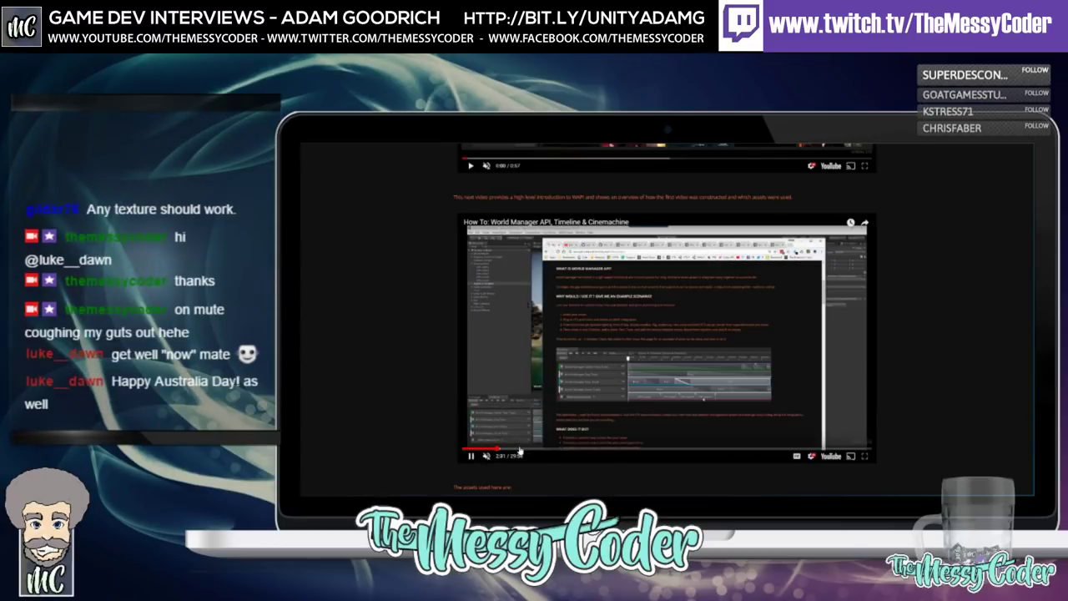
pyautogui.click(524, 451)
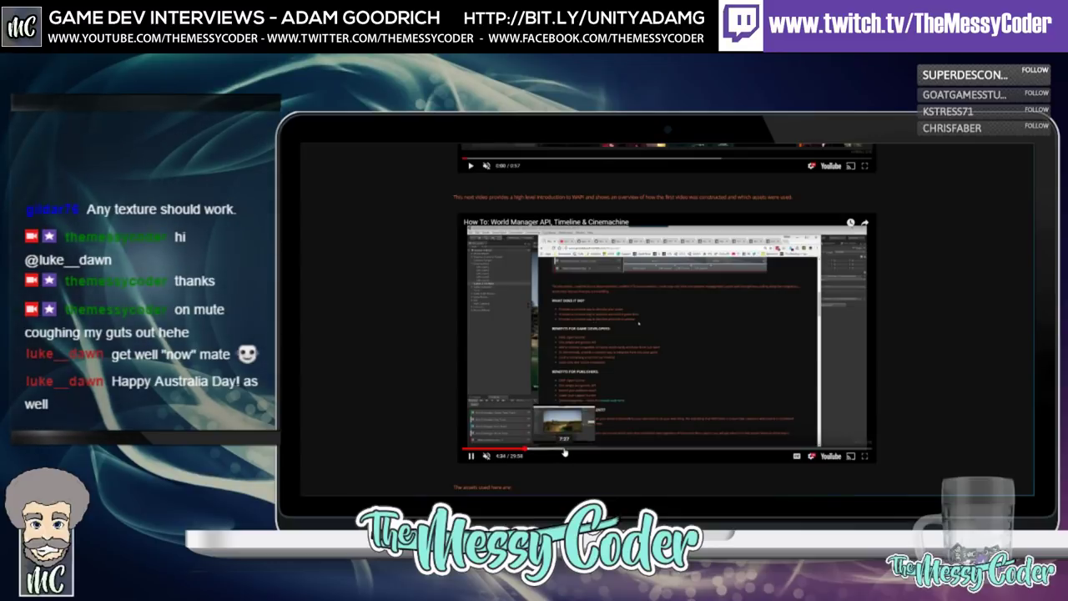
pyautogui.click(554, 452)
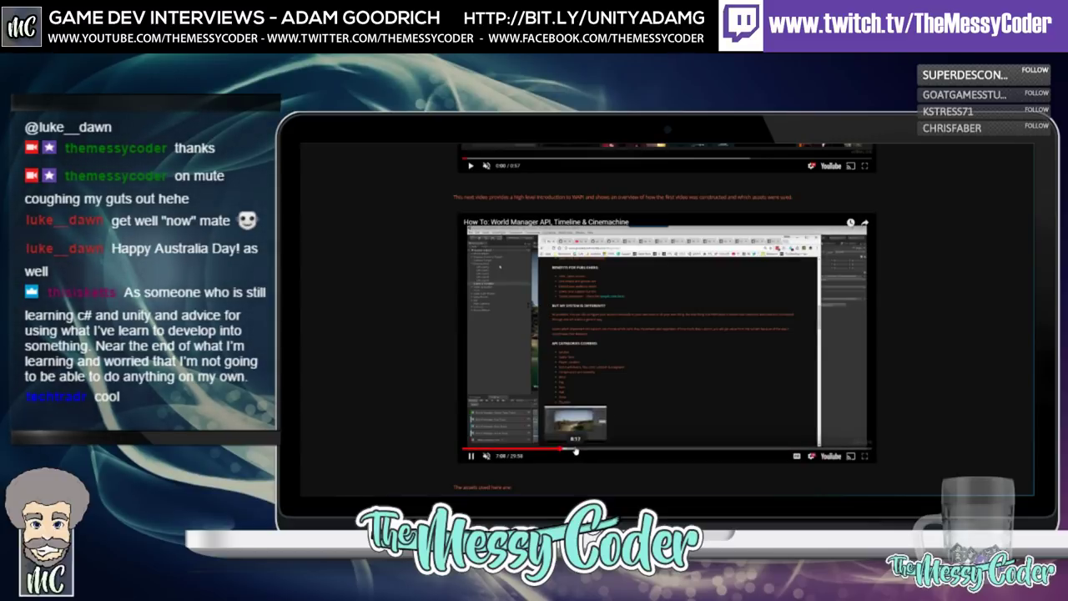
# Step: Jump the walkthrough to about 8:17, back to 7:27, pause at 7:32, then resume
pyautogui.click(576, 451)
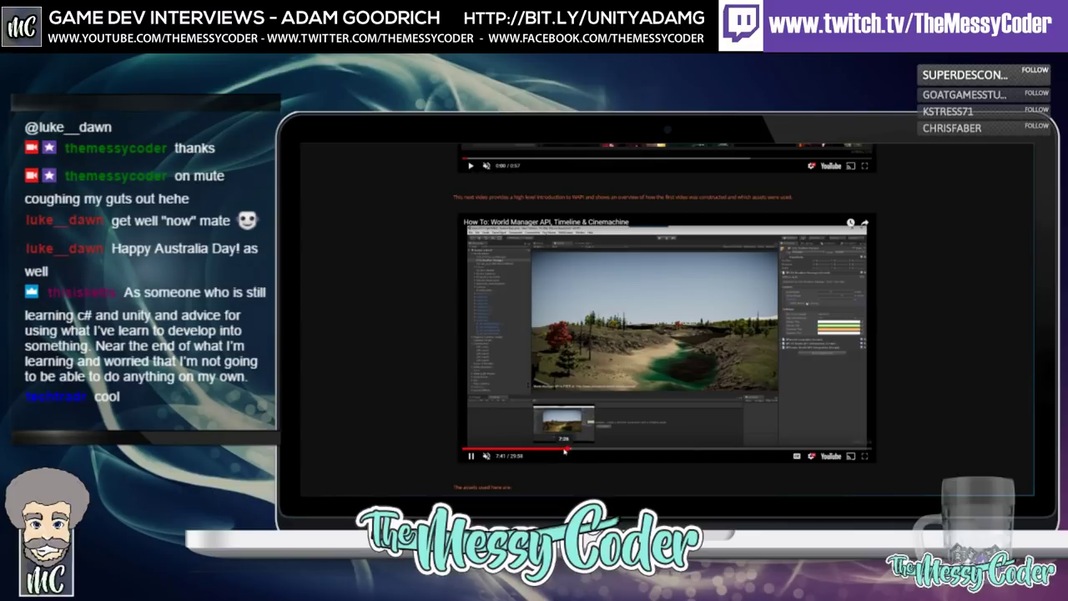
pyautogui.click(566, 451)
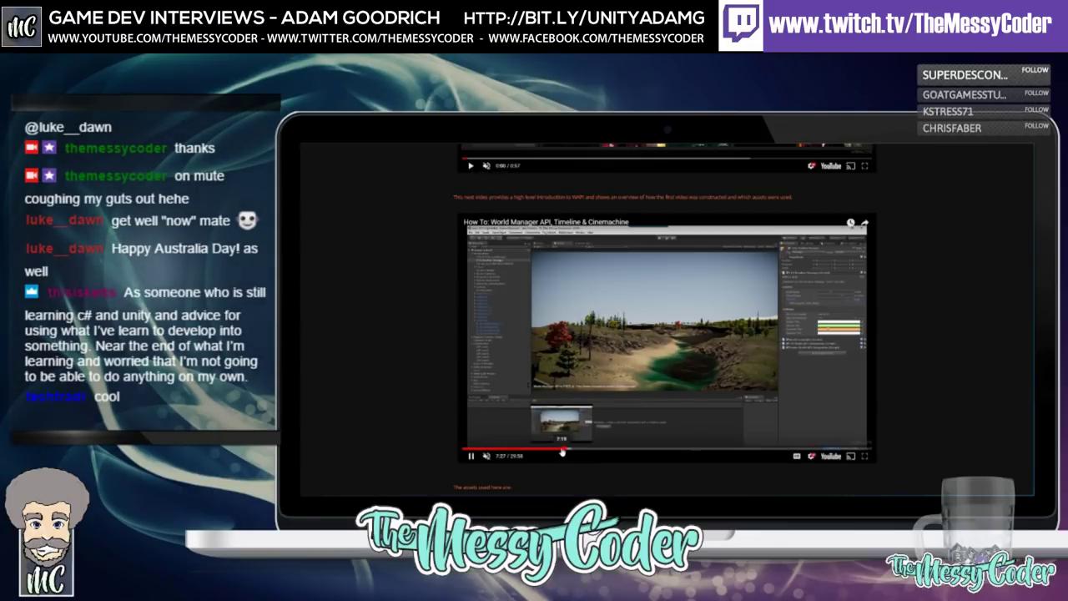
pyautogui.press('space')
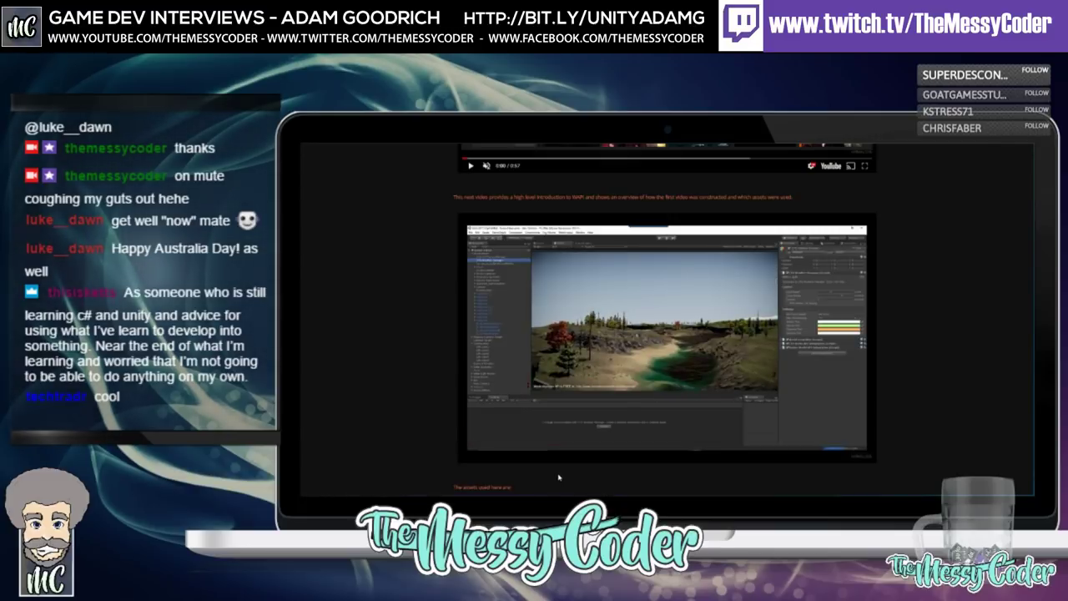
pyautogui.moveTo(576, 459)
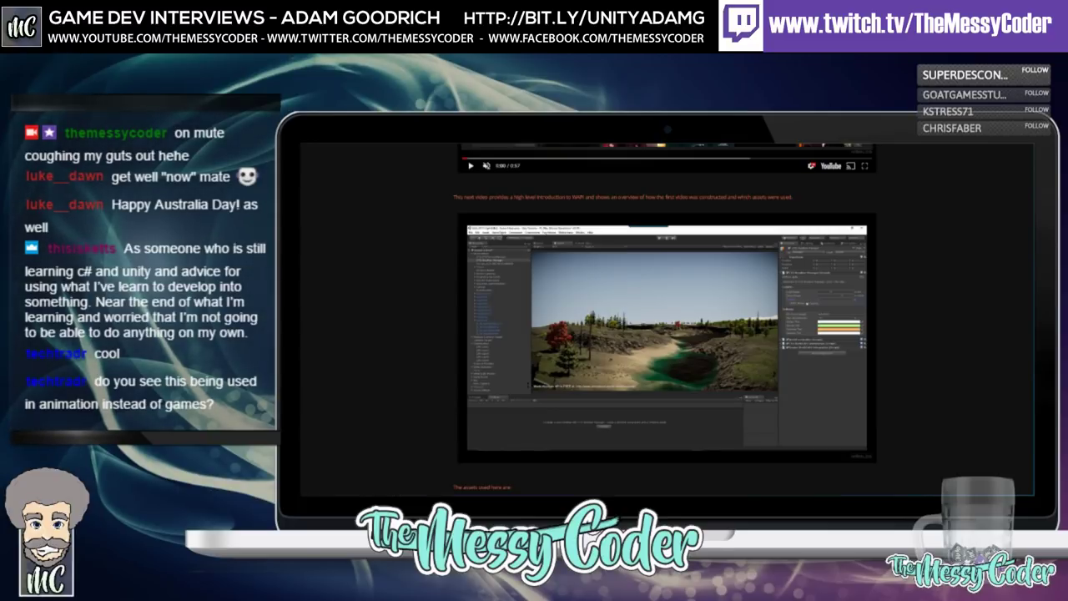
pyautogui.moveTo(595, 415)
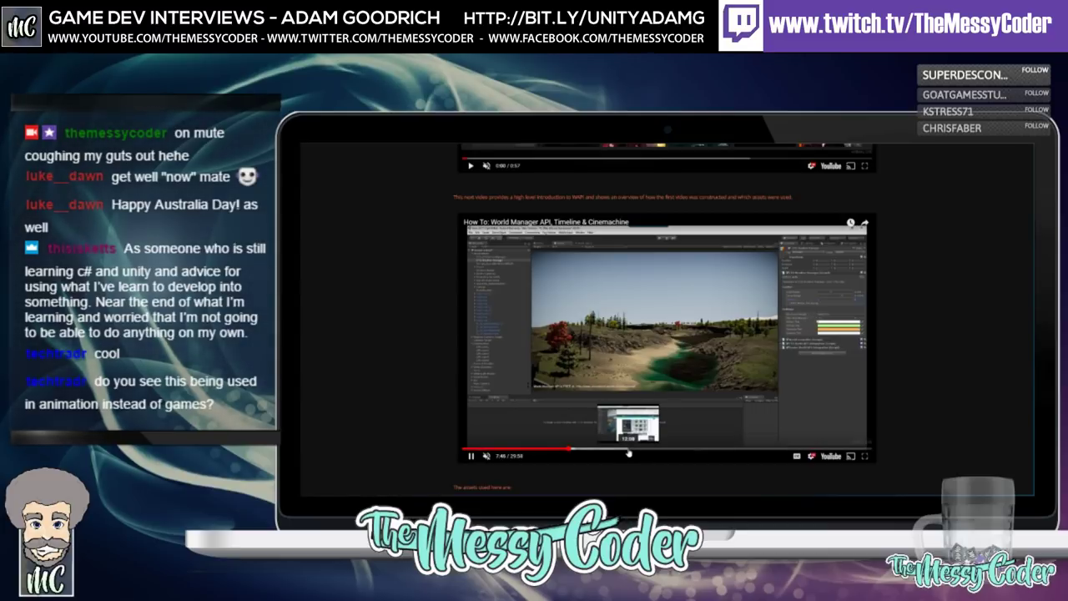
# Step: Skip the walkthrough ahead to the snow-capped terrain section at 15:23
pyautogui.click(675, 450)
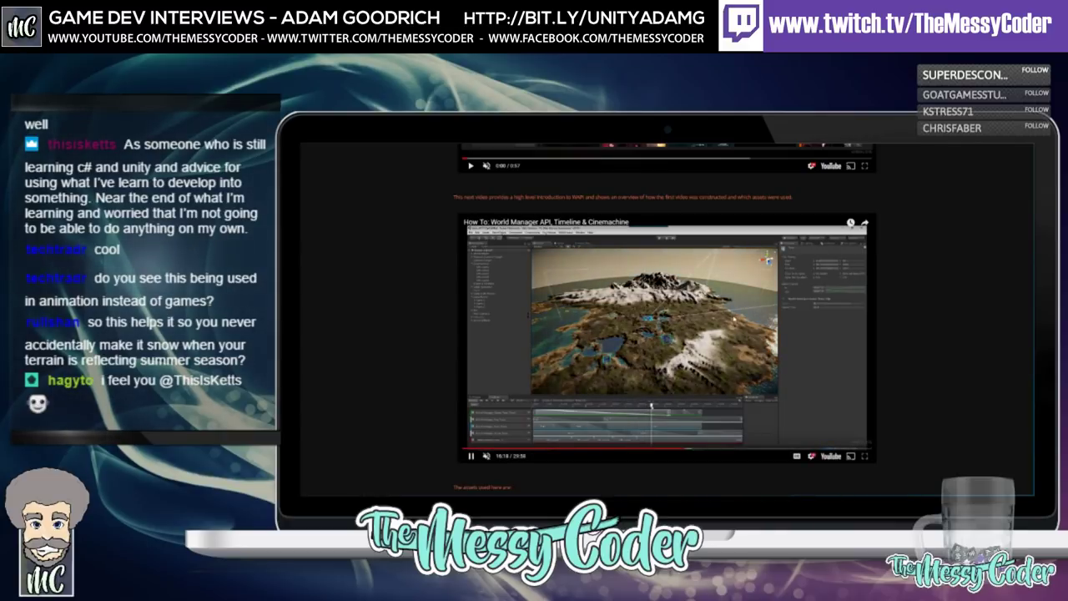
# Step: Pause the World Manager API walkthrough video
pyautogui.click(667, 338)
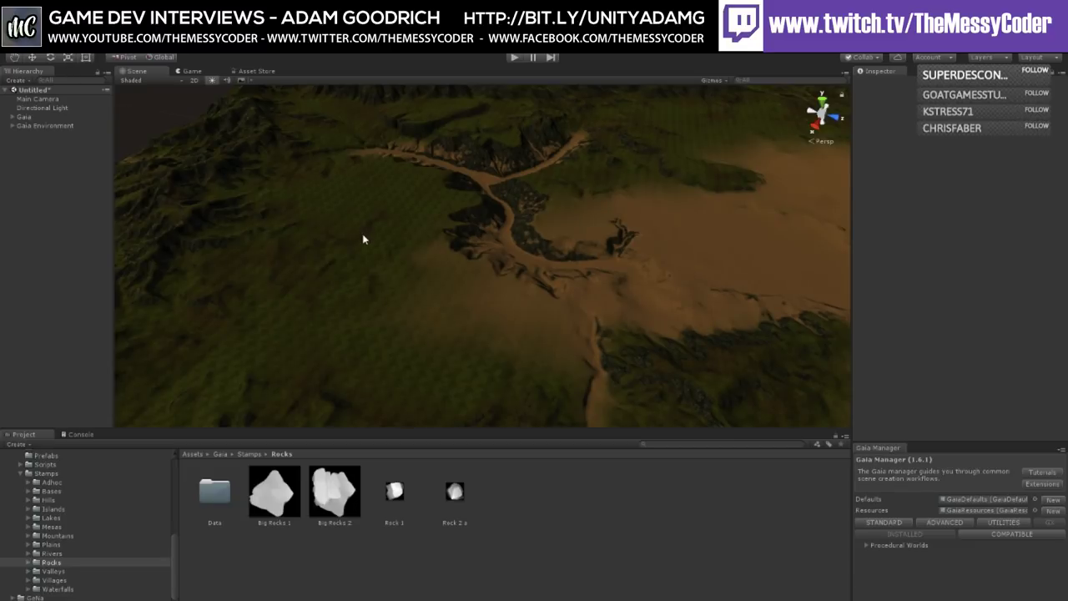
# Step: Preview the dusk-lit Gaia terrain in play mode, then stop and orbit the view across the valley
pyautogui.moveTo(365, 236); pyautogui.dragTo(402, 203, button='right')
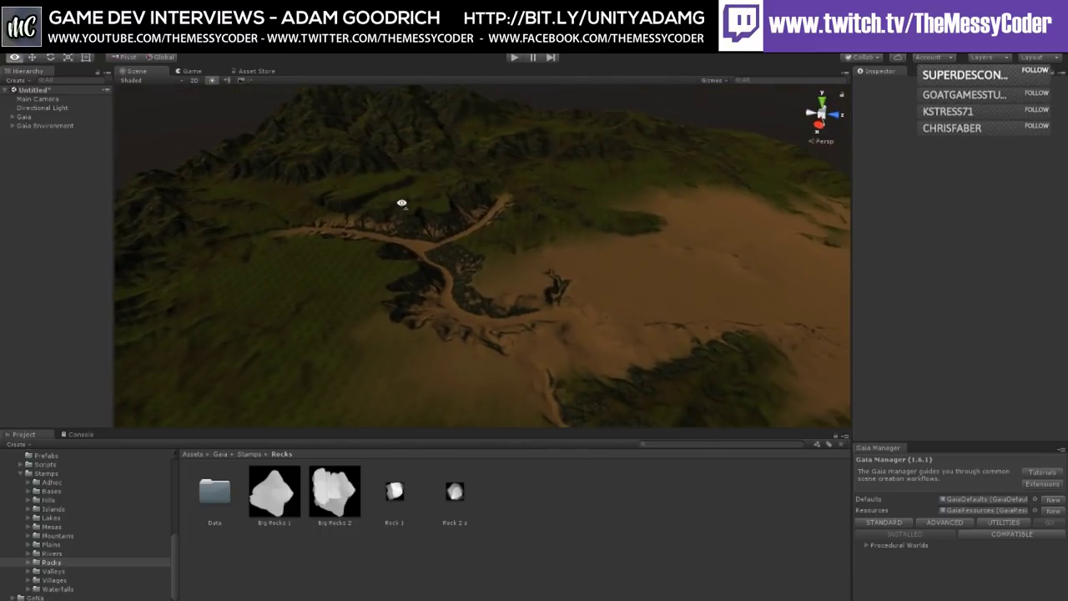
pyautogui.click(515, 57)
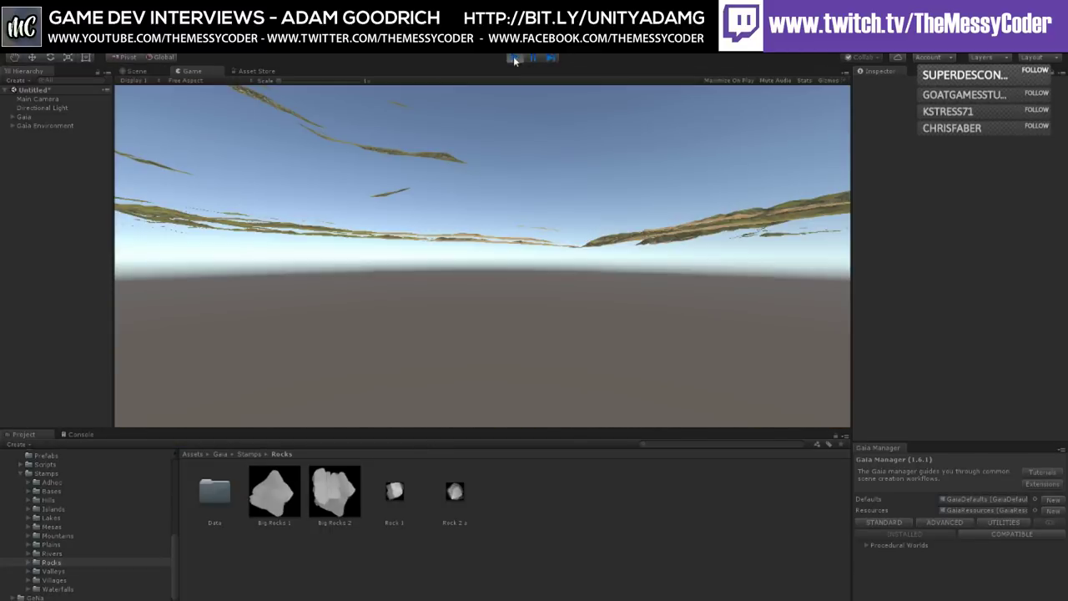
pyautogui.click(513, 56)
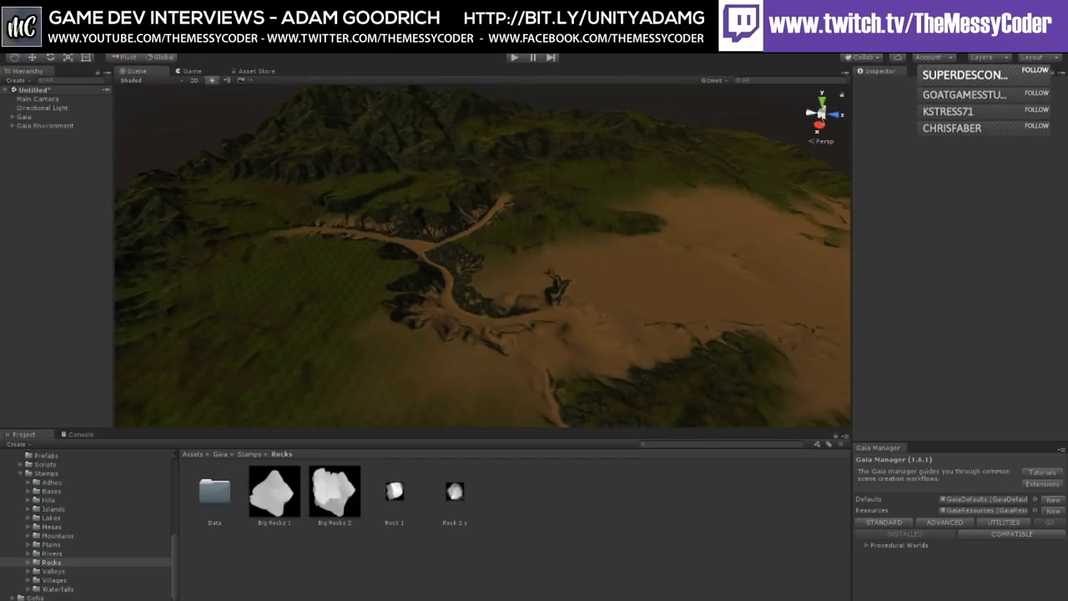
pyautogui.moveTo(412, 156); pyautogui.dragTo(412, 162, button='right')
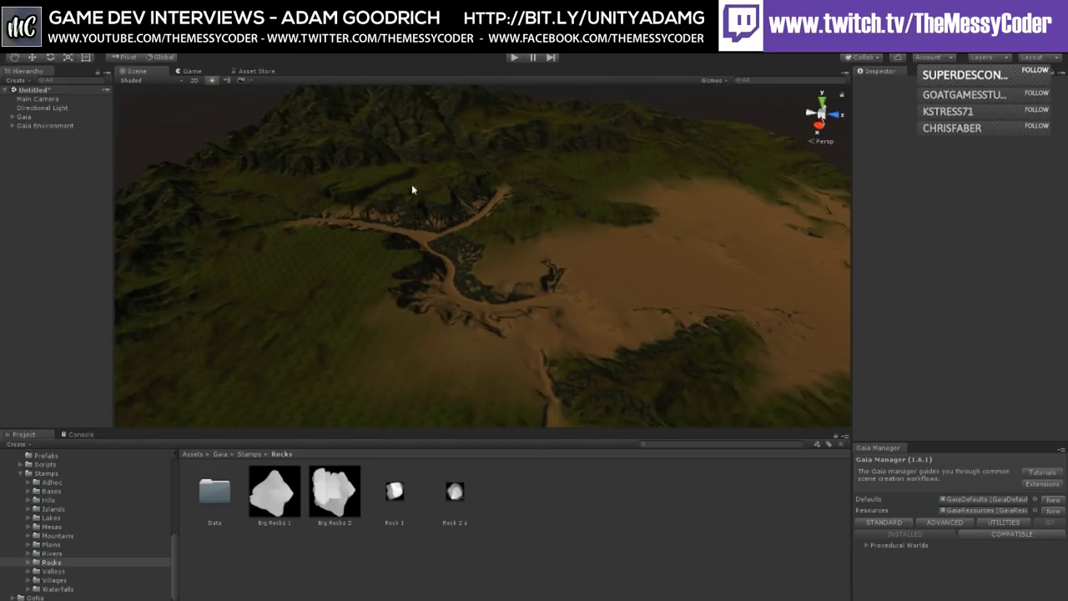
pyautogui.moveTo(365, 185); pyautogui.dragTo(399, 195, button='right')
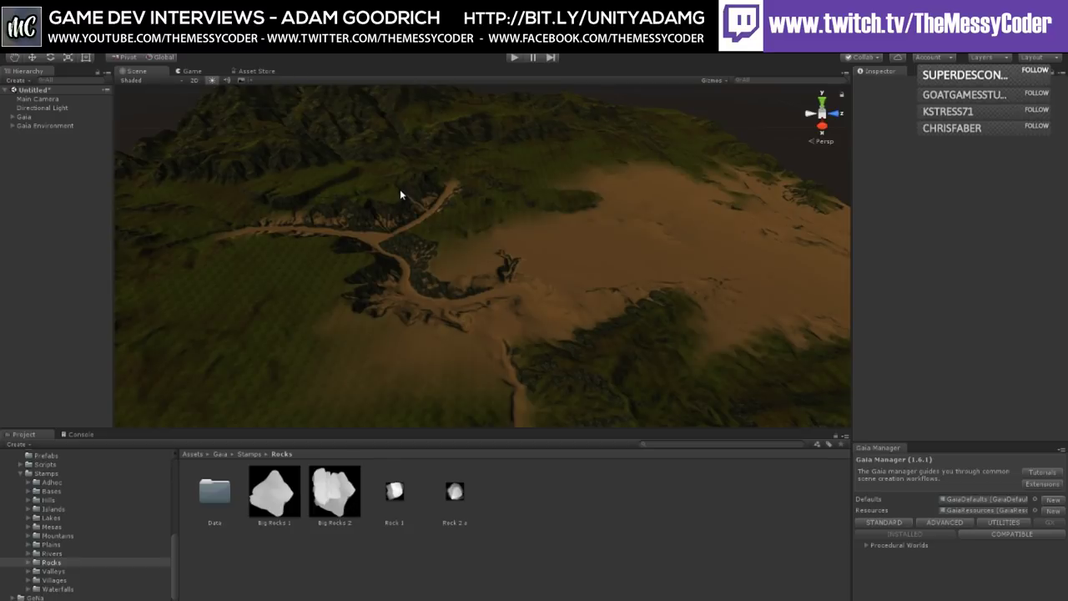
pyautogui.moveTo(398, 189); pyautogui.dragTo(404, 211, button='right')
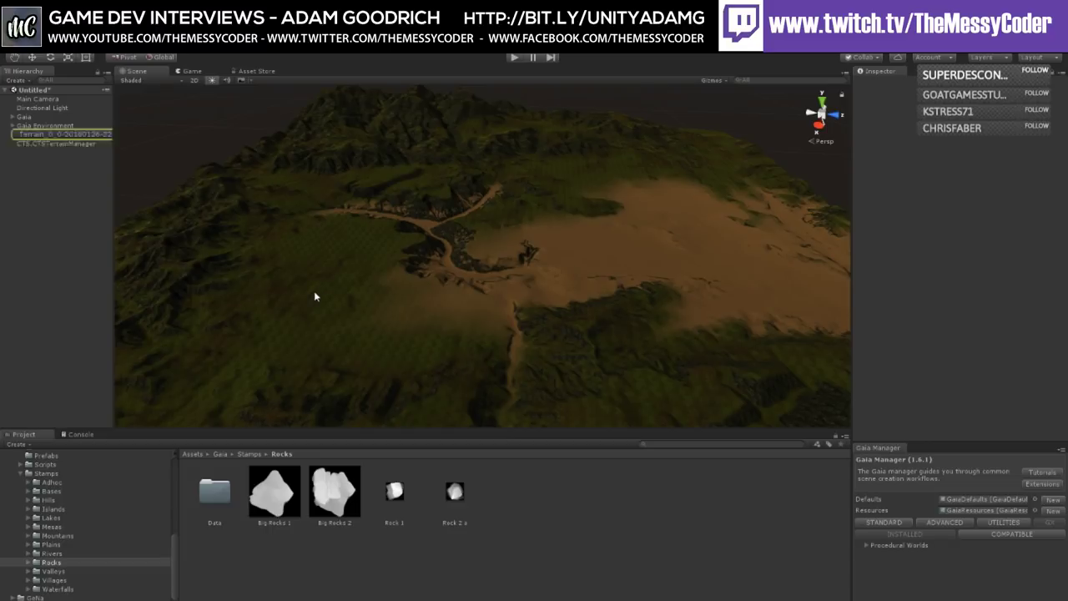
# Step: Select the Terrain under Gaia Environment and scroll to its Complete Terrain Shader (CTS 1.5) component
pyautogui.click(50, 136)
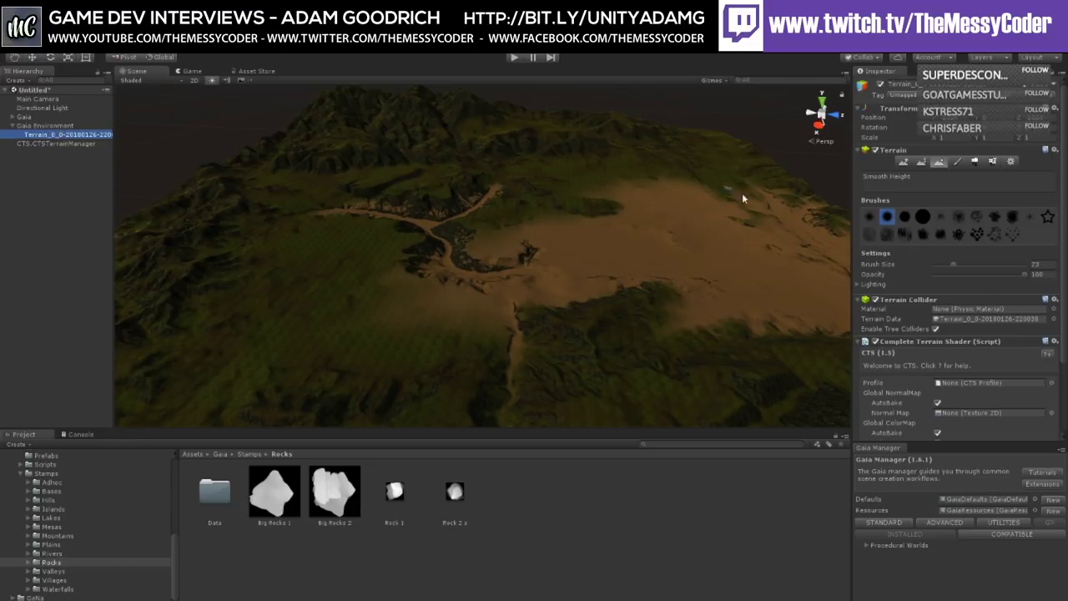
pyautogui.scroll(-3, 946, 265)
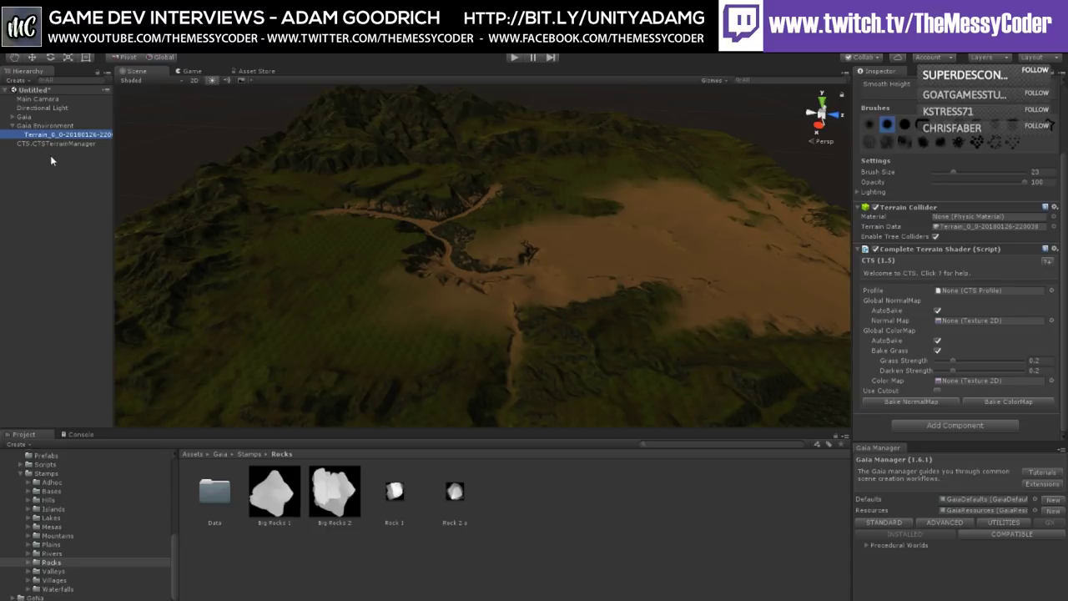
pyautogui.scroll(-1, 79, 495)
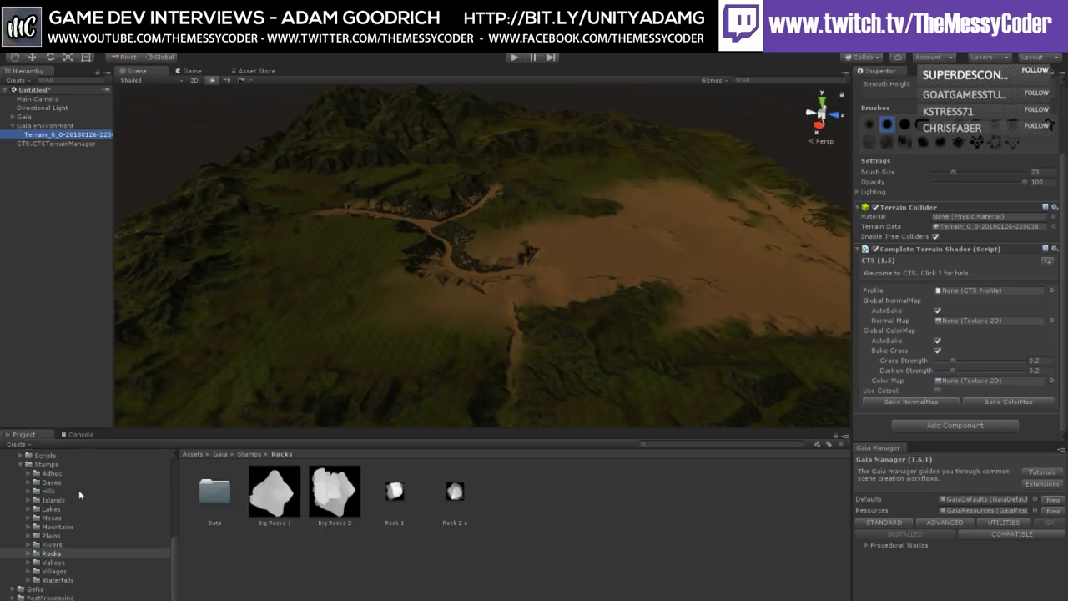
pyautogui.scroll(10, 60, 503)
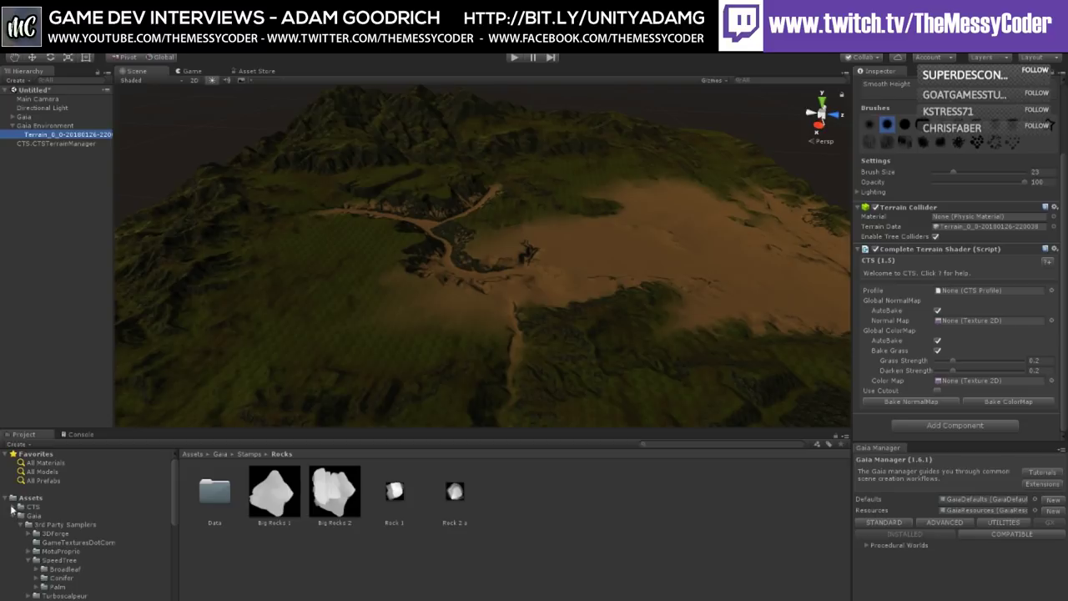
# Step: Expand Assets > CTS > Profile Library and list its profiles, CTS_Profile_G1_Basic through CTS_Profile_G7_Tess_Geo
pyautogui.click(15, 506)
pyautogui.scroll(-4, 60, 516)
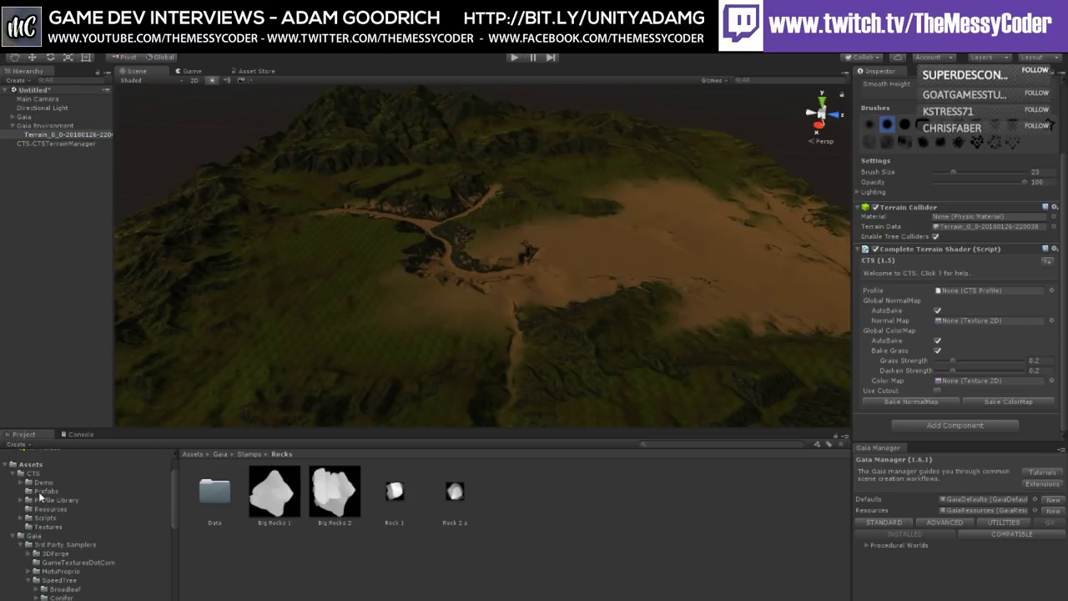
pyautogui.click(33, 500)
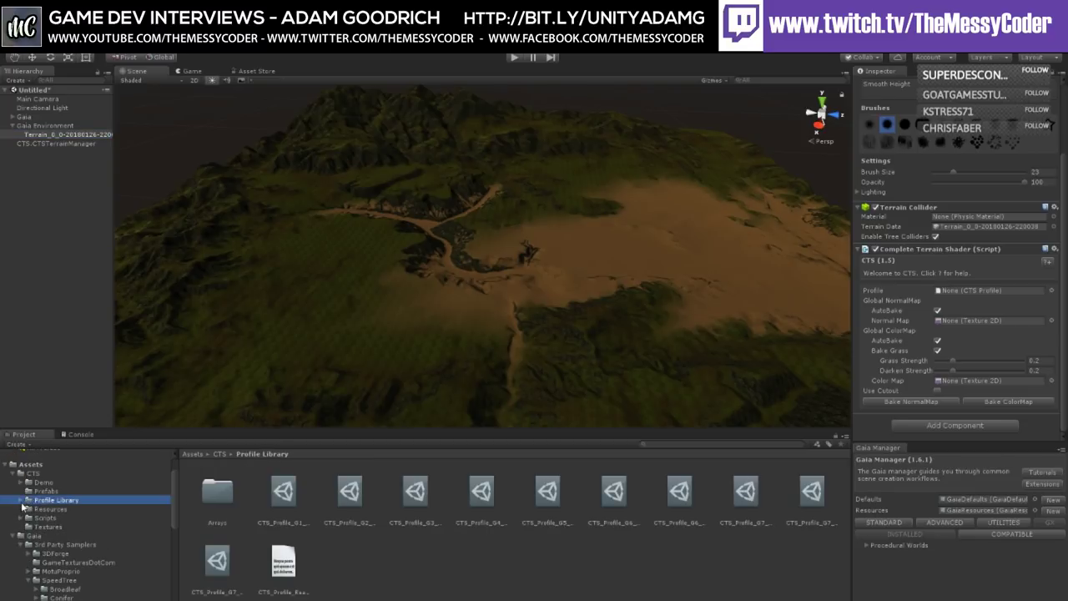
pyautogui.click(20, 500)
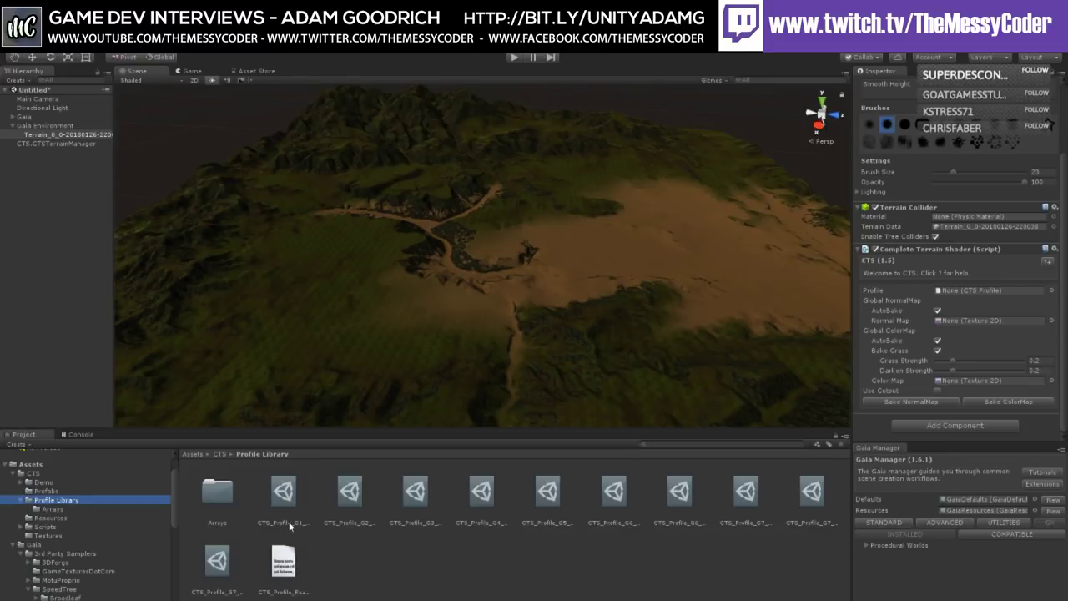
pyautogui.moveTo(291, 525); pyautogui.dragTo(867, 413)
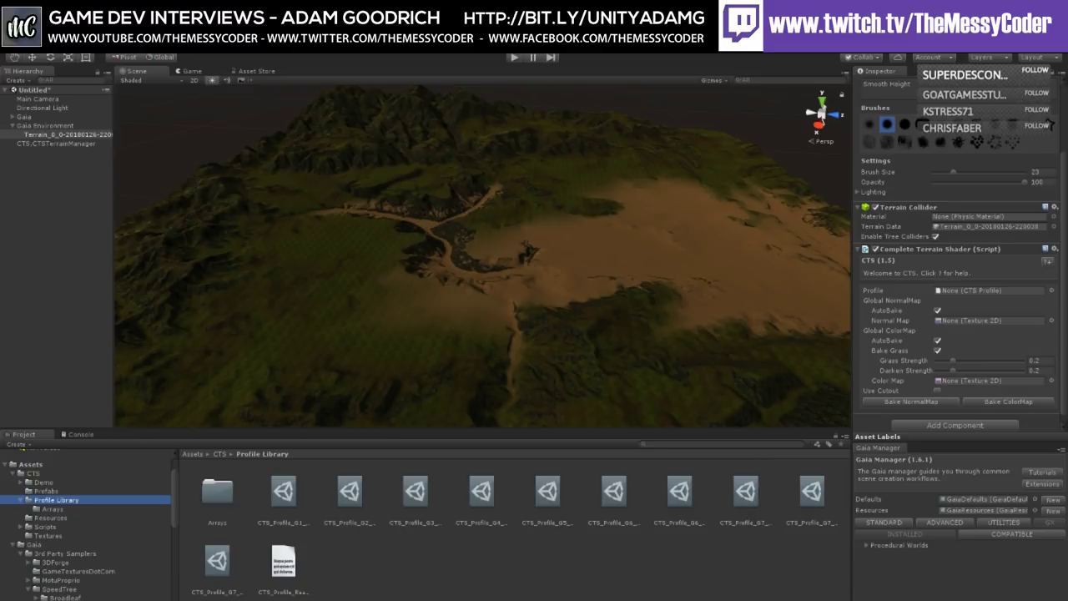
pyautogui.keyDown('ctrl'); pyautogui.scroll(-3, 501, 518); pyautogui.keyUp('ctrl')
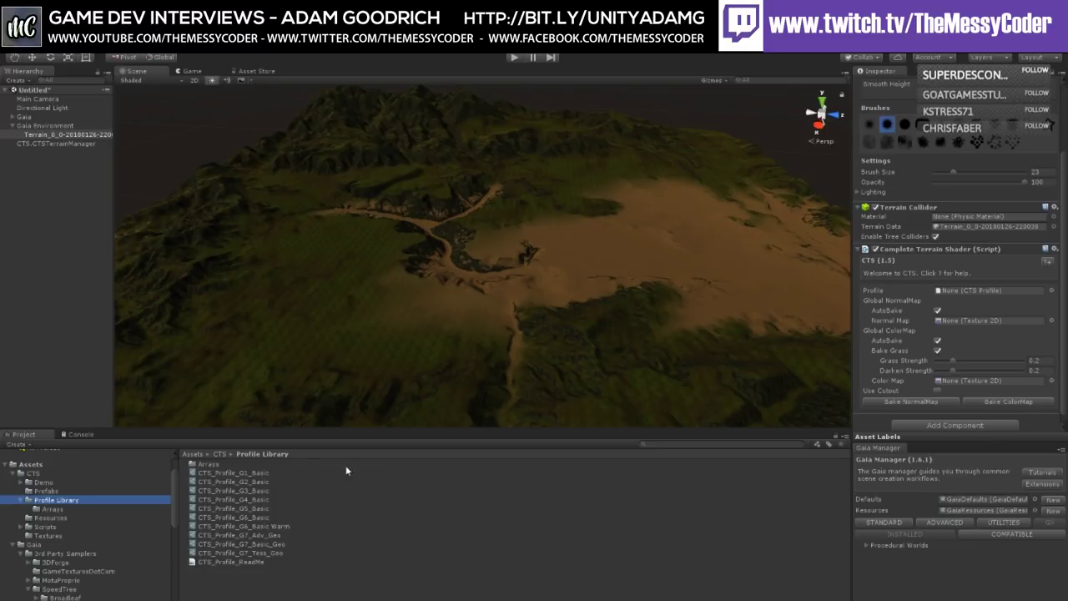
# Step: Zoom in on the terrain and select the Directional Light to view its Light settings
pyautogui.scroll(6, 367, 344)
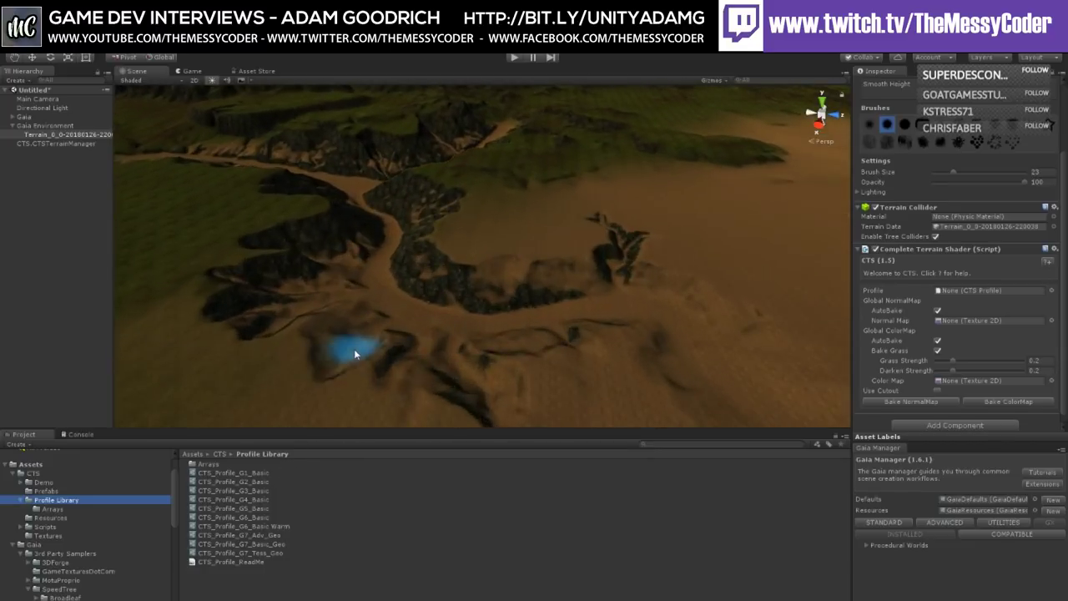
pyautogui.scroll(5, 354, 349)
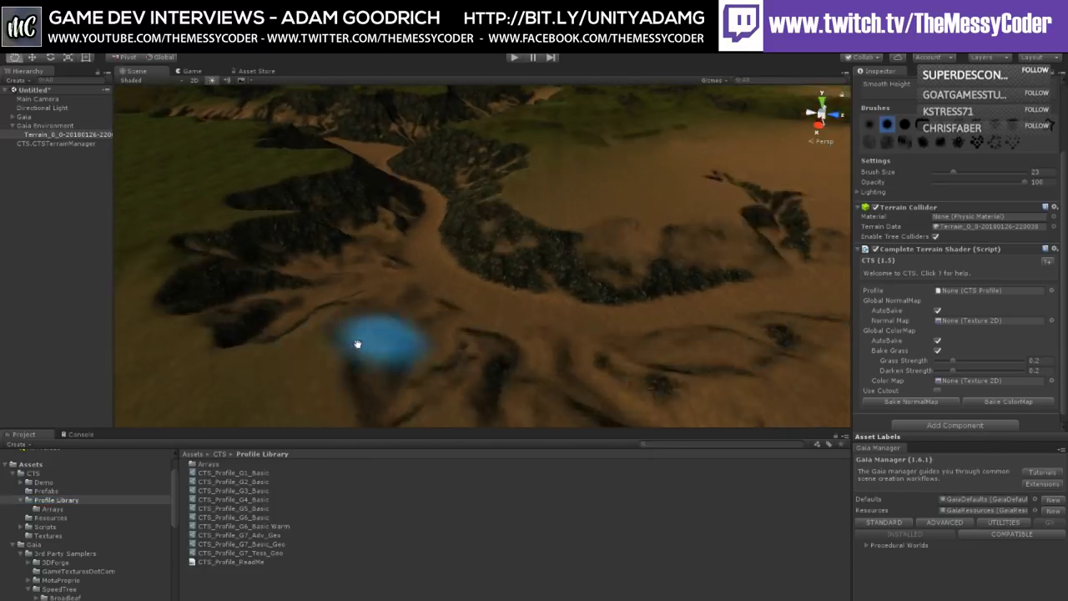
pyautogui.scroll(2, 394, 342)
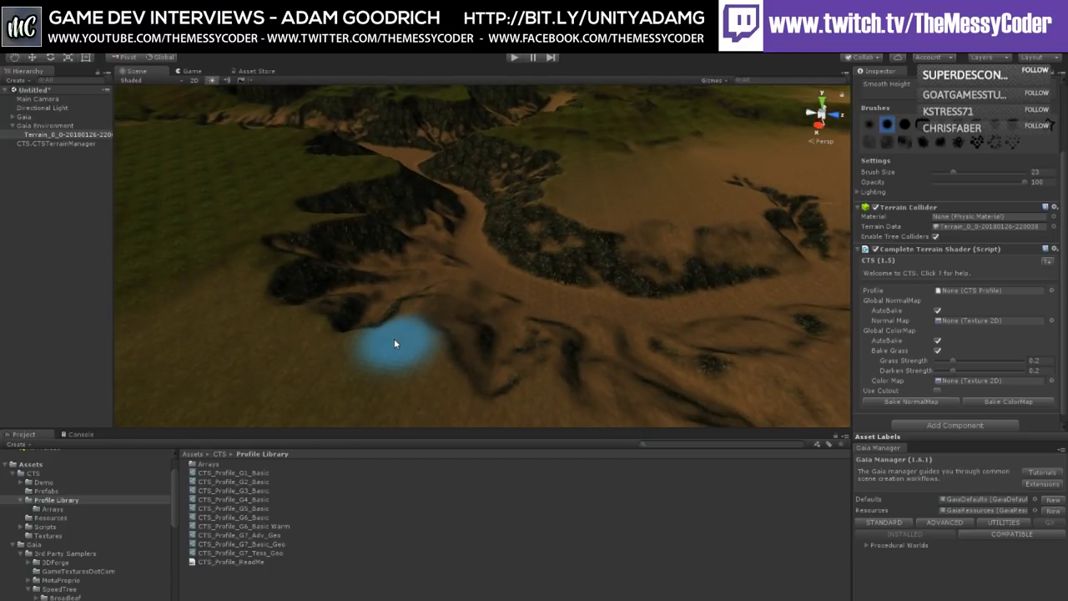
pyautogui.scroll(2, 394, 342)
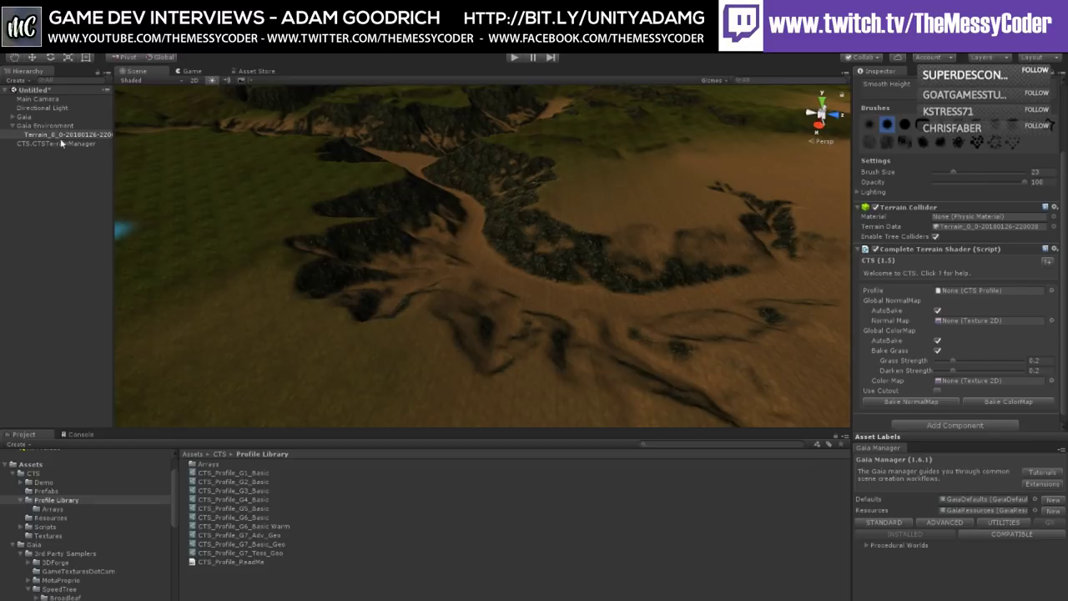
pyautogui.click(41, 108)
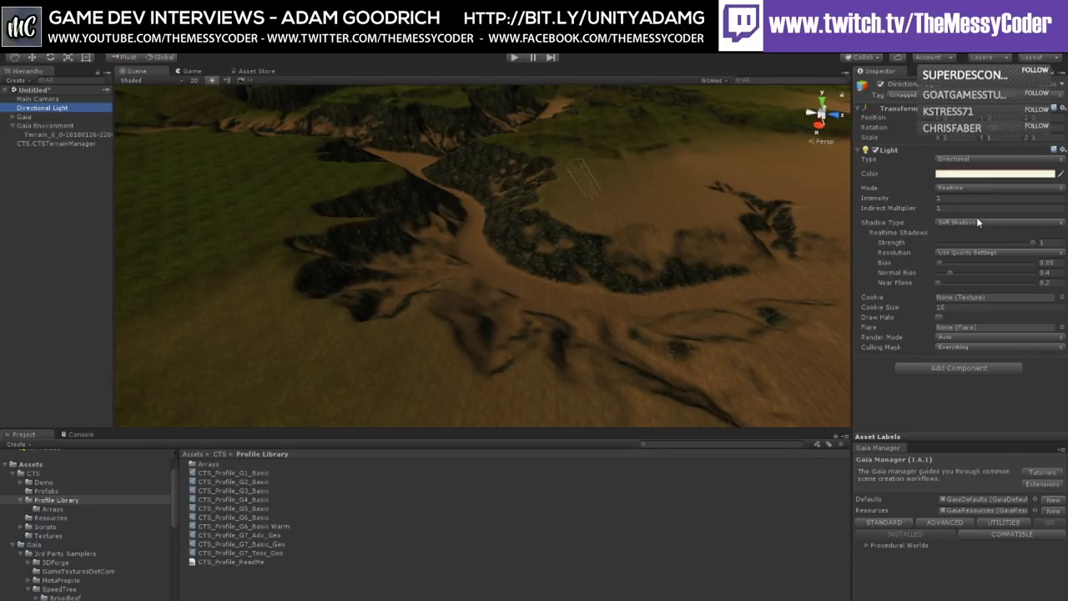
# Step: Set the Directional Light intensity to 1.4 and open CTS_Profile_G4_Basic from the Profile Library
pyautogui.click(960, 199)
pyautogui.write('1.4')
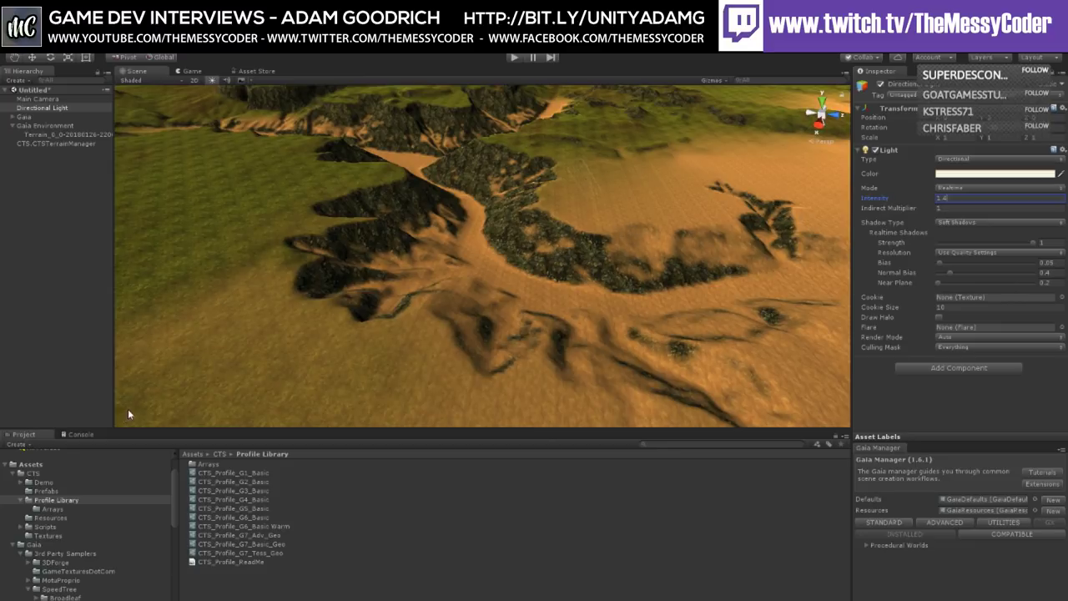
pyautogui.click(234, 499)
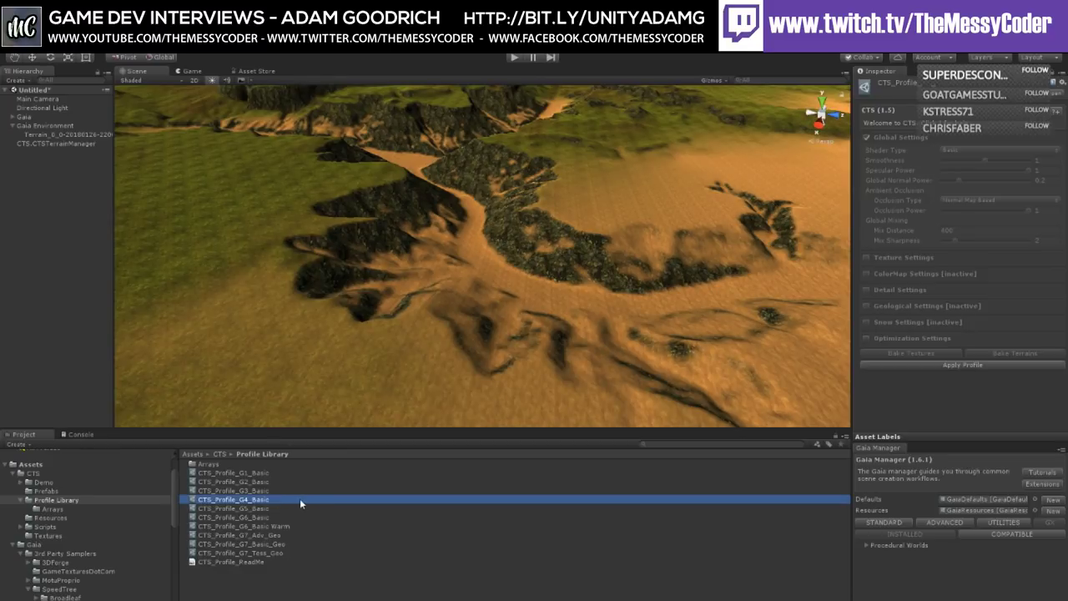
# Step: Apply CTS_Profile_G4_Basic to the terrain and inspect its grass, rock and sand shading
pyautogui.click(947, 368)
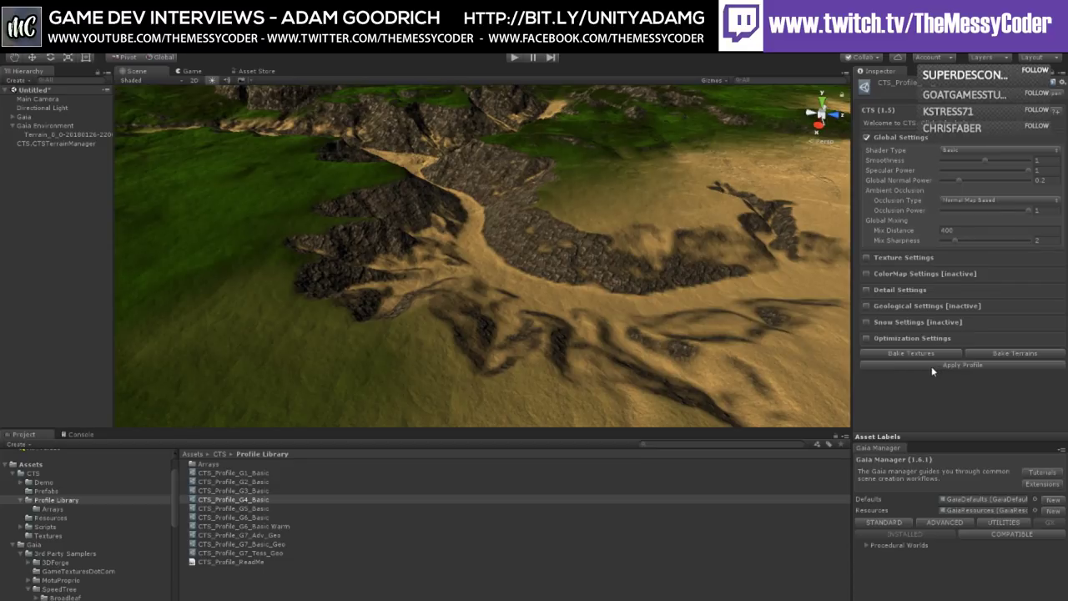
pyautogui.scroll(8, 452, 316)
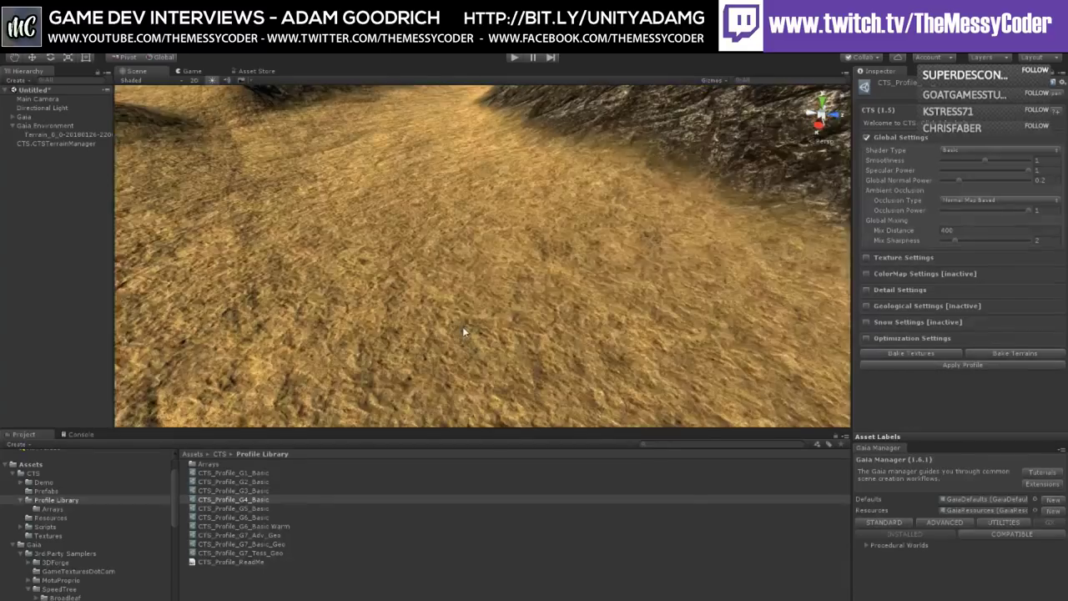
pyautogui.scroll(-10, 464, 331)
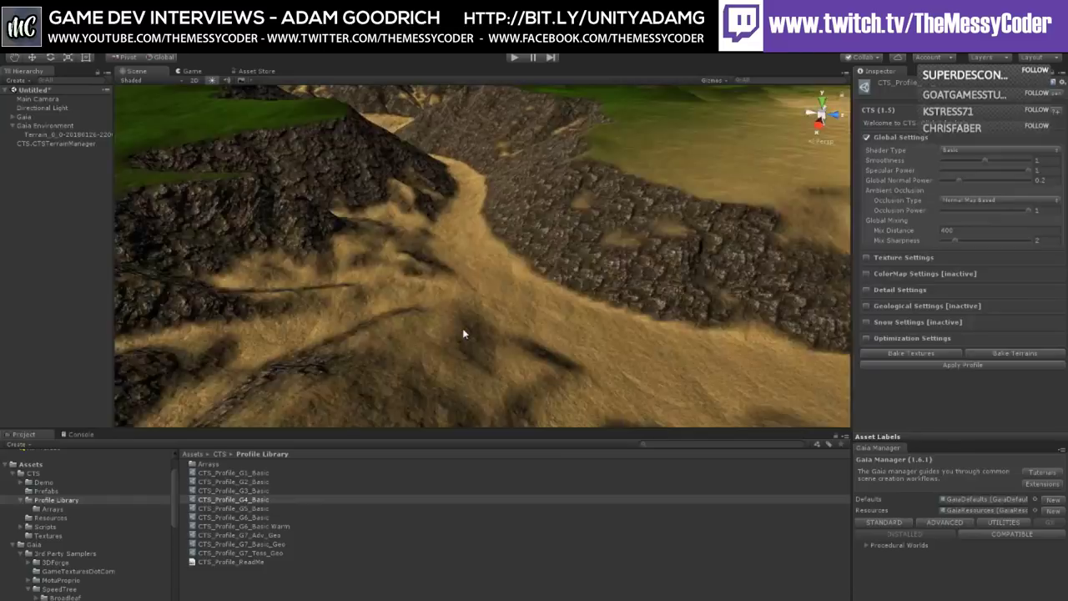
pyautogui.scroll(-10, 455, 336)
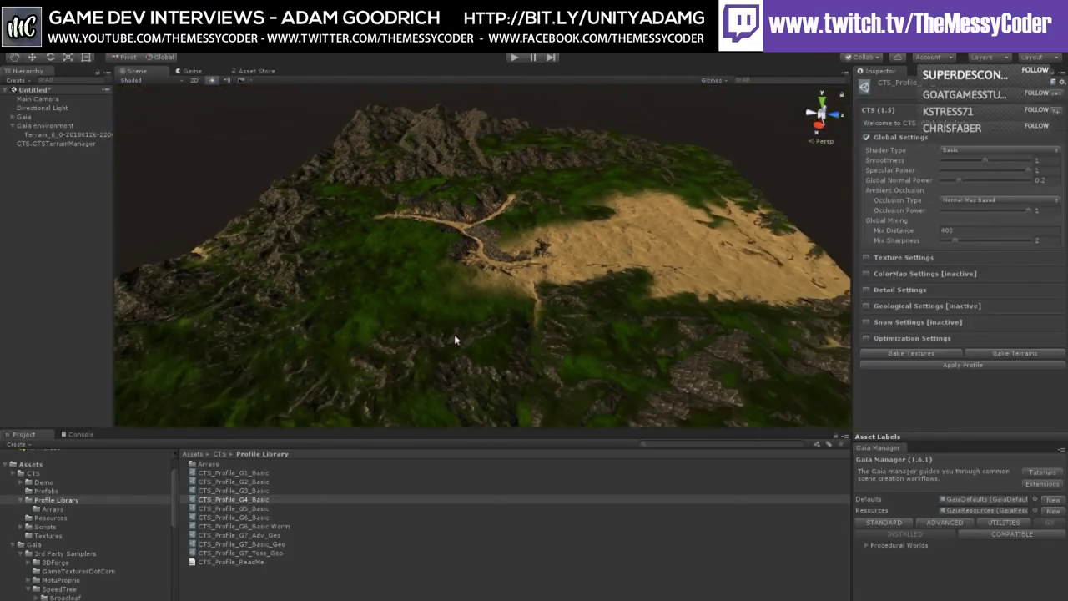
pyautogui.scroll(5, 453, 334)
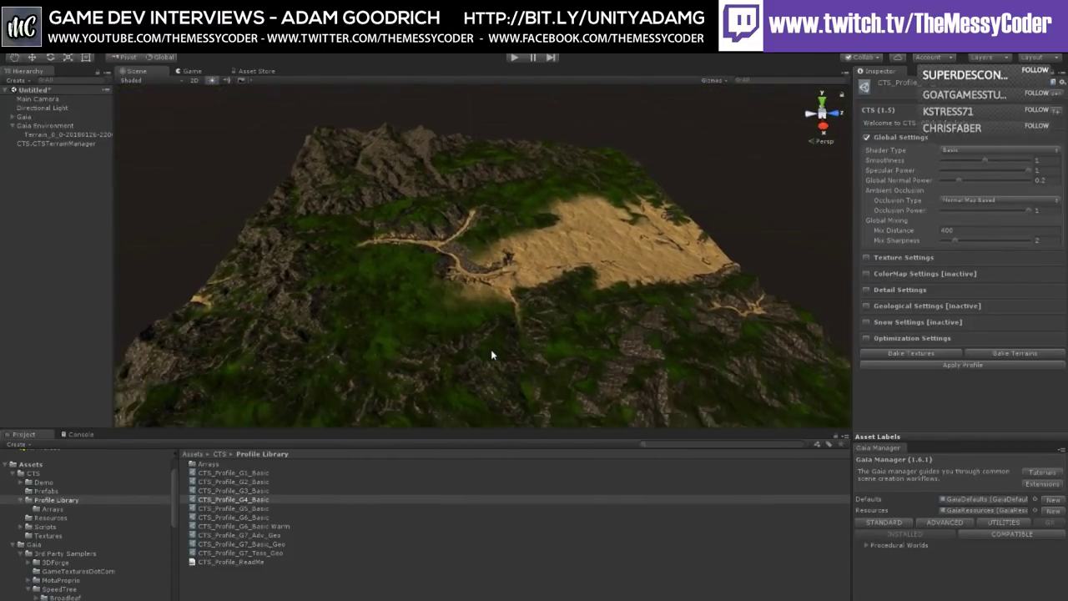
pyautogui.moveTo(491, 354)
pyautogui.mouseDown(button='middle')
pyautogui.moveTo(496, 319)
pyautogui.moveTo(517, 316)
pyautogui.moveTo(502, 354)
pyautogui.mouseUp(button='middle')
pyautogui.moveTo(502, 355); pyautogui.dragTo(502, 362, button='right')
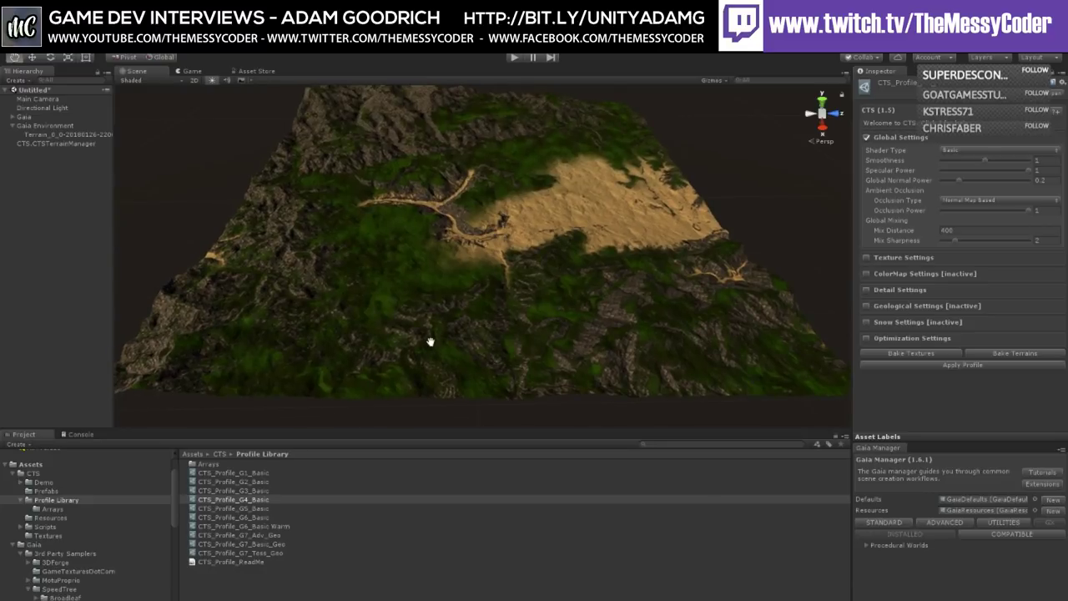
pyautogui.moveTo(429, 341); pyautogui.dragTo(436, 350, button='right')
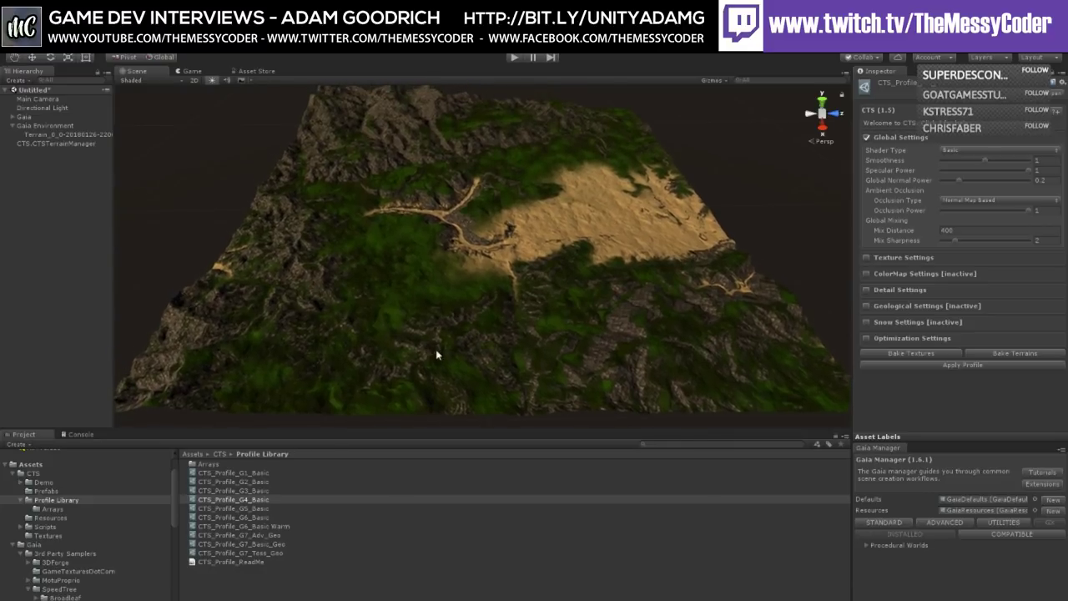
# Step: Enable Snow Settings and raise Snow Amount to 1.9, viewing the whitened slopes up close
pyautogui.click(866, 322)
pyautogui.scroll(-3, 909, 351)
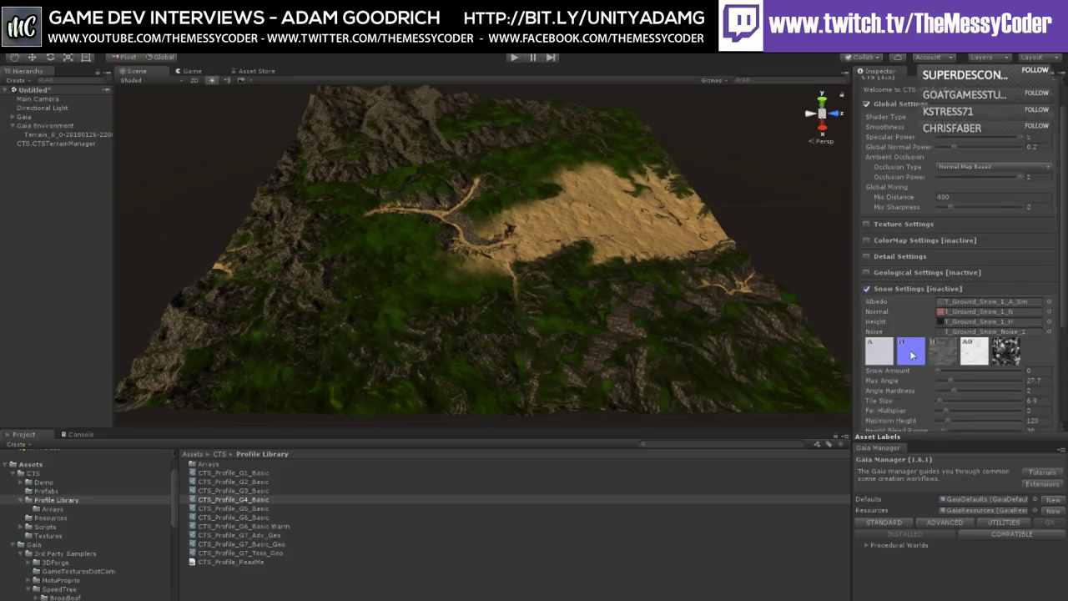
pyautogui.scroll(-5, 906, 351)
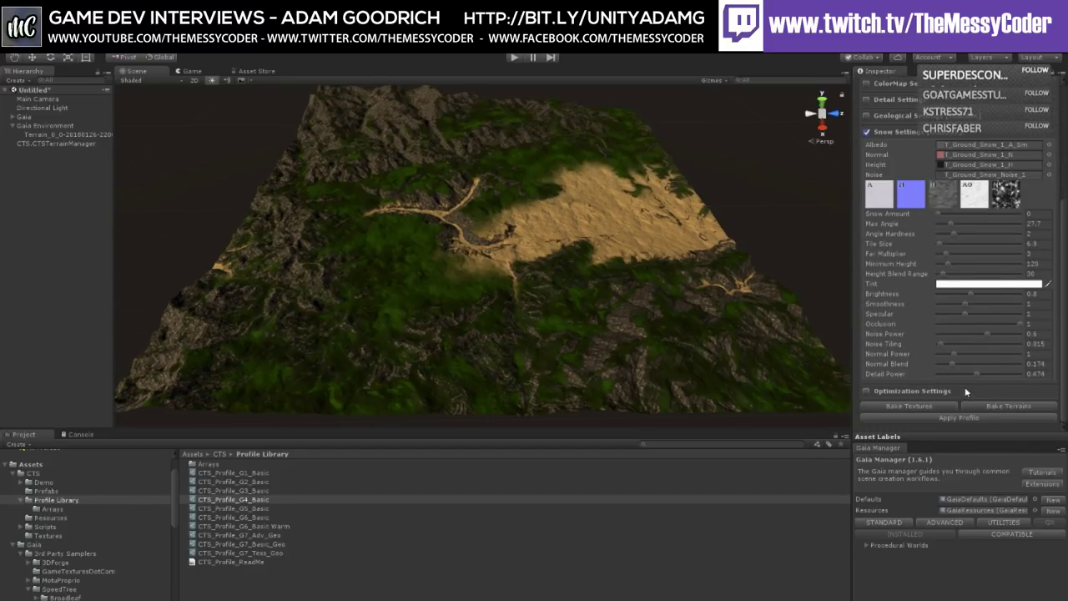
pyautogui.moveTo(939, 214); pyautogui.dragTo(1012, 221)
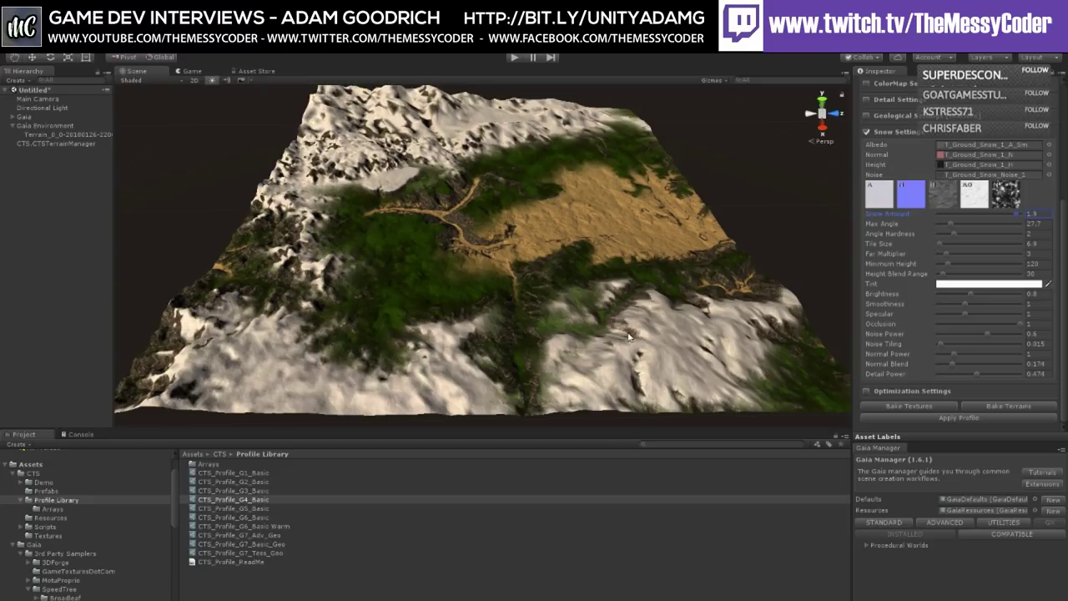
pyautogui.moveTo(629, 336); pyautogui.dragTo(527, 284, button='right')
pyautogui.scroll(6, 520, 285)
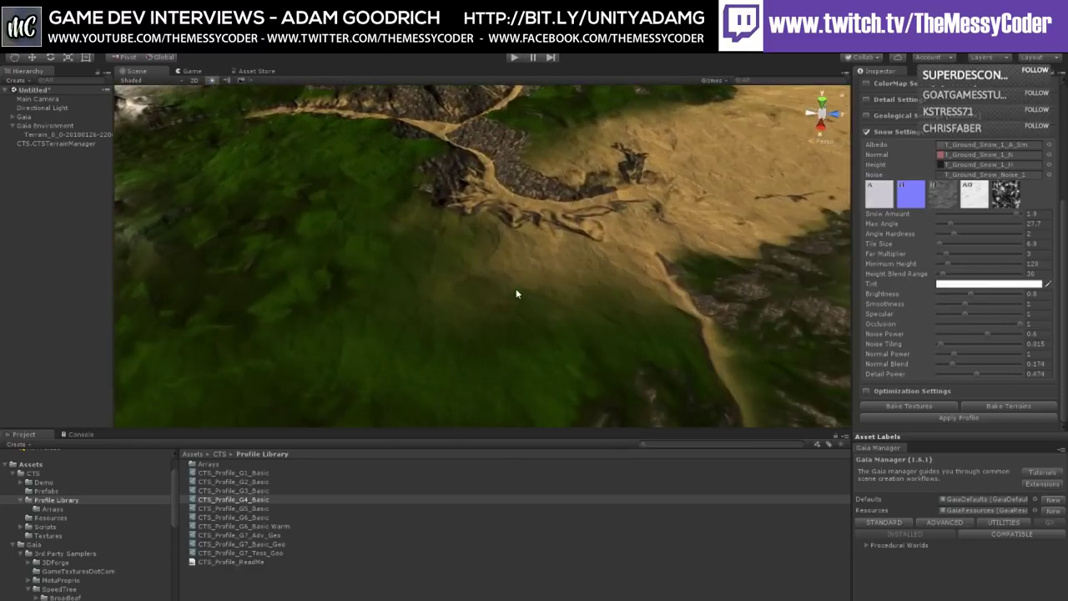
pyautogui.scroll(2, 516, 294)
pyautogui.scroll(-6, 515, 294)
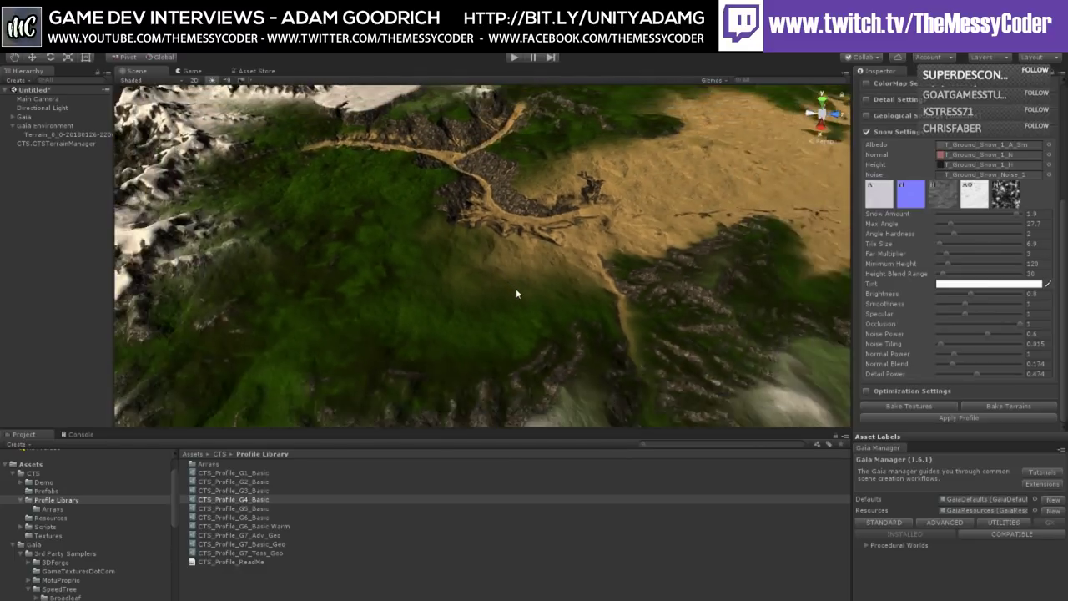
pyautogui.moveTo(516, 290); pyautogui.dragTo(505, 302, button='right')
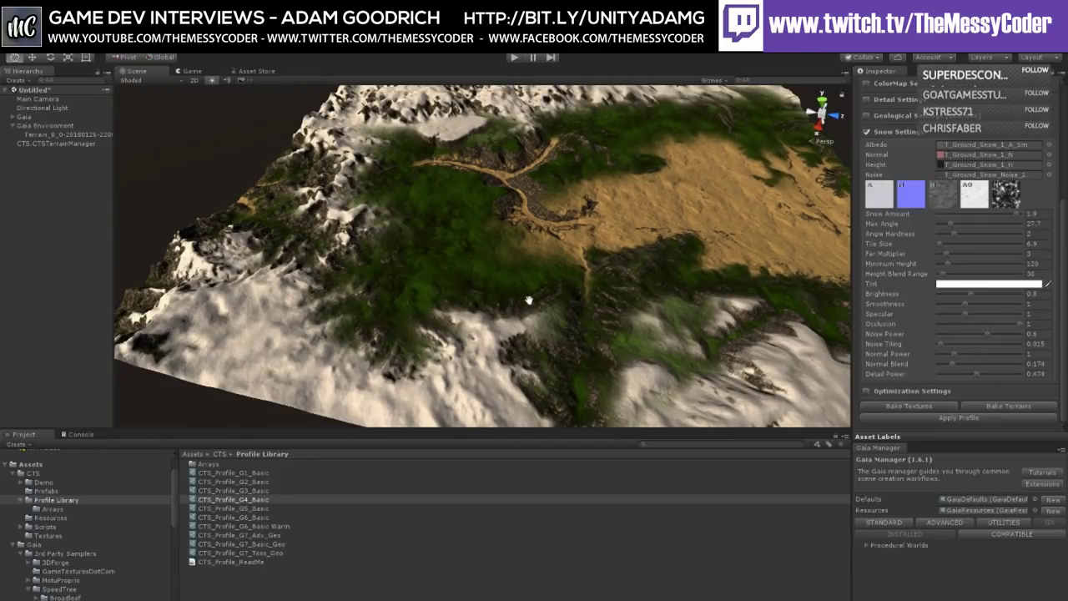
pyautogui.moveTo(504, 297); pyautogui.dragTo(417, 264, button='middle')
pyautogui.moveTo(459, 268)
pyautogui.mouseDown(button='right')
pyautogui.moveTo(459, 228)
pyautogui.moveTo(467, 269)
pyautogui.mouseUp(button='right')
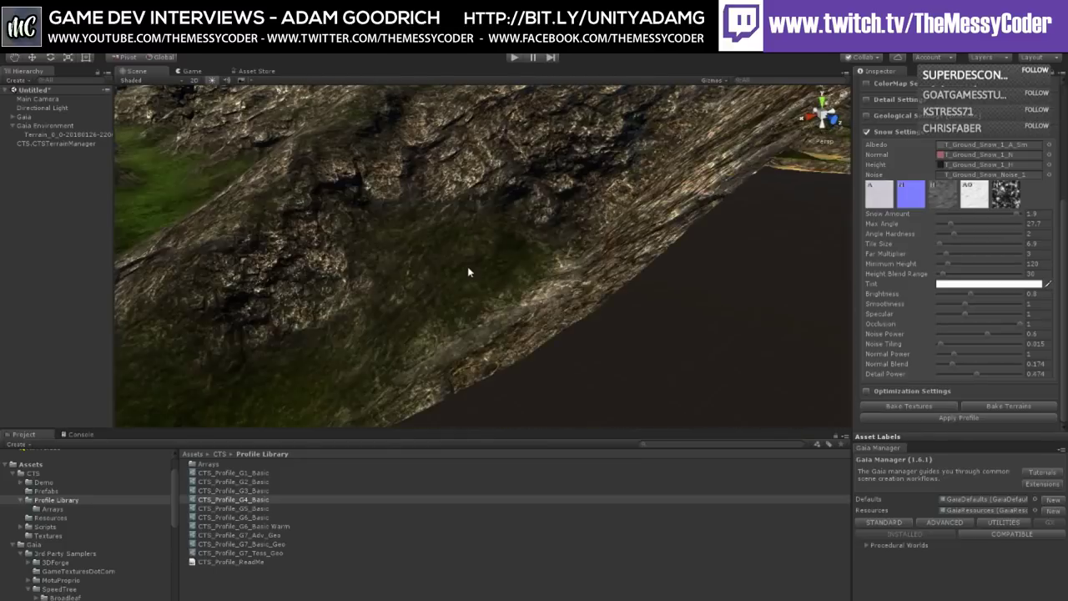
pyautogui.scroll(3, 467, 270)
pyautogui.moveTo(544, 270); pyautogui.dragTo(465, 286, button='right')
pyautogui.keyDown('alt'); pyautogui.moveTo(458, 287); pyautogui.dragTo(455, 294); pyautogui.keyUp('alt')
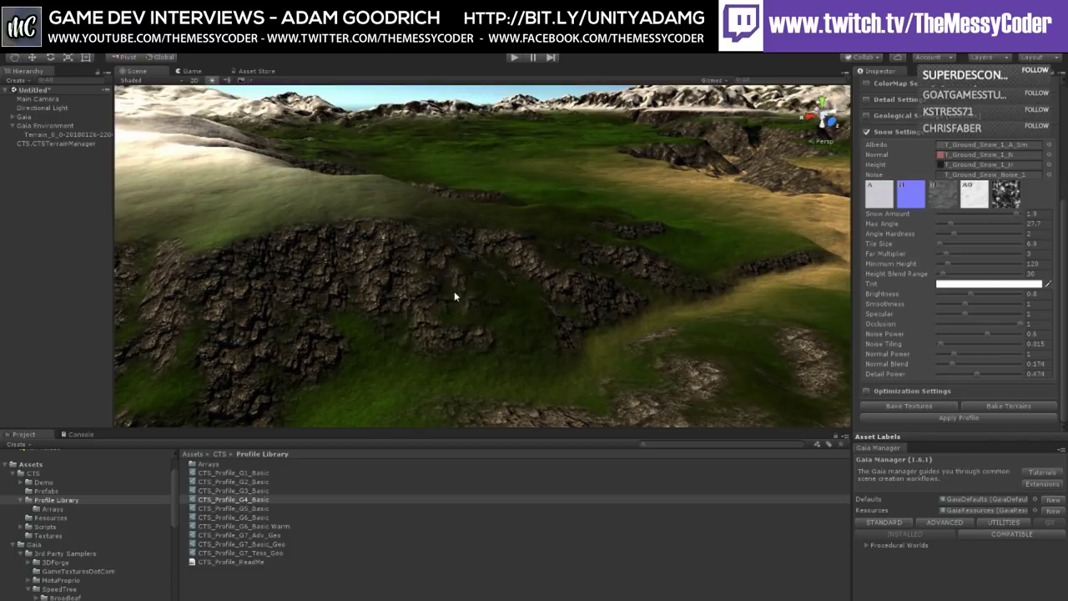
pyautogui.moveTo(475, 290); pyautogui.dragTo(595, 287, button='middle')
pyautogui.scroll(6, 522, 285)
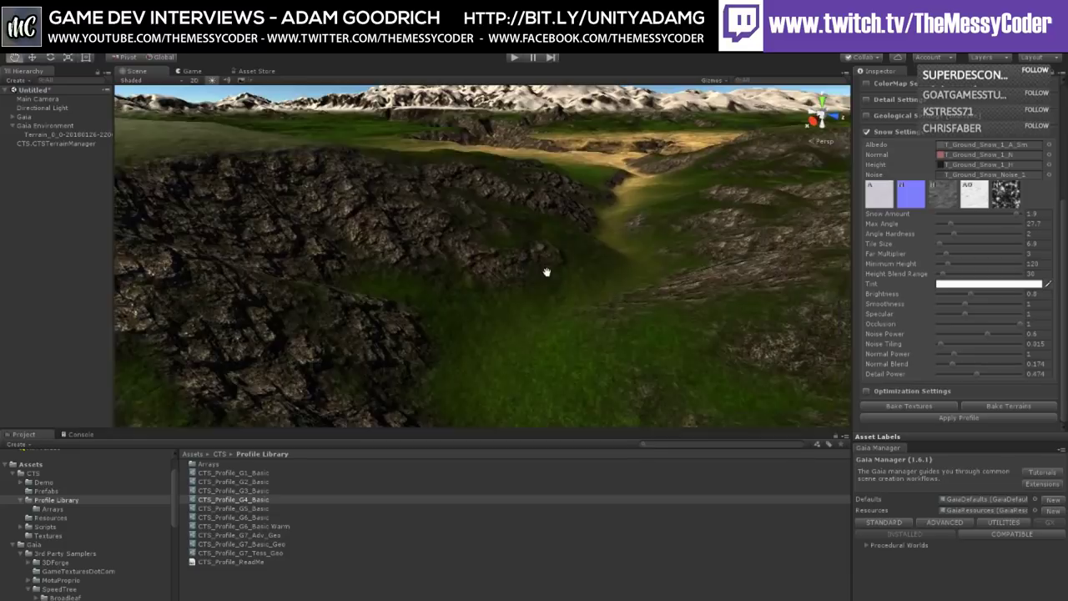
pyautogui.keyDown('alt'); pyautogui.moveTo(546, 279); pyautogui.dragTo(540, 295); pyautogui.keyUp('alt')
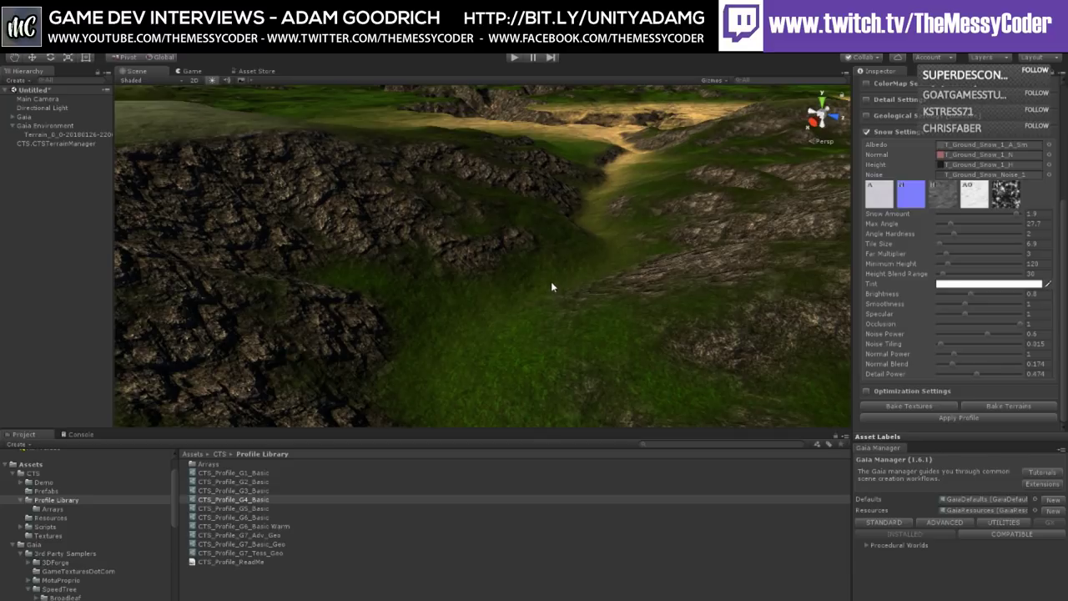
pyautogui.keyDown('alt'); pyautogui.moveTo(551, 290); pyautogui.dragTo(482, 294); pyautogui.keyUp('alt')
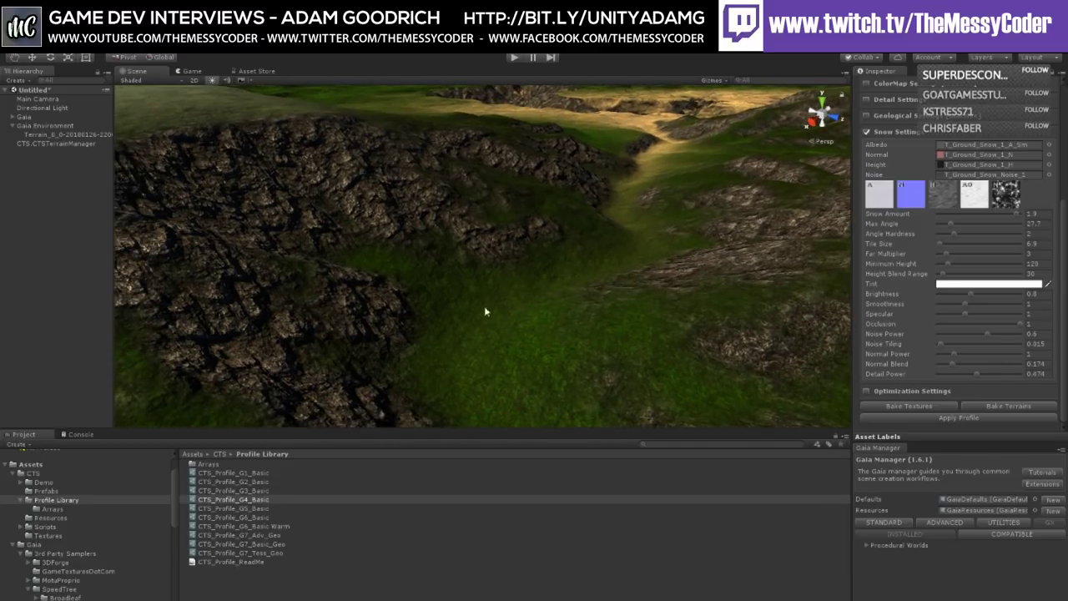
pyautogui.scroll(-5, 489, 298)
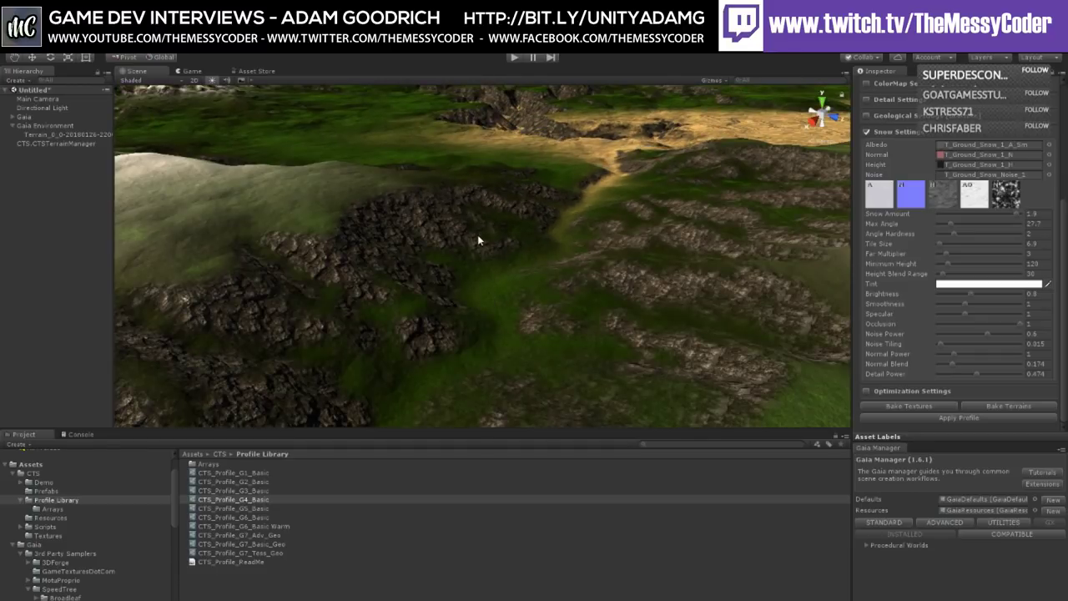
pyautogui.moveTo(477, 238); pyautogui.dragTo(480, 263, button='middle')
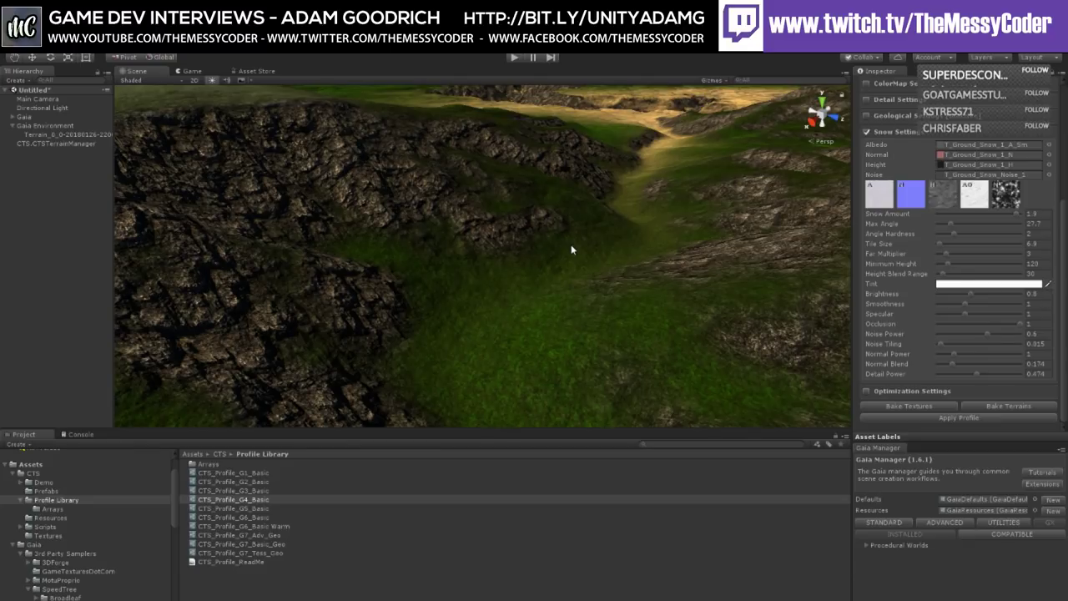
pyautogui.moveTo(572, 249); pyautogui.dragTo(442, 294, button='right')
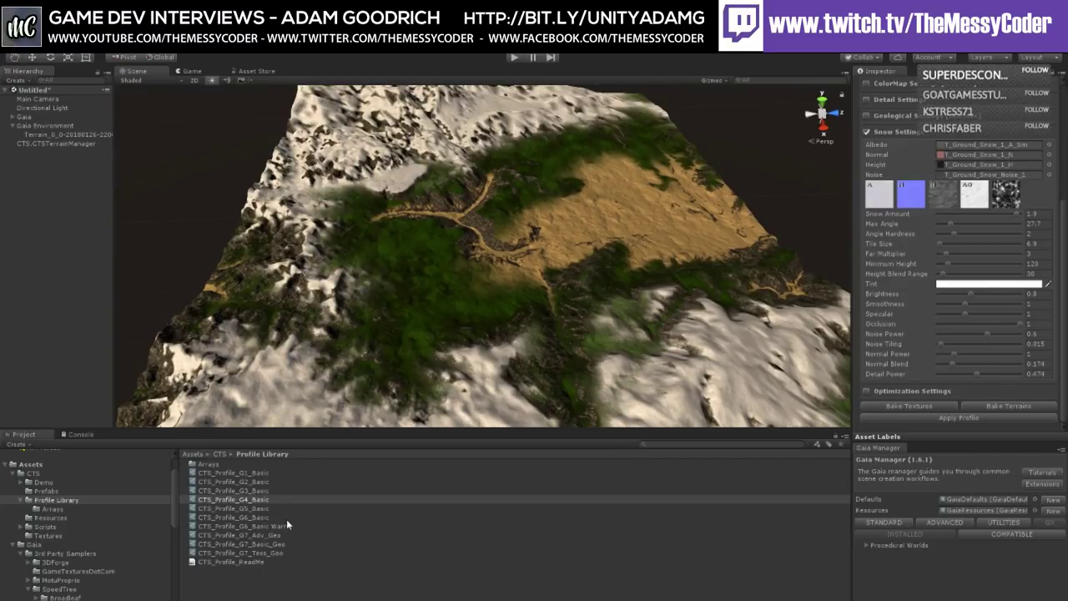
# Step: Apply CTS_Profile_G7_Tess_Geo to the terrain and fly down to view the reddish tessellated rock
pyautogui.click(257, 553)
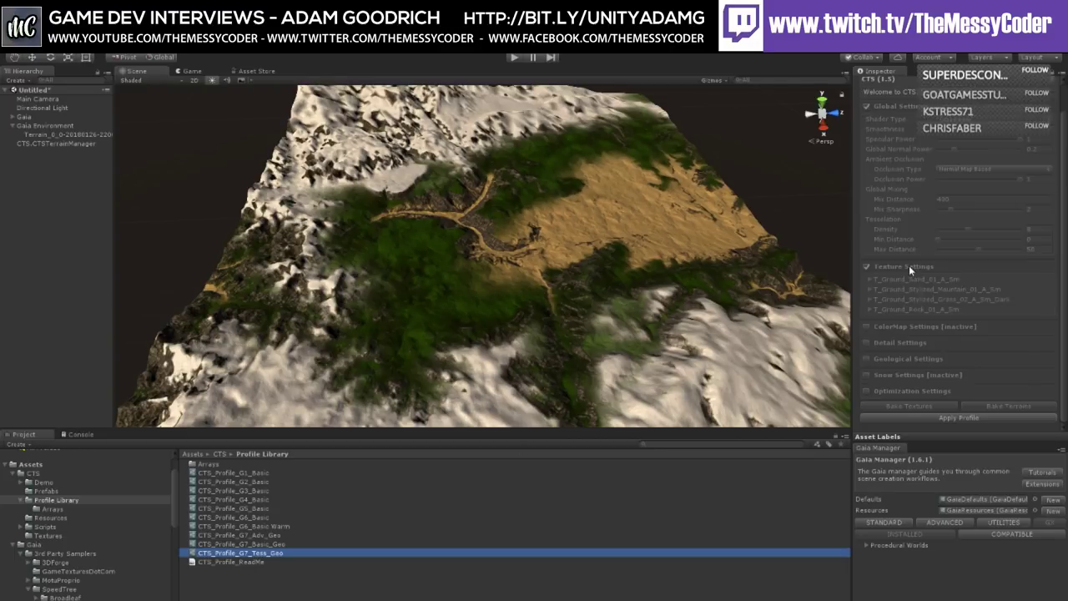
pyautogui.click(946, 417)
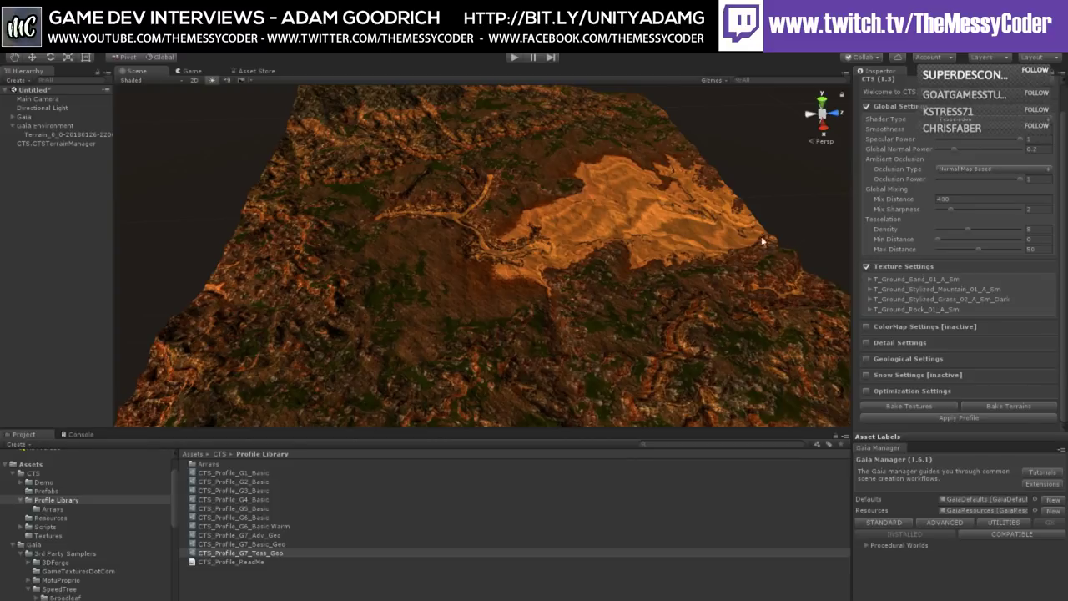
pyautogui.moveTo(763, 241); pyautogui.dragTo(476, 321, button='right')
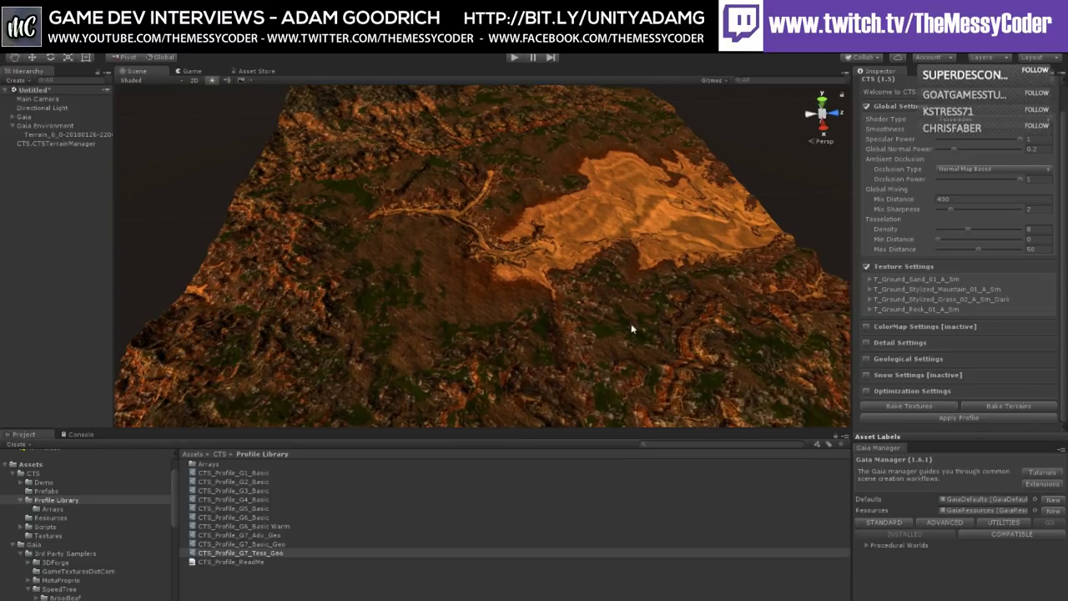
pyautogui.moveTo(579, 282); pyautogui.dragTo(422, 267, button='right')
pyautogui.moveTo(422, 268); pyautogui.dragTo(637, 322)
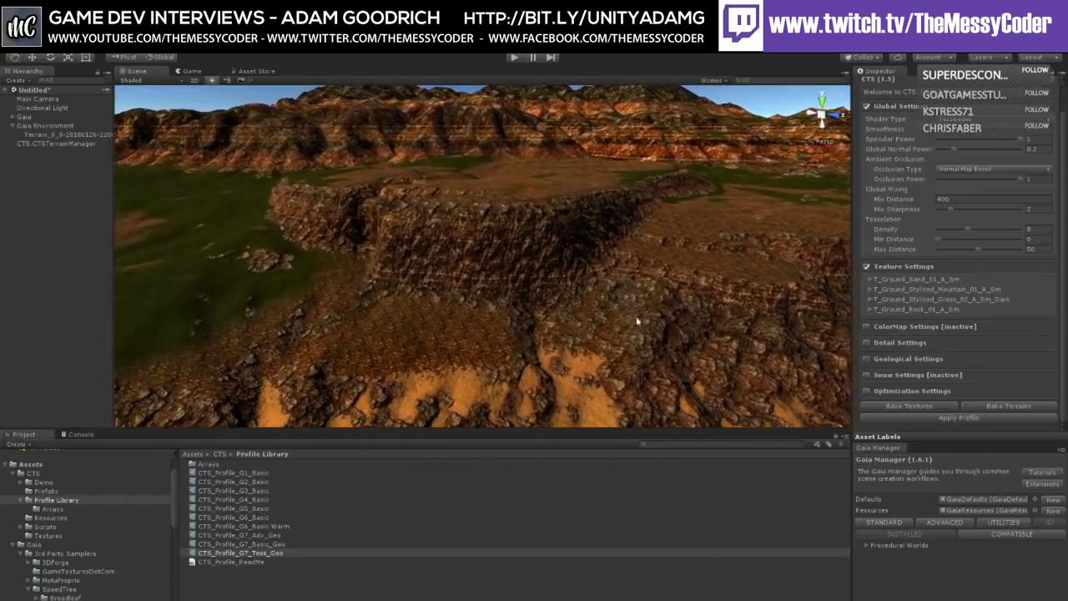
pyautogui.scroll(5, 439, 277)
pyautogui.moveTo(439, 282); pyautogui.dragTo(517, 318, button='right')
pyautogui.scroll(8, 516, 315)
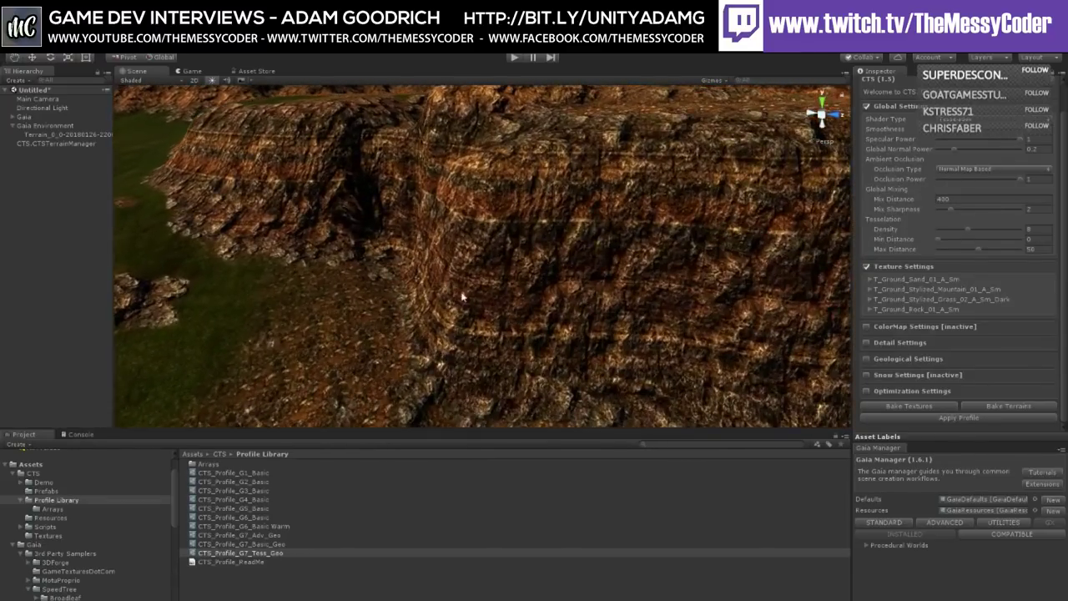
pyautogui.moveTo(462, 296); pyautogui.dragTo(389, 250, button='right')
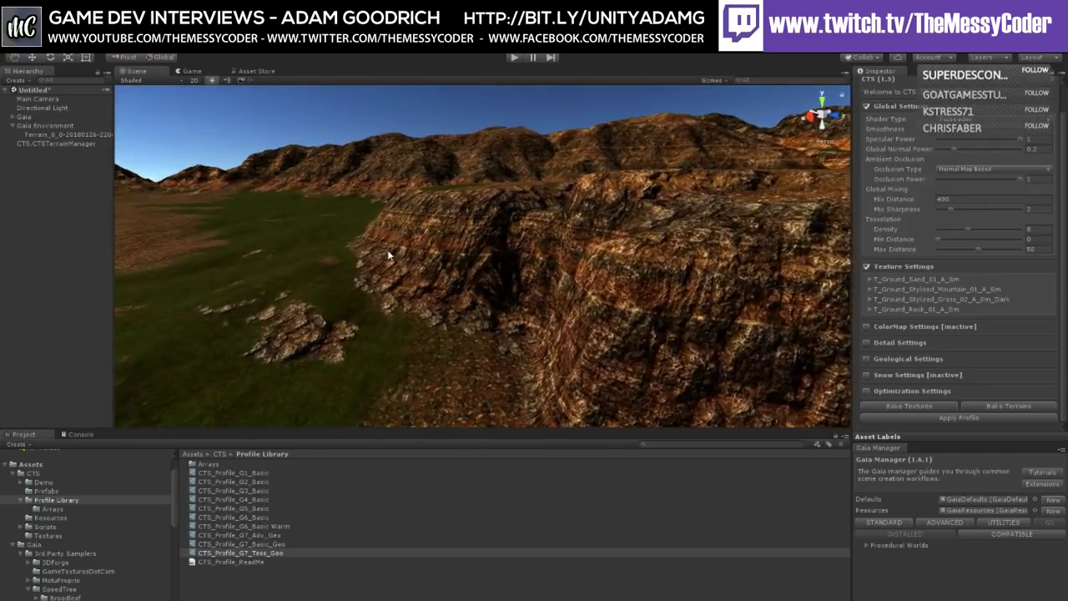
pyautogui.moveTo(389, 251); pyautogui.dragTo(473, 247, button='middle')
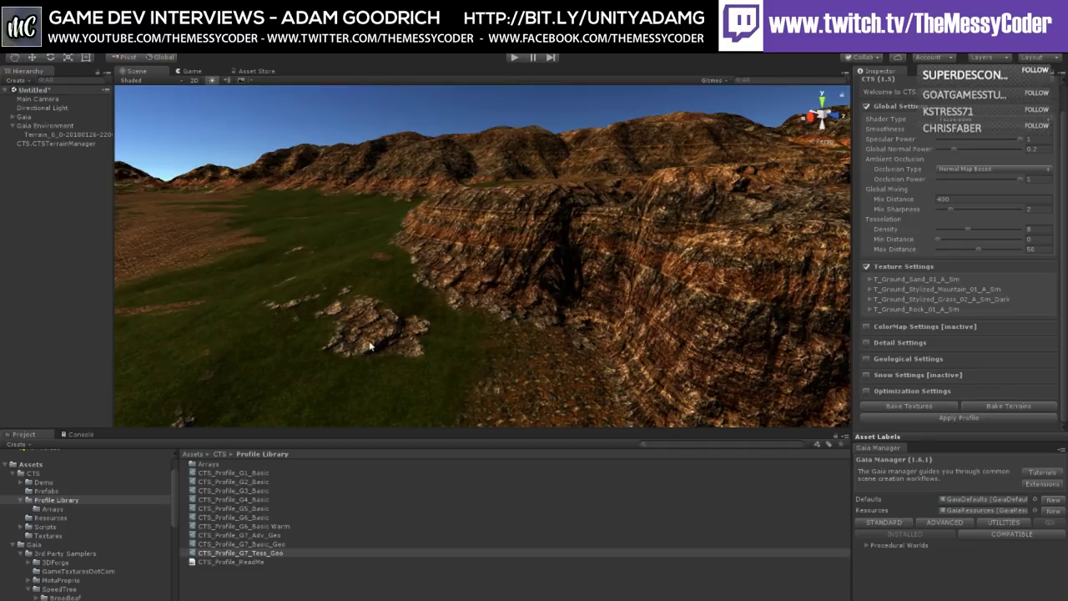
pyautogui.moveTo(346, 343); pyautogui.dragTo(479, 257, button='right')
pyautogui.moveTo(478, 257); pyautogui.dragTo(477, 305, button='middle')
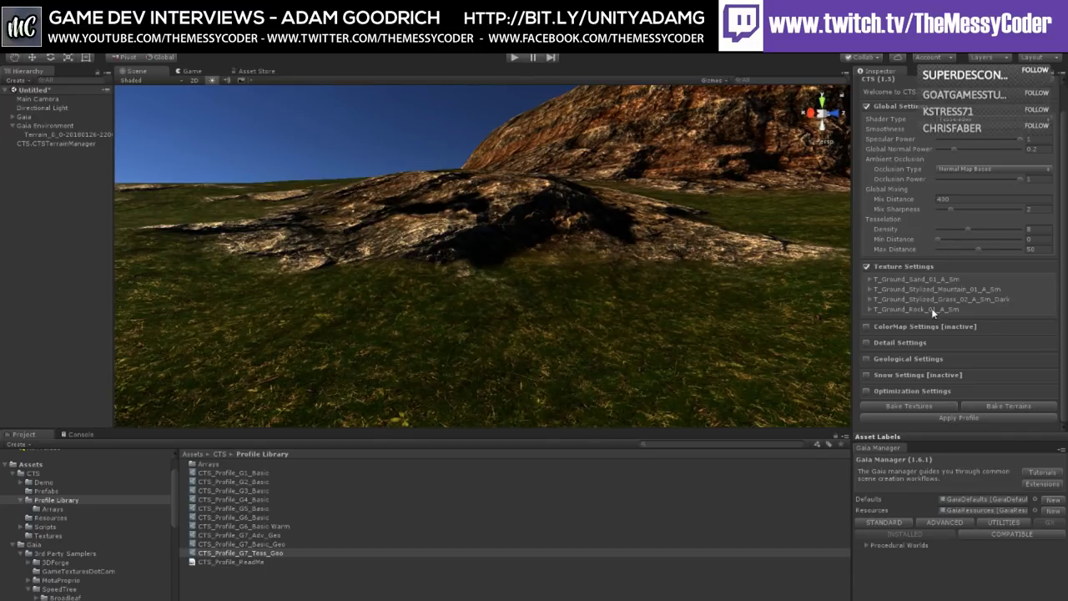
# Step: For T_Ground_Rock_01_A_Sm set heightmap contrast 1.64, depth 5.48 and tessellation displacement 1.53
pyautogui.click(870, 309)
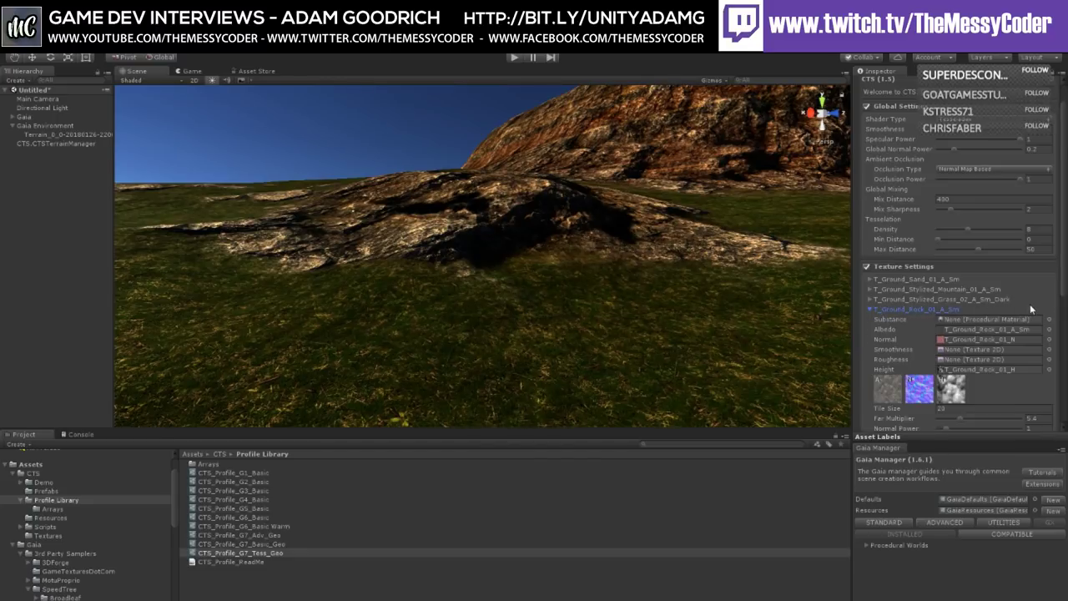
pyautogui.scroll(-5, 1031, 306)
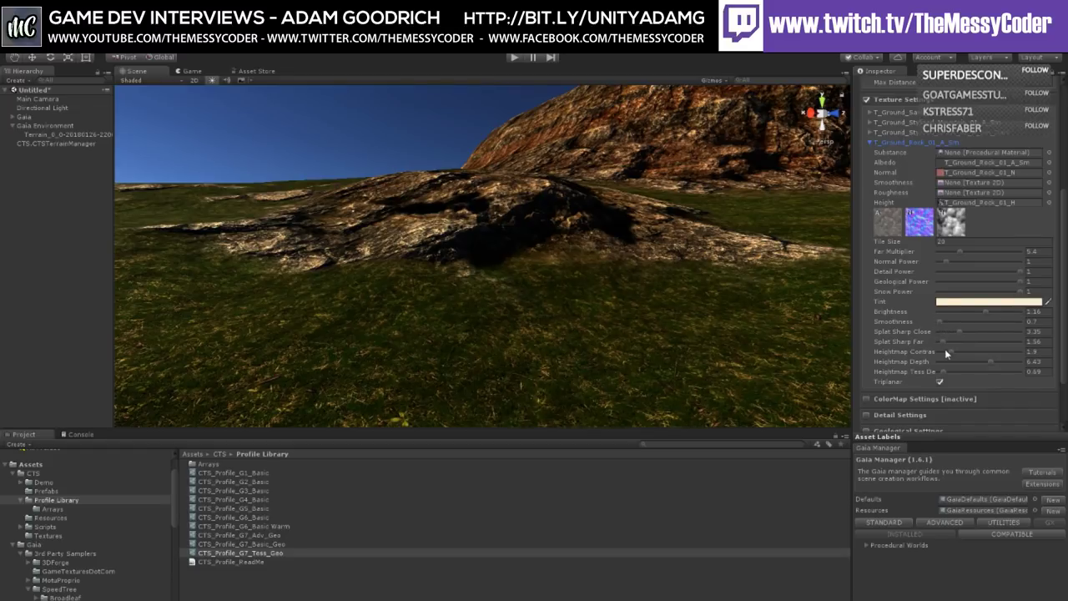
pyautogui.moveTo(950, 351)
pyautogui.mouseDown()
pyautogui.moveTo(1018, 354)
pyautogui.moveTo(937, 349)
pyautogui.moveTo(948, 349)
pyautogui.mouseUp()
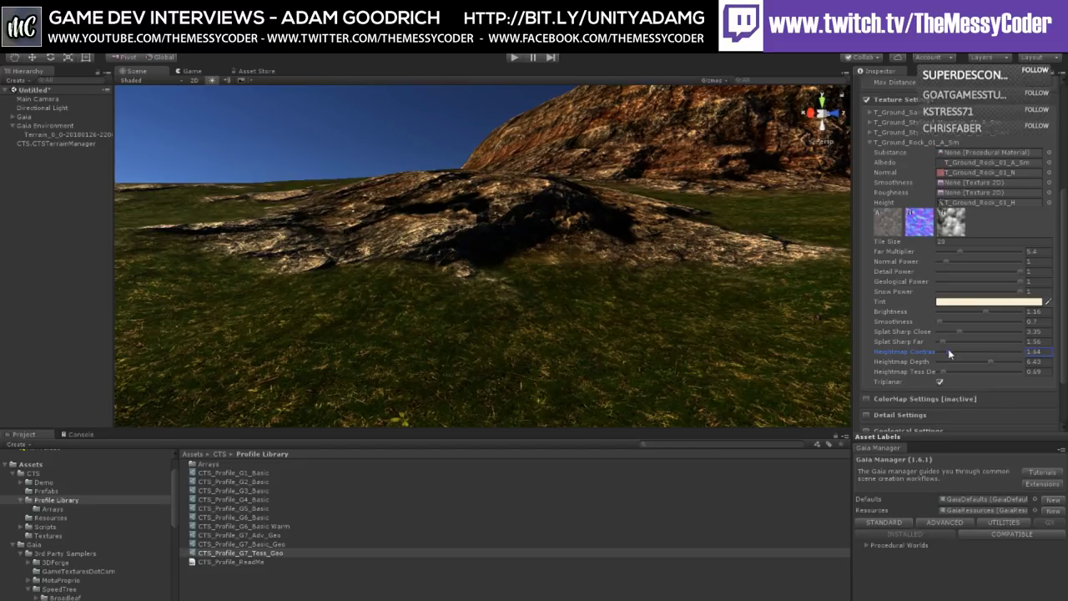
pyautogui.moveTo(993, 363)
pyautogui.mouseDown()
pyautogui.moveTo(946, 362)
pyautogui.moveTo(1010, 362)
pyautogui.moveTo(949, 359)
pyautogui.moveTo(984, 363)
pyautogui.mouseUp()
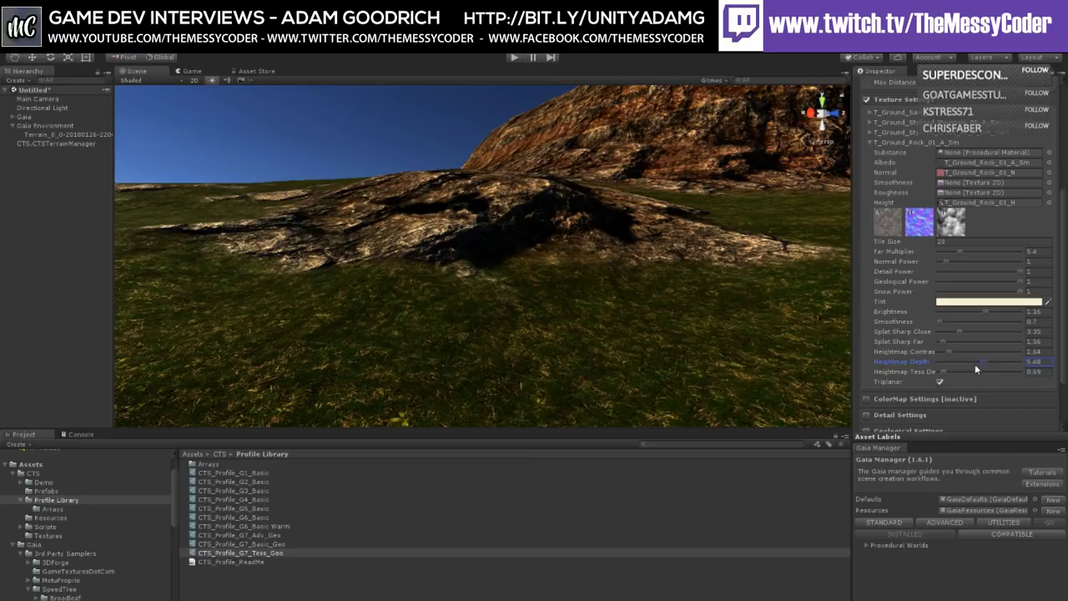
pyautogui.moveTo(944, 371)
pyautogui.mouseDown()
pyautogui.moveTo(987, 380)
pyautogui.moveTo(927, 381)
pyautogui.moveTo(950, 379)
pyautogui.mouseUp()
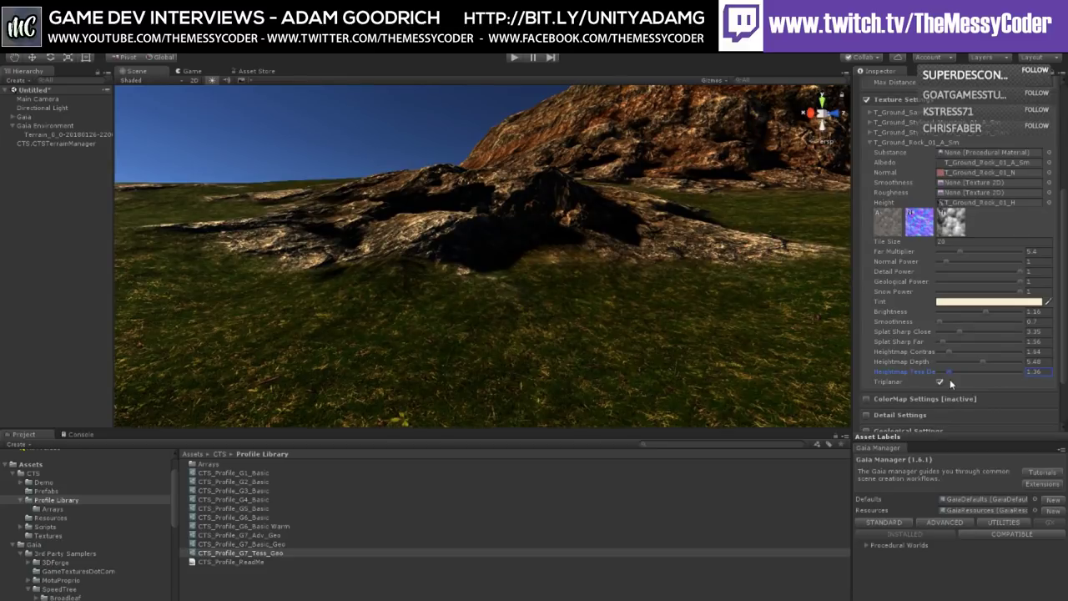
pyautogui.moveTo(952, 383); pyautogui.dragTo(953, 383)
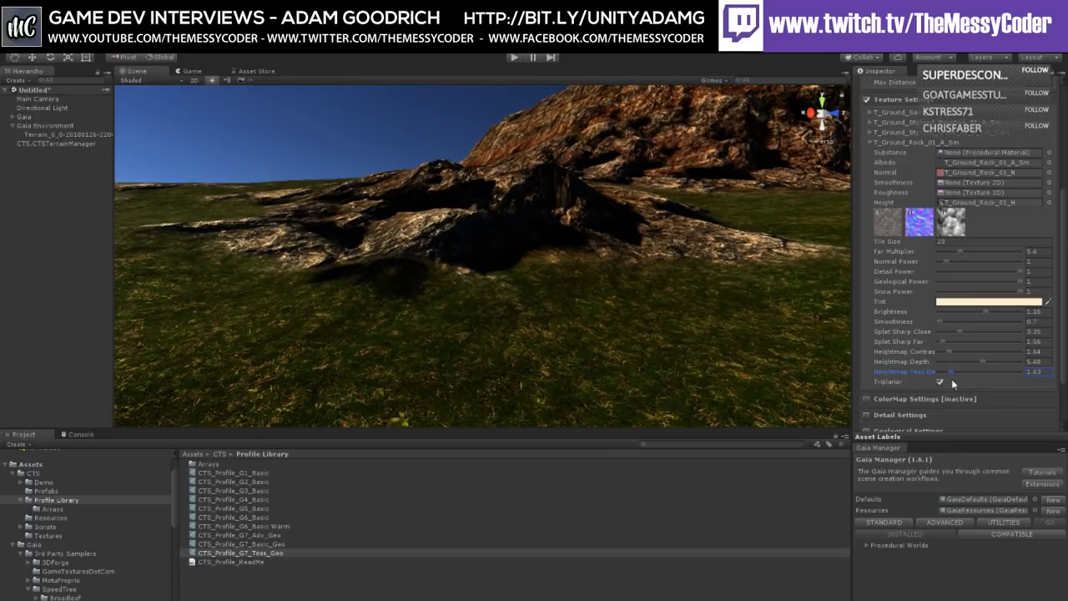
pyautogui.press('BackSpace')
pyautogui.press('BackSpace')
pyautogui.write('5')
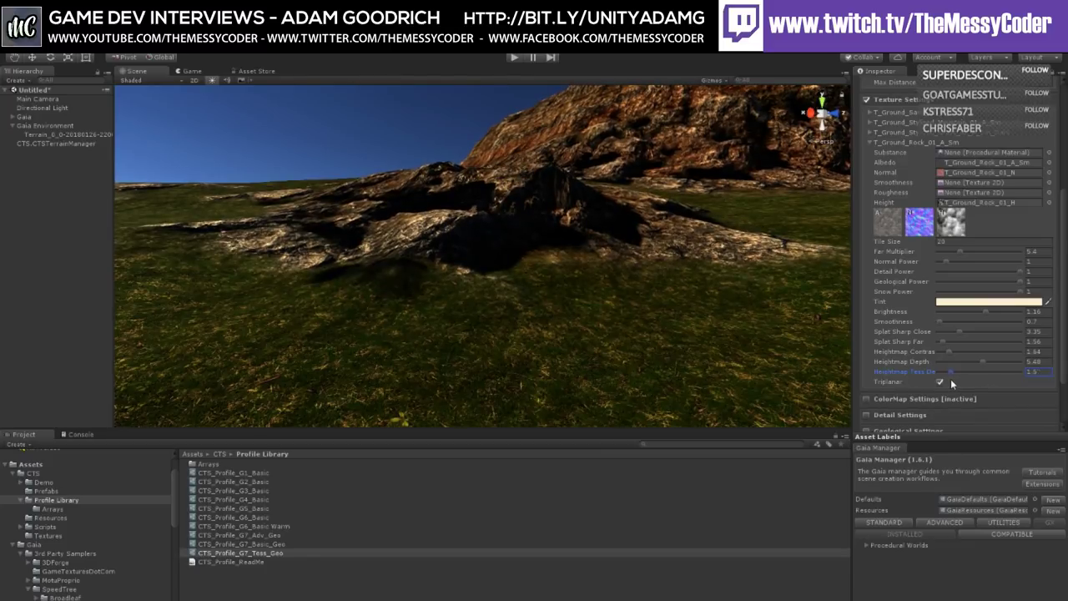
pyautogui.press('Escape')
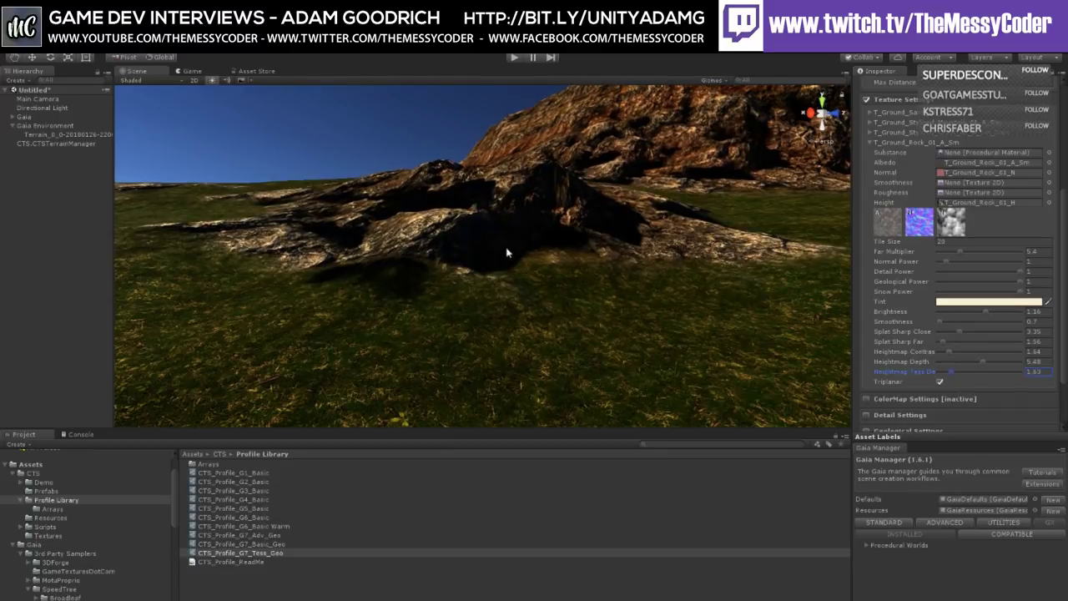
# Step: Fly the camera close to inspect the dark rock face and sunlit cliff
pyautogui.moveTo(507, 251); pyautogui.dragTo(531, 253, button='right')
pyautogui.moveTo(531, 253); pyautogui.dragTo(413, 248, button='middle')
pyautogui.moveTo(412, 248); pyautogui.dragTo(706, 305, button='right')
pyautogui.moveTo(462, 283); pyautogui.dragTo(378, 300, button='middle')
pyautogui.moveTo(379, 301); pyautogui.dragTo(438, 241, button='right')
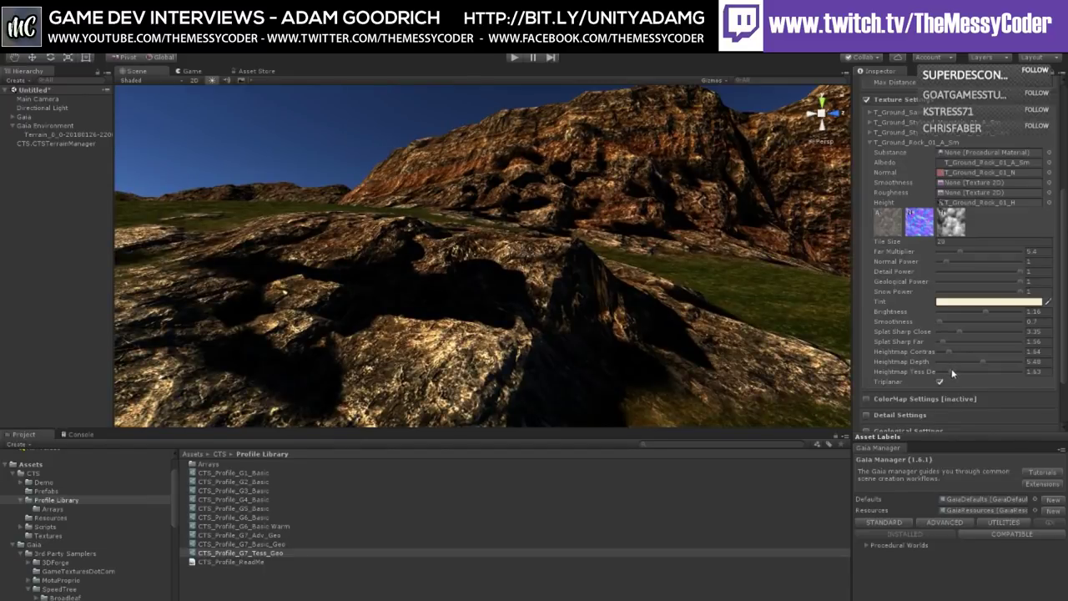
pyautogui.moveTo(952, 372)
pyautogui.mouseDown()
pyautogui.moveTo(1038, 375)
pyautogui.moveTo(972, 371)
pyautogui.moveTo(938, 385)
pyautogui.mouseUp()
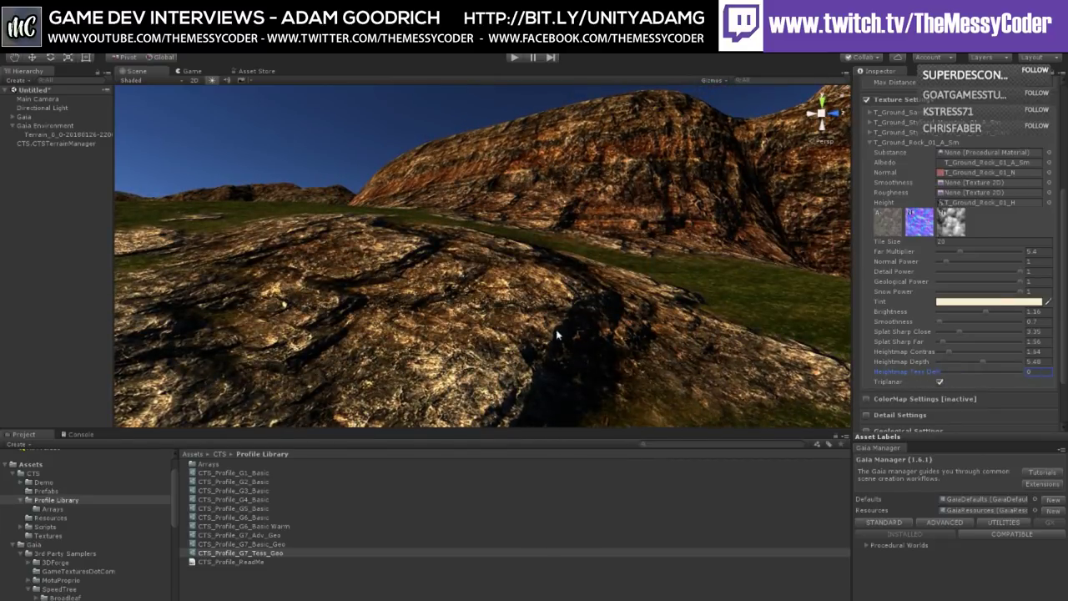
pyautogui.moveTo(559, 334); pyautogui.dragTo(378, 242, button='right')
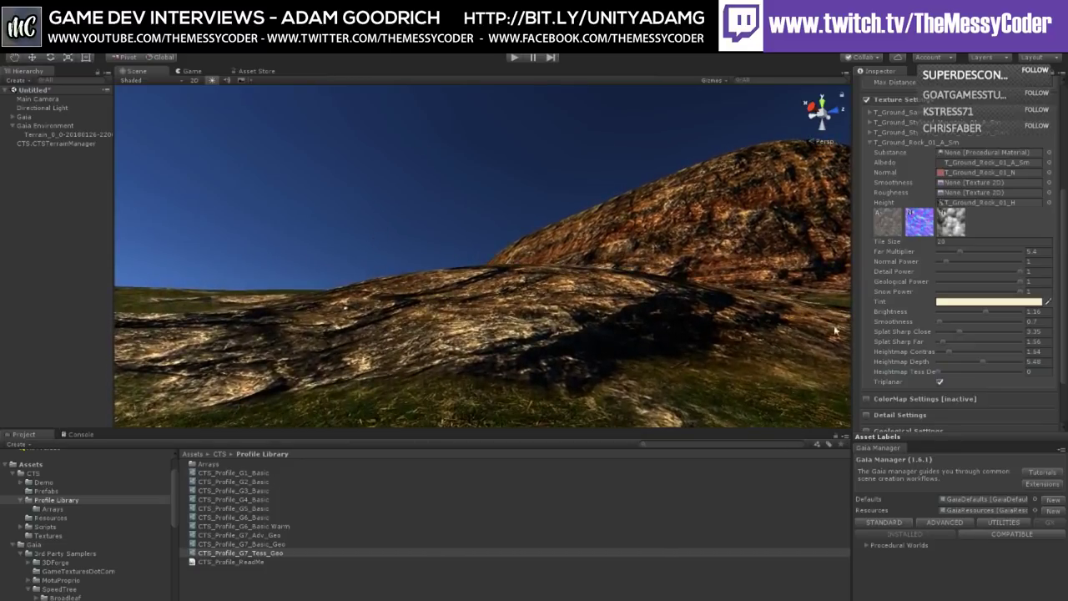
pyautogui.moveTo(938, 377); pyautogui.dragTo(946, 375)
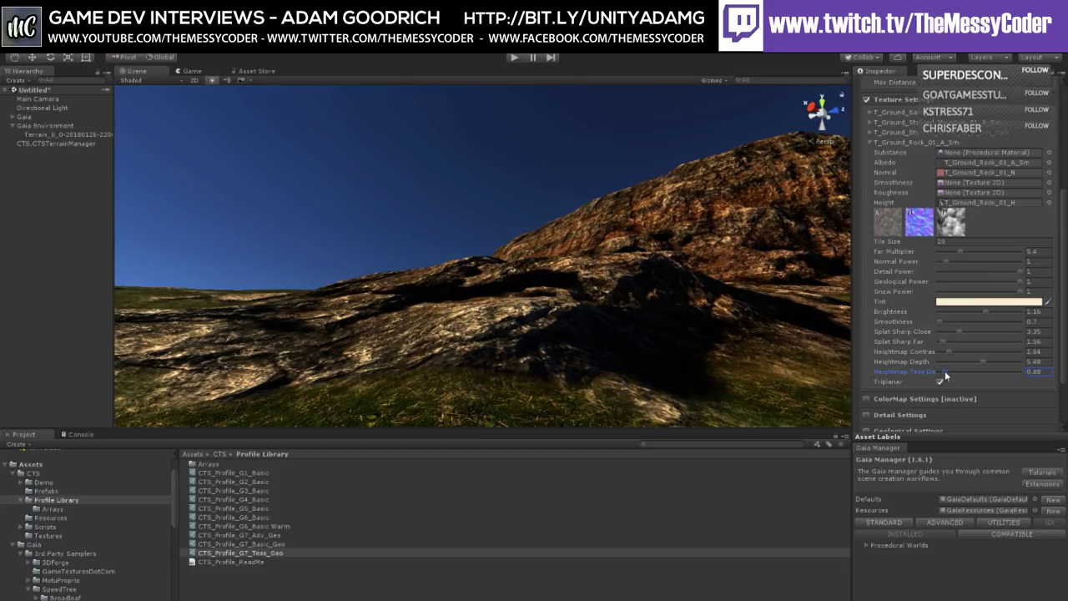
pyautogui.moveTo(545, 281); pyautogui.dragTo(575, 328, button='middle')
pyautogui.moveTo(577, 267); pyautogui.dragTo(574, 278, button='middle')
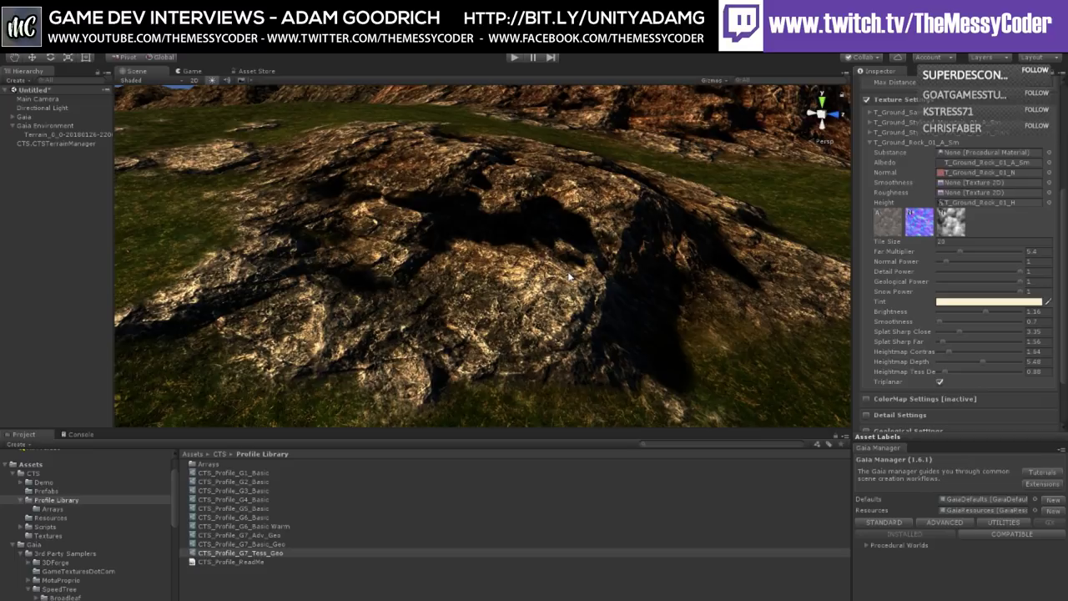
pyautogui.moveTo(584, 281)
pyautogui.mouseDown(button='right')
pyautogui.moveTo(584, 231)
pyautogui.moveTo(576, 250)
pyautogui.moveTo(595, 273)
pyautogui.mouseUp(button='right')
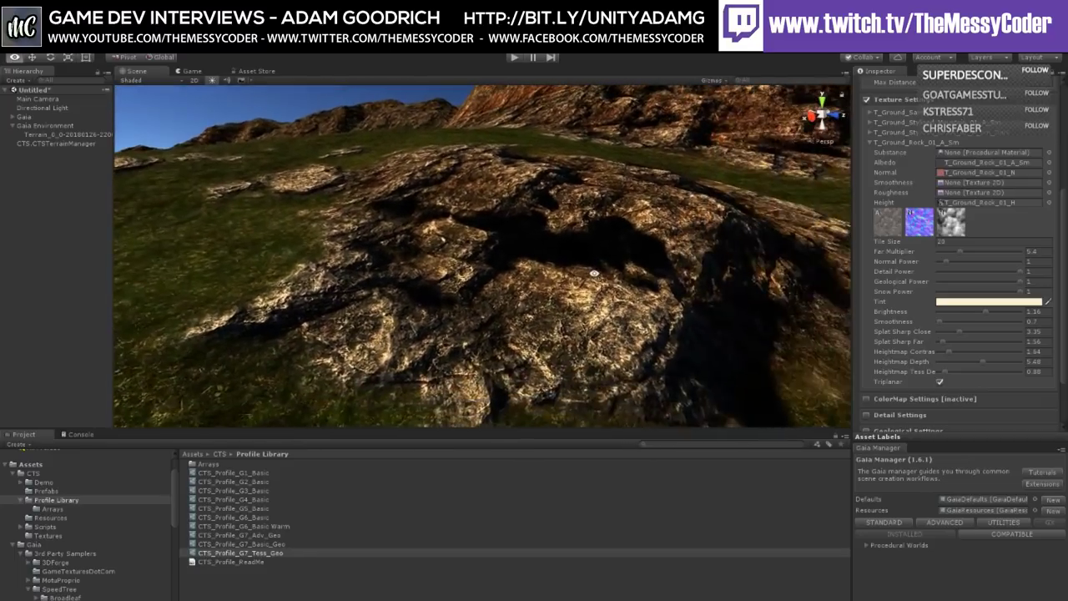
pyautogui.moveTo(594, 273); pyautogui.dragTo(471, 242, button='middle')
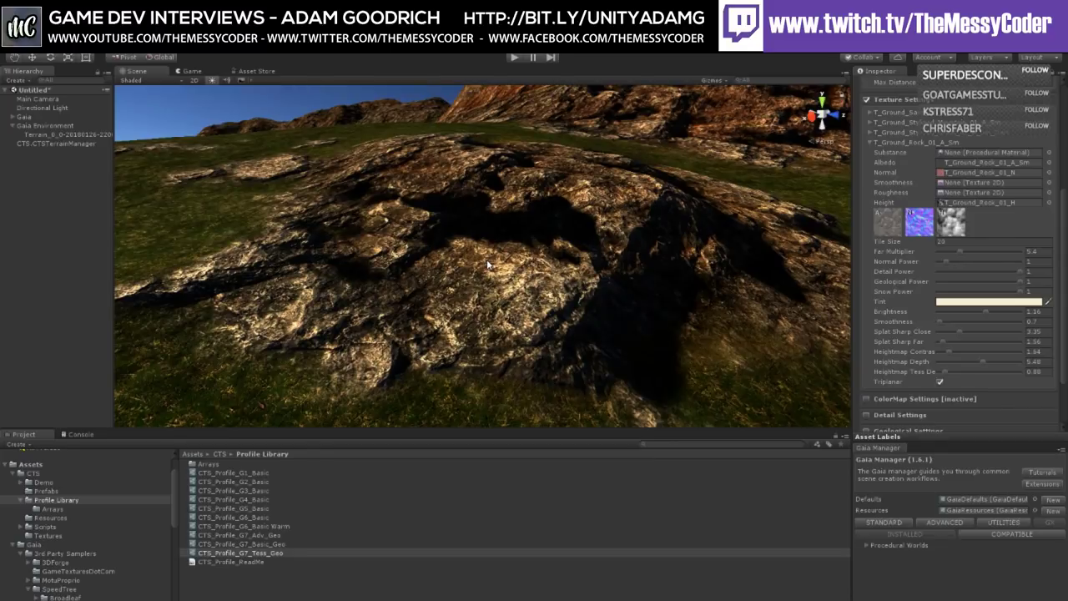
# Step: Reapply CTS_Profile_G4_Basic to the terrain and orbit to view the snowy ridges and plateaus
pyautogui.click(259, 501)
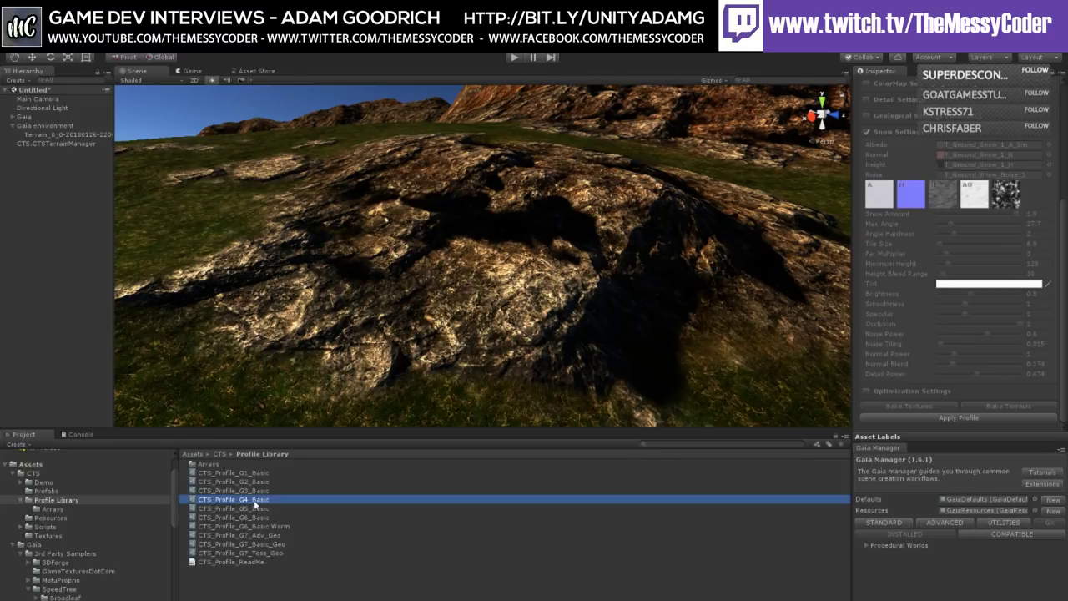
pyautogui.click(920, 417)
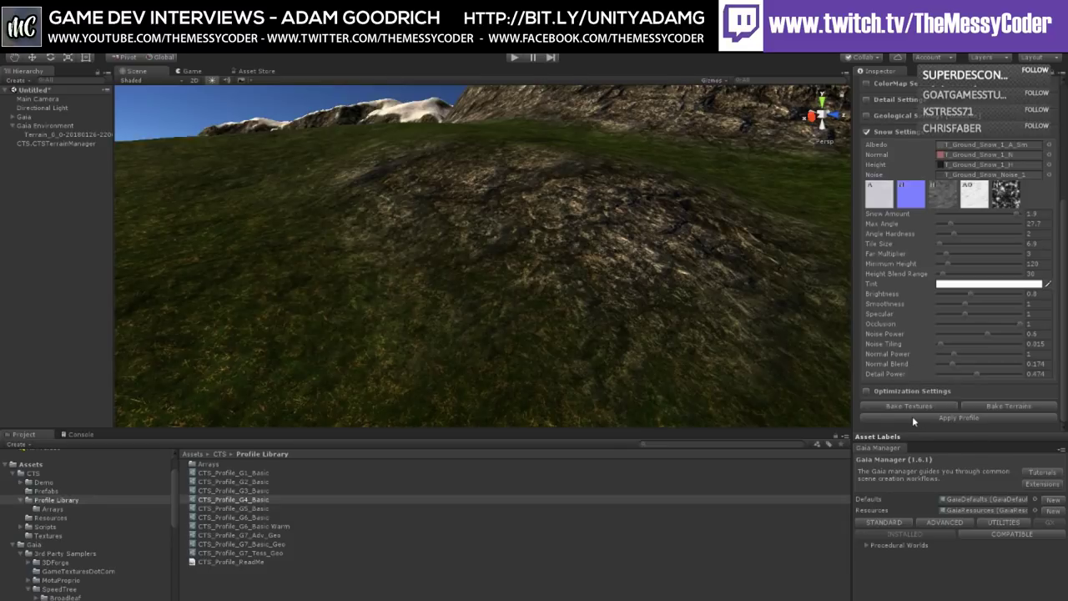
pyautogui.moveTo(551, 242); pyautogui.dragTo(485, 265, button='right')
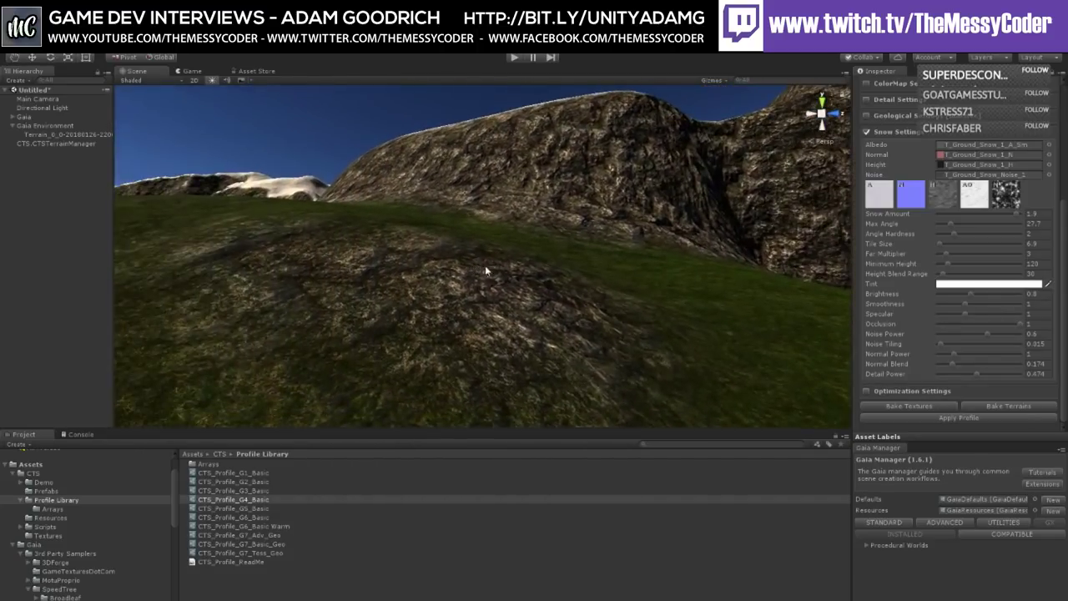
pyautogui.moveTo(610, 256); pyautogui.dragTo(647, 304, button='right')
pyautogui.scroll(-10, 533, 337)
pyautogui.scroll(5, 533, 325)
pyautogui.scroll(-10, 648, 304)
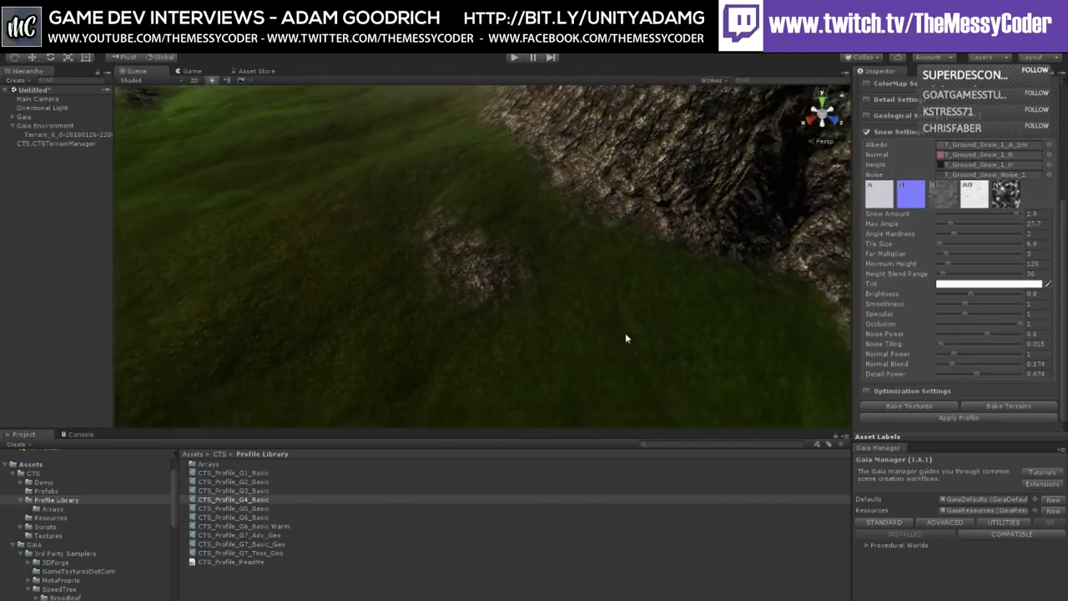
pyautogui.scroll(-6, 598, 344)
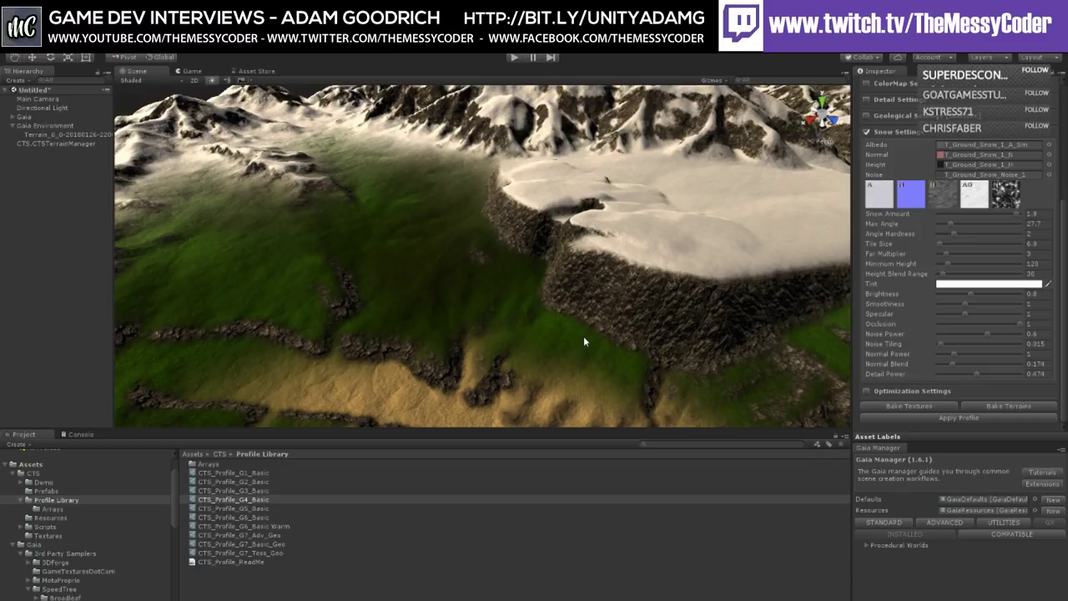
pyautogui.keyDown('alt'); pyautogui.moveTo(583, 340); pyautogui.dragTo(675, 293); pyautogui.keyUp('alt')
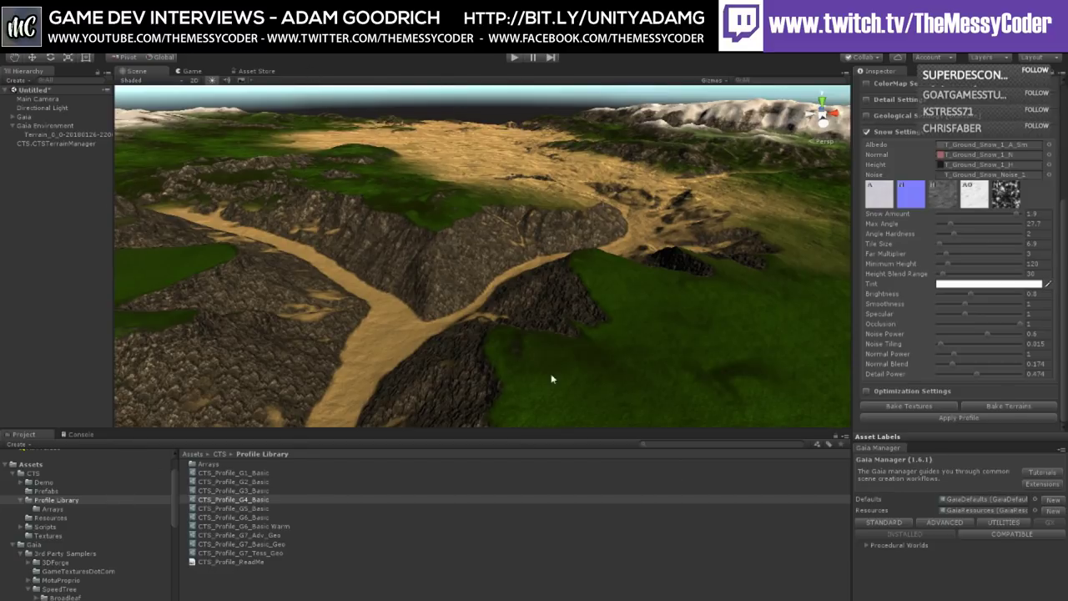
# Step: Expand Gaia in the Hierarchy and select the Coverage GameObject Spawner
pyautogui.click(12, 117)
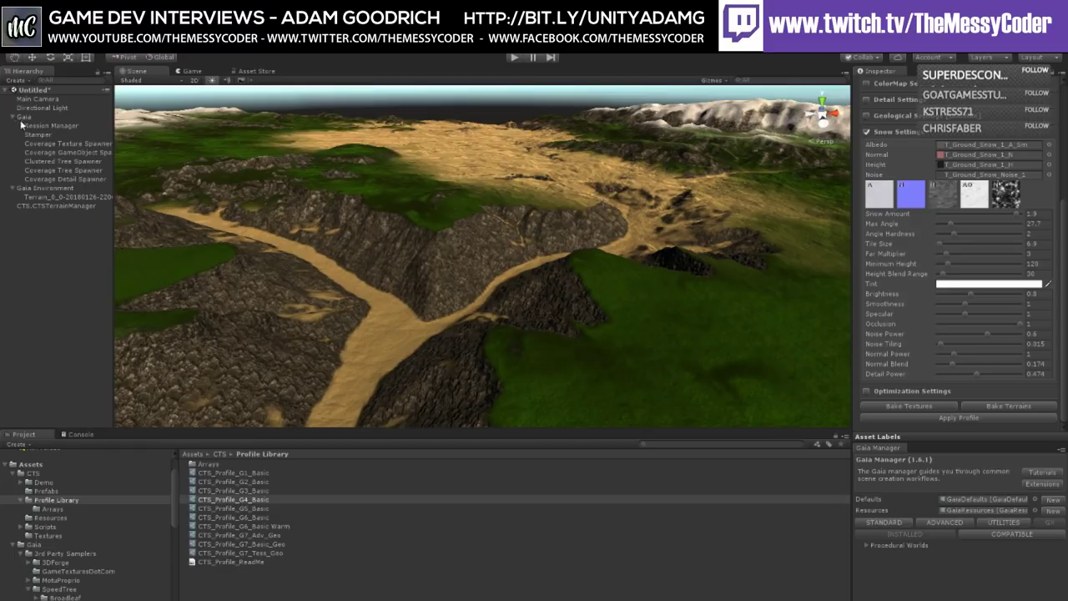
pyautogui.click(62, 153)
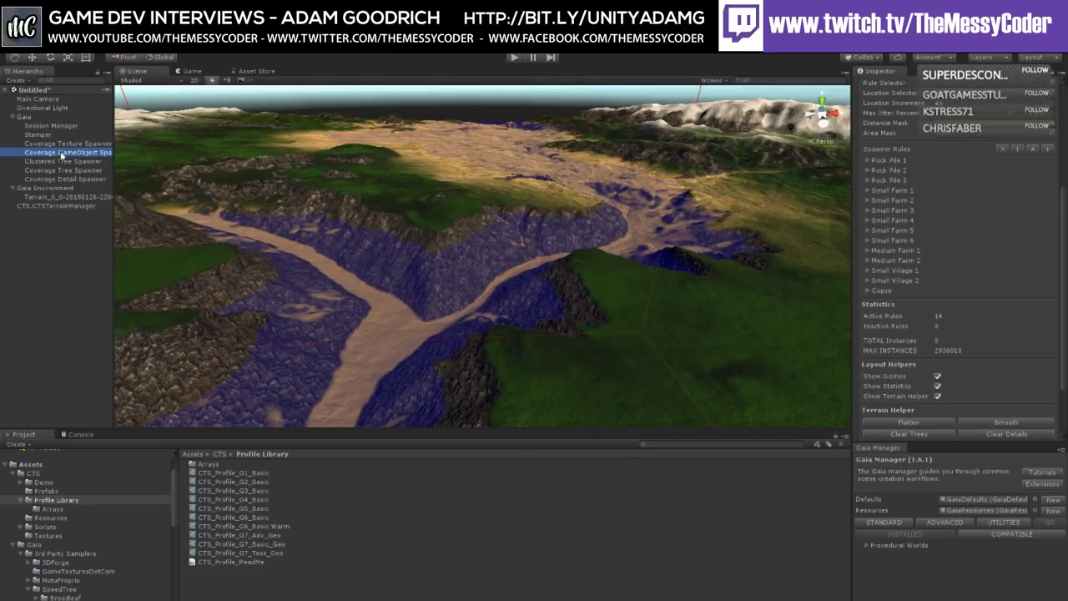
pyautogui.scroll(-10, 221, 266)
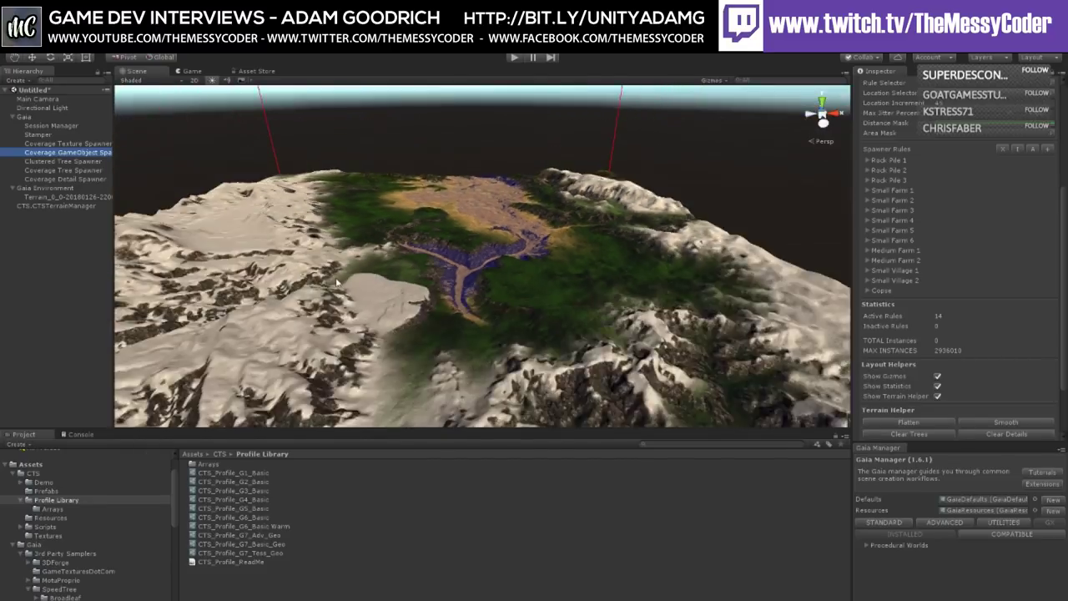
pyautogui.keyDown('alt'); pyautogui.moveTo(337, 284); pyautogui.dragTo(408, 231); pyautogui.keyUp('alt')
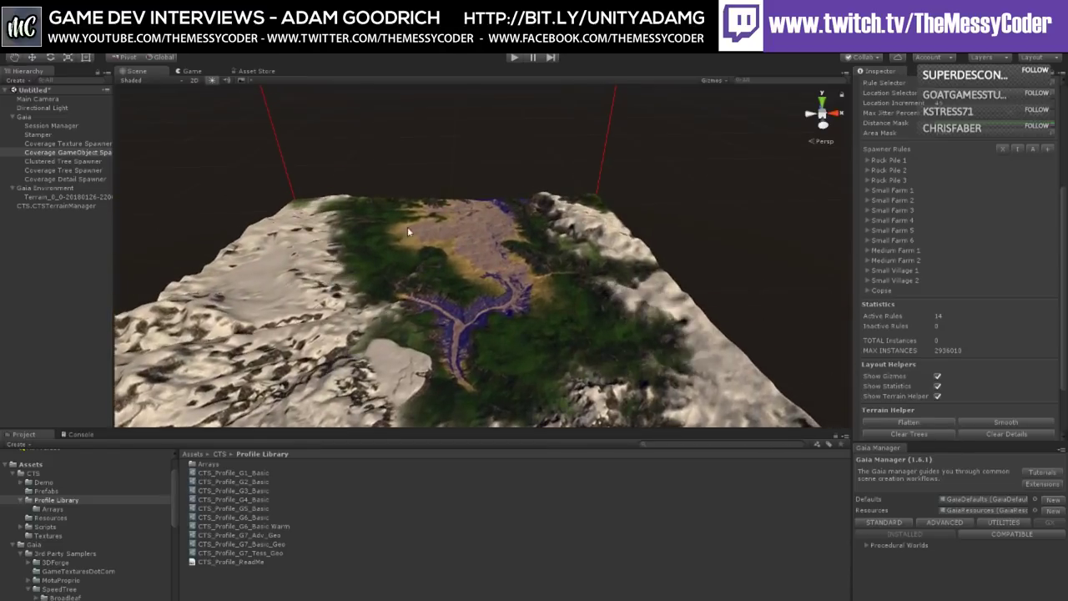
pyautogui.scroll(5, 401, 268)
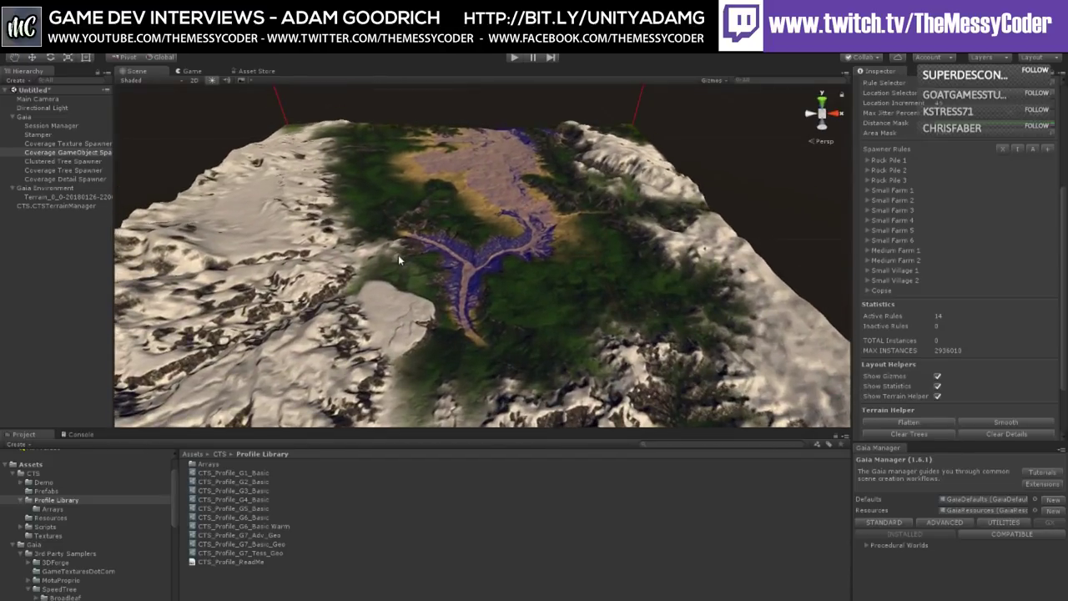
# Step: Snap to Top view, then select the Terrain to show its CTS_Profile_G4_Basic shader component
pyautogui.click(823, 97)
pyautogui.scroll(-2, 455, 213)
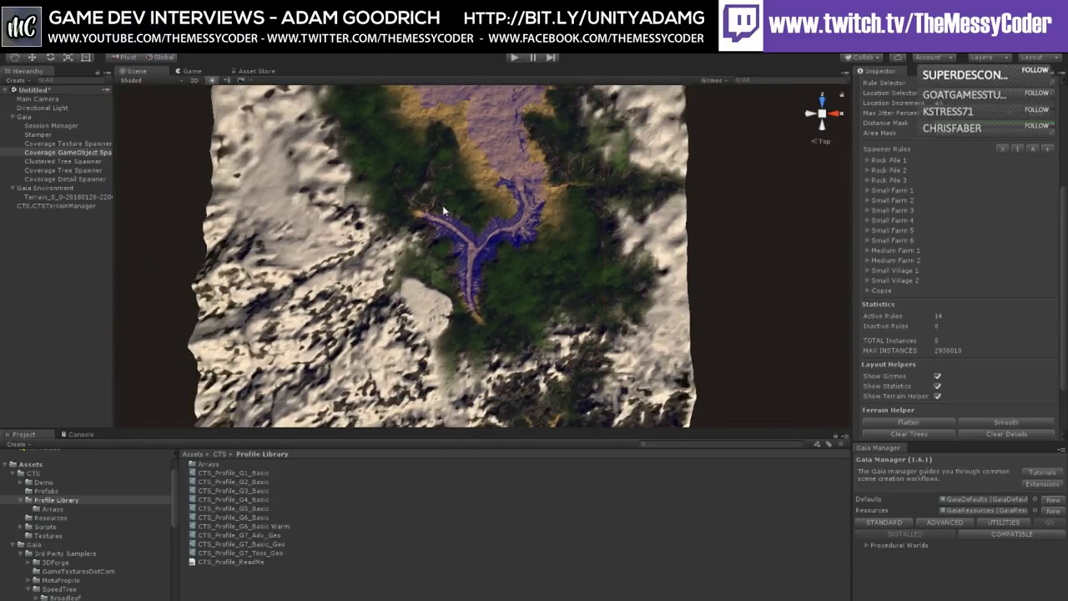
pyautogui.scroll(-2, 447, 212)
pyautogui.keyDown('alt'); pyautogui.moveTo(443, 214); pyautogui.dragTo(428, 166); pyautogui.keyUp('alt')
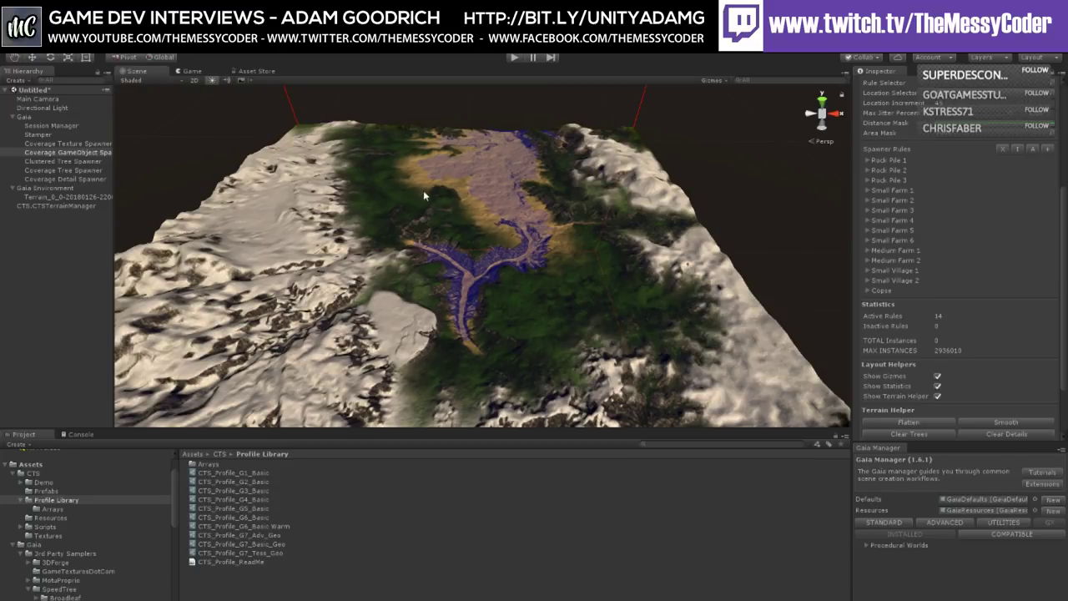
pyautogui.click(68, 197)
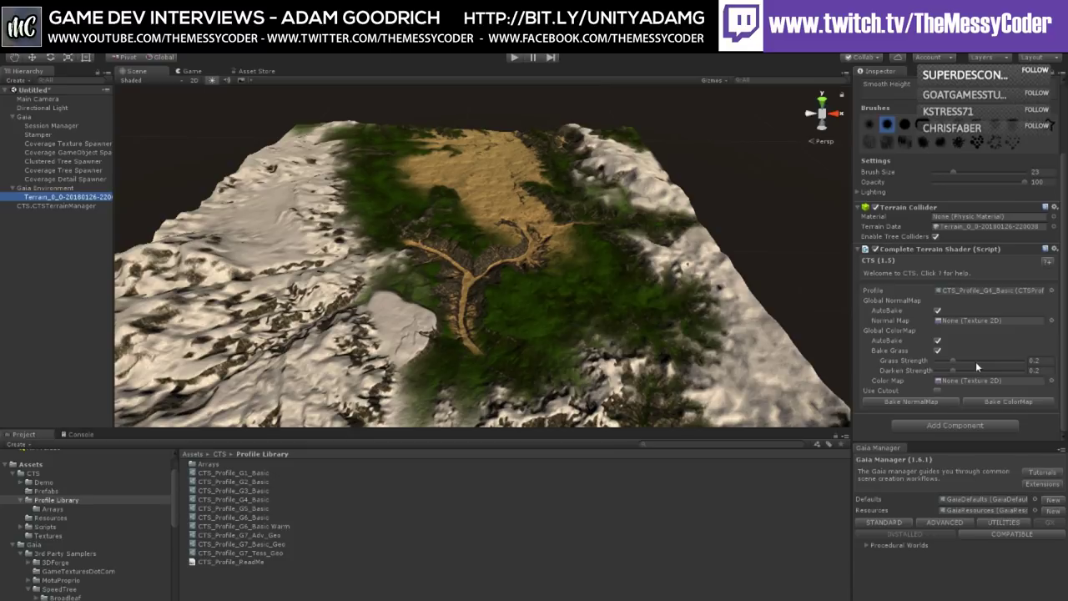
# Step: Select CTS_Profile_G4_Basic and switch its shader type to Unity
pyautogui.click(231, 500)
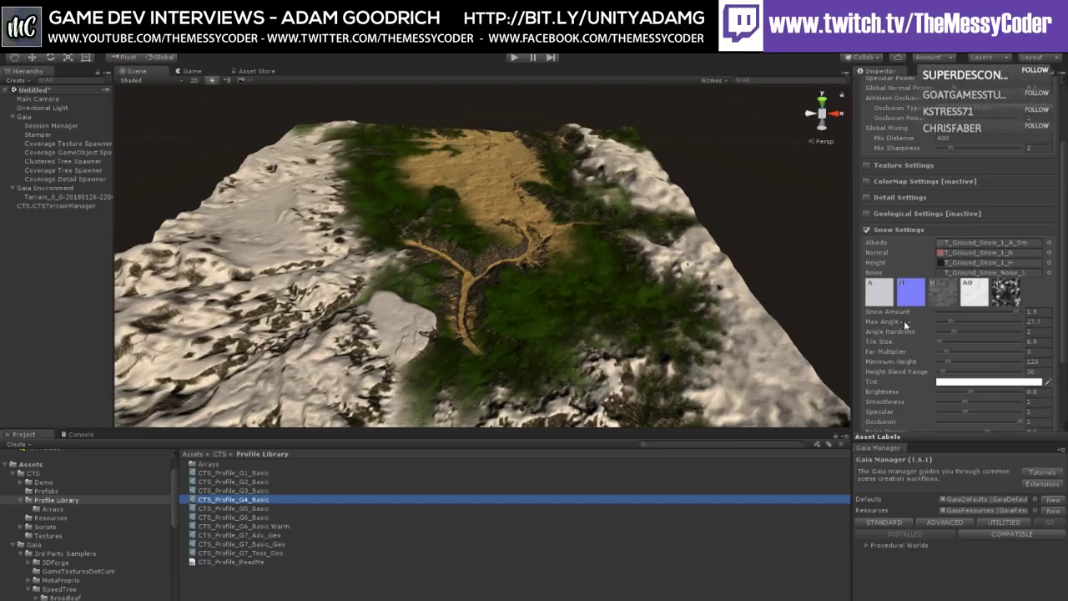
pyautogui.scroll(-3, 904, 320)
pyautogui.scroll(6, 906, 331)
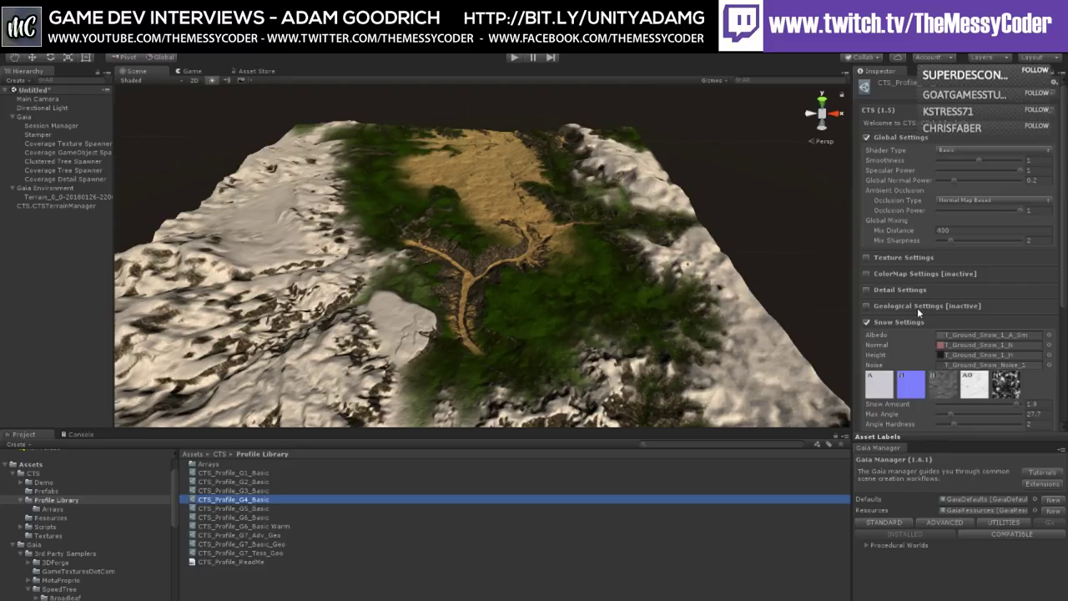
pyautogui.click(949, 148)
pyautogui.click(950, 158)
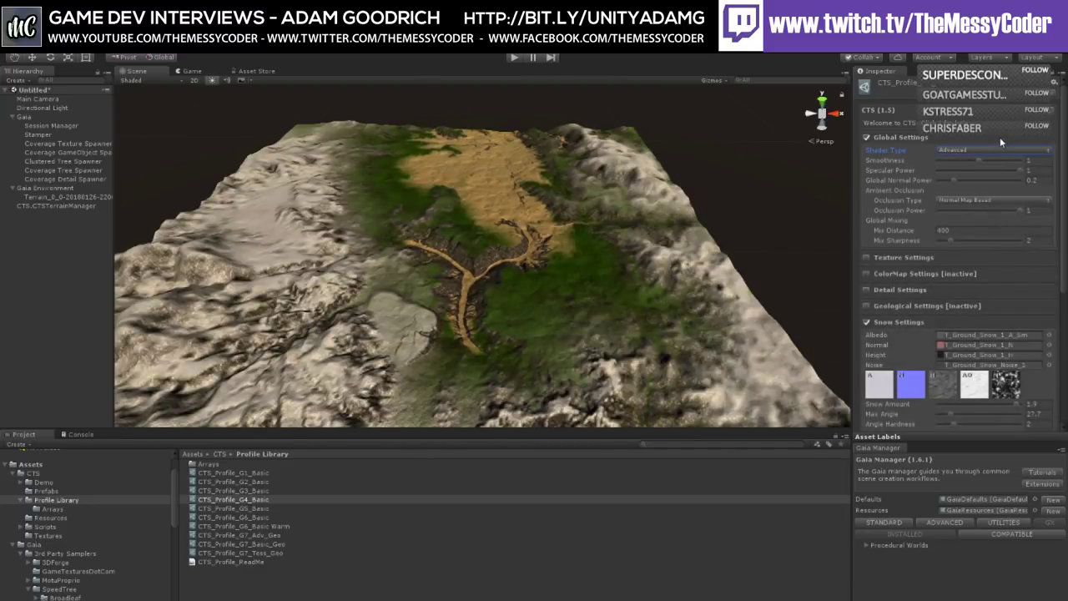
# Step: Switch the G4 Basic profile's shader type to Advanced in Global Settings
pyautogui.click(1000, 137)
pyautogui.click(930, 138)
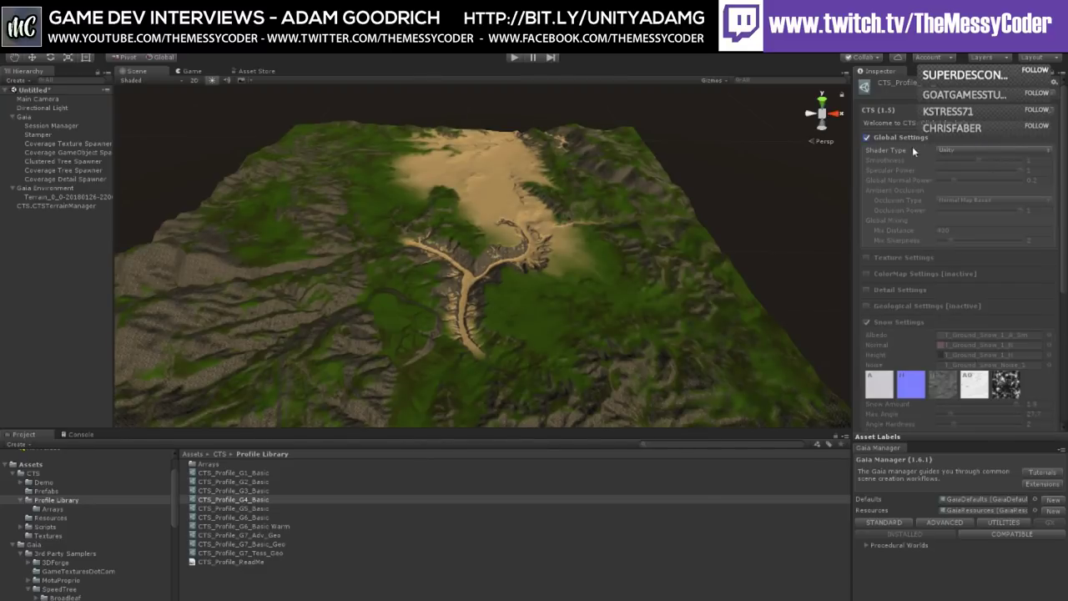
pyautogui.click(959, 185)
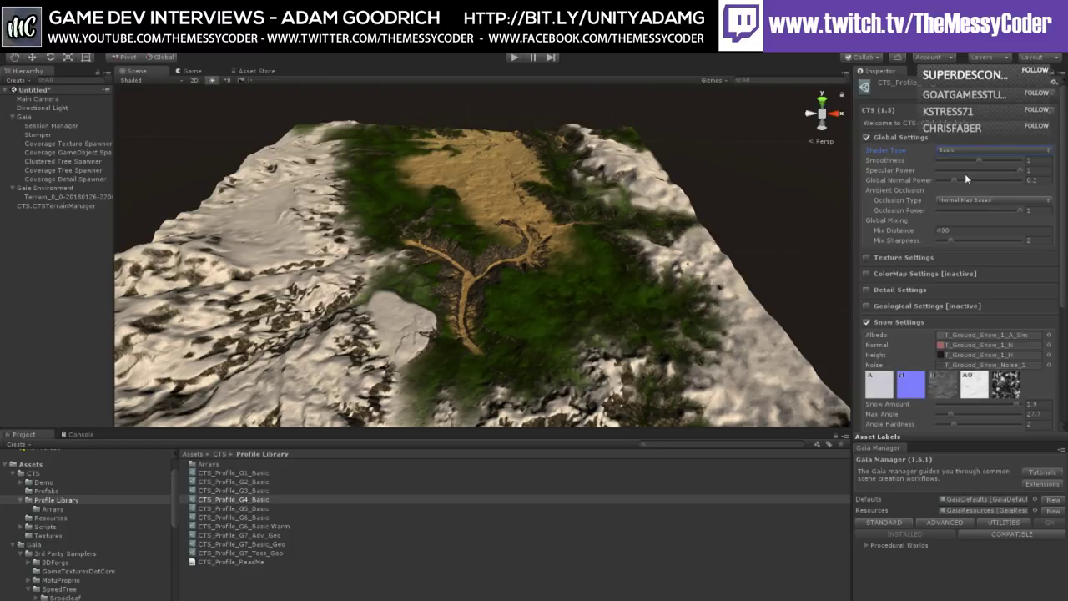
# Step: Select the Coverage GameObject Spawner and try entering 2024 as its Range
pyautogui.click(43, 153)
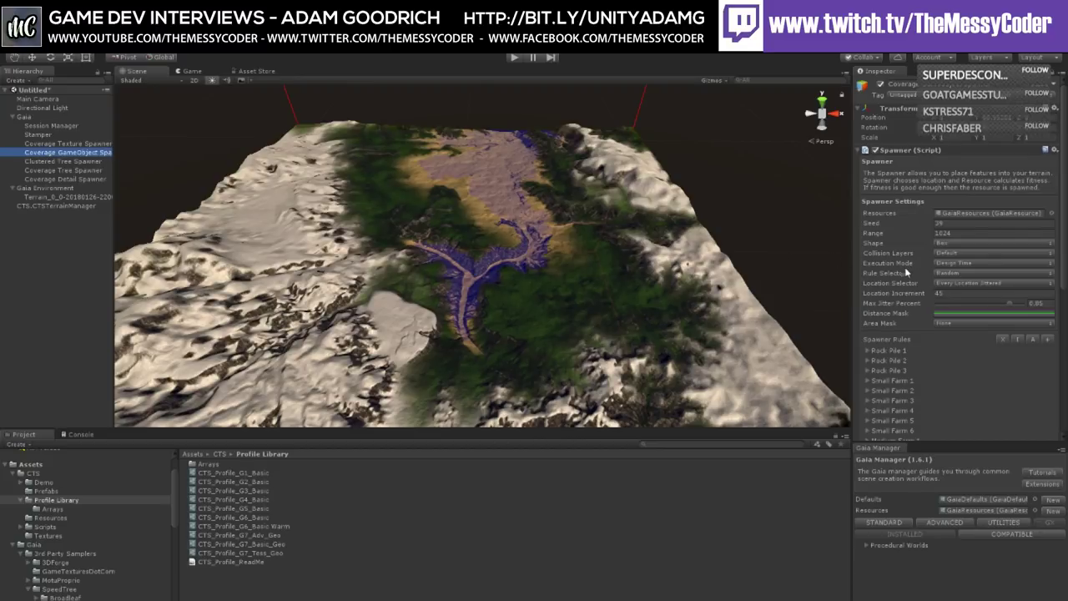
pyautogui.scroll(-10, 945, 339)
pyautogui.scroll(10, 946, 344)
pyautogui.click(941, 235)
pyautogui.write('2024')
pyautogui.press('Return')
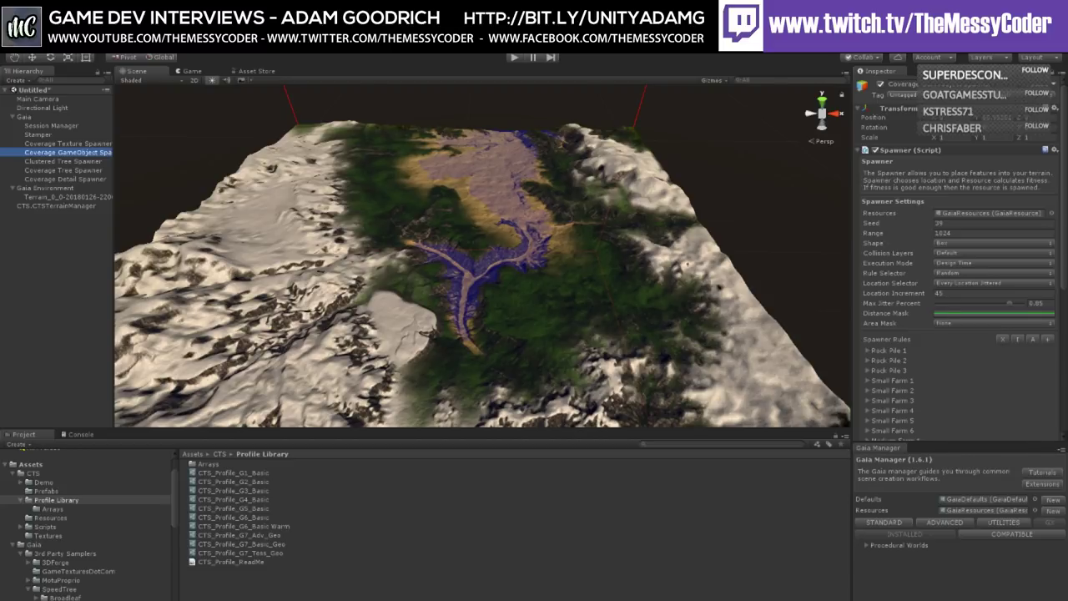
# Step: Run the Coverage GameObject Spawner, placing 77 instances across its 14 active rules
pyautogui.scroll(-8, 956, 268)
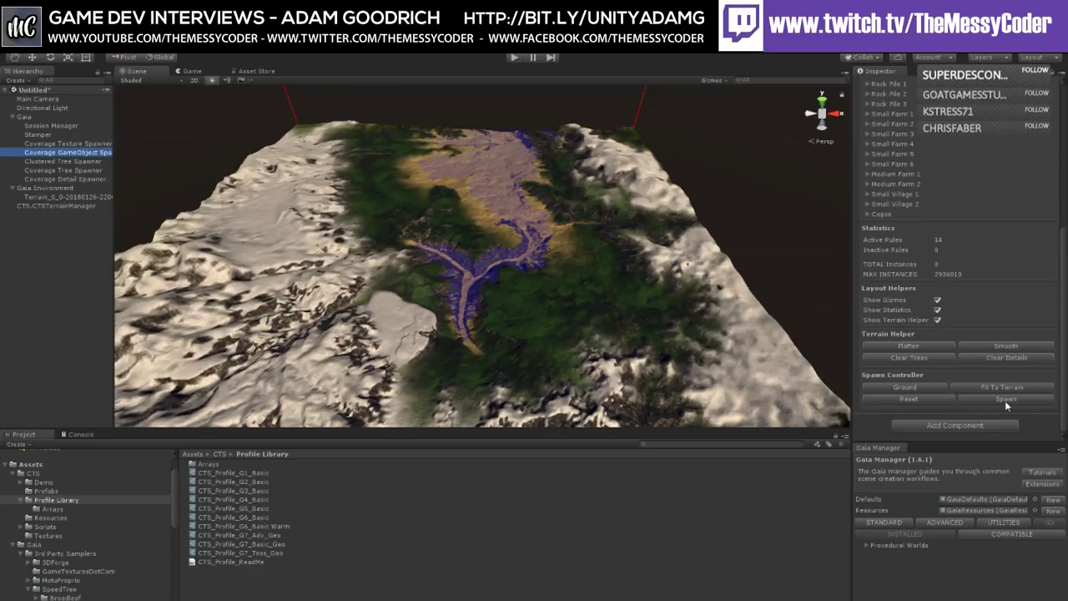
pyautogui.click(1005, 401)
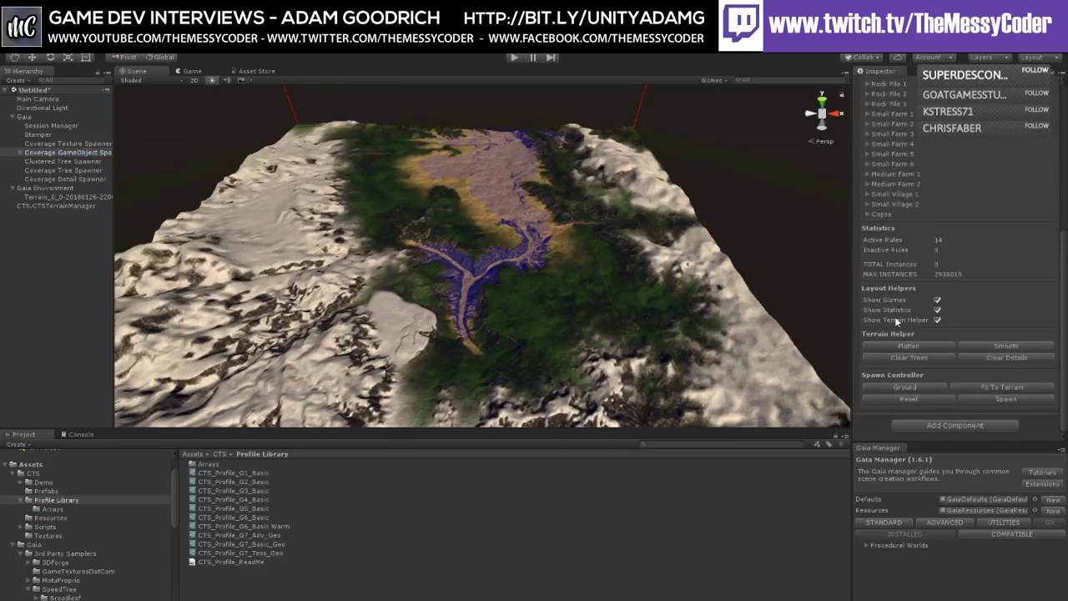
pyautogui.click(1006, 399)
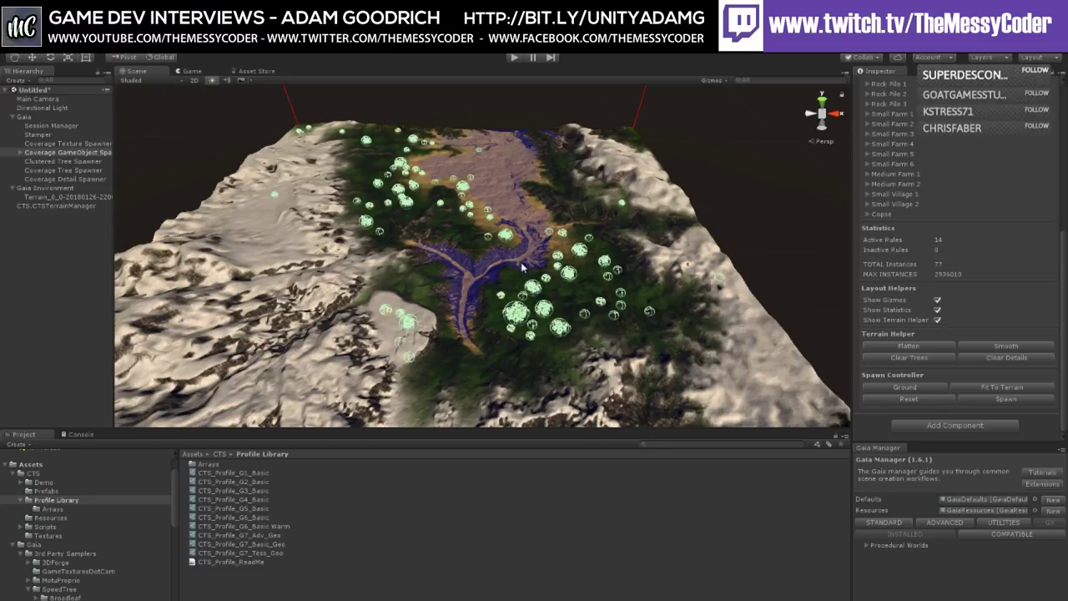
# Step: Orbit and fly the Scene view in close over the snowy terrain
pyautogui.keyDown('alt'); pyautogui.moveTo(522, 287); pyautogui.dragTo(487, 302); pyautogui.keyUp('alt')
pyautogui.scroll(4, 482, 306)
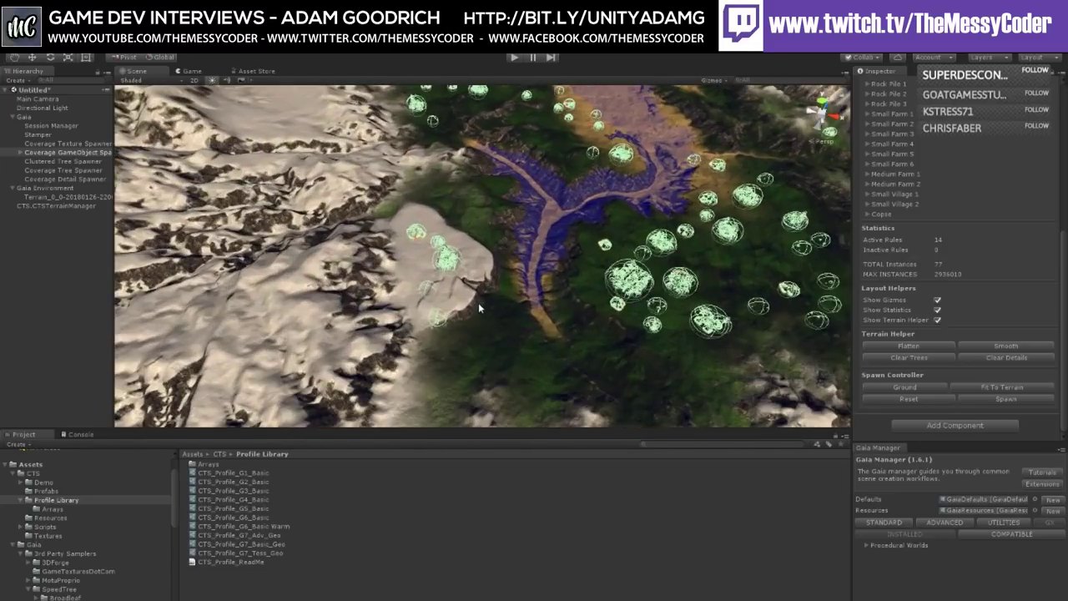
pyautogui.keyDown('alt'); pyautogui.moveTo(479, 306); pyautogui.dragTo(480, 283); pyautogui.keyUp('alt')
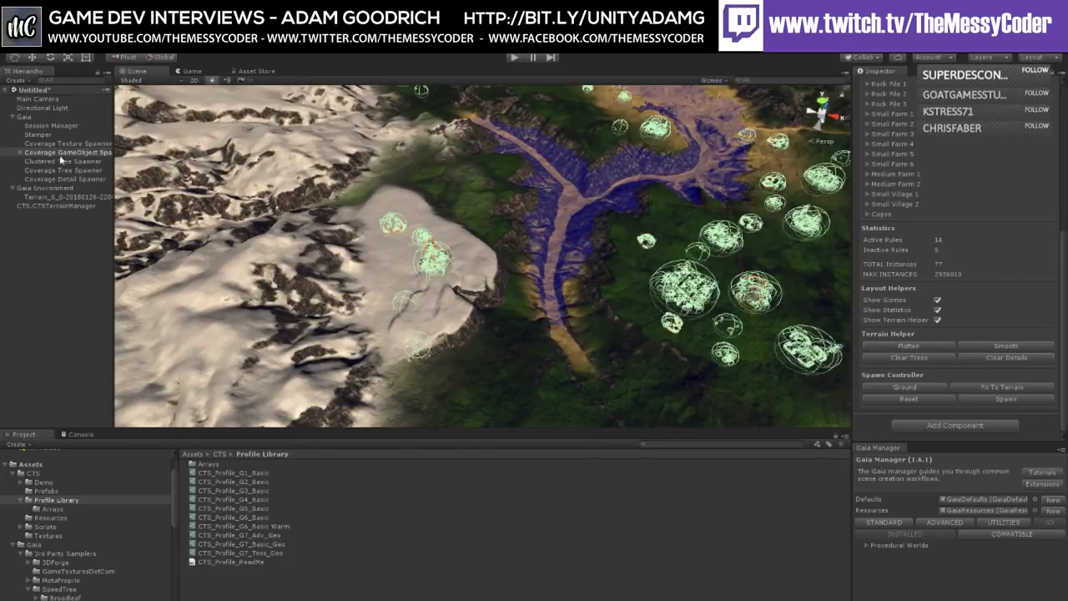
pyautogui.press('f')
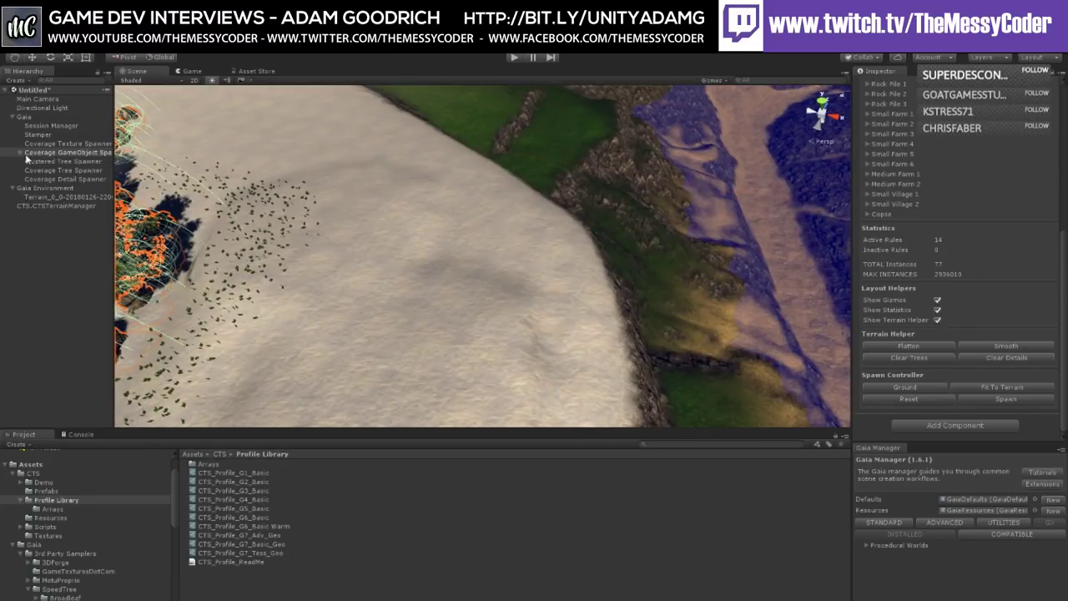
# Step: Expand Coverage GameObject Spawner > Spawned_GameObjects and select Rock Pile 2
pyautogui.click(23, 154)
pyautogui.click(22, 153)
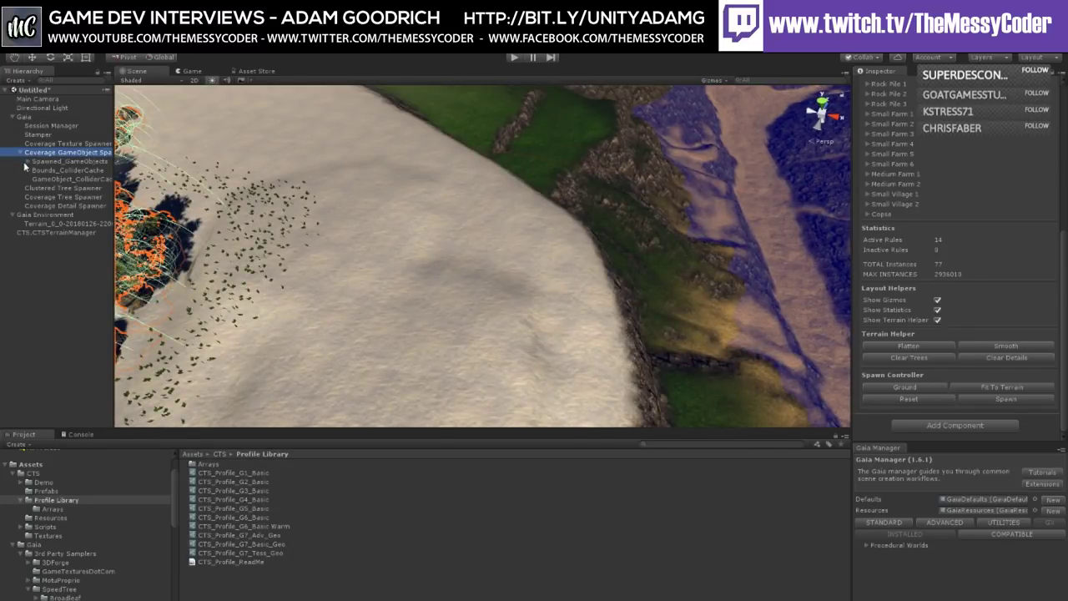
pyautogui.click(29, 162)
pyautogui.click(51, 179)
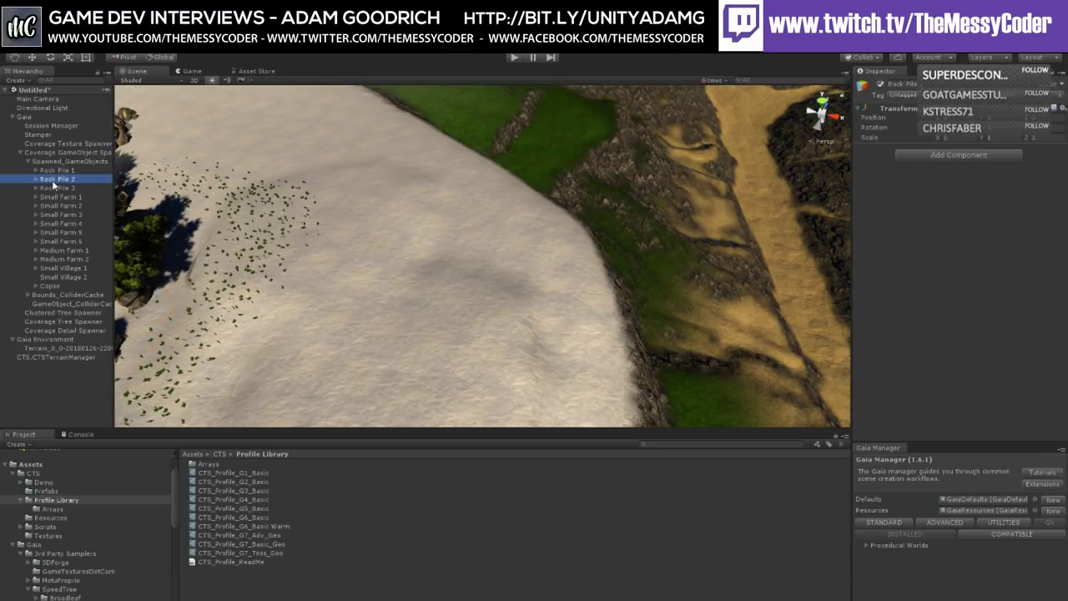
pyautogui.scroll(3, 351, 243)
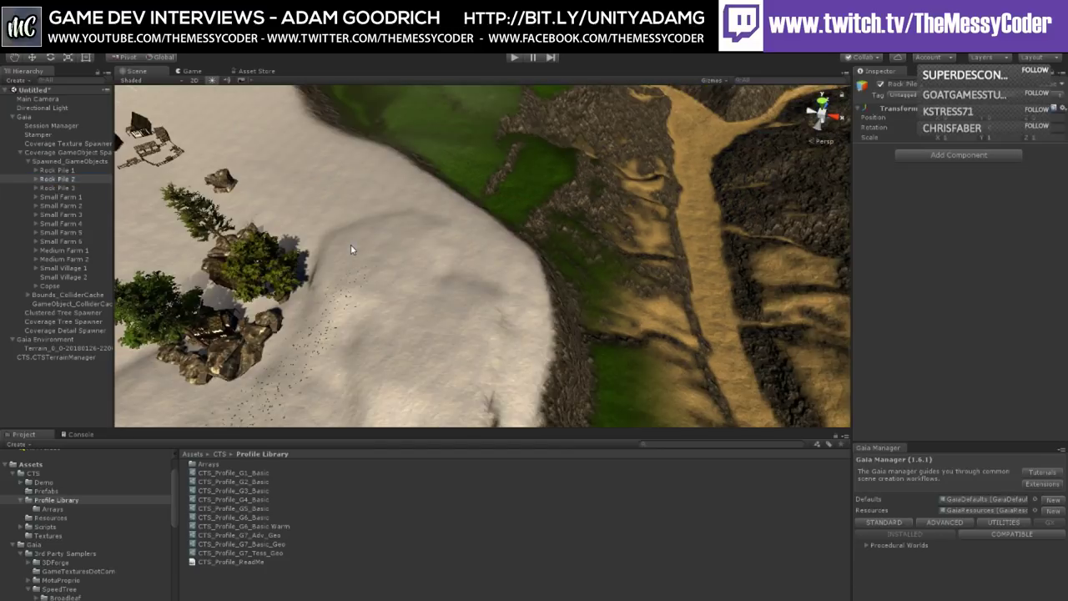
pyautogui.scroll(-10, 392, 242)
pyautogui.keyDown('alt'); pyautogui.moveTo(381, 234); pyautogui.dragTo(59, 225); pyautogui.keyUp('alt')
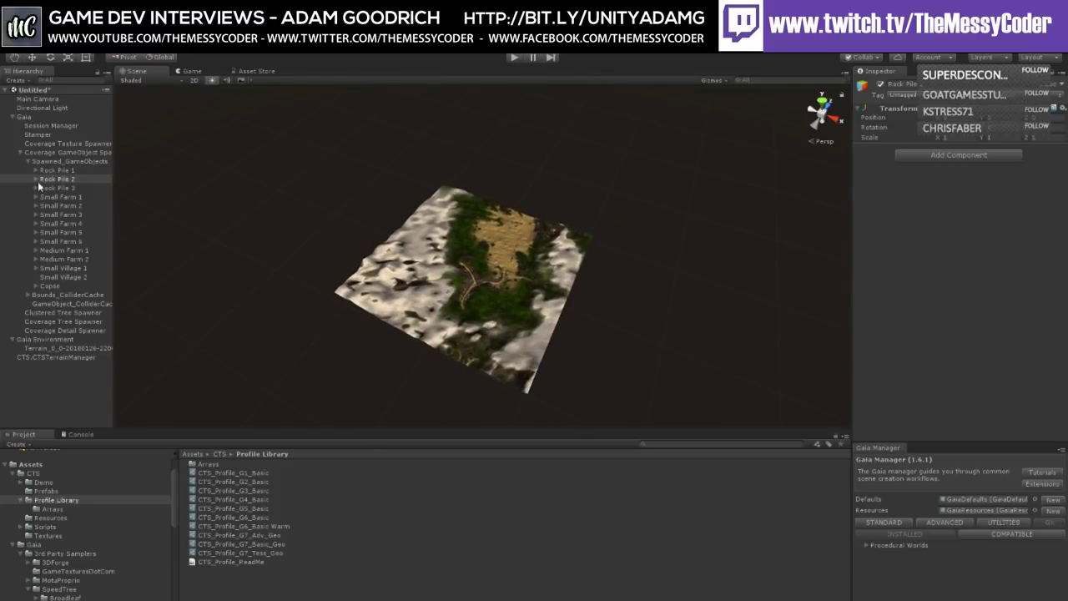
# Step: Expand Rock Pile 2 and frame one of its _Sp_rock3 lod rocks in the scene
pyautogui.click(35, 179)
pyautogui.click(67, 197)
pyautogui.click(67, 198)
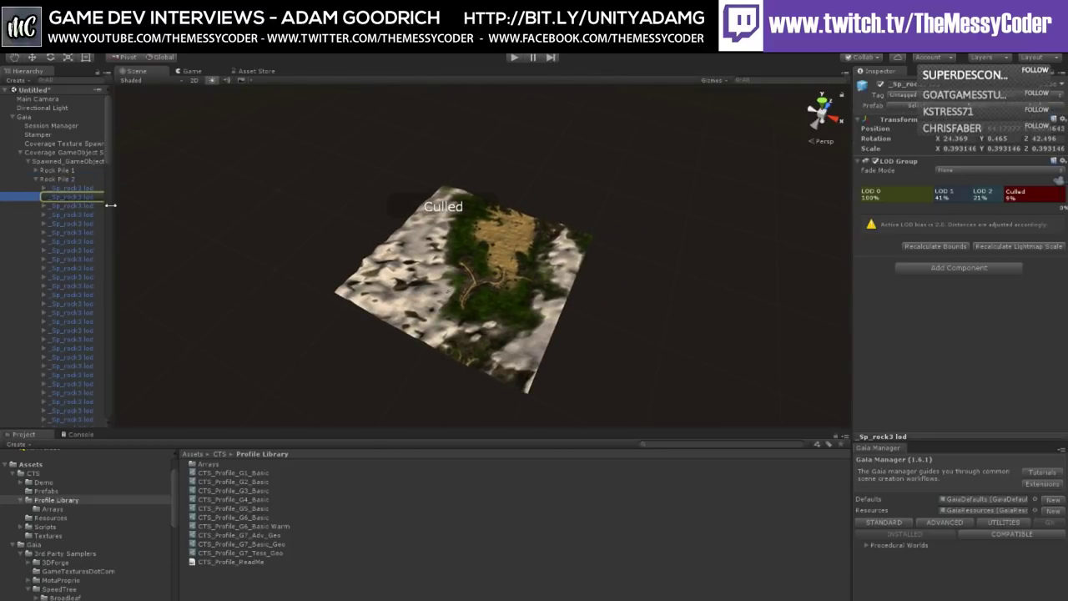
pyautogui.doubleClick(57, 193)
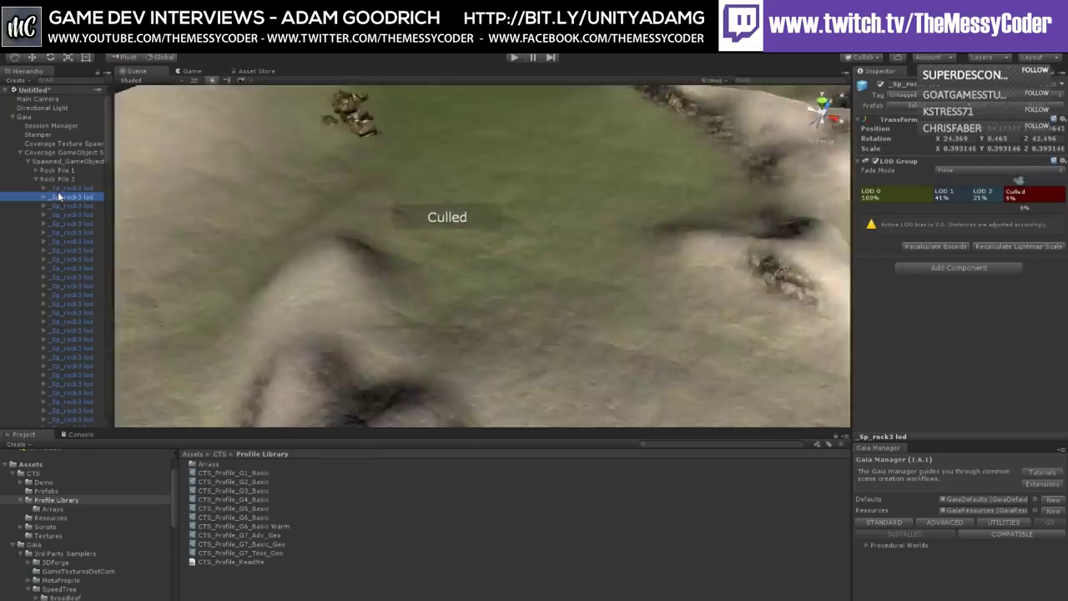
pyautogui.moveTo(372, 221); pyautogui.dragTo(567, 257, button='right')
pyautogui.press('s')
pyautogui.press('s')
pyautogui.press('s')
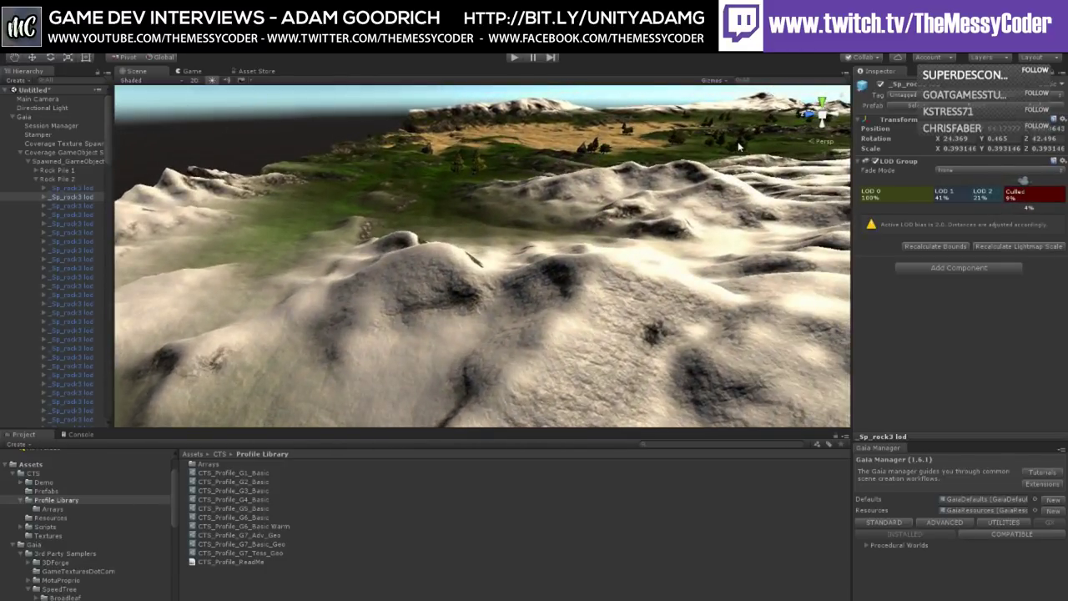
# Step: Select Terrain_0_0 and look across the snowy ridges toward the farmland
pyautogui.click(737, 141)
pyautogui.moveTo(678, 169)
pyautogui.mouseDown(button='right')
pyautogui.moveTo(712, 165)
pyautogui.moveTo(644, 276)
pyautogui.moveTo(560, 358)
pyautogui.mouseUp(button='right')
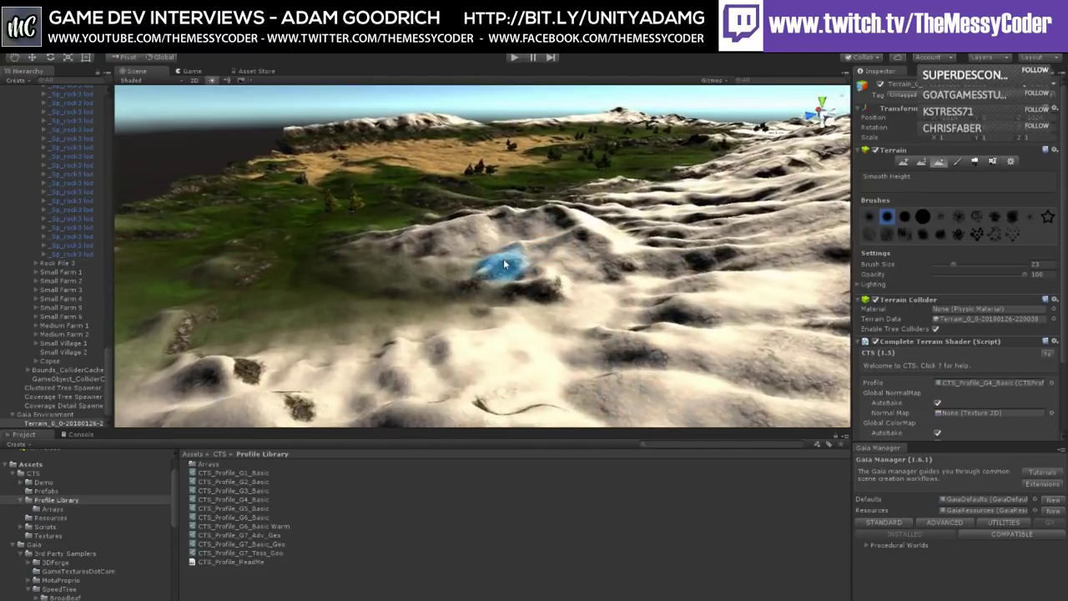
pyautogui.moveTo(501, 267)
pyautogui.mouseDown(button='right')
pyautogui.moveTo(429, 242)
pyautogui.moveTo(465, 306)
pyautogui.moveTo(412, 248)
pyautogui.moveTo(429, 281)
pyautogui.moveTo(76, 214)
pyautogui.moveTo(268, 203)
pyautogui.moveTo(277, 214)
pyautogui.moveTo(334, 192)
pyautogui.moveTo(451, 246)
pyautogui.moveTo(303, 167)
pyautogui.moveTo(453, 298)
pyautogui.moveTo(446, 282)
pyautogui.moveTo(374, 306)
pyautogui.moveTo(385, 298)
pyautogui.mouseUp(button='right')
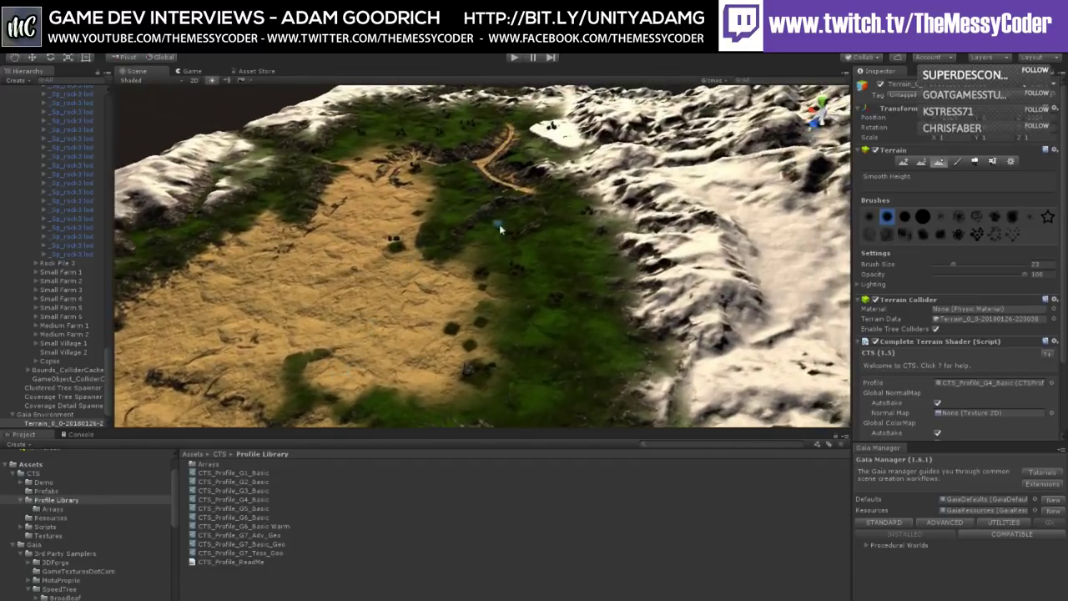
pyautogui.moveTo(501, 229)
pyautogui.mouseDown(button='right')
pyautogui.moveTo(535, 286)
pyautogui.moveTo(503, 275)
pyautogui.mouseUp(button='right')
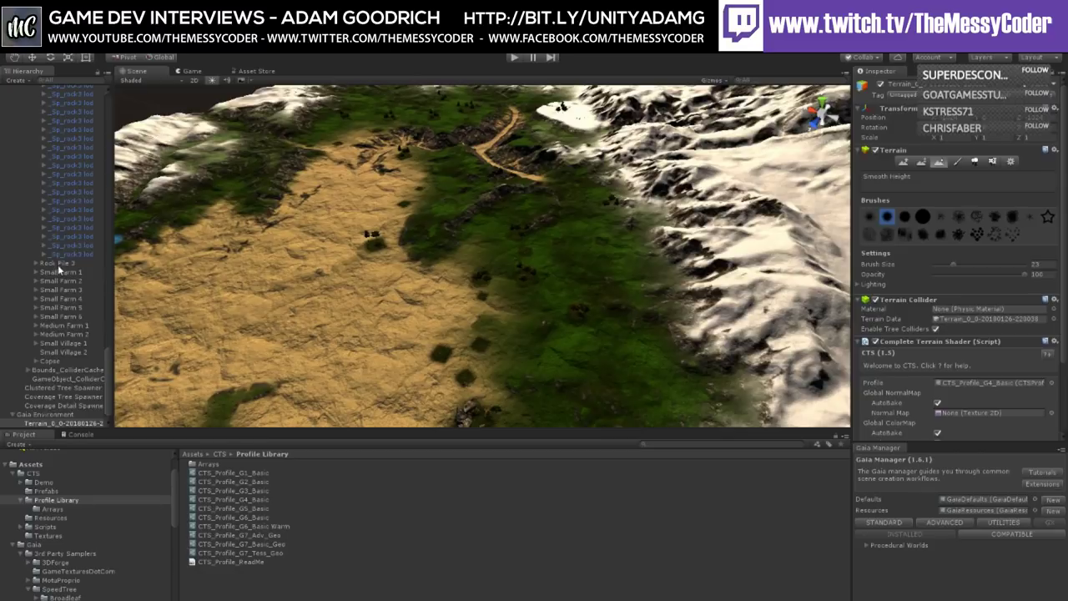
pyautogui.scroll(-1, 58, 265)
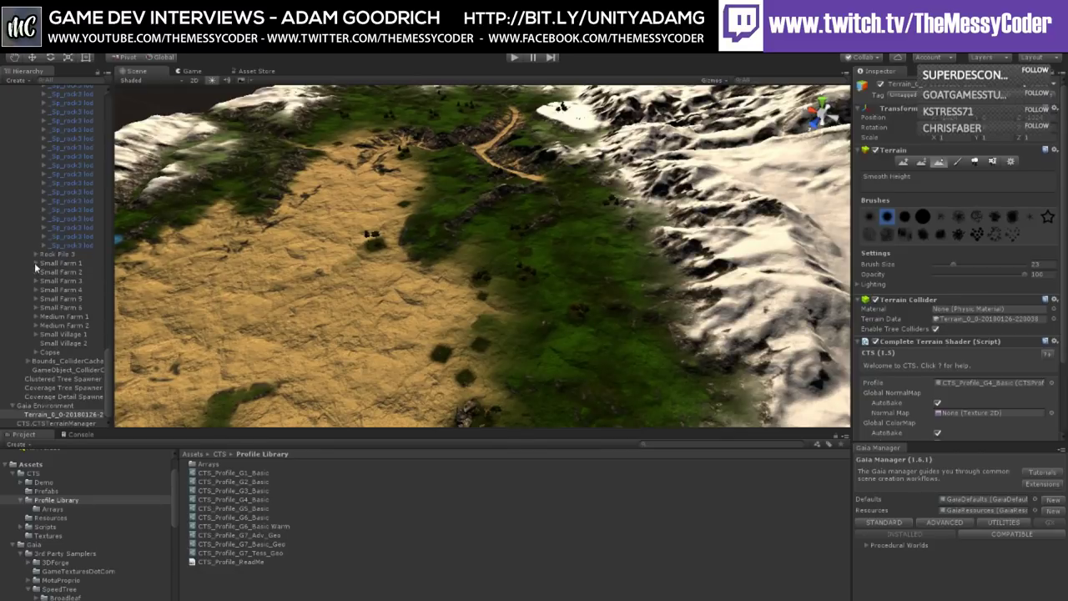
# Step: Expand Small Farm 1 and frame its woodpile in the Scene view
pyautogui.click(35, 263)
pyautogui.click(71, 280)
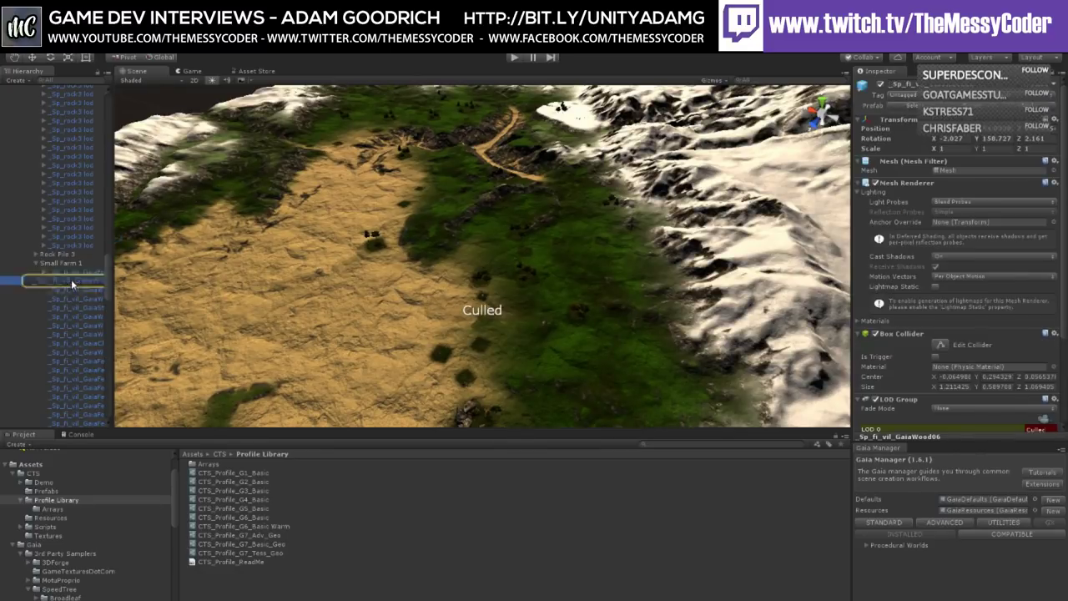
pyautogui.doubleClick(71, 280)
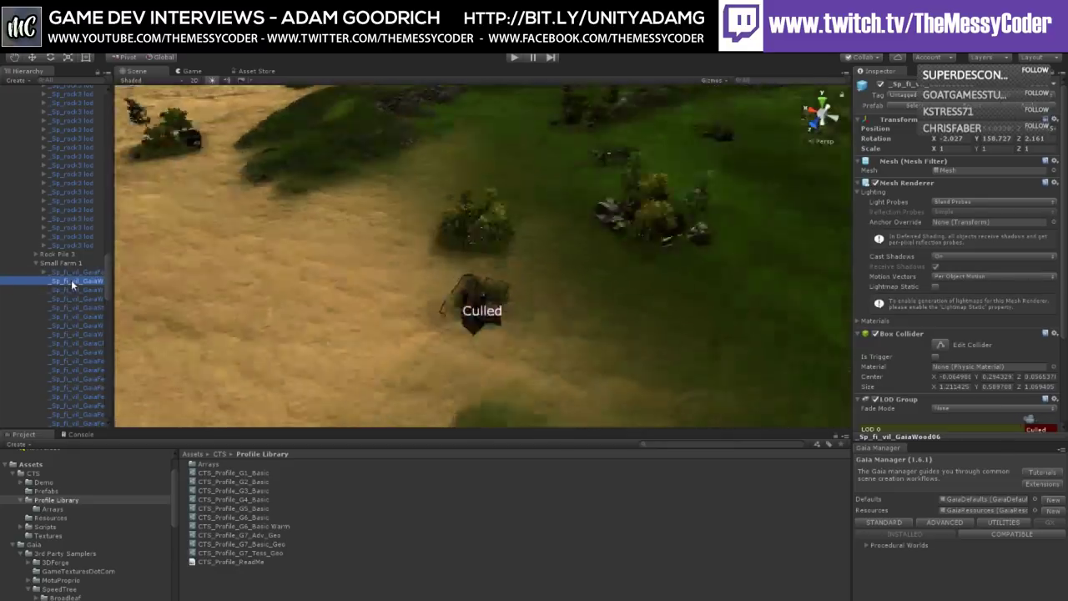
pyautogui.scroll(5, 472, 330)
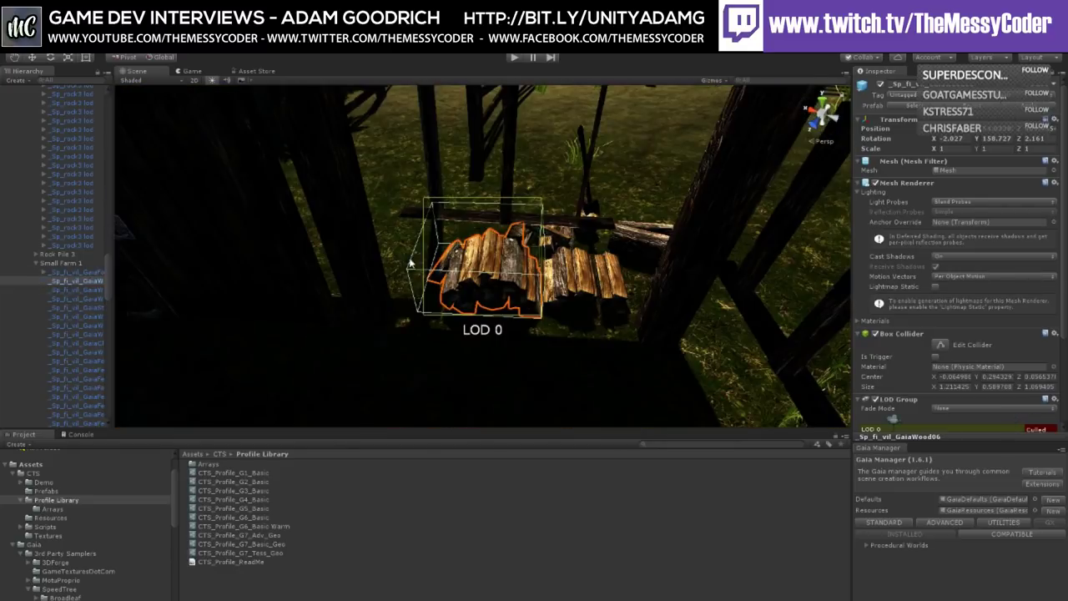
pyautogui.keyDown('alt'); pyautogui.moveTo(472, 330); pyautogui.dragTo(417, 227); pyautogui.keyUp('alt')
# Step: Orbit from the woodpile to the cart, fence and farmhouse
pyautogui.scroll(3, 418, 227)
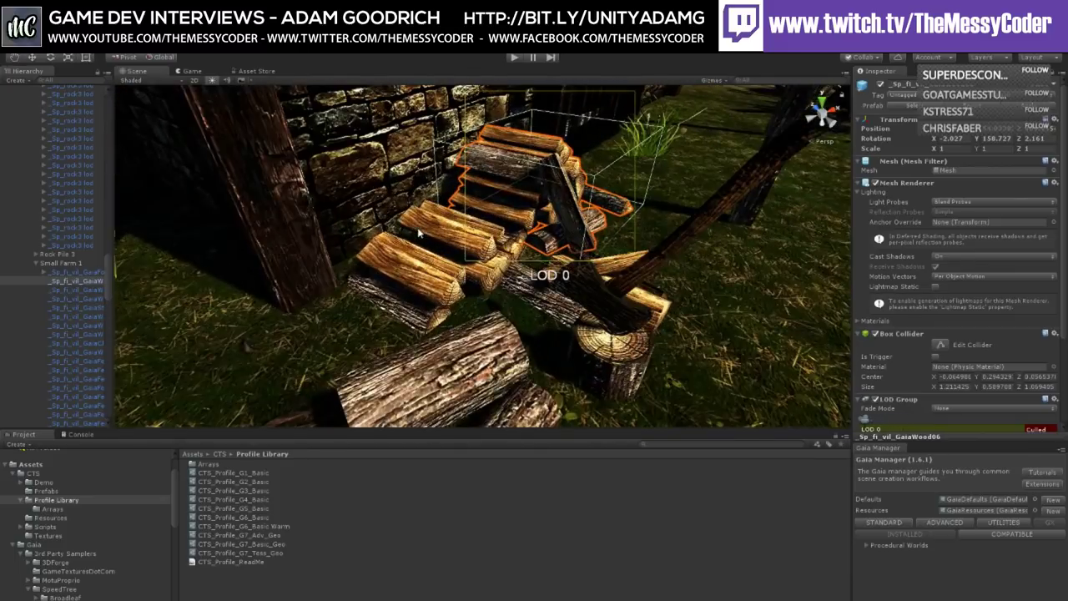
pyautogui.moveTo(417, 227); pyautogui.dragTo(321, 204, button='right')
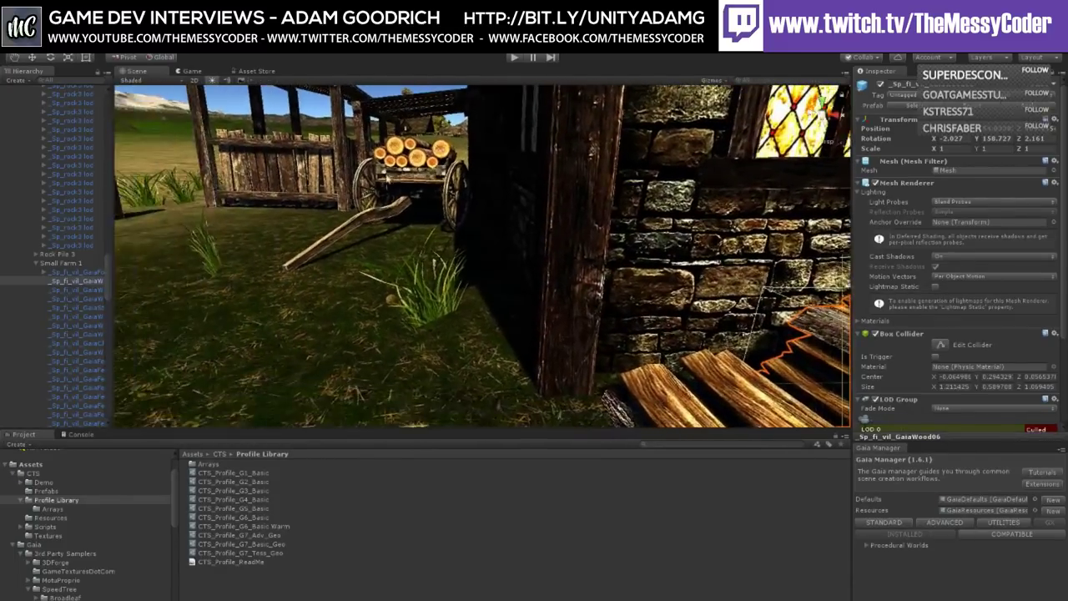
pyautogui.scroll(-5, 387, 177)
pyautogui.keyDown('alt'); pyautogui.moveTo(499, 207); pyautogui.dragTo(457, 208); pyautogui.keyUp('alt')
pyautogui.keyDown('alt'); pyautogui.moveTo(368, 221); pyautogui.dragTo(465, 279); pyautogui.keyUp('alt')
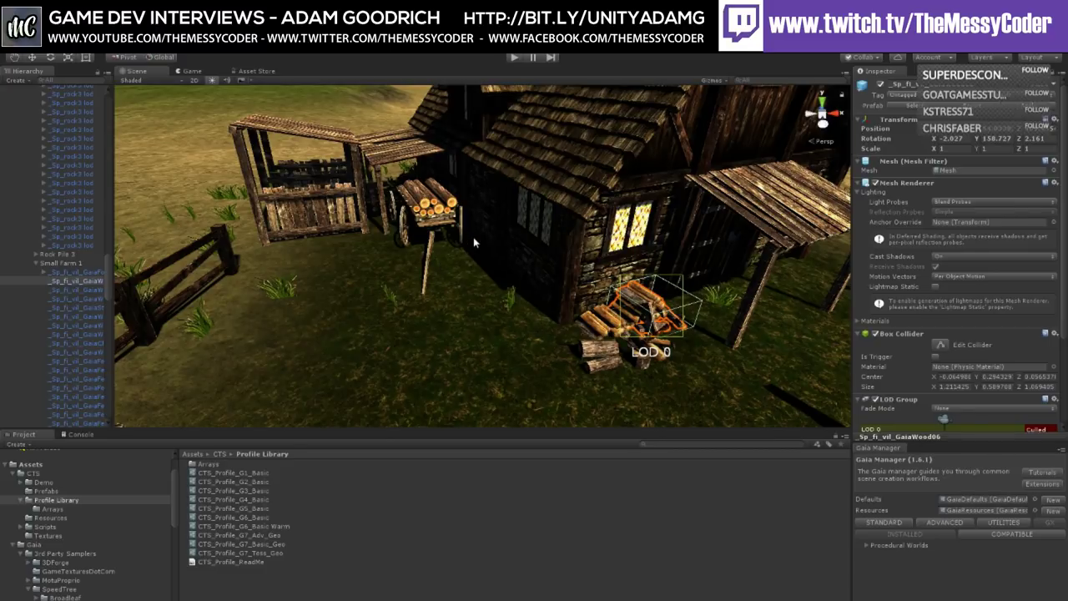
pyautogui.scroll(-5, 474, 237)
# Step: Orbit out to a high view of the farm, then zoom around the farmhouse
pyautogui.keyDown('alt'); pyautogui.moveTo(473, 237); pyautogui.dragTo(555, 193); pyautogui.keyUp('alt')
pyautogui.scroll(-10, 555, 193)
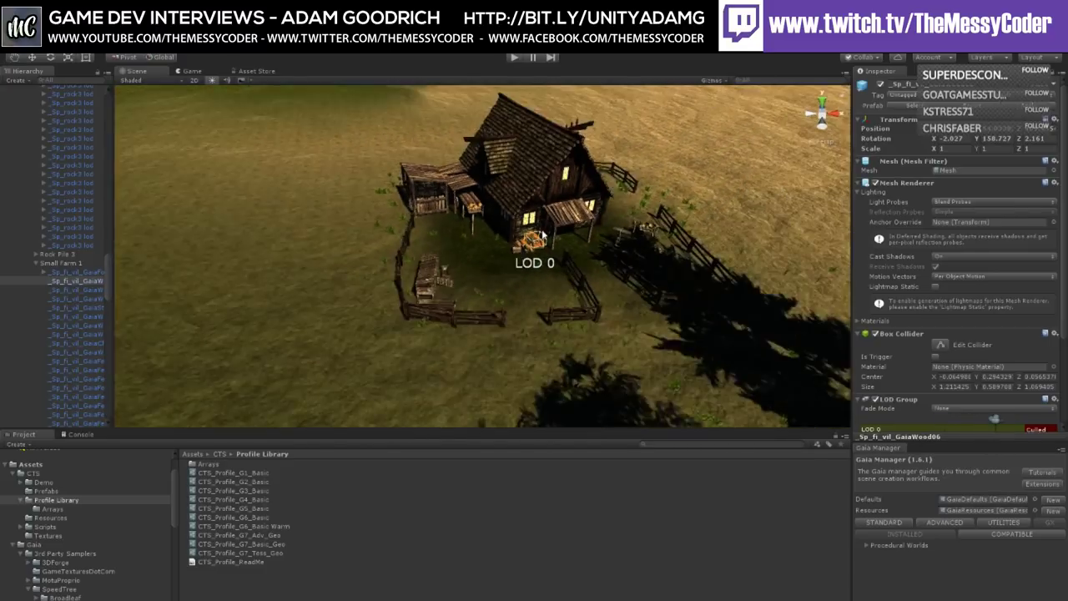
pyautogui.keyDown('alt'); pyautogui.moveTo(544, 237); pyautogui.dragTo(498, 212); pyautogui.keyUp('alt')
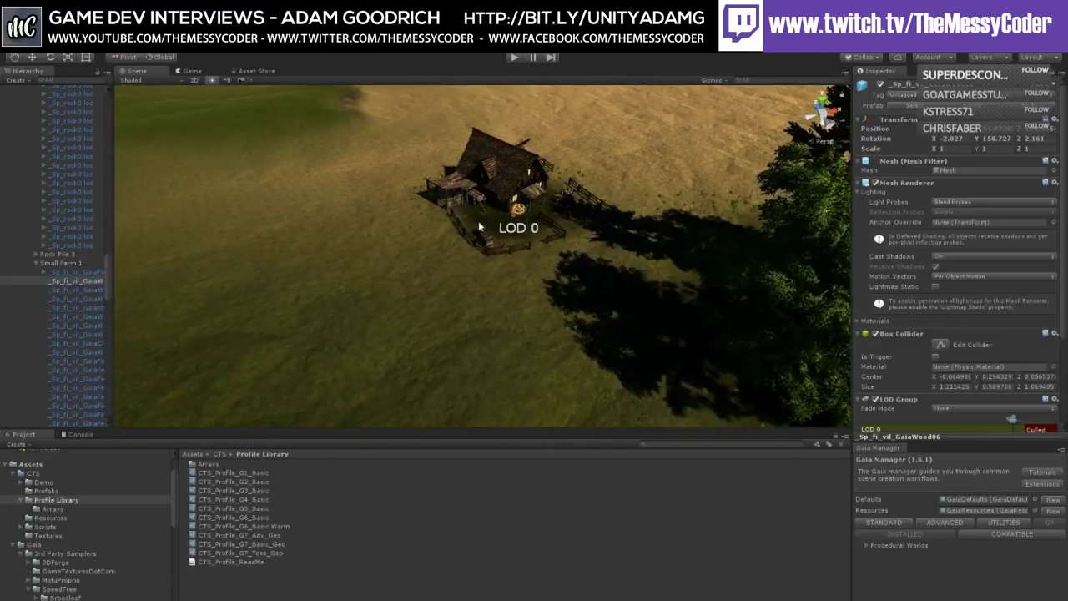
pyautogui.scroll(4, 503, 229)
pyautogui.scroll(6, 509, 218)
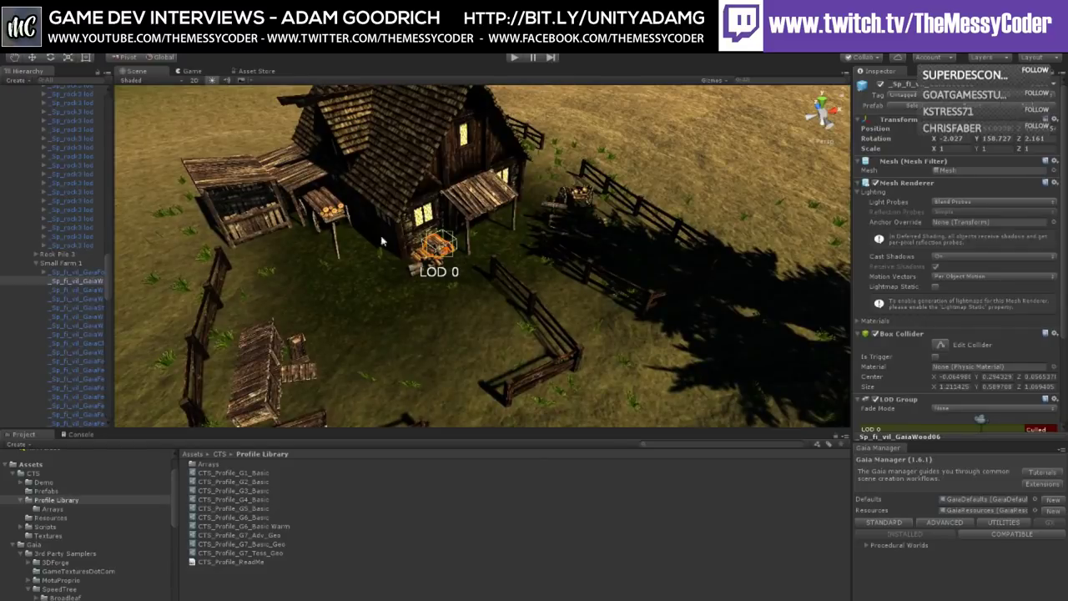
pyautogui.keyDown('alt'); pyautogui.moveTo(278, 331); pyautogui.dragTo(401, 275); pyautogui.keyUp('alt')
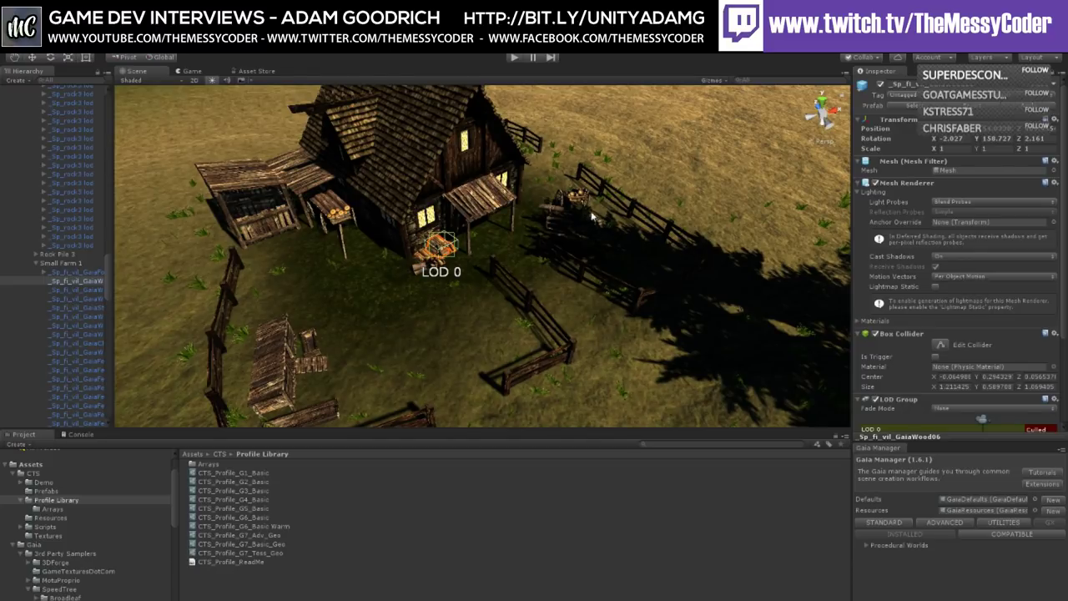
pyautogui.scroll(-10, 575, 285)
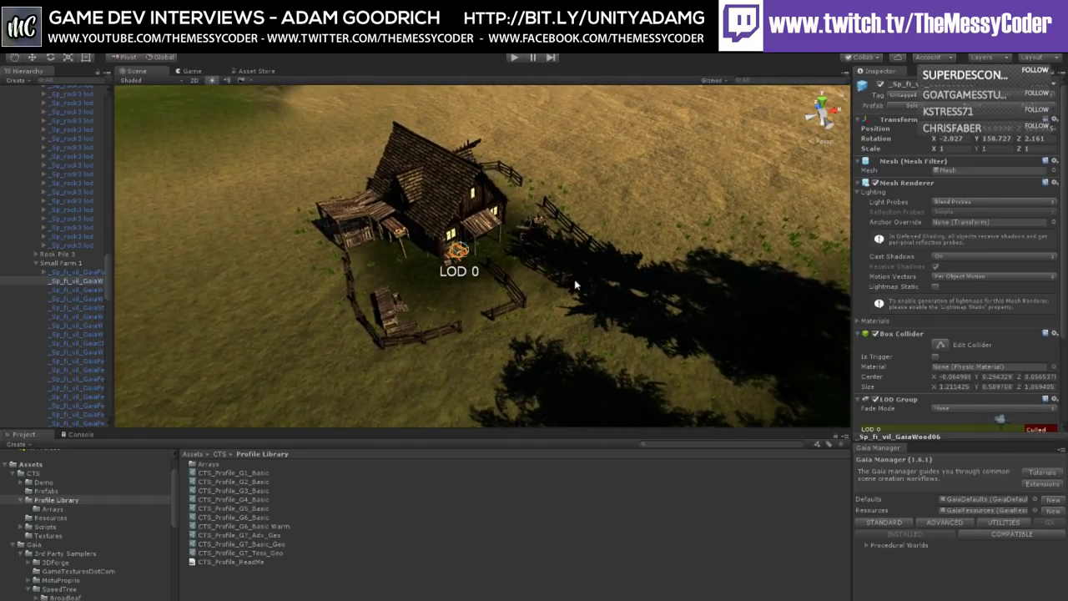
pyautogui.scroll(-8, 574, 285)
pyautogui.keyDown('alt'); pyautogui.moveTo(559, 278); pyautogui.dragTo(531, 260); pyautogui.keyUp('alt')
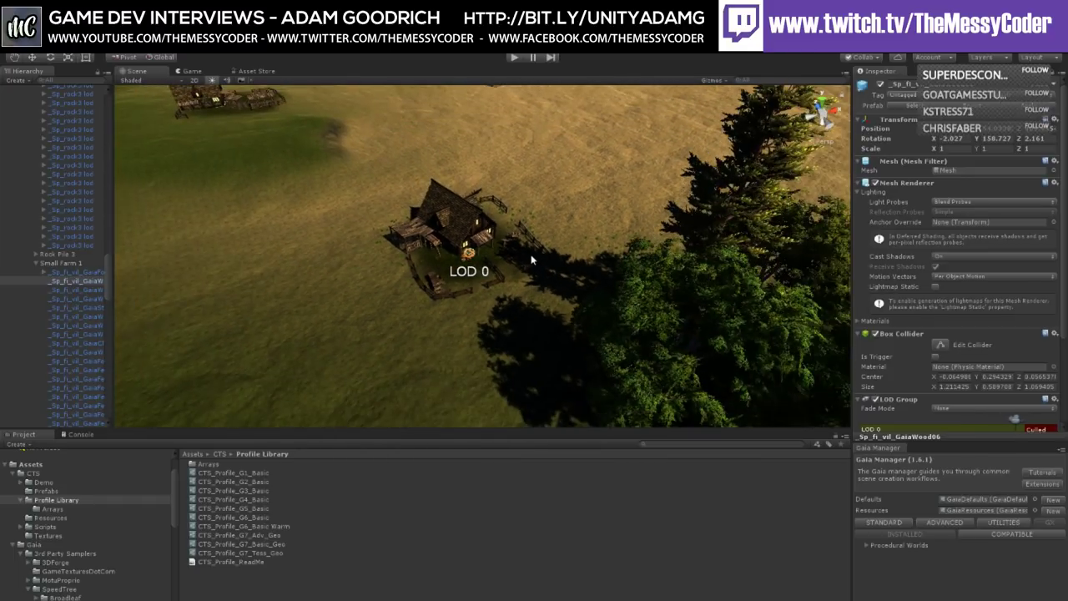
pyautogui.scroll(10, 490, 242)
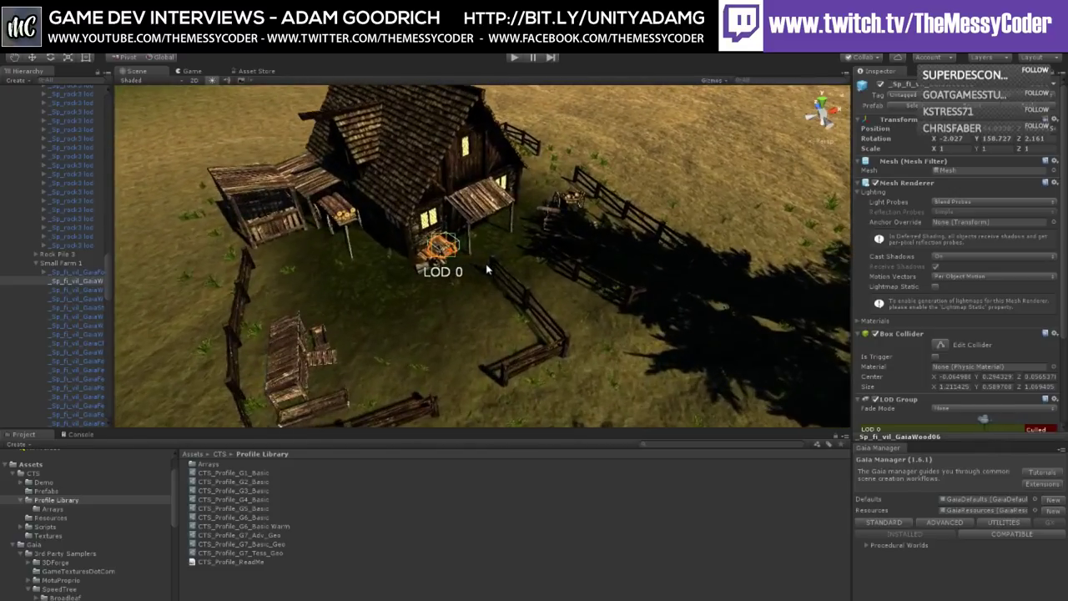
pyautogui.scroll(-1, 488, 269)
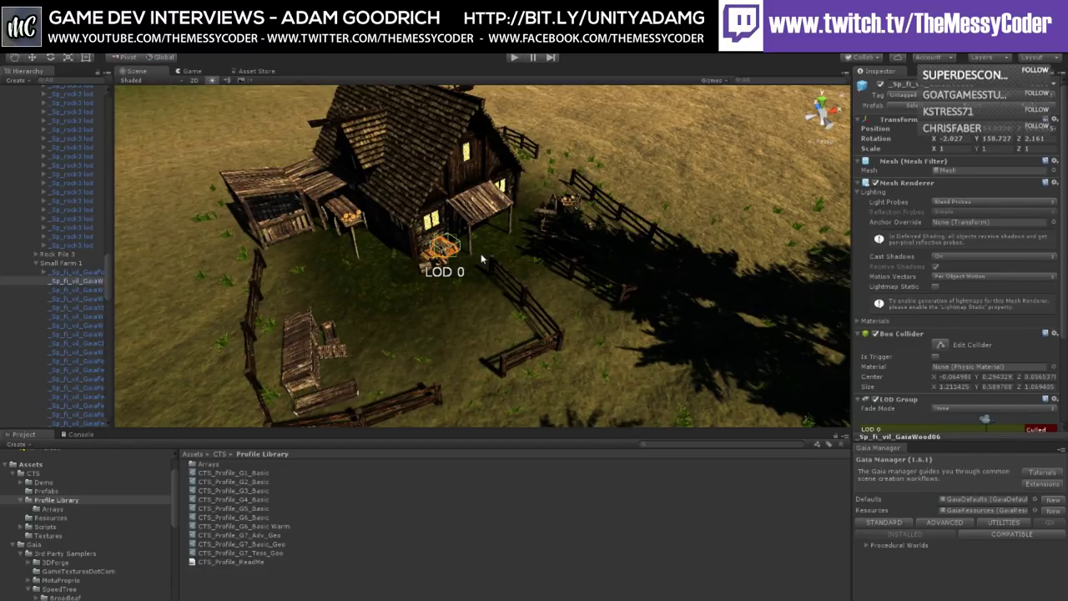
pyautogui.scroll(-5, 482, 261)
pyautogui.scroll(4, 439, 303)
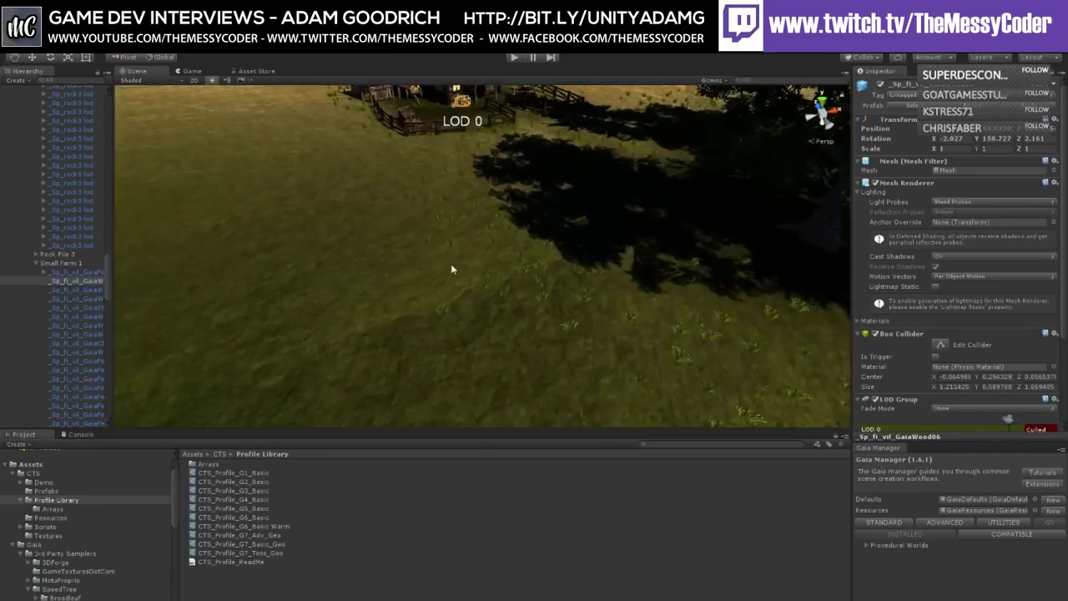
pyautogui.scroll(3, 411, 293)
pyautogui.scroll(-5, 414, 294)
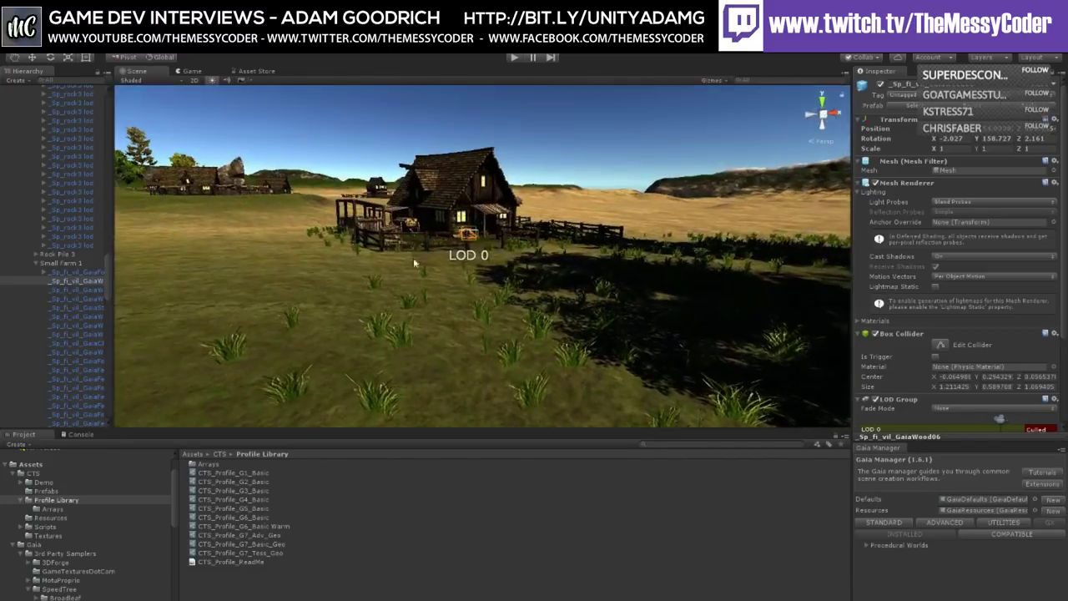
pyautogui.moveTo(413, 263); pyautogui.dragTo(412, 236, button='middle')
pyautogui.moveTo(413, 236); pyautogui.dragTo(506, 250, button='right')
pyautogui.click(507, 255)
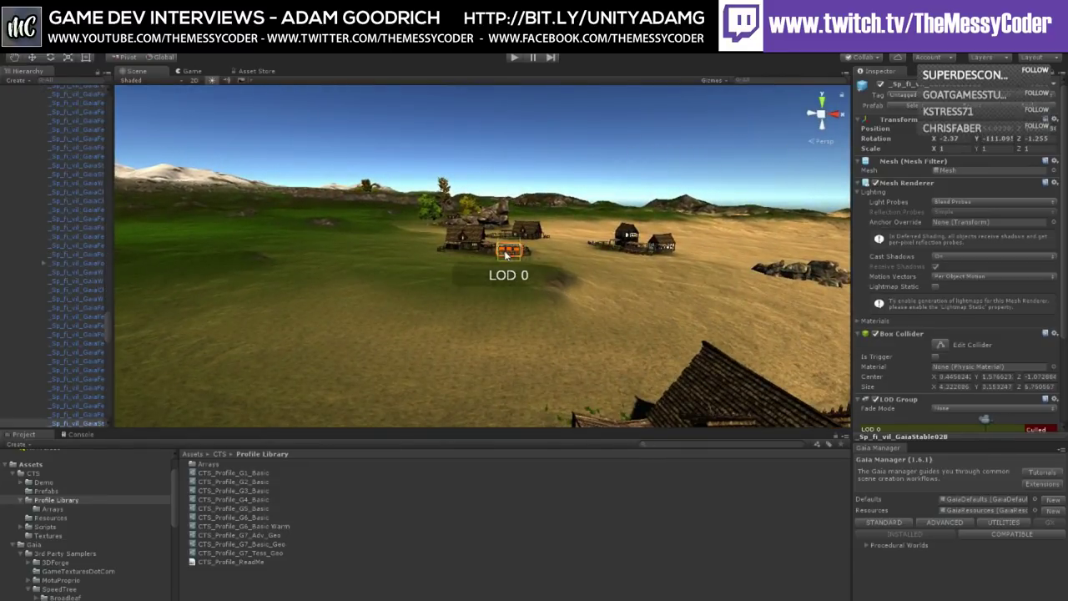
pyautogui.press('f')
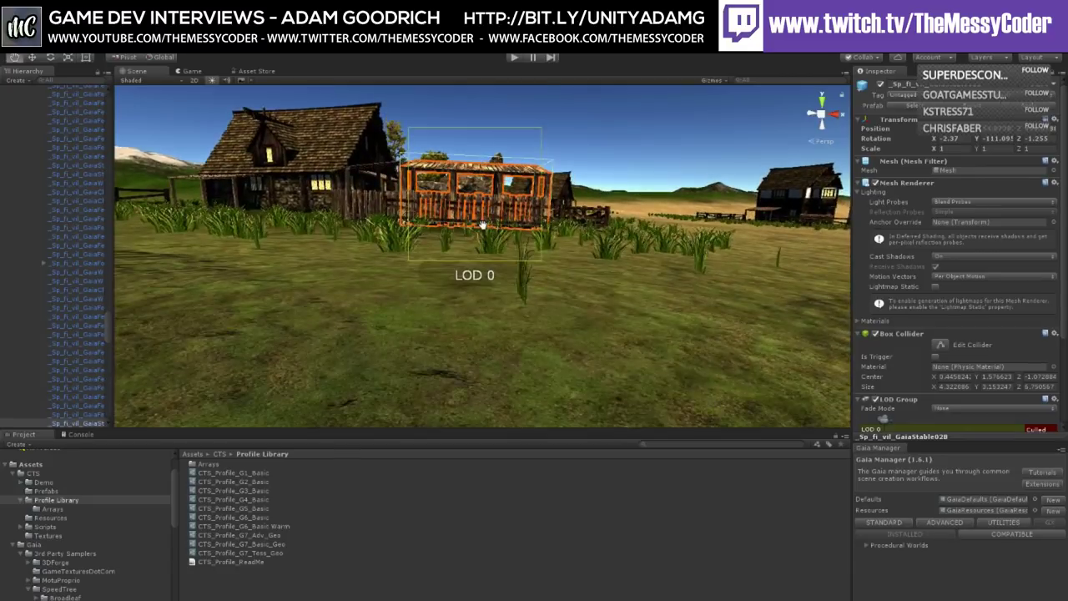
pyautogui.moveTo(472, 261); pyautogui.dragTo(405, 265, button='right')
pyautogui.keyDown('alt'); pyautogui.moveTo(404, 265); pyautogui.dragTo(622, 289); pyautogui.keyUp('alt')
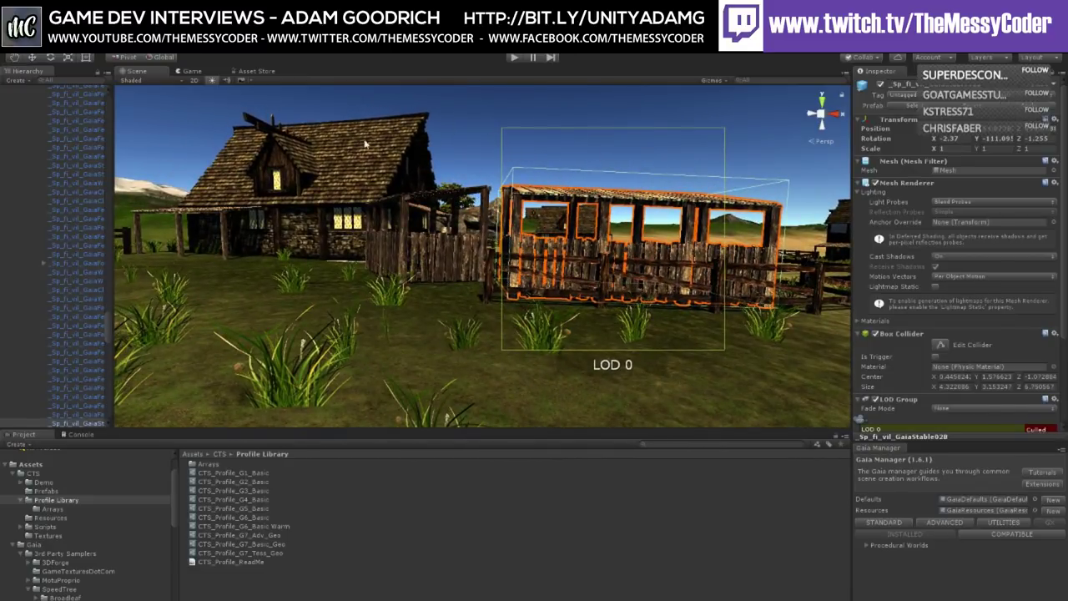
pyautogui.keyDown('alt'); pyautogui.moveTo(622, 288); pyautogui.dragTo(255, 276); pyautogui.keyUp('alt')
pyautogui.scroll(5, 256, 276)
pyautogui.keyDown('alt'); pyautogui.moveTo(573, 267); pyautogui.dragTo(576, 160); pyautogui.keyUp('alt')
pyautogui.keyDown('alt'); pyautogui.moveTo(499, 182); pyautogui.dragTo(651, 188); pyautogui.keyUp('alt')
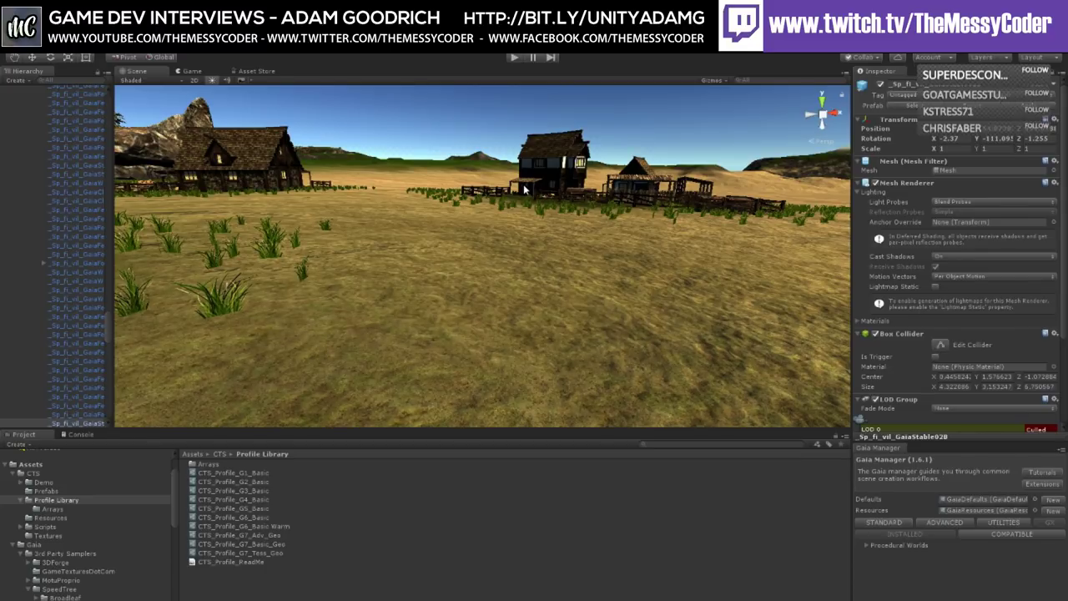
pyautogui.moveTo(523, 184); pyautogui.dragTo(511, 196, button='right')
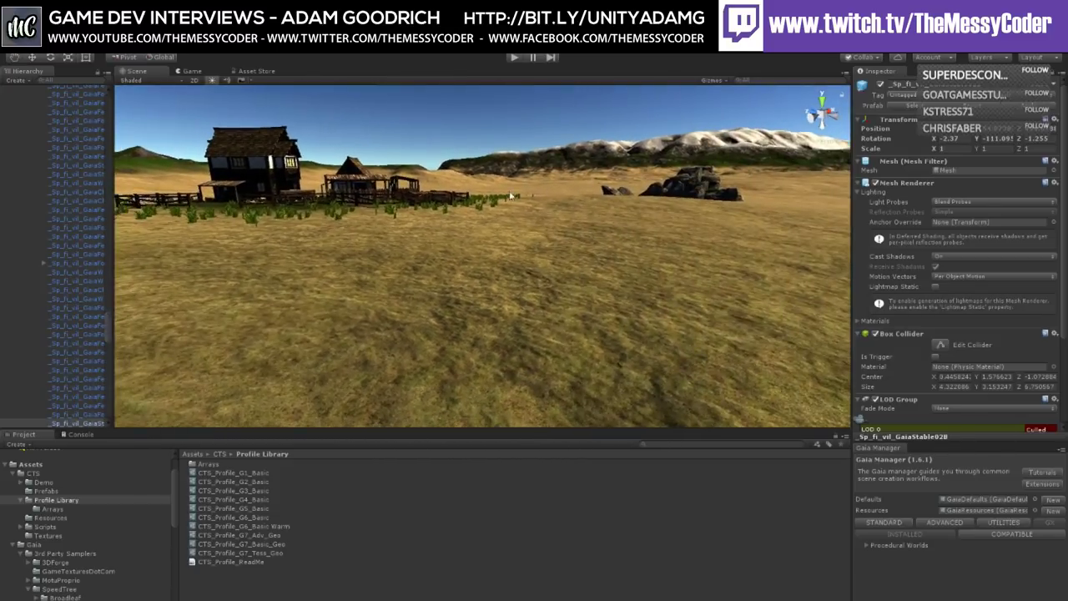
pyautogui.click(434, 199)
pyautogui.press('f')
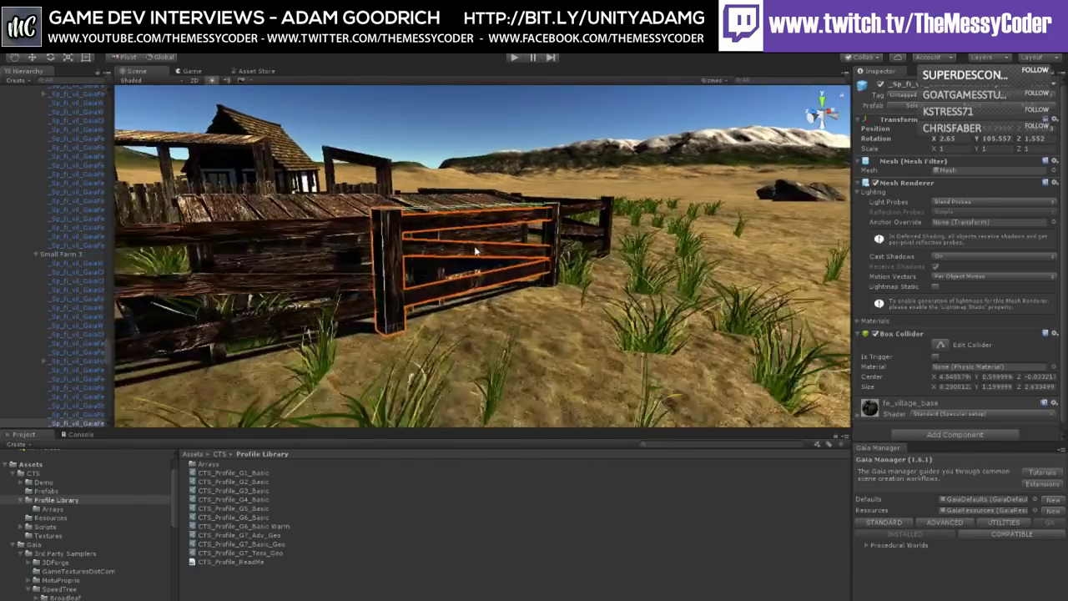
pyautogui.scroll(-2, 474, 251)
pyautogui.scroll(-1, 931, 316)
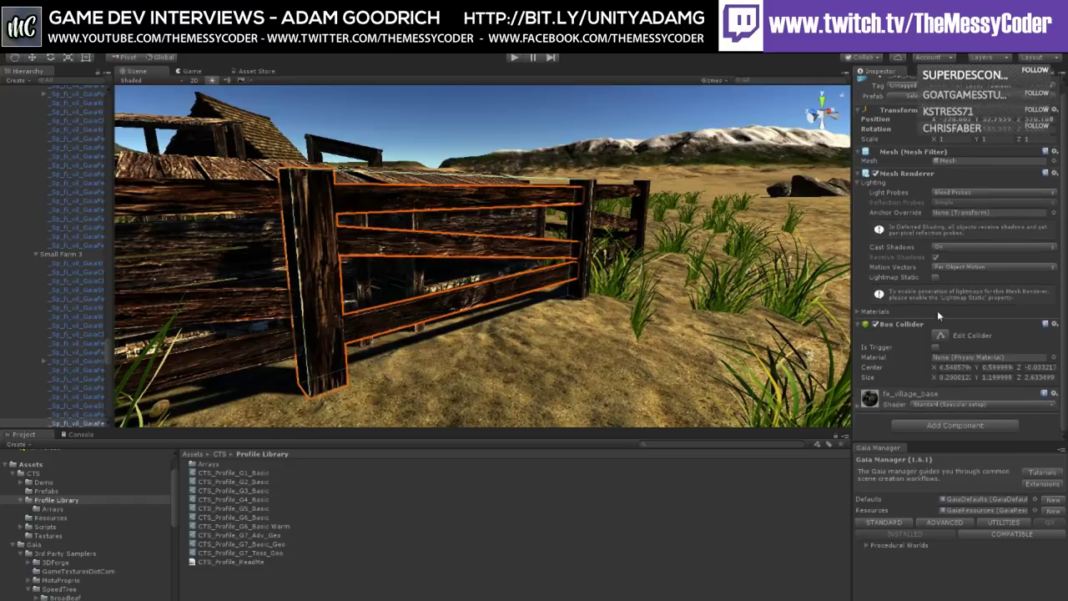
pyautogui.keyDown('alt'); pyautogui.moveTo(634, 217); pyautogui.dragTo(453, 208); pyautogui.keyUp('alt')
pyautogui.keyDown('alt'); pyautogui.moveTo(482, 157); pyautogui.dragTo(579, 255); pyautogui.keyUp('alt')
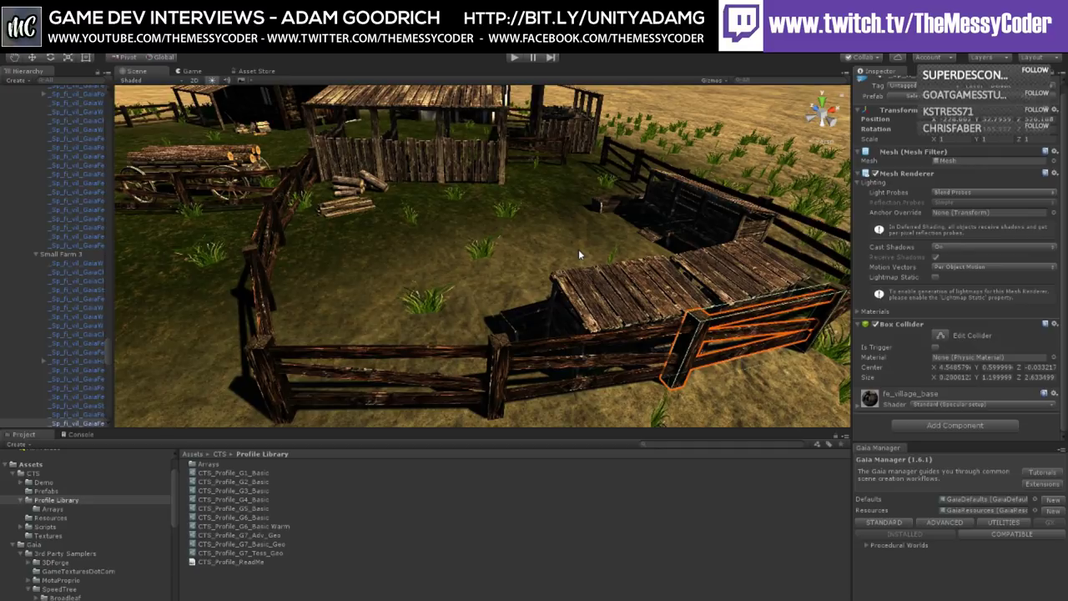
pyautogui.keyDown('alt'); pyautogui.moveTo(578, 248); pyautogui.dragTo(613, 185); pyautogui.keyUp('alt')
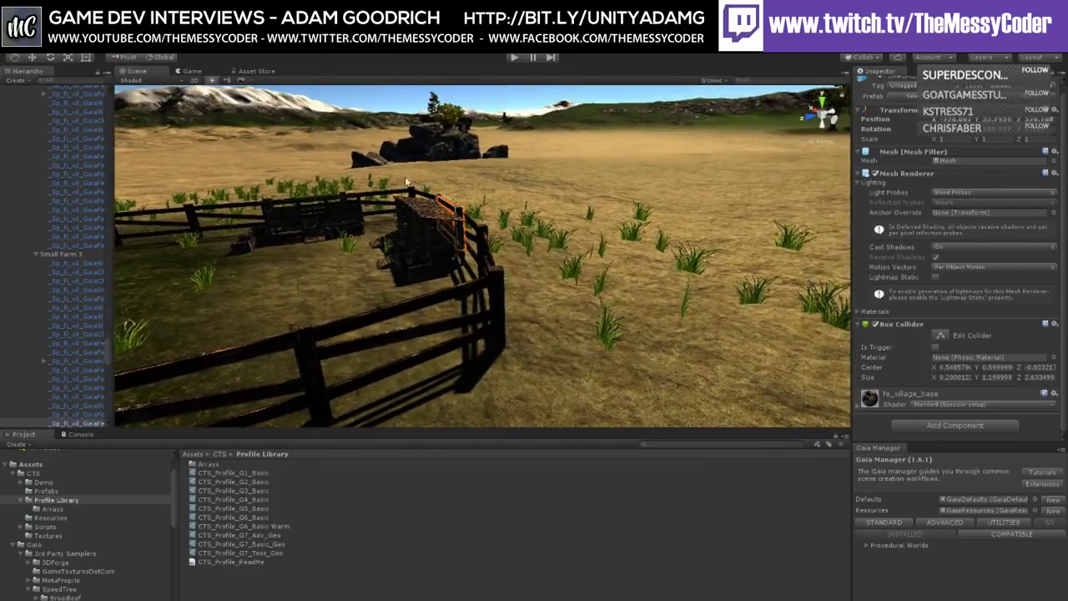
pyautogui.keyDown('alt'); pyautogui.moveTo(406, 182); pyautogui.dragTo(256, 172); pyautogui.keyUp('alt')
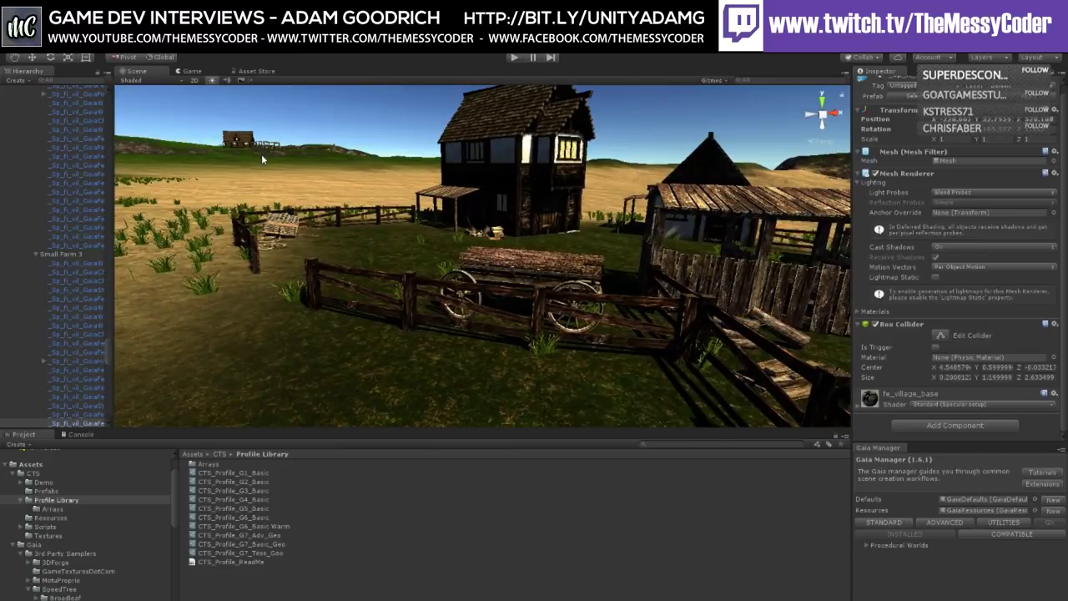
pyautogui.keyDown('alt'); pyautogui.moveTo(353, 217); pyautogui.dragTo(152, 225); pyautogui.keyUp('alt')
pyautogui.keyDown('alt'); pyautogui.moveTo(368, 217); pyautogui.dragTo(260, 216); pyautogui.keyUp('alt')
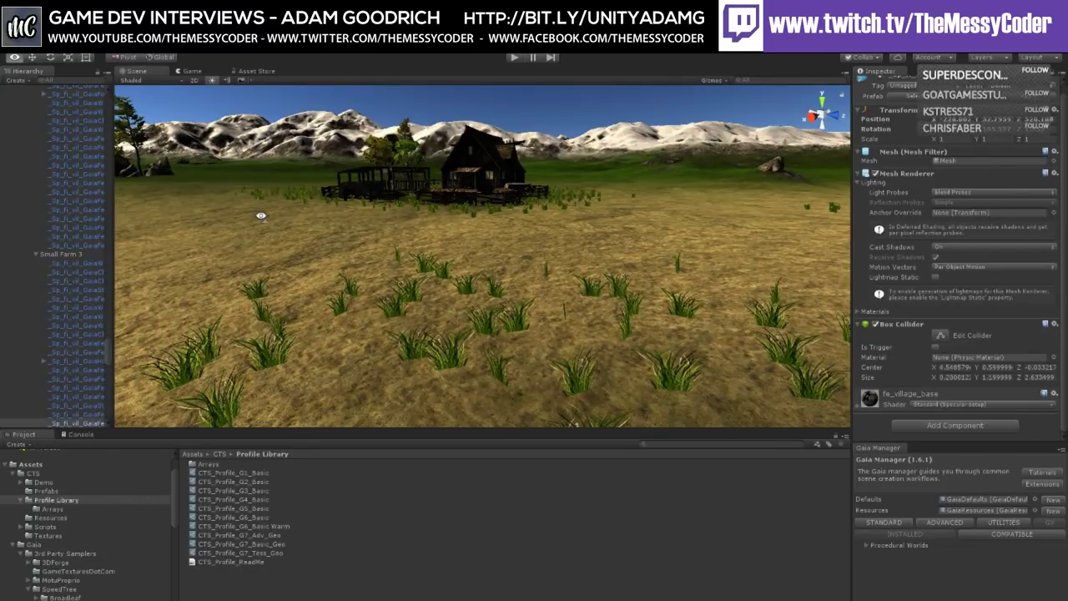
pyautogui.keyDown('alt'); pyautogui.moveTo(261, 216); pyautogui.dragTo(581, 223); pyautogui.keyUp('alt')
pyautogui.keyDown('alt'); pyautogui.moveTo(357, 196); pyautogui.dragTo(612, 201); pyautogui.keyUp('alt')
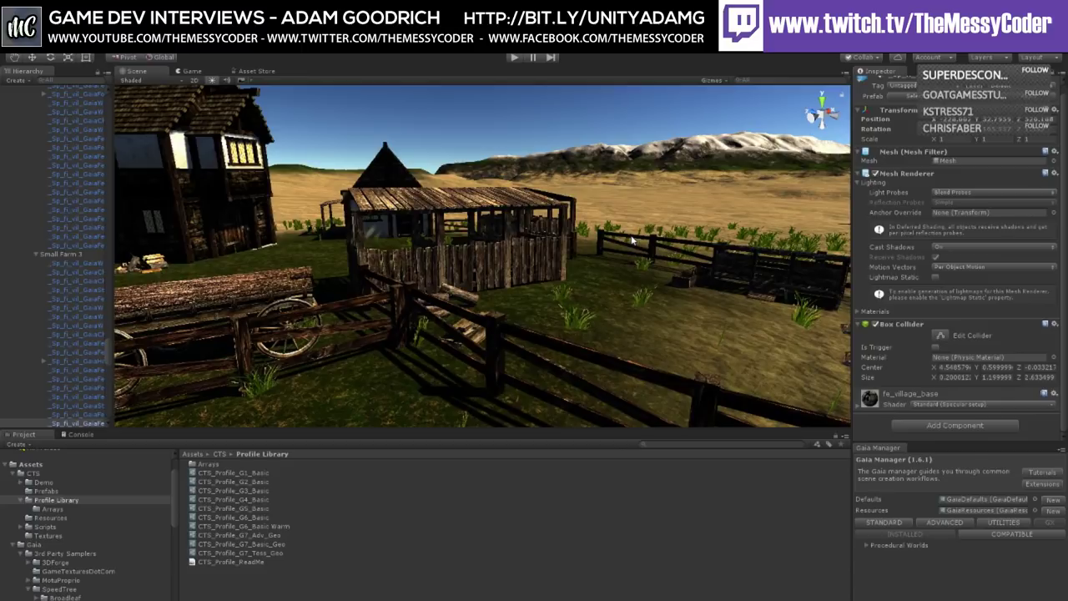
pyautogui.keyDown('alt'); pyautogui.moveTo(524, 233); pyautogui.dragTo(579, 267); pyautogui.keyUp('alt')
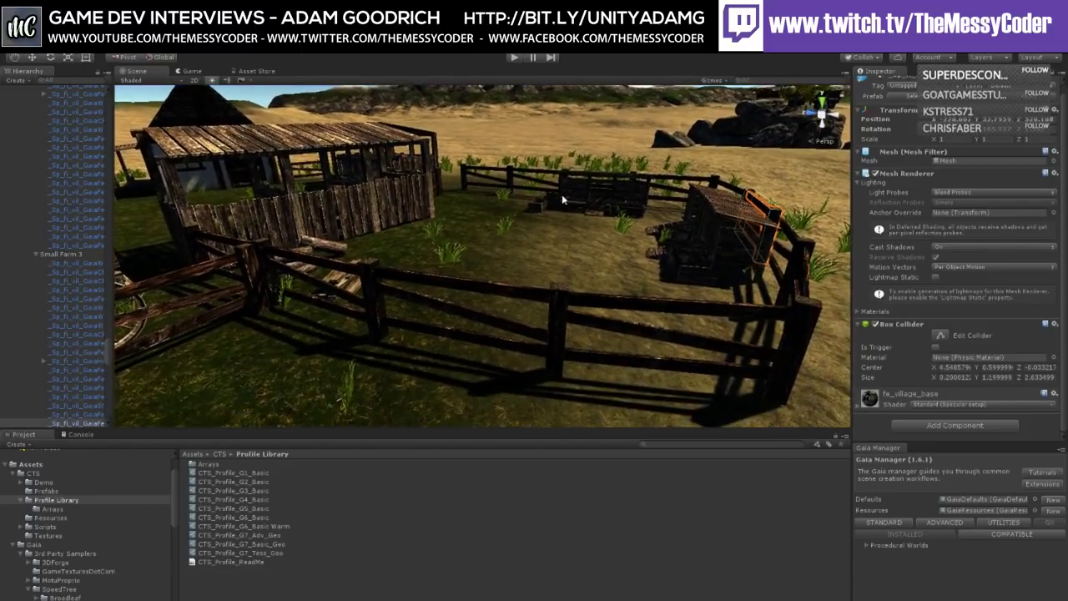
pyautogui.keyDown('alt'); pyautogui.moveTo(562, 201); pyautogui.dragTo(536, 242); pyautogui.keyUp('alt')
pyautogui.keyDown('alt'); pyautogui.moveTo(437, 191); pyautogui.dragTo(295, 219); pyautogui.keyUp('alt')
pyautogui.moveTo(373, 218); pyautogui.dragTo(270, 171, button='right')
pyautogui.moveTo(507, 236); pyautogui.dragTo(526, 178, button='right')
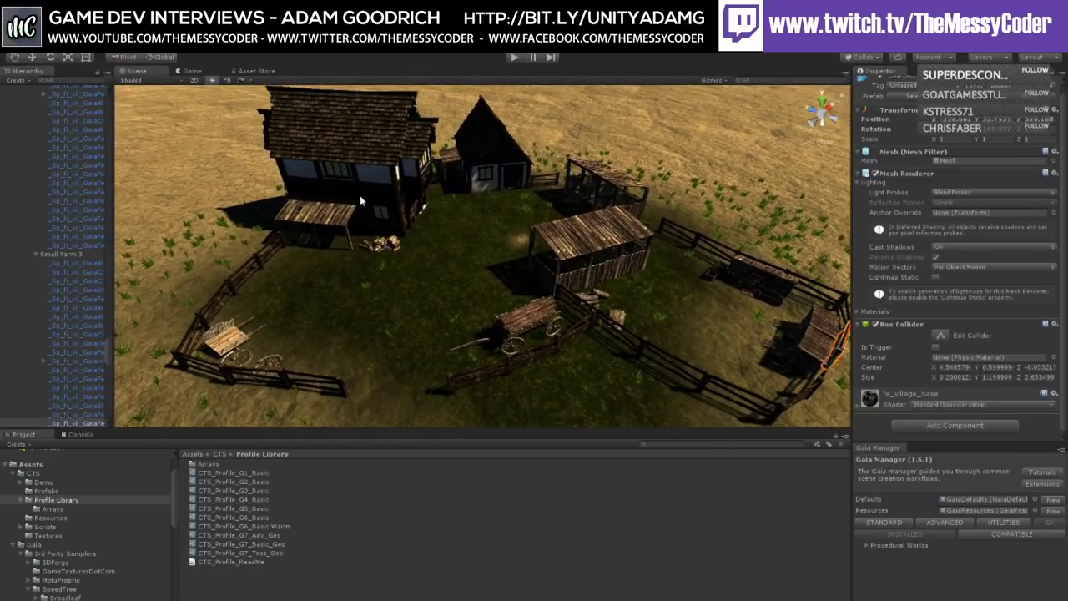
pyautogui.scroll(-5, 360, 195)
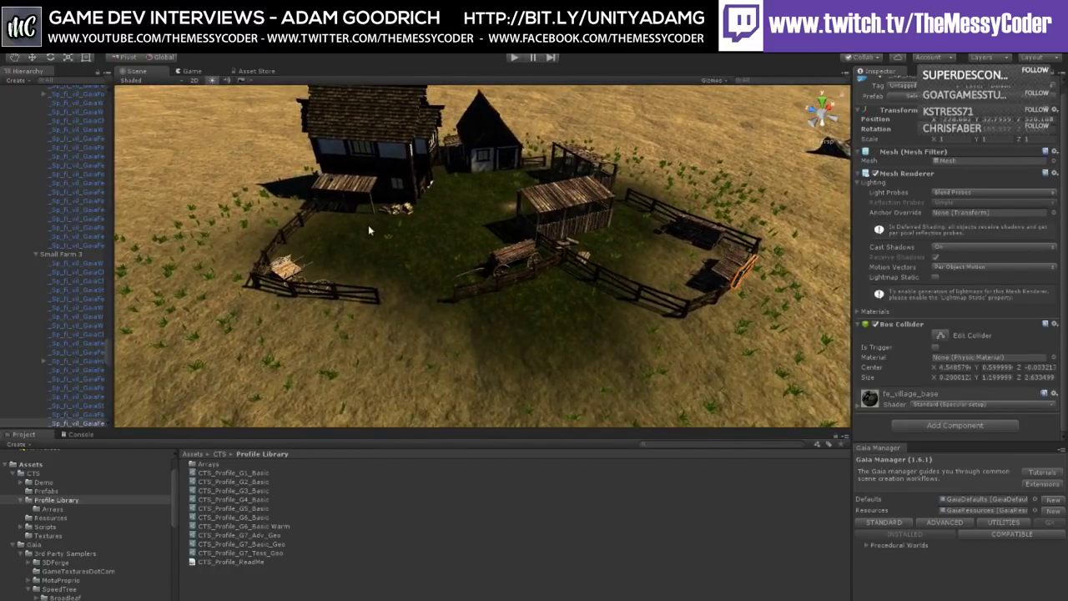
pyautogui.scroll(-4, 342, 215)
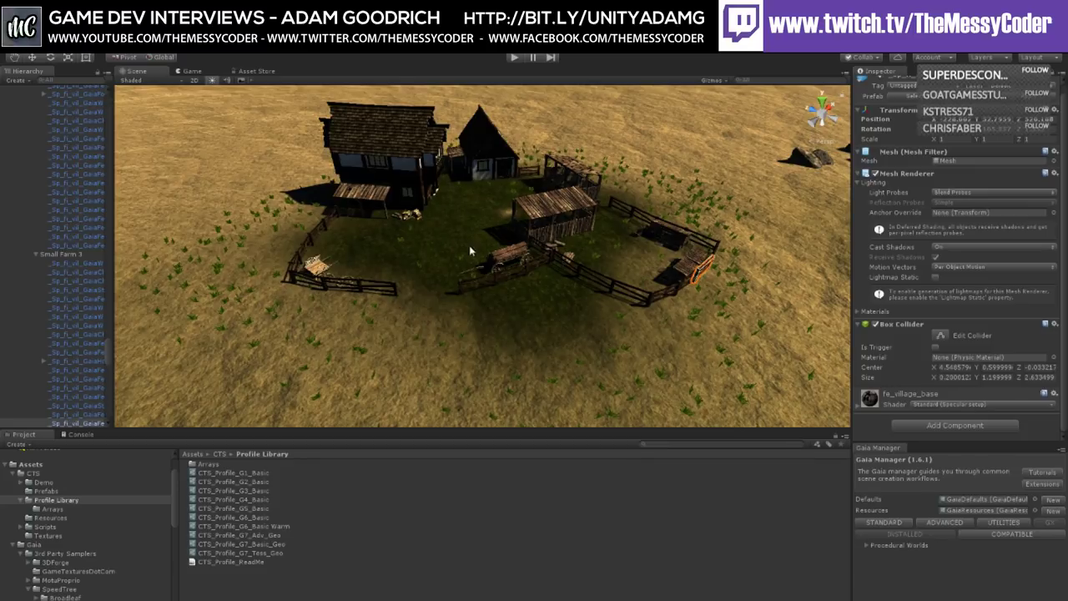
pyautogui.scroll(3, 391, 279)
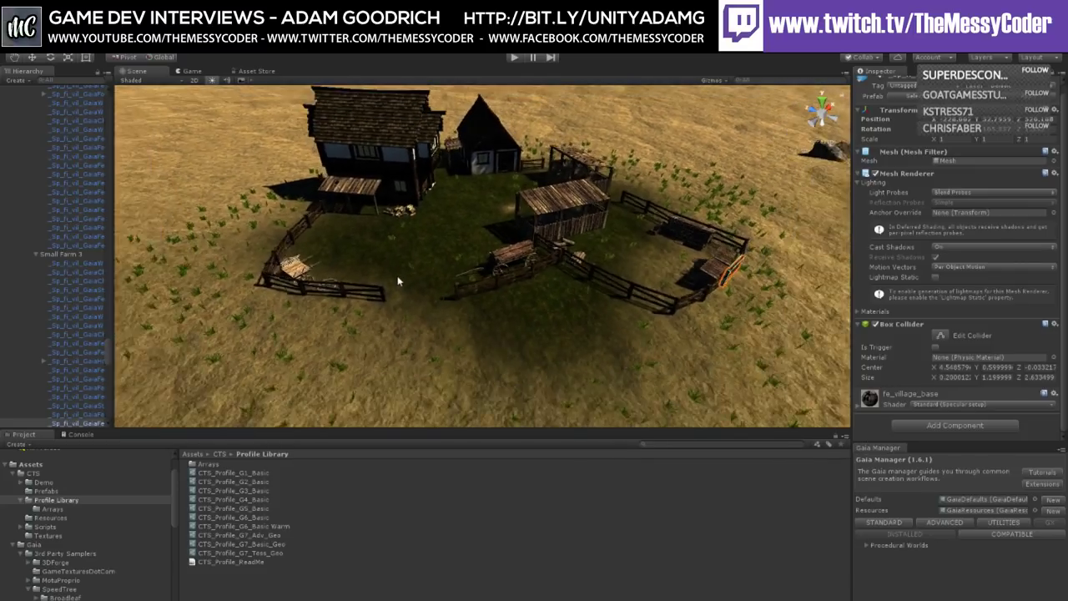
pyautogui.moveTo(398, 281); pyautogui.dragTo(610, 238, button='right')
pyautogui.moveTo(529, 205); pyautogui.dragTo(378, 178, button='middle')
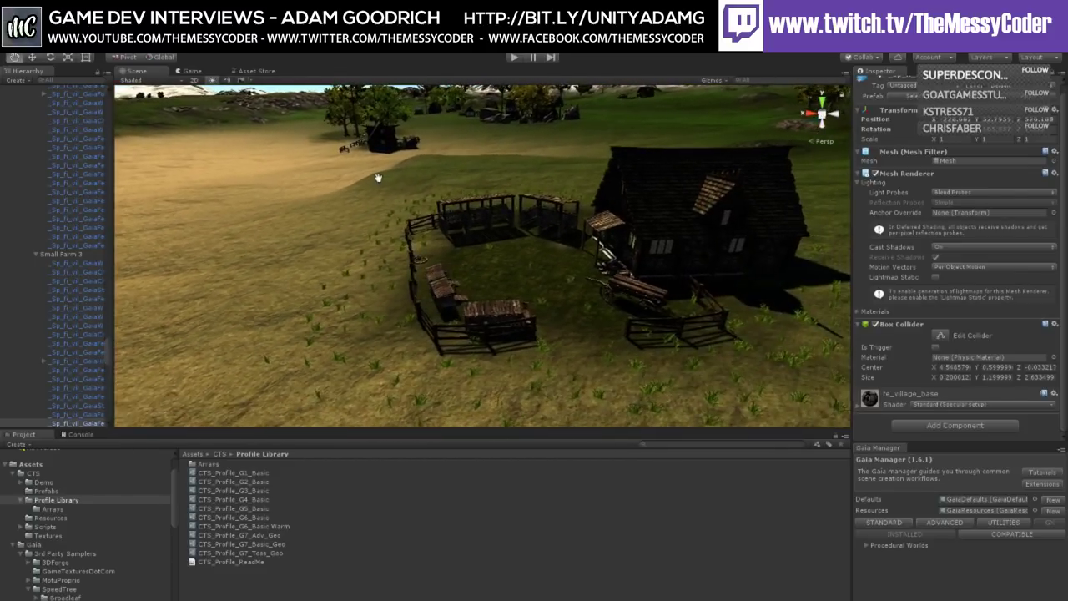
pyautogui.moveTo(379, 178); pyautogui.dragTo(407, 154, button='right')
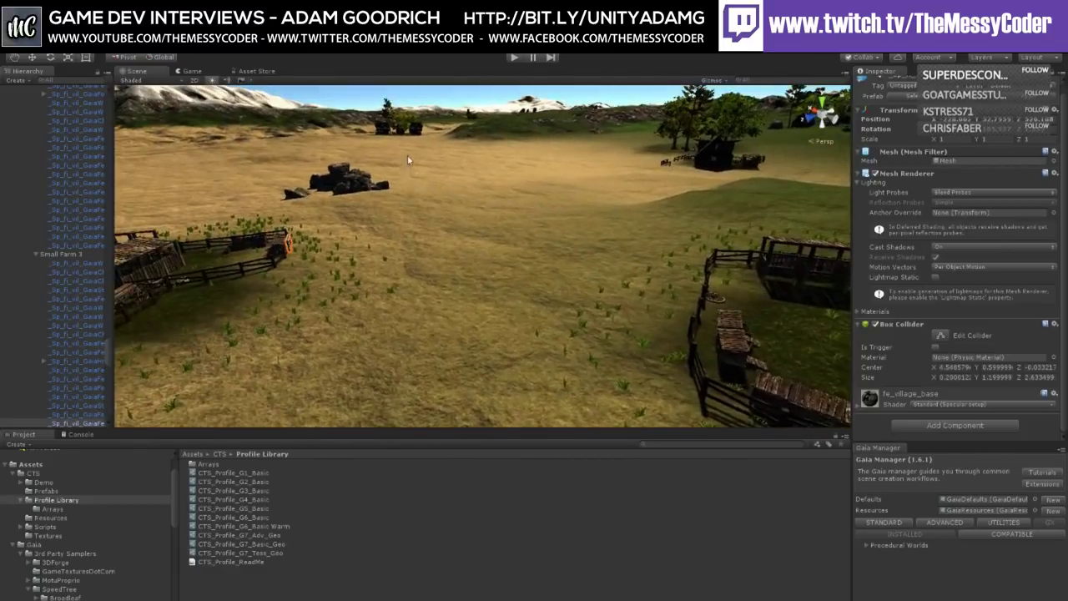
pyautogui.click(417, 135)
pyautogui.press('f')
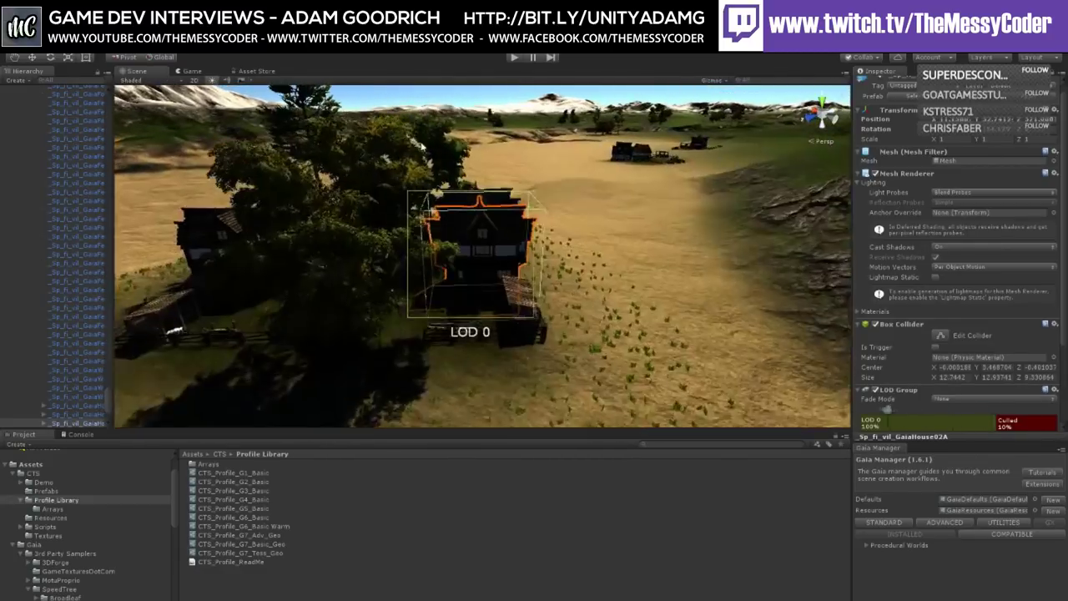
pyautogui.moveTo(555, 229); pyautogui.dragTo(475, 259, button='right')
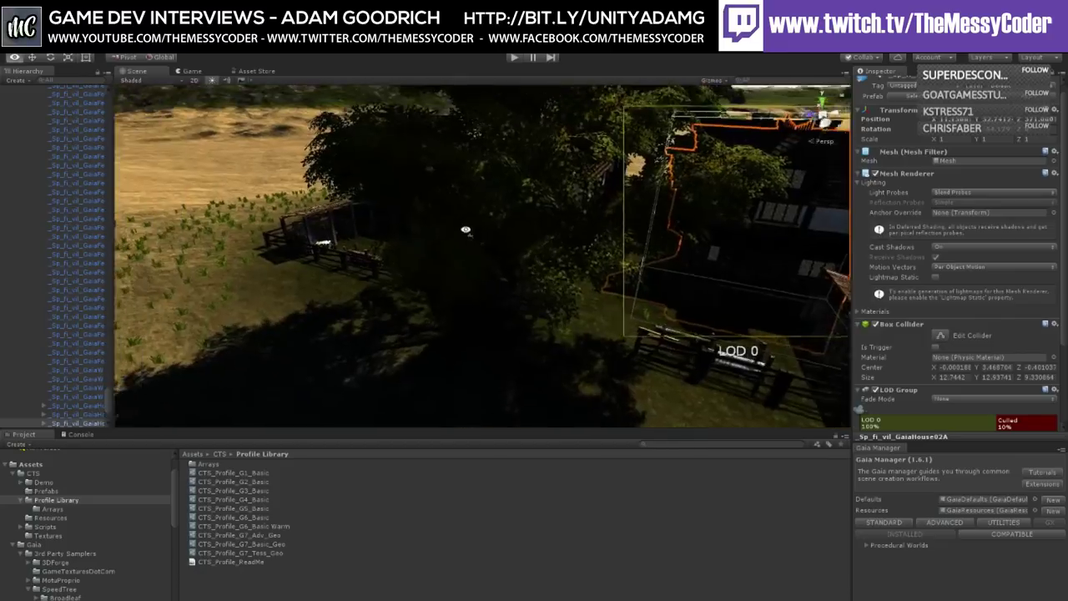
pyautogui.moveTo(476, 259); pyautogui.dragTo(466, 239, button='middle')
pyautogui.moveTo(466, 239); pyautogui.dragTo(615, 273, button='right')
pyautogui.scroll(-6, 501, 238)
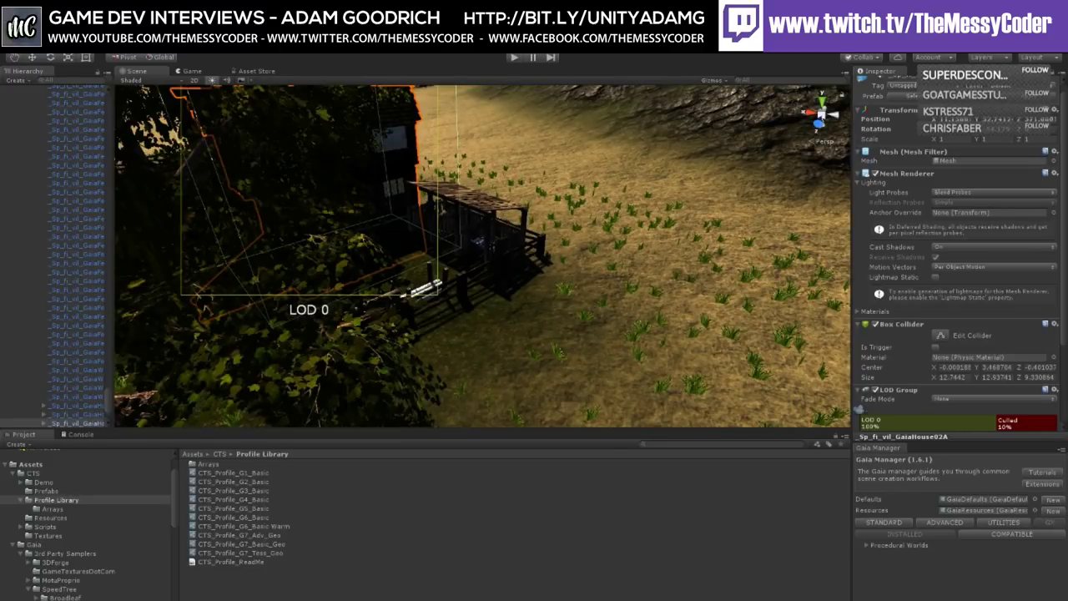
pyautogui.moveTo(449, 185); pyautogui.dragTo(467, 181, button='right')
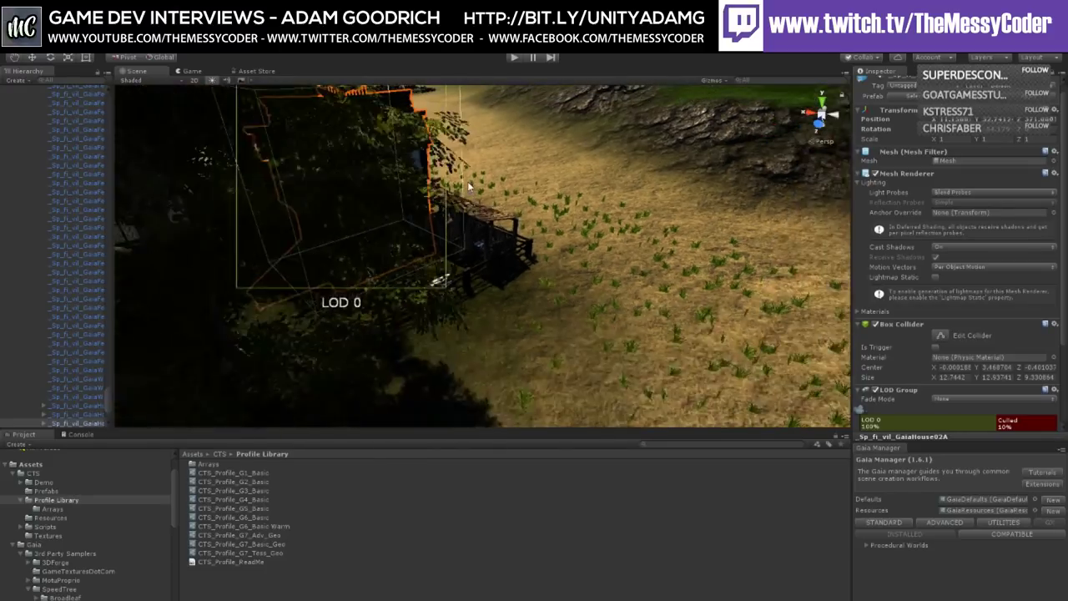
pyautogui.scroll(-10, 468, 181)
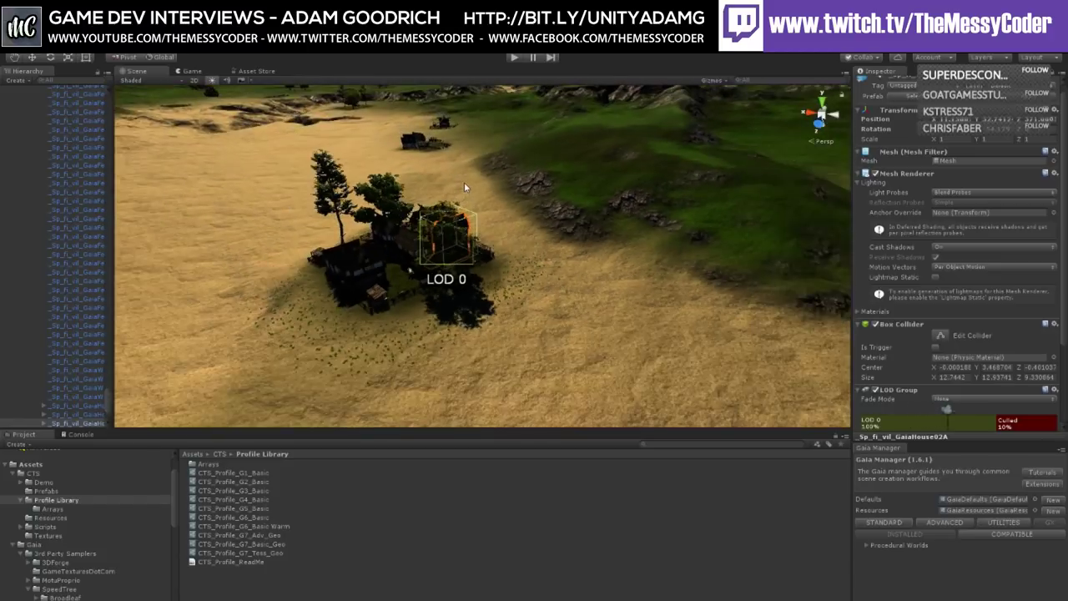
pyautogui.scroll(-10, 464, 182)
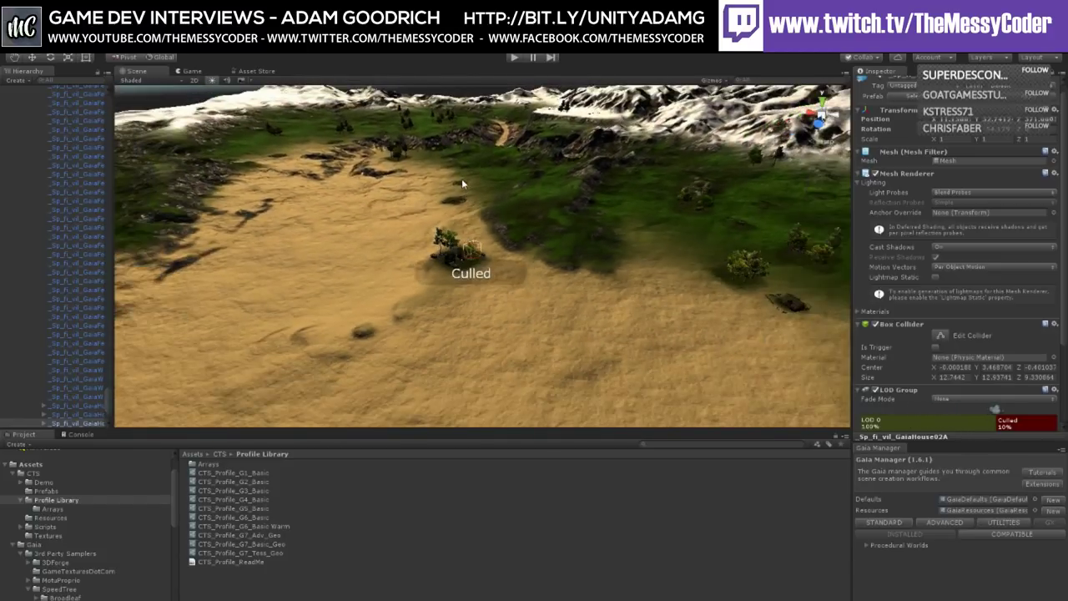
pyautogui.scroll(6, 462, 182)
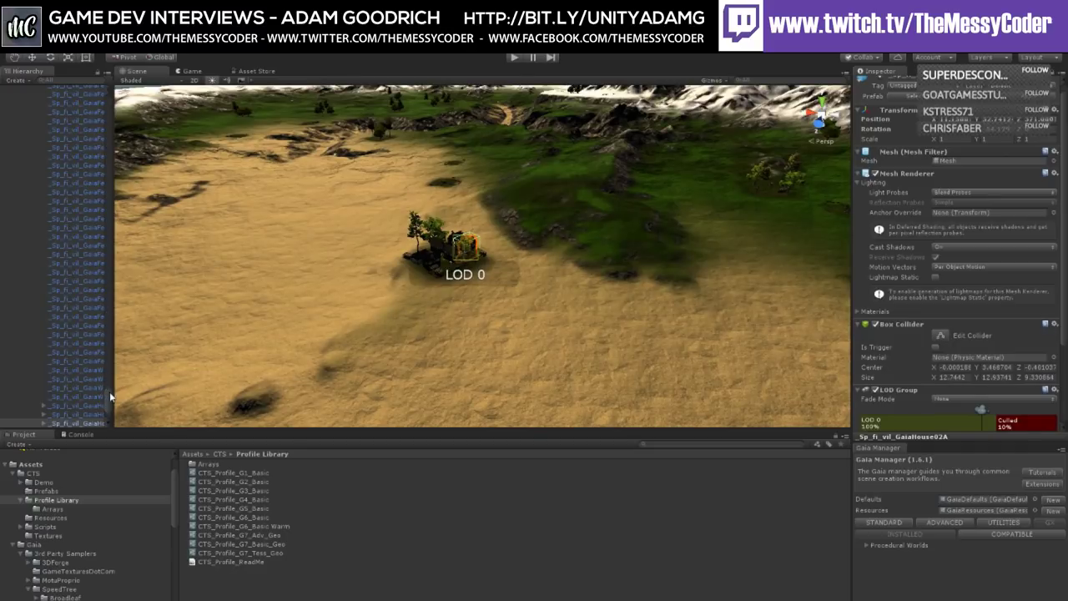
pyautogui.moveTo(110, 397); pyautogui.dragTo(94, 101)
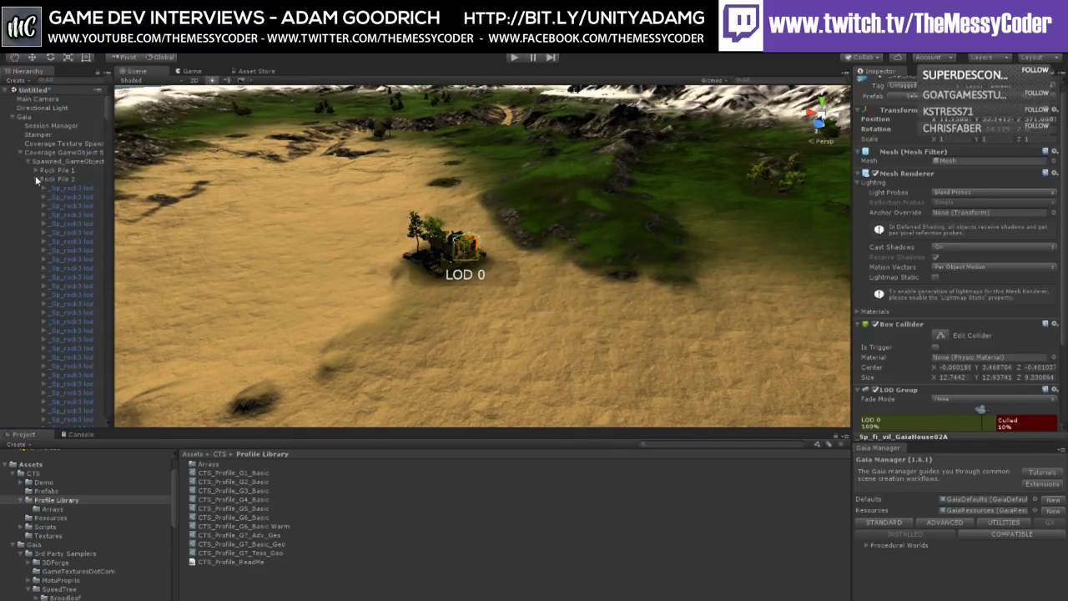
# Step: Collapse Rock Pile 2 and the GameObject spawner, then select Coverage Detail Spawner
pyautogui.click(36, 179)
pyautogui.click(21, 155)
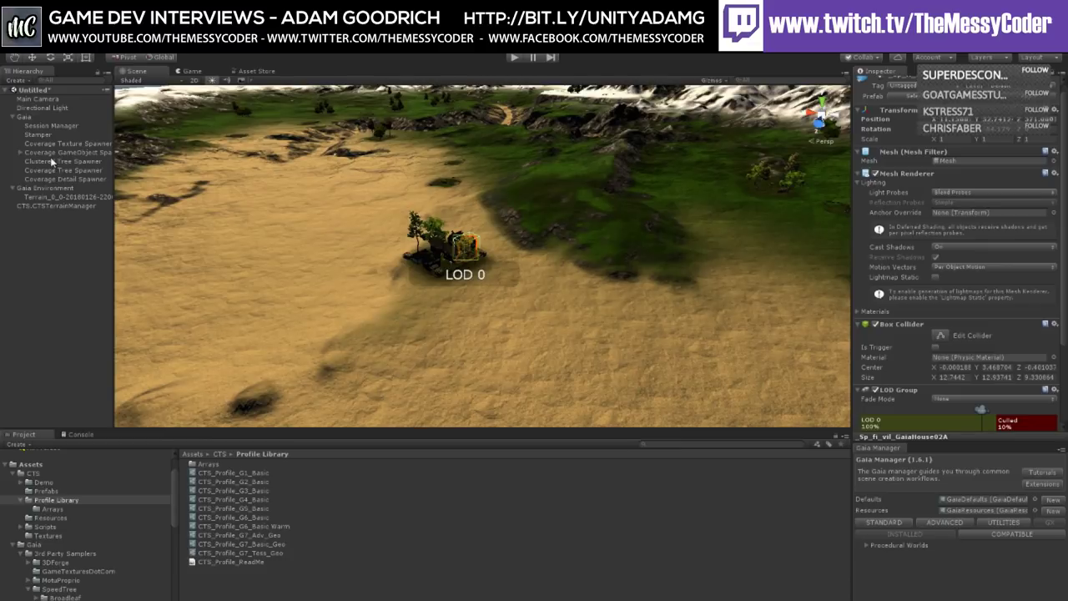
pyautogui.click(58, 179)
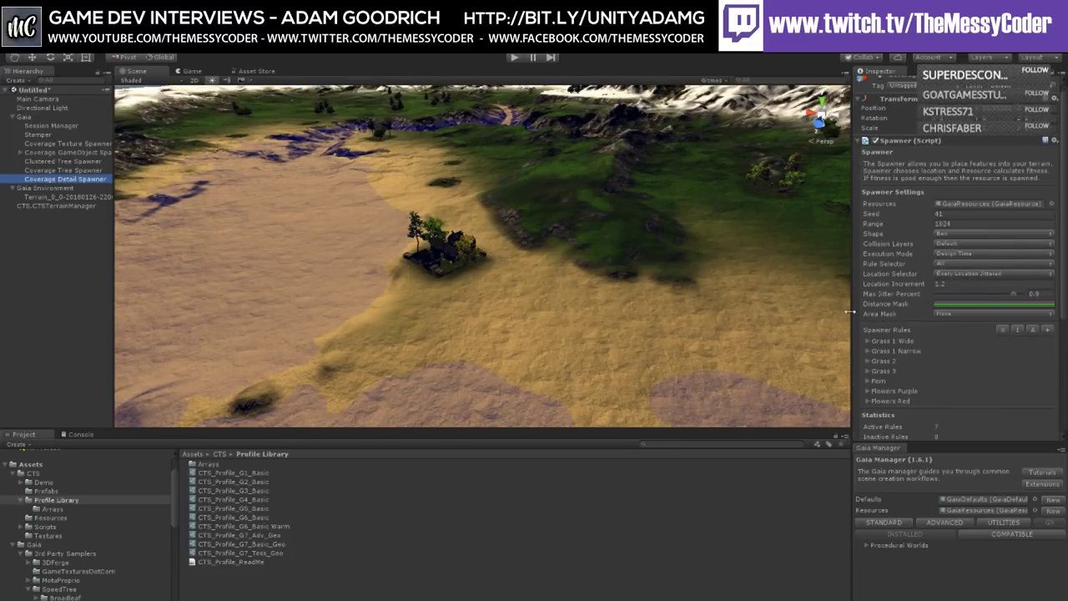
pyautogui.scroll(-4, 970, 362)
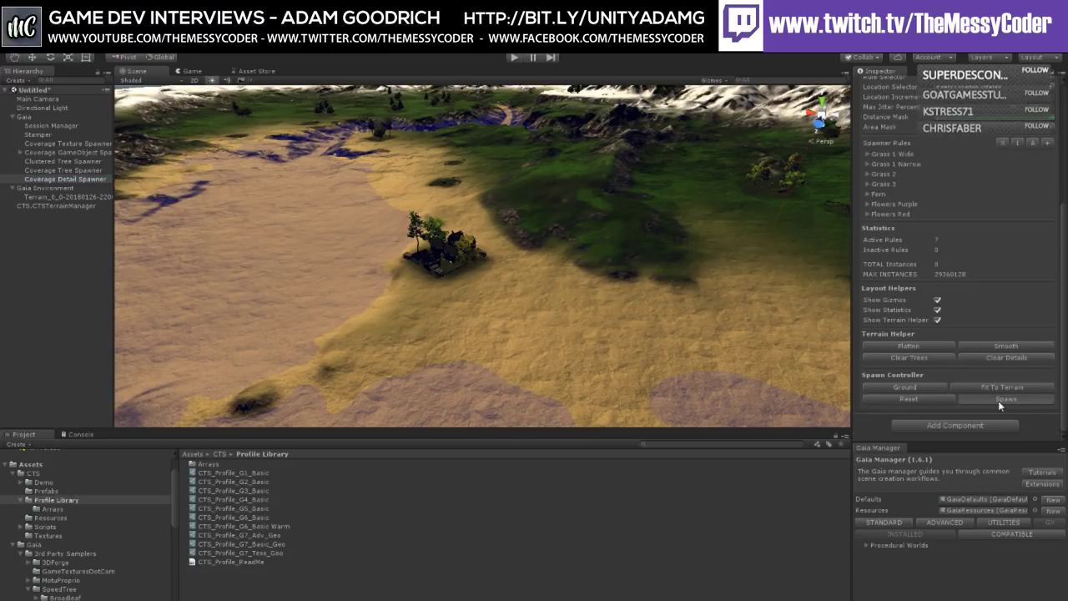
# Step: Spawn the grass, fern and flower details, then fly toward the trees and houses
pyautogui.click(998, 400)
pyautogui.moveTo(407, 286); pyautogui.dragTo(660, 302, button='right')
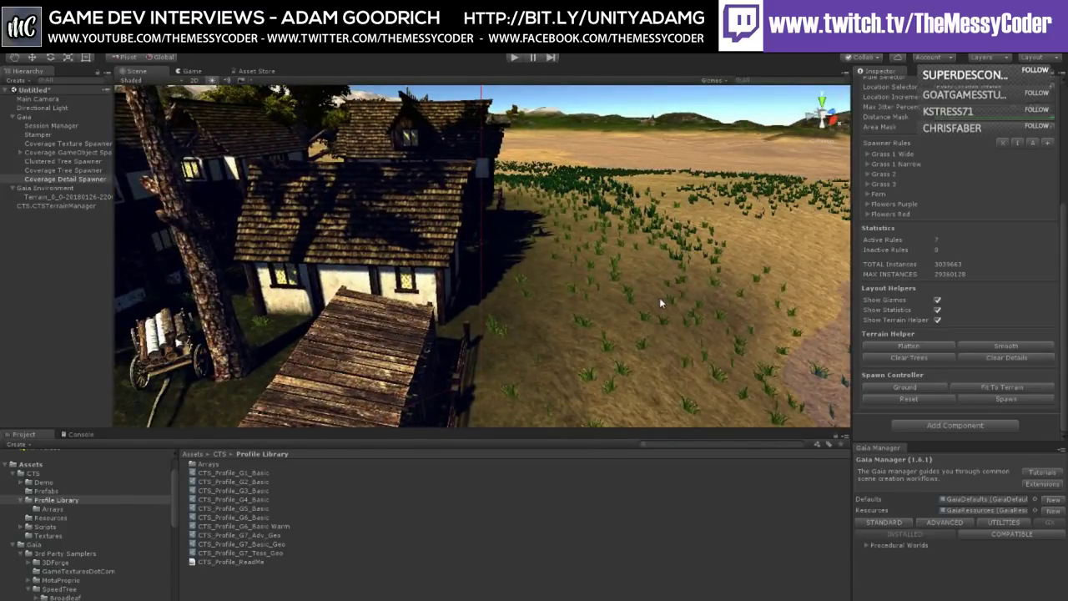
pyautogui.moveTo(659, 297); pyautogui.dragTo(306, 251, button='right')
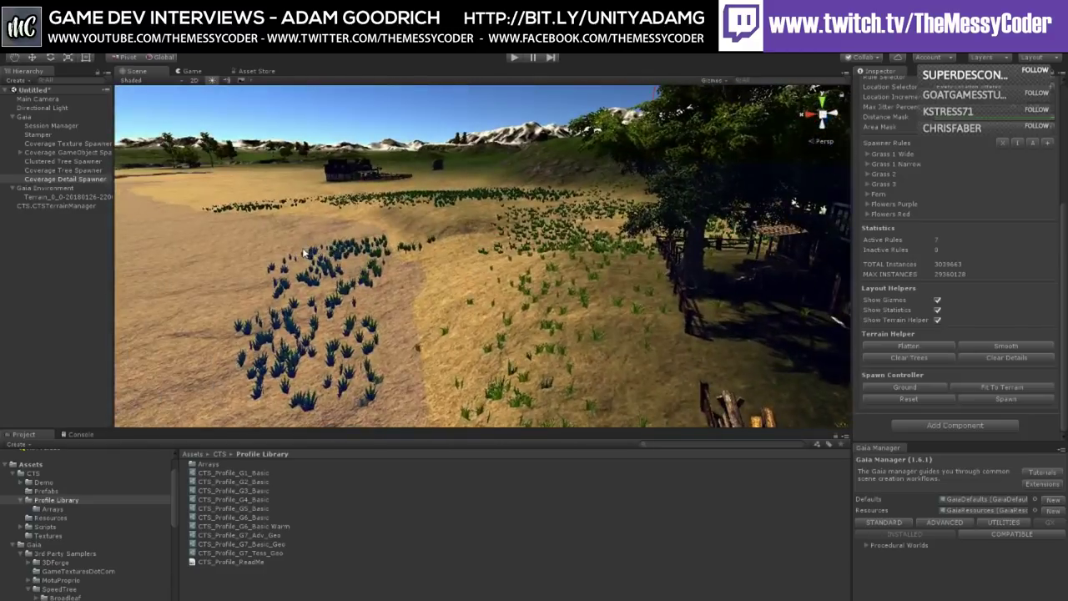
pyautogui.moveTo(383, 273); pyautogui.dragTo(314, 175, button='right')
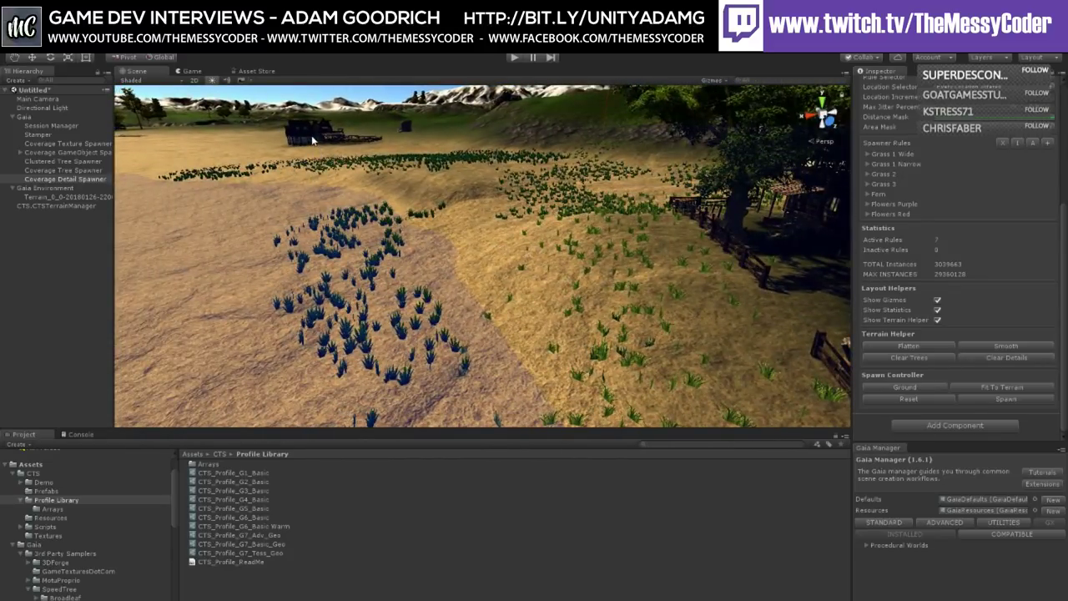
pyautogui.scroll(5, 501, 332)
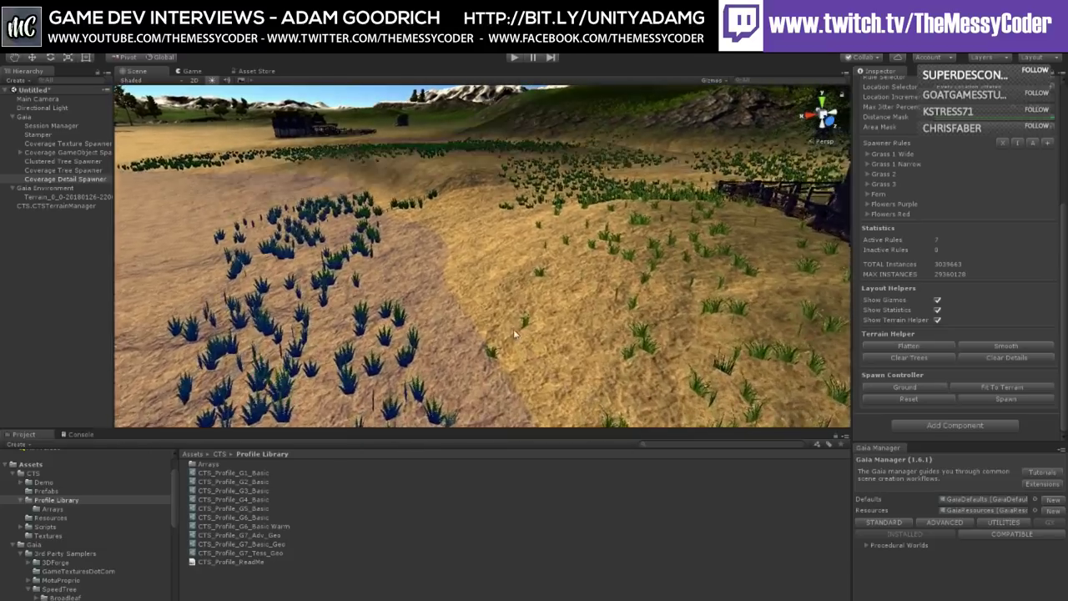
pyautogui.scroll(6, 494, 338)
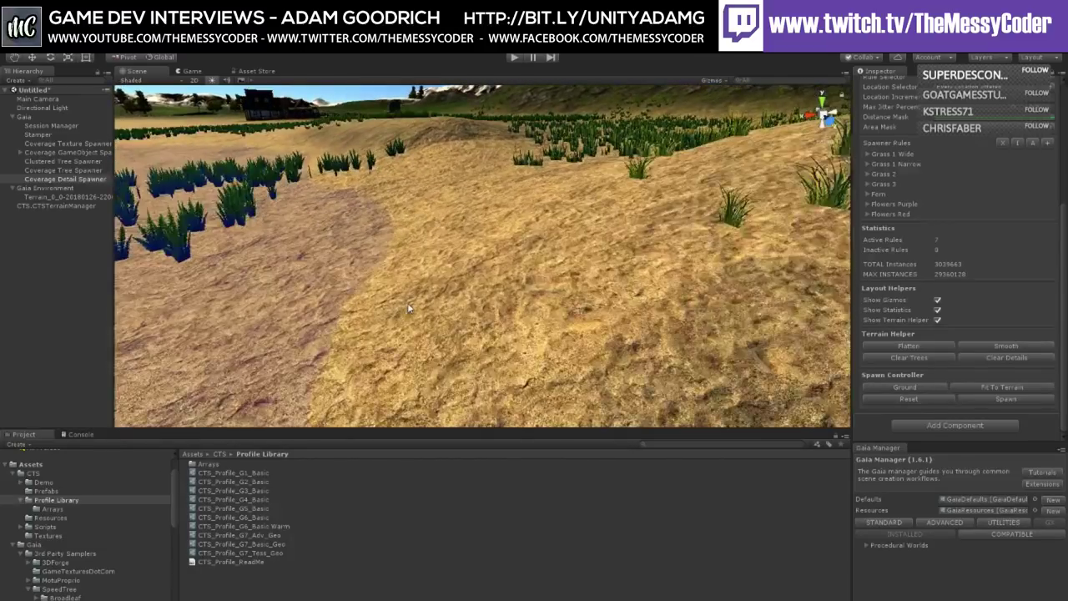
pyautogui.moveTo(357, 260); pyautogui.dragTo(352, 256, button='middle')
pyautogui.scroll(6, 352, 256)
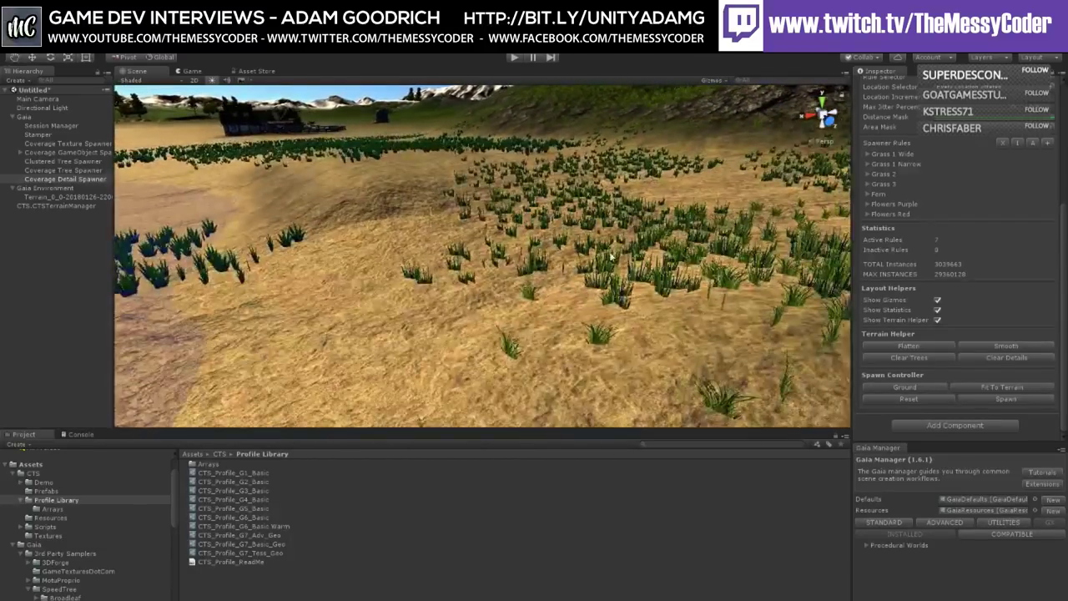
pyautogui.moveTo(465, 265); pyautogui.dragTo(439, 316, button='right')
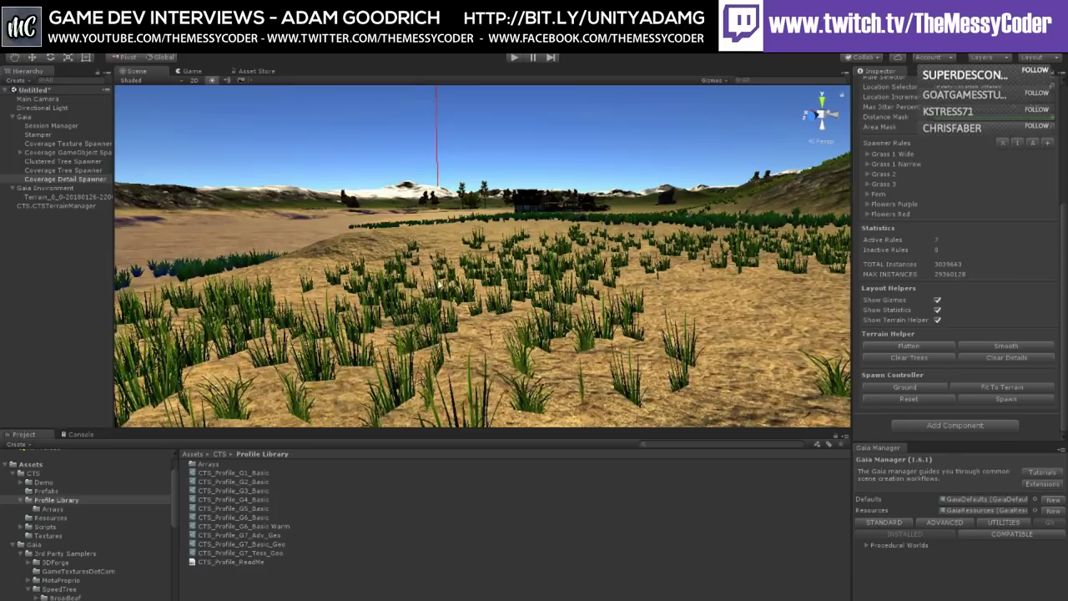
pyautogui.moveTo(437, 284); pyautogui.dragTo(2, 193, button='right')
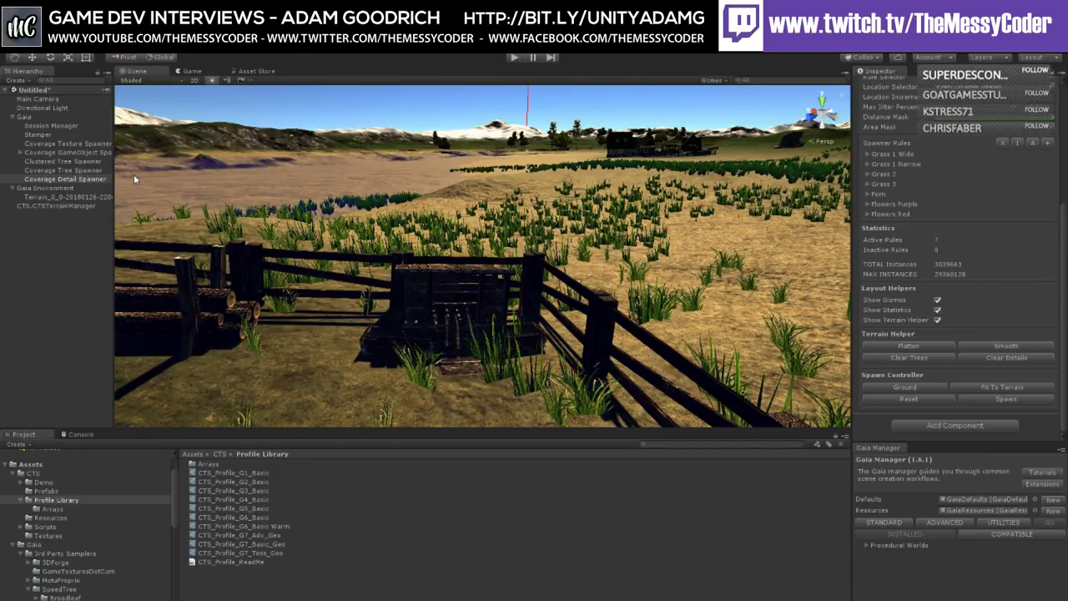
# Step: Select the terrain and move the new GeNa Spawner to the hierarchy root
pyautogui.click(33, 288)
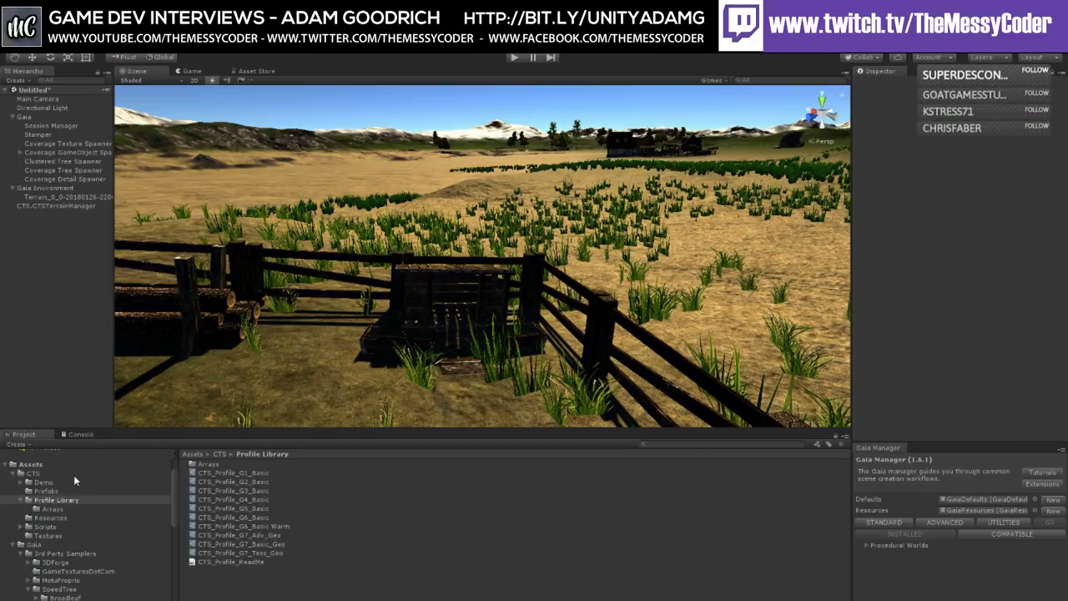
pyautogui.click(52, 197)
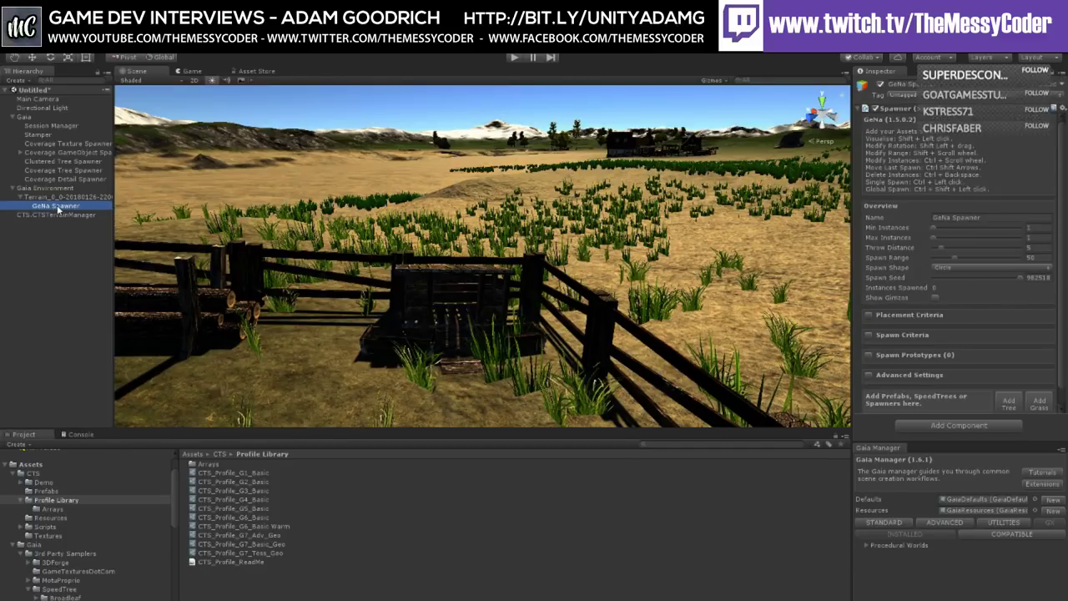
pyautogui.moveTo(58, 207); pyautogui.dragTo(25, 117)
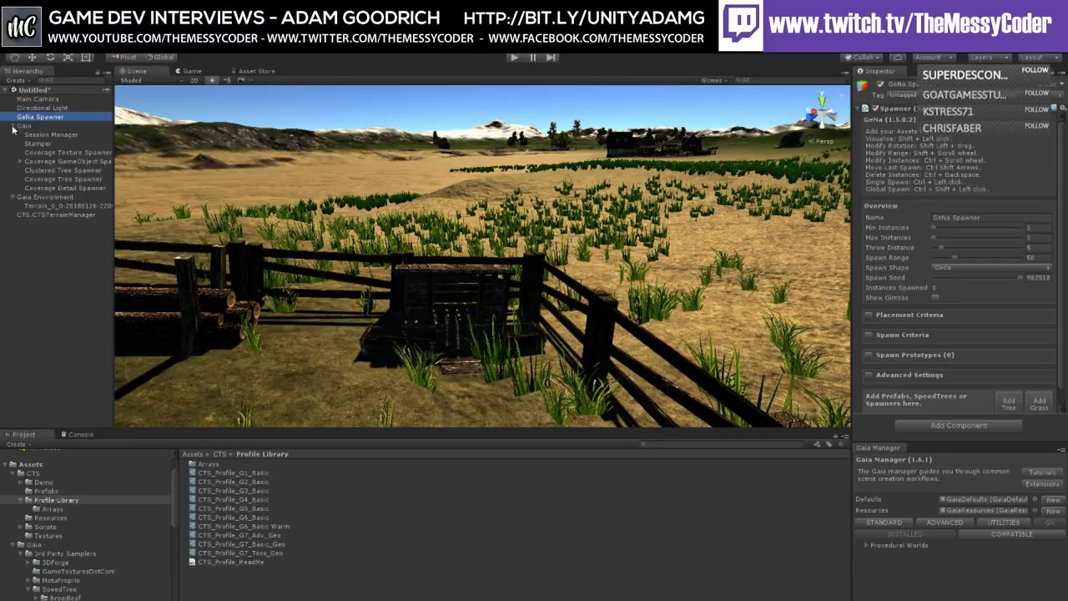
pyautogui.doubleClick(43, 118)
# Step: Frame the whole terrain and select the GeNa Spawner, showing Spawn Range 50, Circle shape
pyautogui.moveTo(245, 164); pyautogui.dragTo(389, 231, button='right')
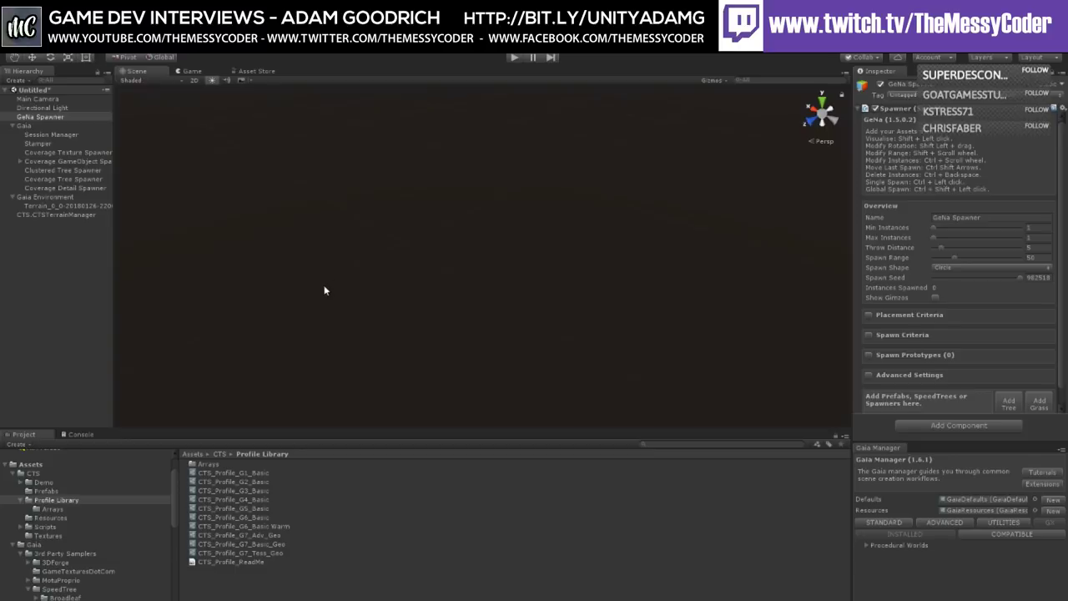
pyautogui.doubleClick(50, 205)
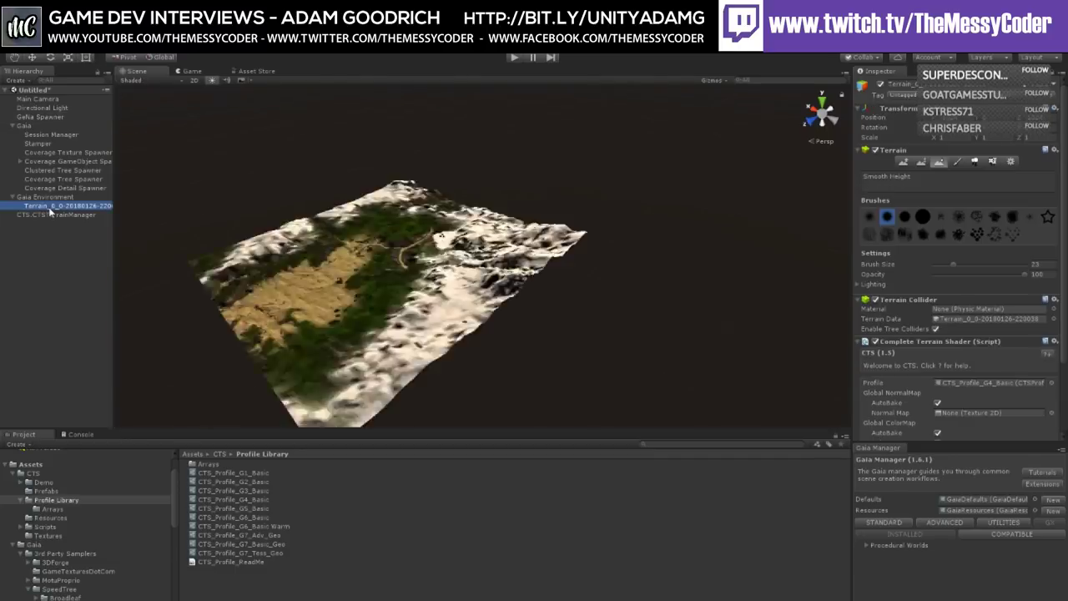
pyautogui.click(40, 118)
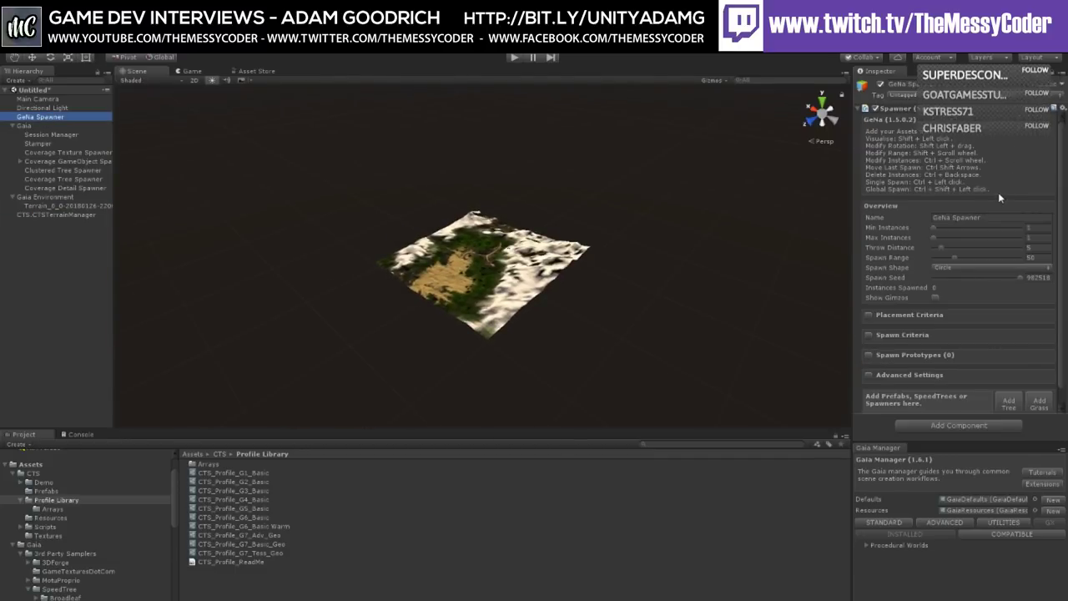
pyautogui.scroll(10, 433, 267)
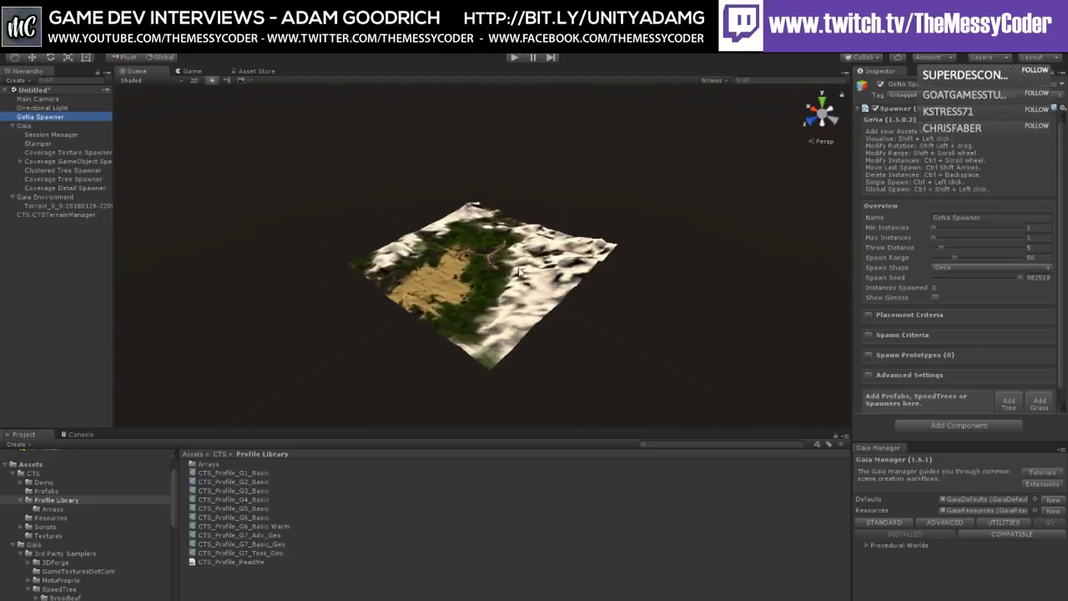
pyautogui.moveTo(433, 266); pyautogui.dragTo(488, 225, button='right')
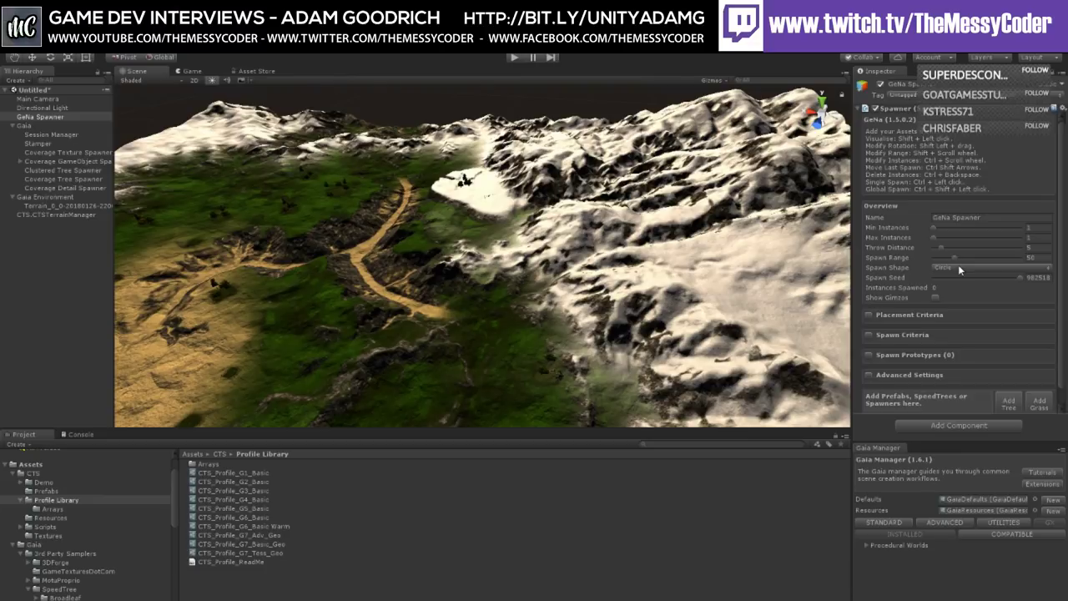
pyautogui.scroll(-1, 959, 265)
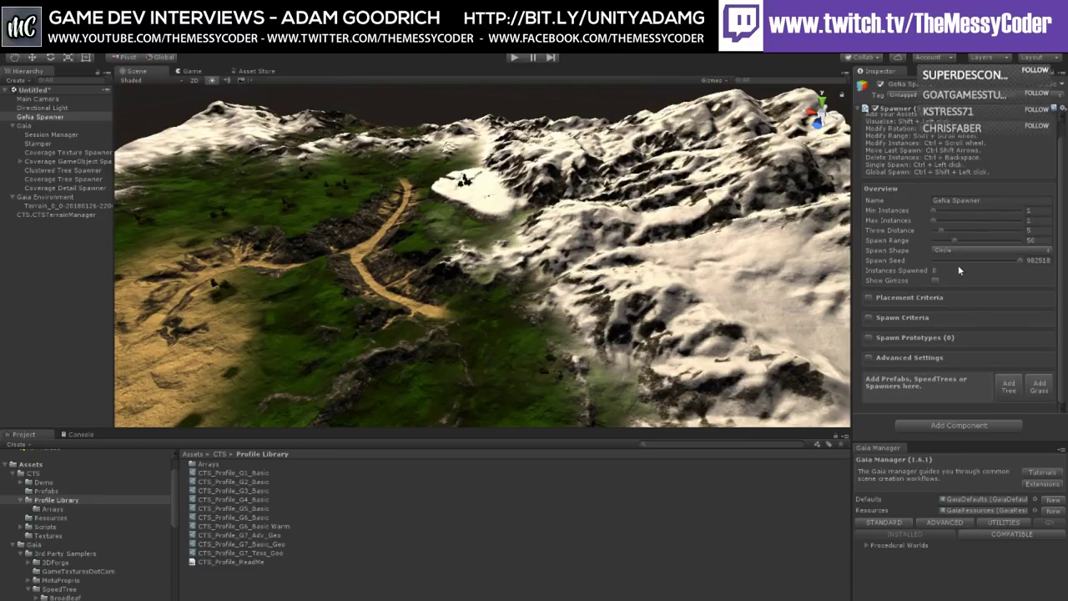
# Step: Add Broadleaf_Desktop as the GeNa Spawner's tree prototype and expand its details
pyautogui.click(1012, 386)
pyautogui.click(872, 338)
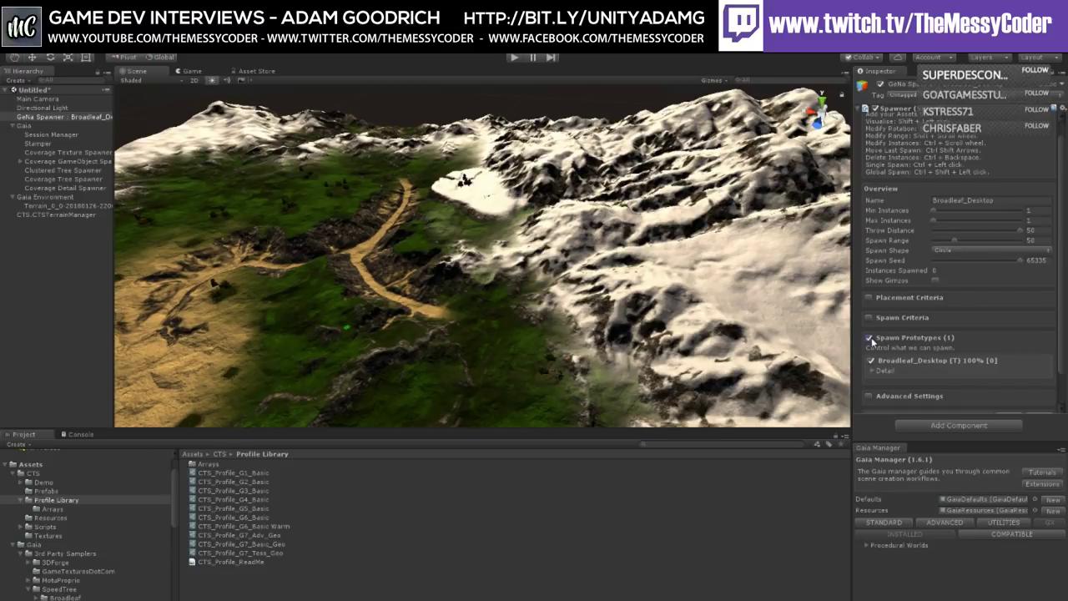
pyautogui.scroll(-1, 924, 343)
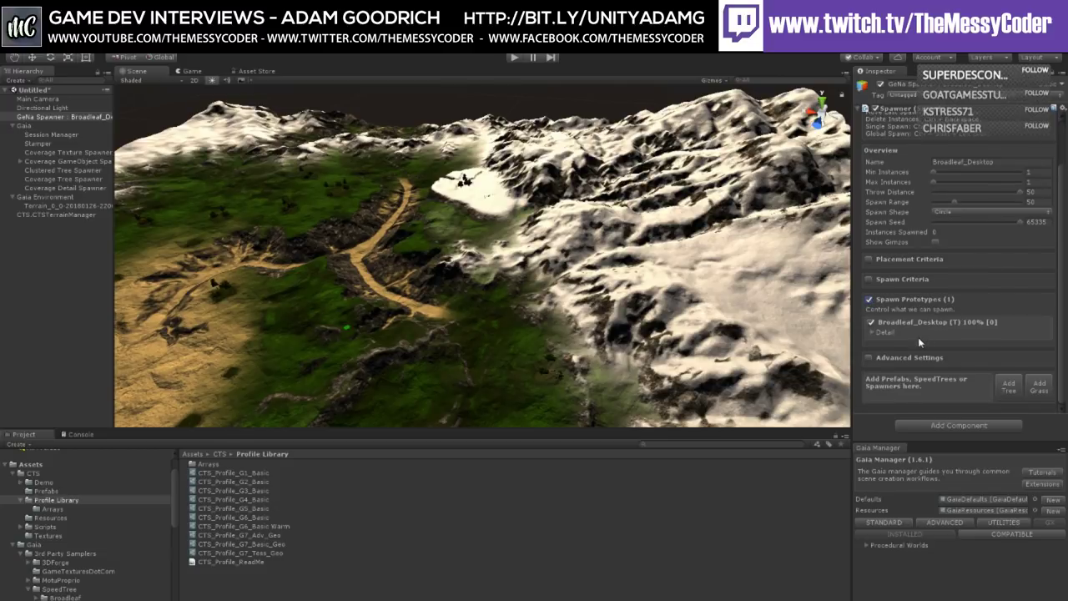
pyautogui.click(873, 333)
pyautogui.scroll(-2, 916, 335)
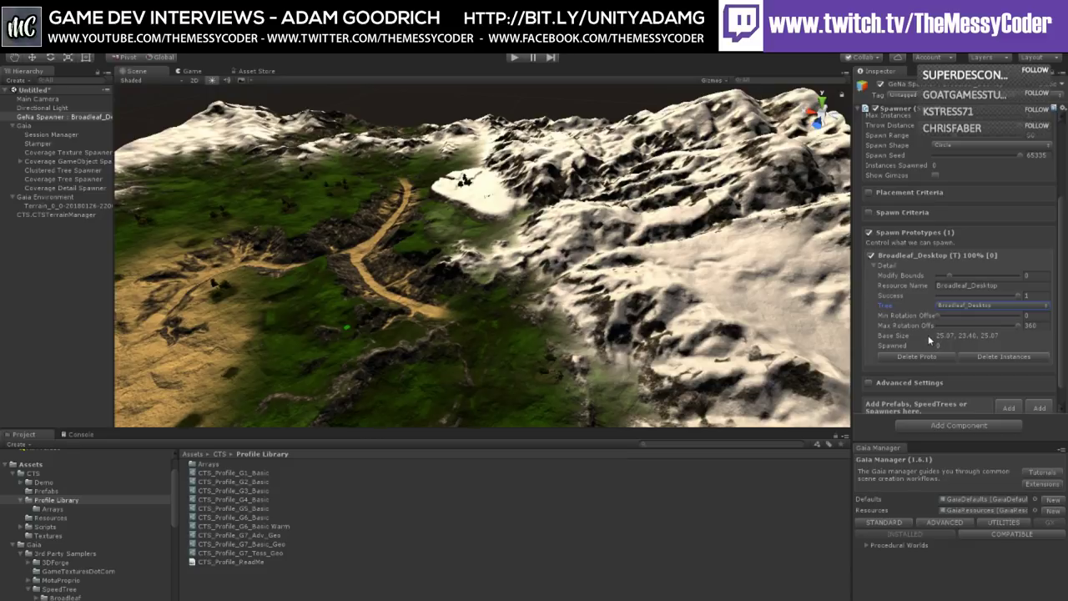
pyautogui.scroll(-1, 926, 336)
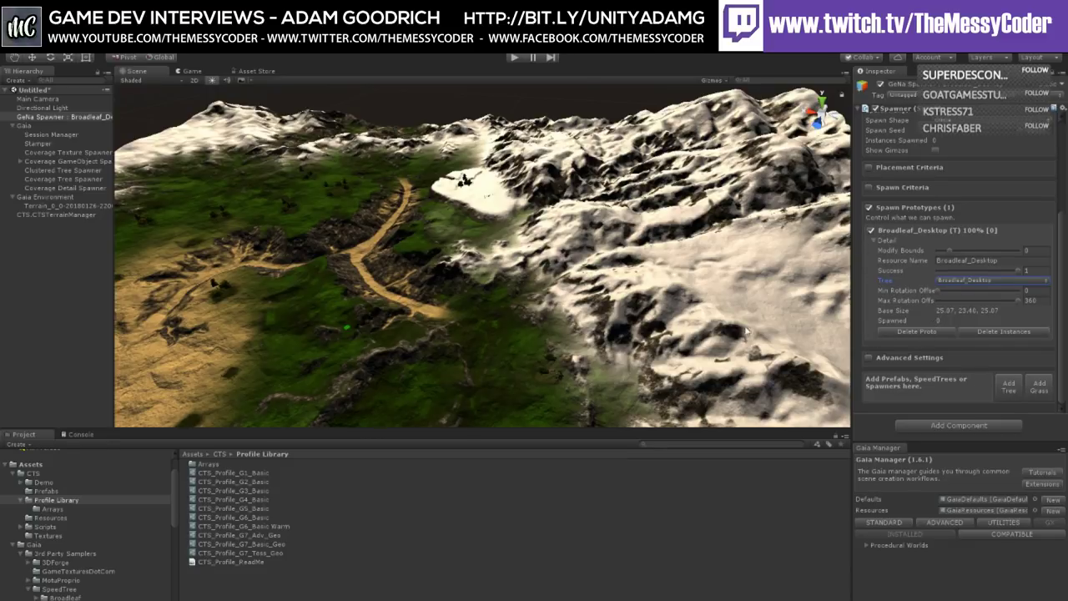
pyautogui.moveTo(597, 302); pyautogui.dragTo(514, 295, button='right')
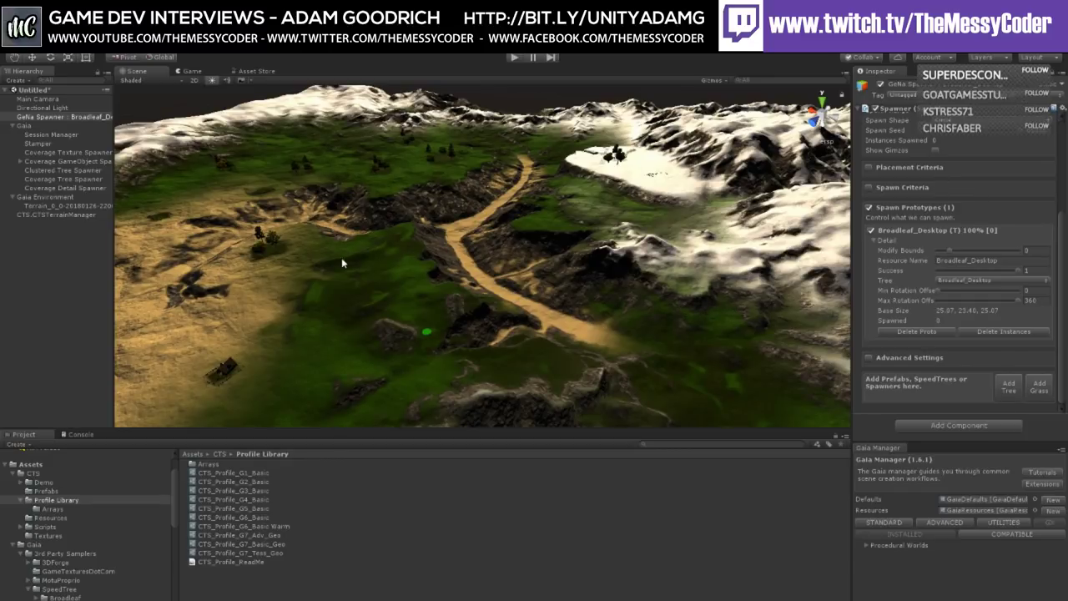
# Step: Try the Broadleaf spawner at several spots on the terrain, centring the view on it
pyautogui.keyDown('ctrl'); pyautogui.click(319, 276); pyautogui.keyUp('ctrl')
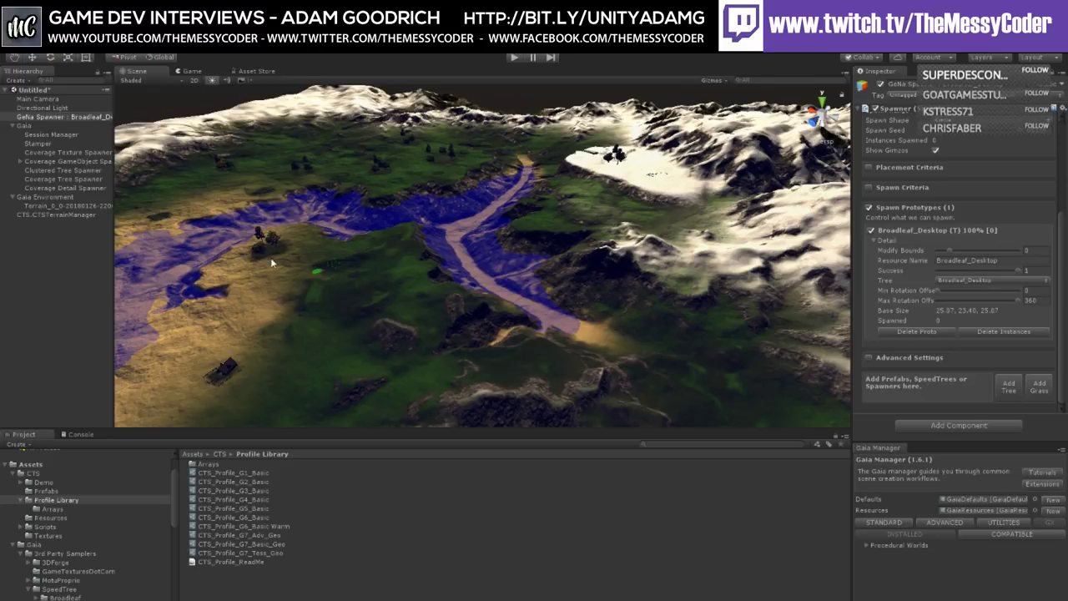
pyautogui.scroll(5, 269, 329)
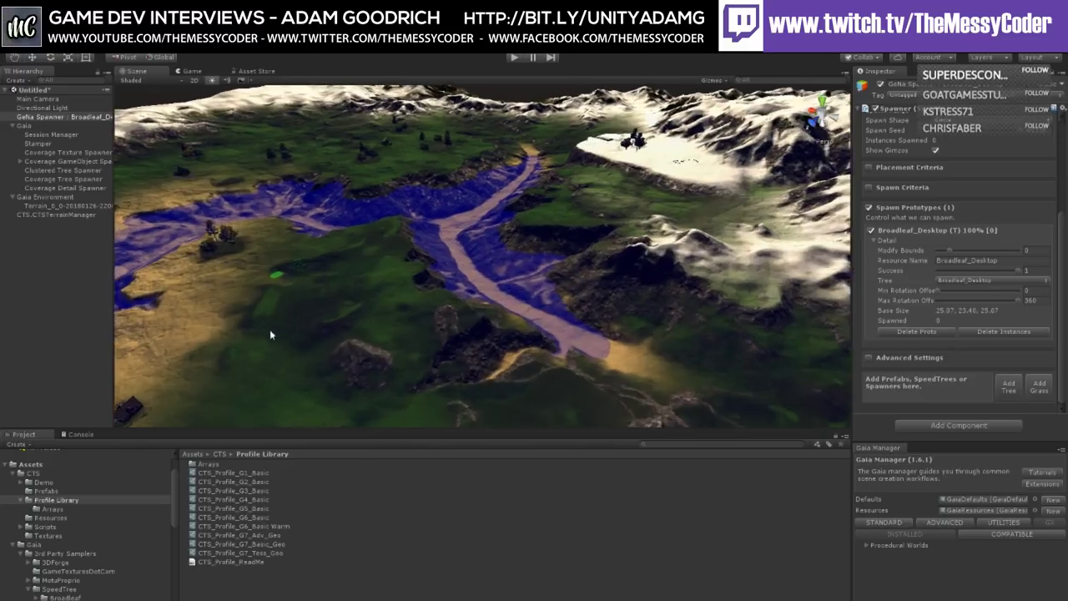
pyautogui.press('f')
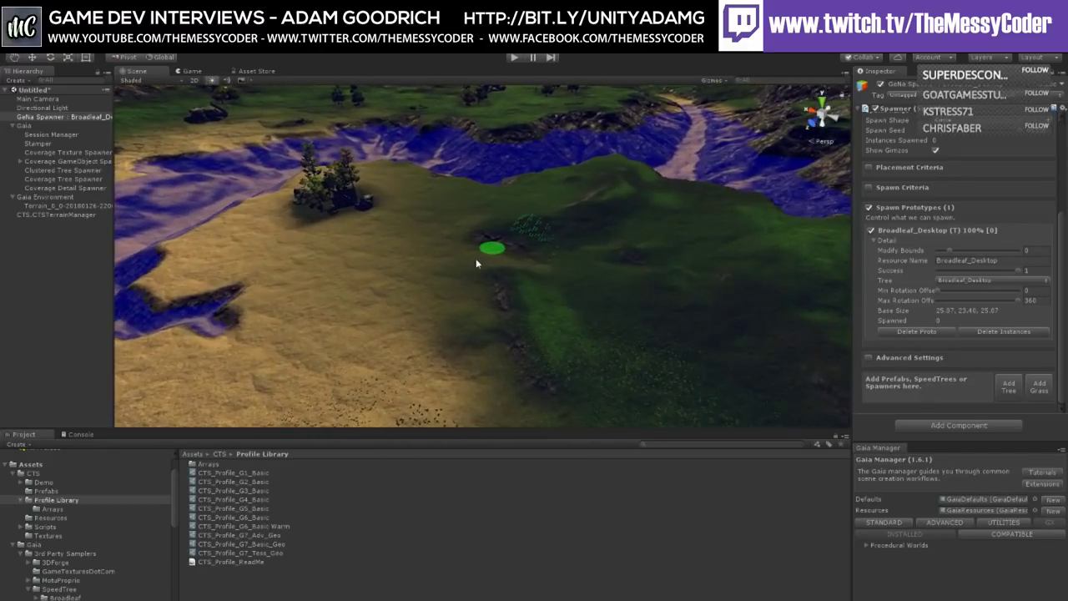
pyautogui.keyDown('ctrl'); pyautogui.click(374, 248); pyautogui.keyUp('ctrl')
pyautogui.keyDown('ctrl'); pyautogui.click(438, 278); pyautogui.keyUp('ctrl')
pyautogui.press('f')
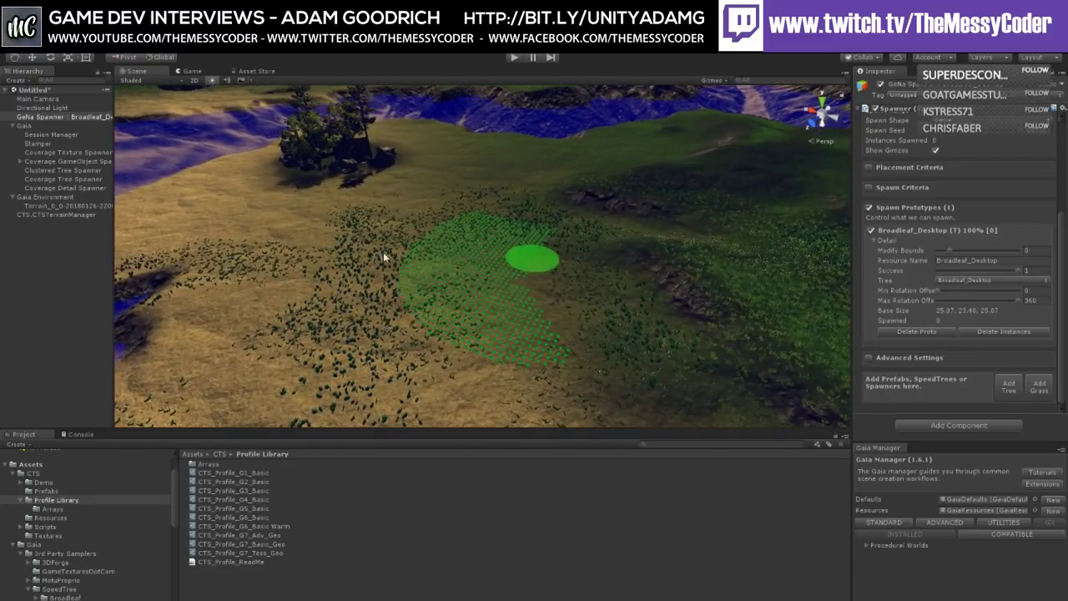
pyautogui.keyDown('ctrl'); pyautogui.click(376, 259); pyautogui.keyUp('ctrl')
pyautogui.keyDown('ctrl'); pyautogui.click(375, 196); pyautogui.keyUp('ctrl')
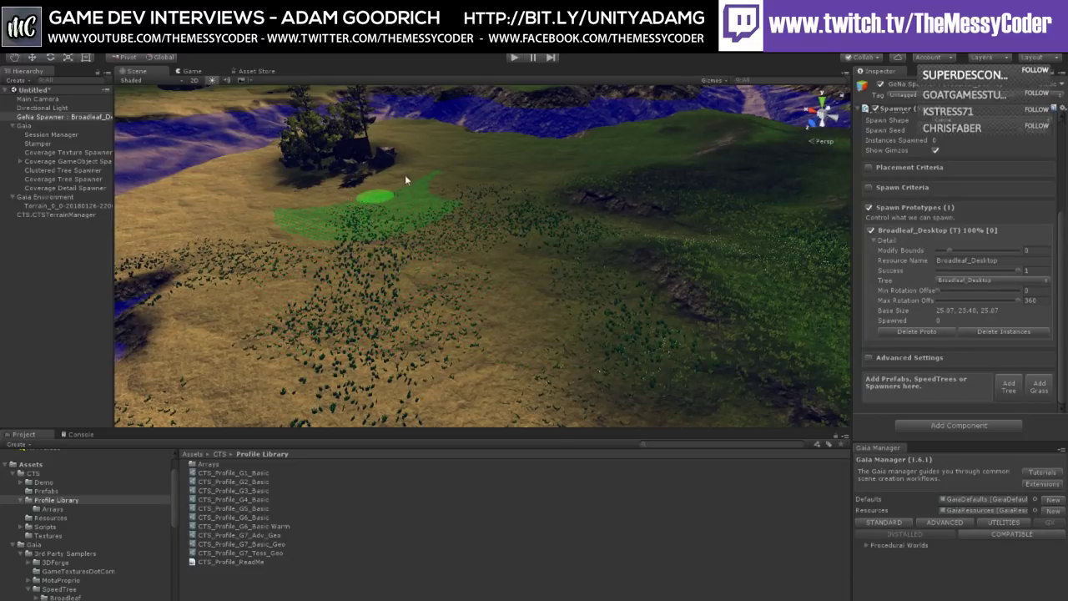
pyautogui.keyDown('ctrl'); pyautogui.click(608, 237); pyautogui.keyUp('ctrl')
pyautogui.keyDown('ctrl'); pyautogui.click(438, 303); pyautogui.keyUp('ctrl')
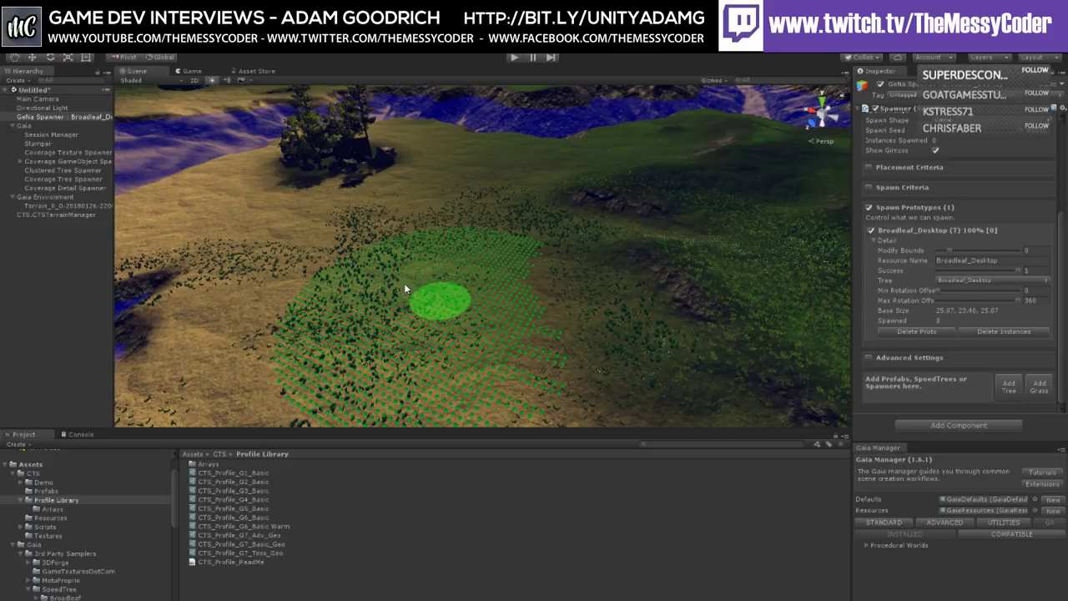
# Step: Settle the spawner at middle-left and zoom in on its green preview grid
pyautogui.moveTo(434, 272)
pyautogui.mouseDown(button='right')
pyautogui.moveTo(420, 265)
pyautogui.moveTo(463, 289)
pyautogui.moveTo(387, 287)
pyautogui.mouseUp(button='right')
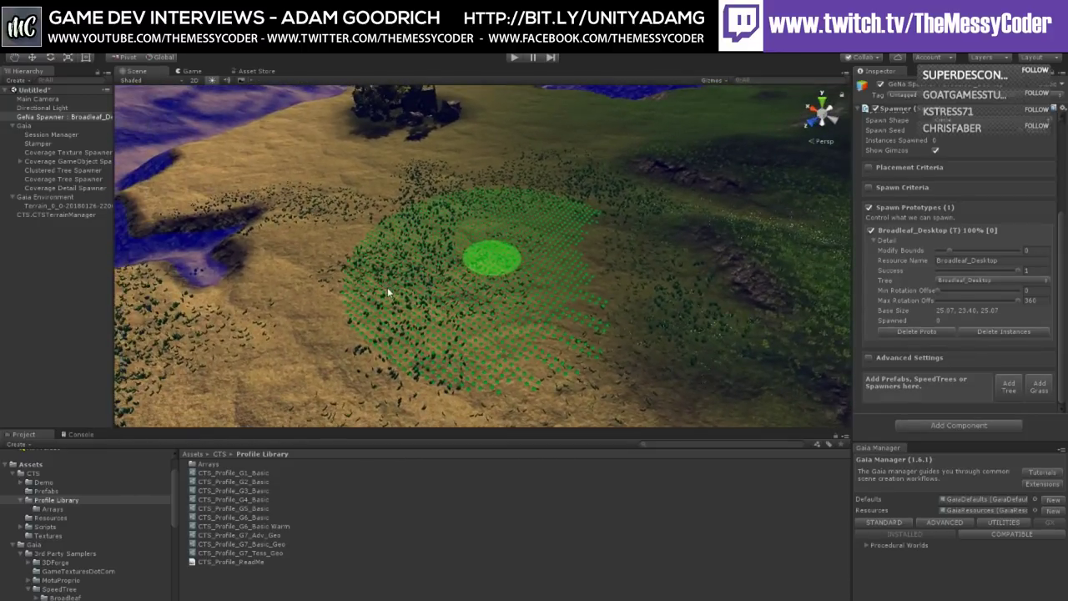
pyautogui.keyDown('ctrl'); pyautogui.click(269, 183); pyautogui.keyUp('ctrl')
pyautogui.keyDown('ctrl'); pyautogui.click(282, 243); pyautogui.keyUp('ctrl')
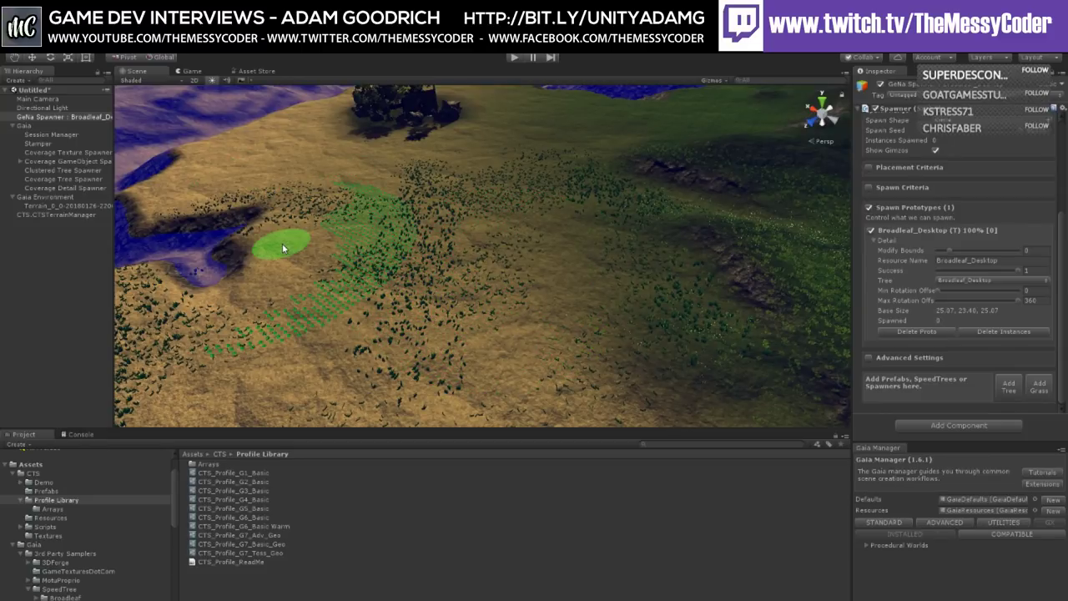
pyautogui.keyDown('ctrl'); pyautogui.click(586, 240); pyautogui.keyUp('ctrl')
pyautogui.keyDown('ctrl'); pyautogui.click(661, 299); pyautogui.keyUp('ctrl')
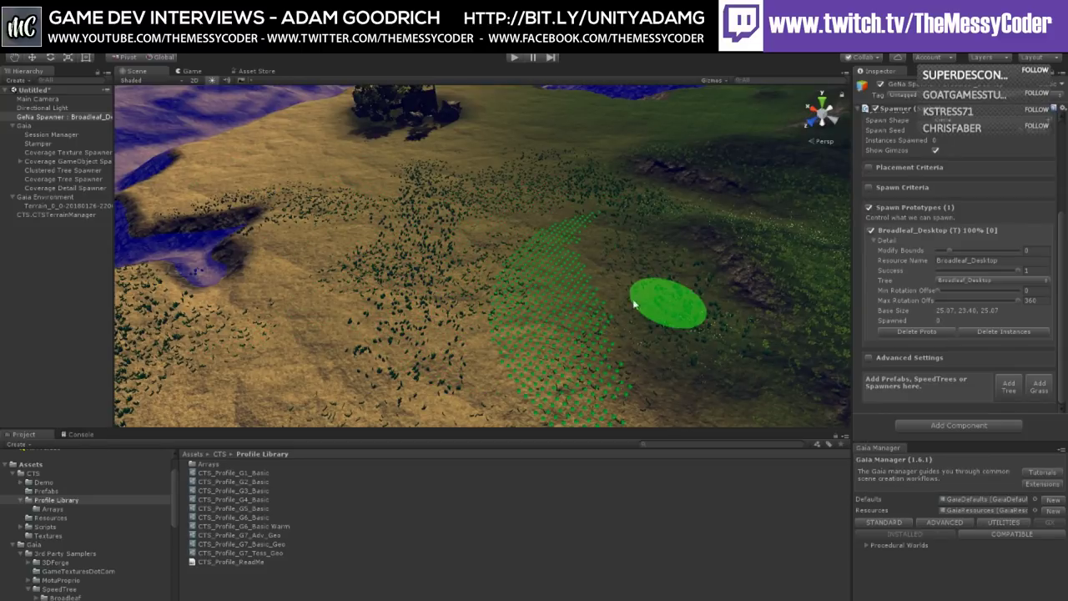
pyautogui.keyDown('ctrl'); pyautogui.click(451, 253); pyautogui.keyUp('ctrl')
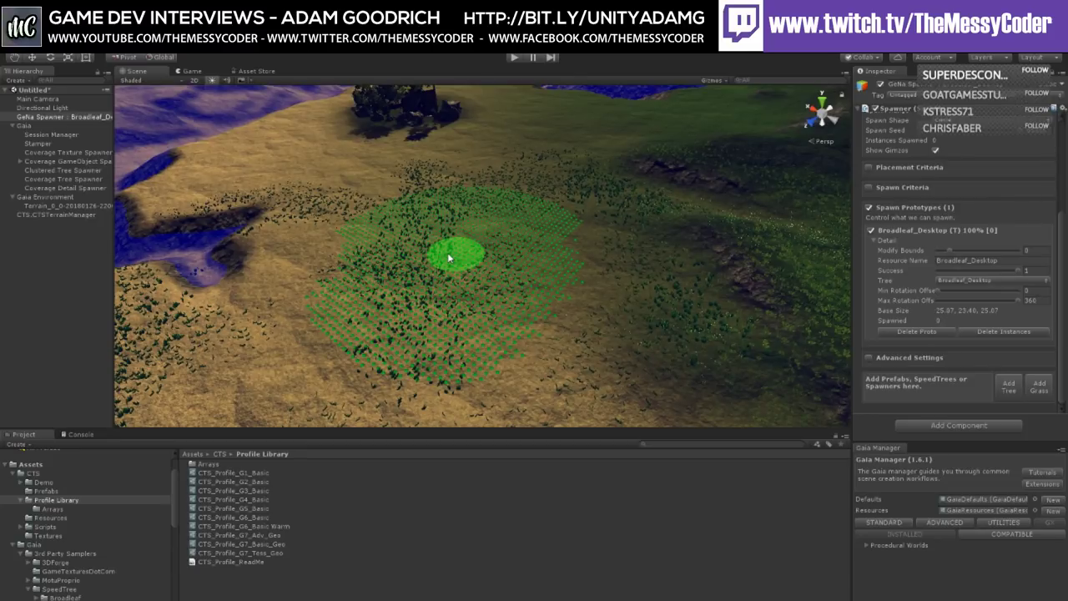
pyautogui.moveTo(491, 314); pyautogui.dragTo(670, 231, button='middle')
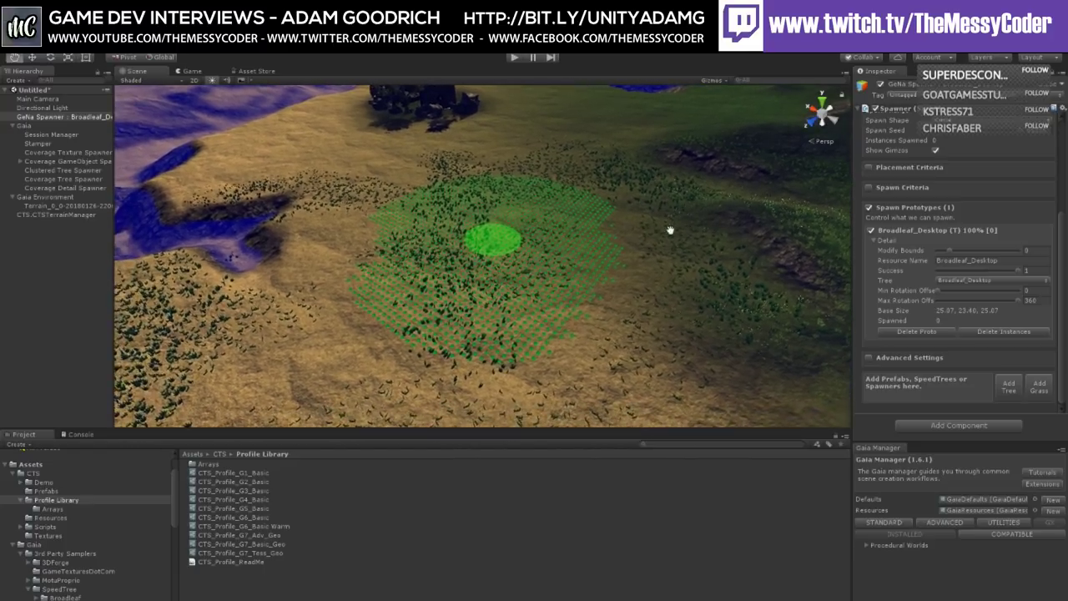
pyautogui.scroll(3, 506, 271)
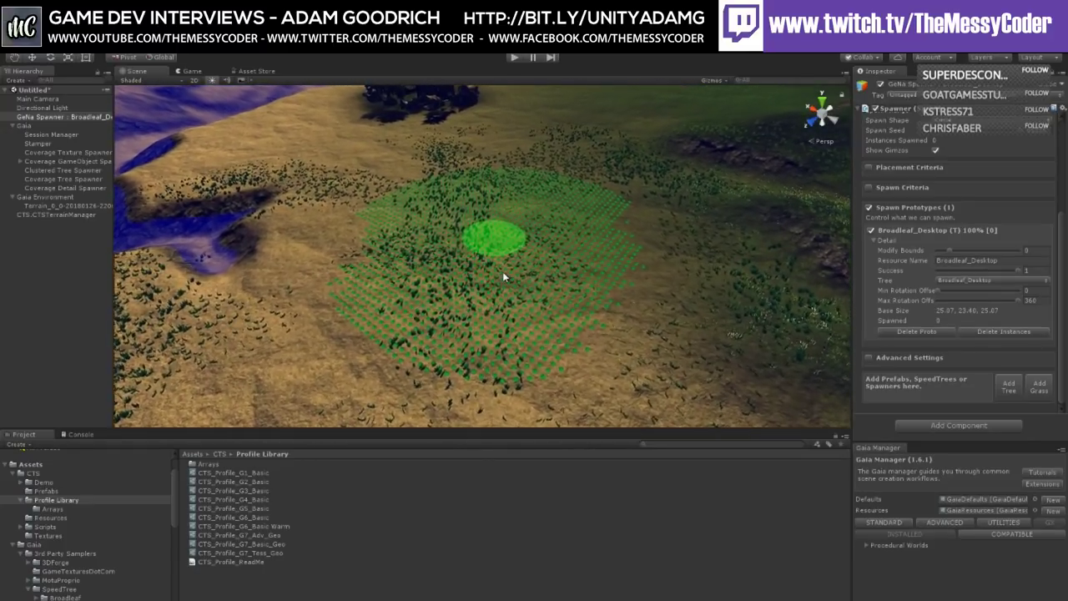
pyautogui.scroll(3, 503, 271)
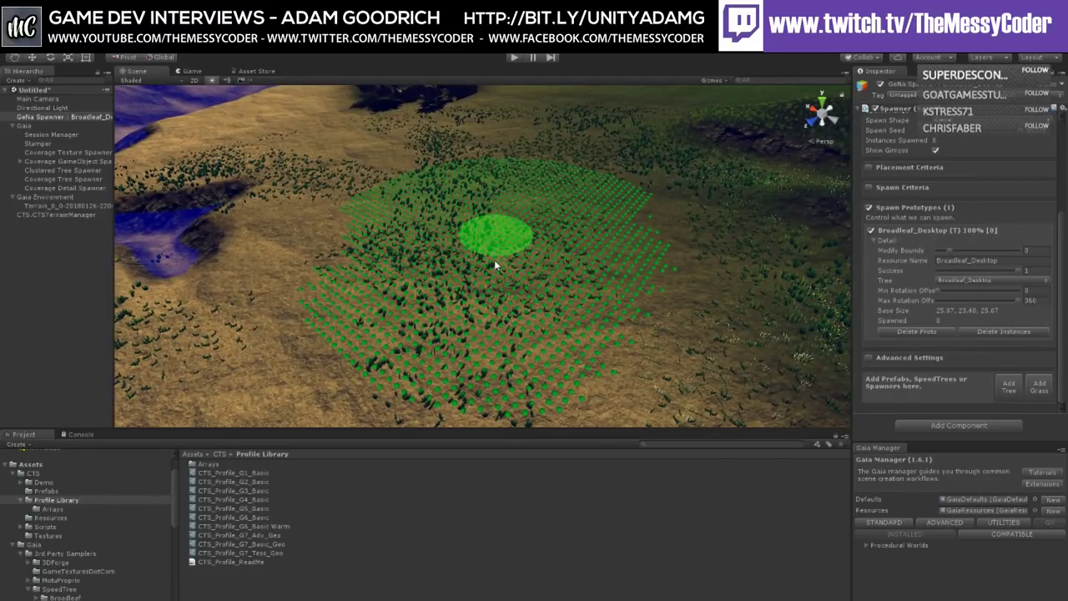
# Step: Spawn two single Broadleaf_Desktop trees at two terrain spots, framing the view on them
pyautogui.keyDown('ctrl'); pyautogui.click(693, 231); pyautogui.keyUp('ctrl')
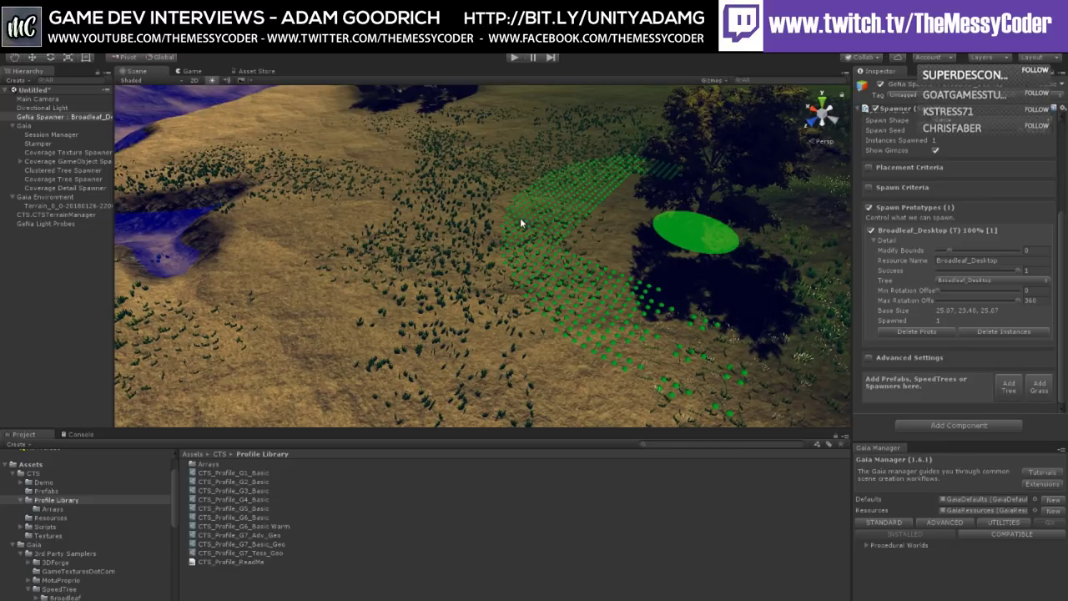
pyautogui.press('f')
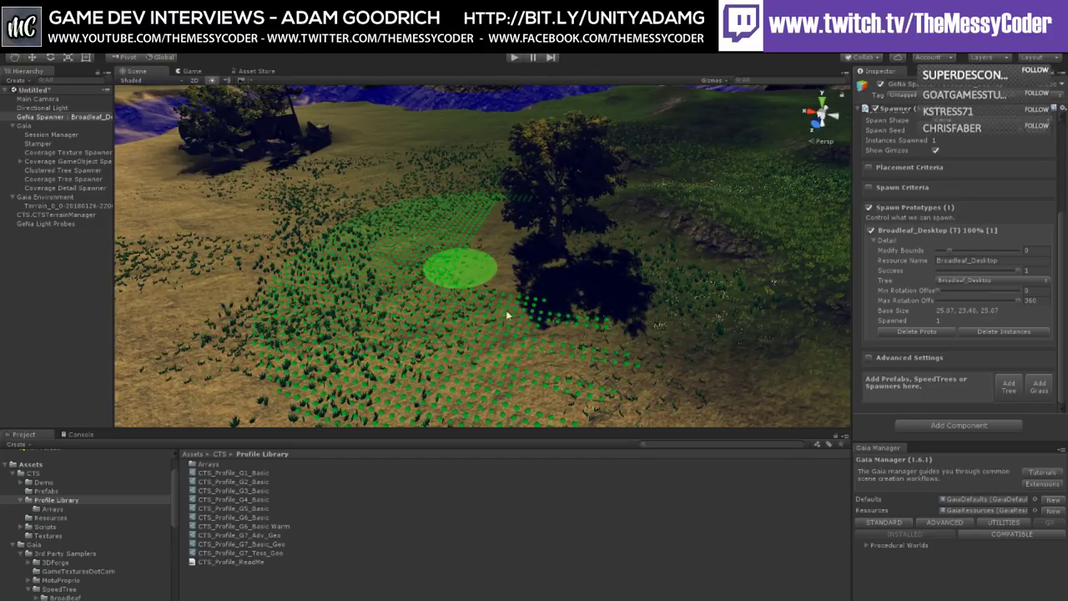
pyautogui.click(390, 224)
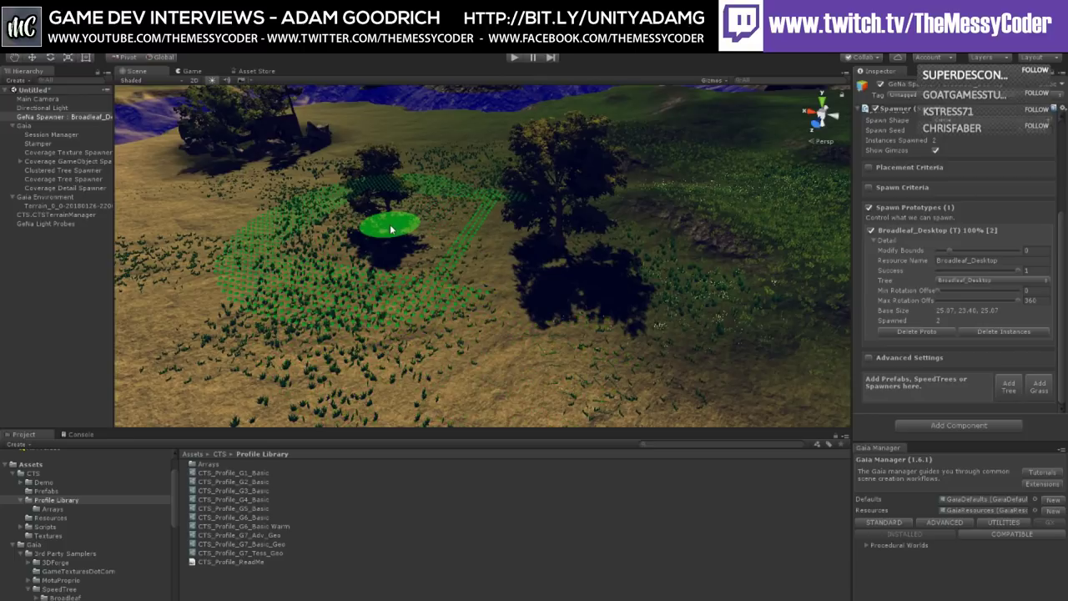
pyautogui.keyDown('alt'); pyautogui.moveTo(417, 294); pyautogui.dragTo(348, 296); pyautogui.keyUp('alt')
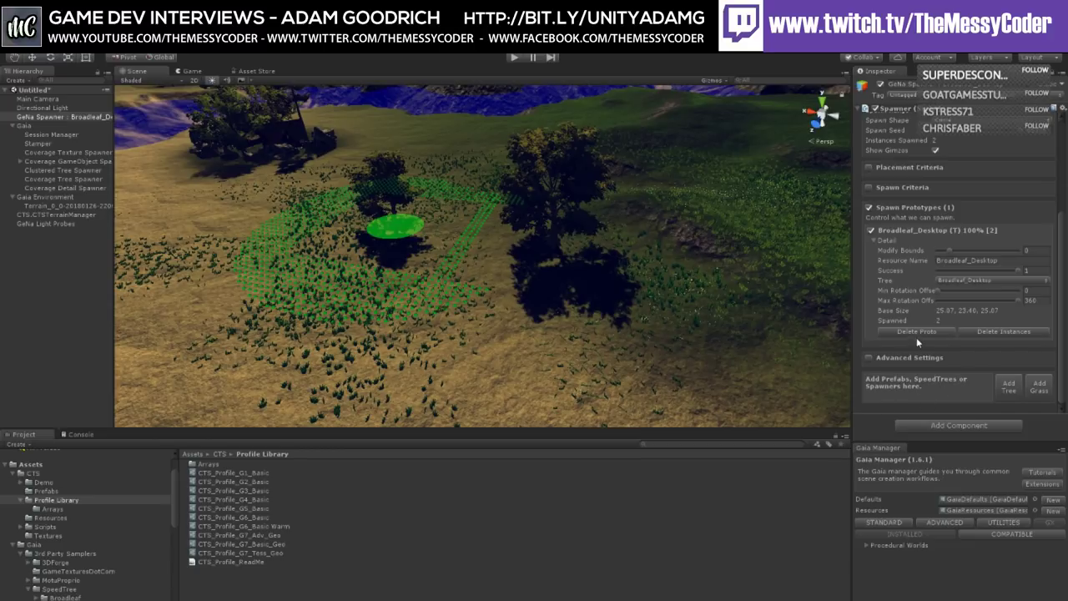
pyautogui.scroll(5, 914, 337)
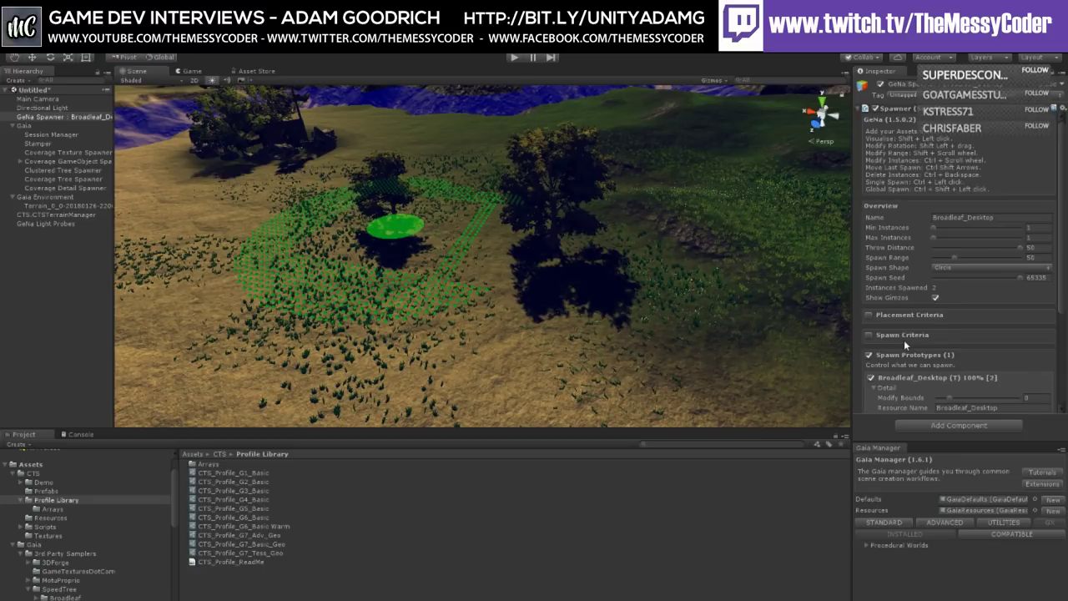
# Step: Set the Broadleaf spawner's instance count to 5 minimum and 20 maximum
pyautogui.click(1033, 237)
pyautogui.write('15')
pyautogui.press('Return')
pyautogui.write('20')
pyautogui.click(1033, 228)
# Step: Widen the spawner's Spawn Range and set its Throw Distance to 25
pyautogui.moveTo(959, 260)
pyautogui.mouseDown()
pyautogui.moveTo(1010, 258)
pyautogui.moveTo(960, 256)
pyautogui.moveTo(980, 256)
pyautogui.mouseUp()
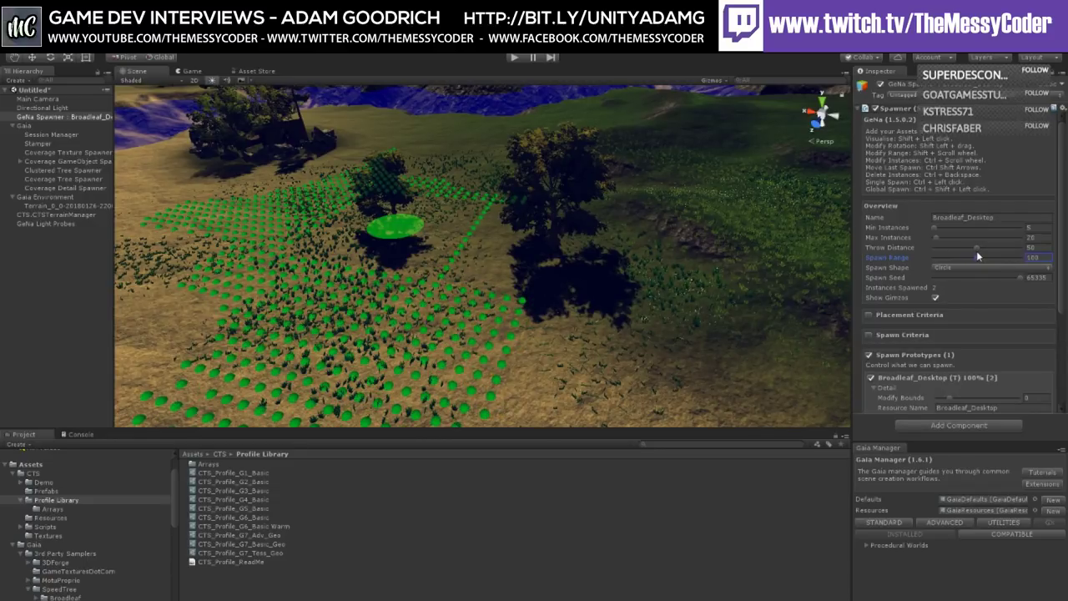
pyautogui.click(977, 247)
pyautogui.moveTo(976, 247); pyautogui.dragTo(955, 247)
pyautogui.click(1025, 247)
pyautogui.write('25')
pyautogui.moveTo(492, 247); pyautogui.dragTo(592, 315, button='right')
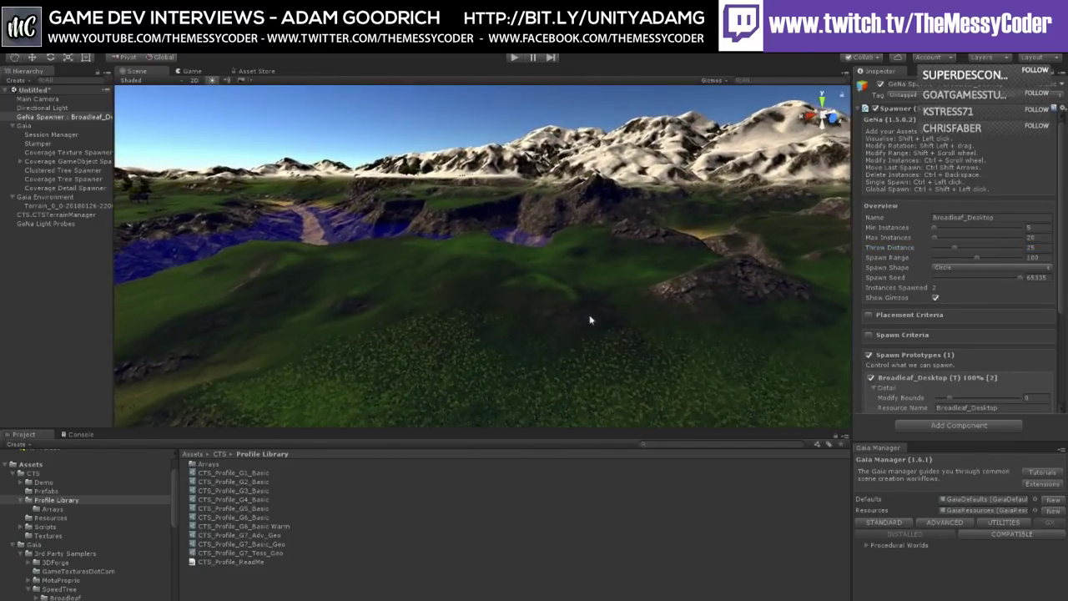
# Step: Select the GeNa spawner and preview its tree spawn area on the green meadow
pyautogui.keyDown('shift'); pyautogui.click(486, 296); pyautogui.keyUp('shift')
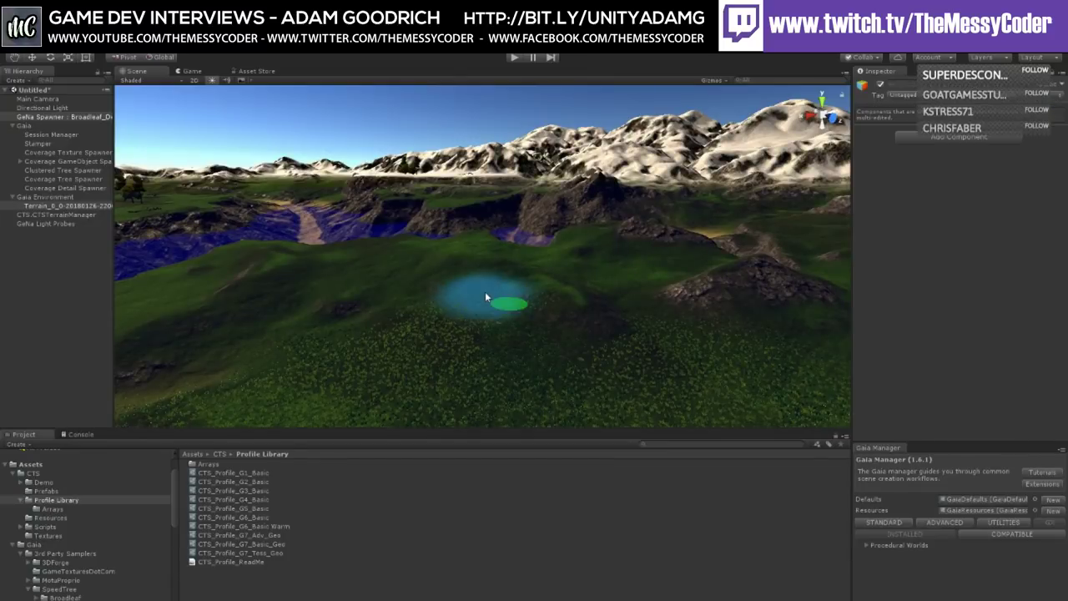
pyautogui.keyDown('shift'); pyautogui.click(481, 310); pyautogui.keyUp('shift')
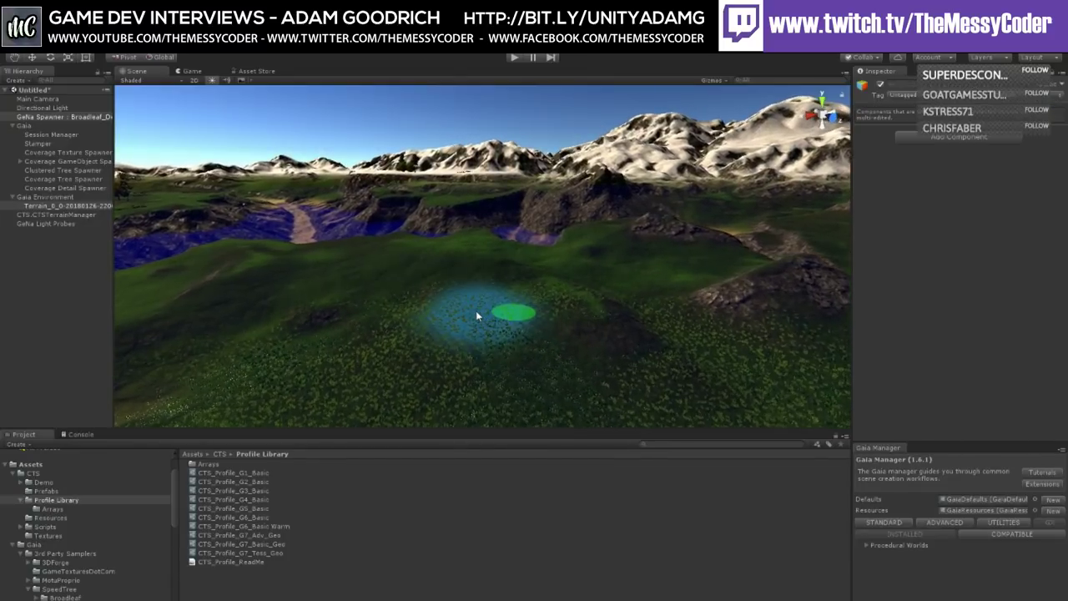
pyautogui.moveTo(499, 287); pyautogui.dragTo(544, 269, button='right')
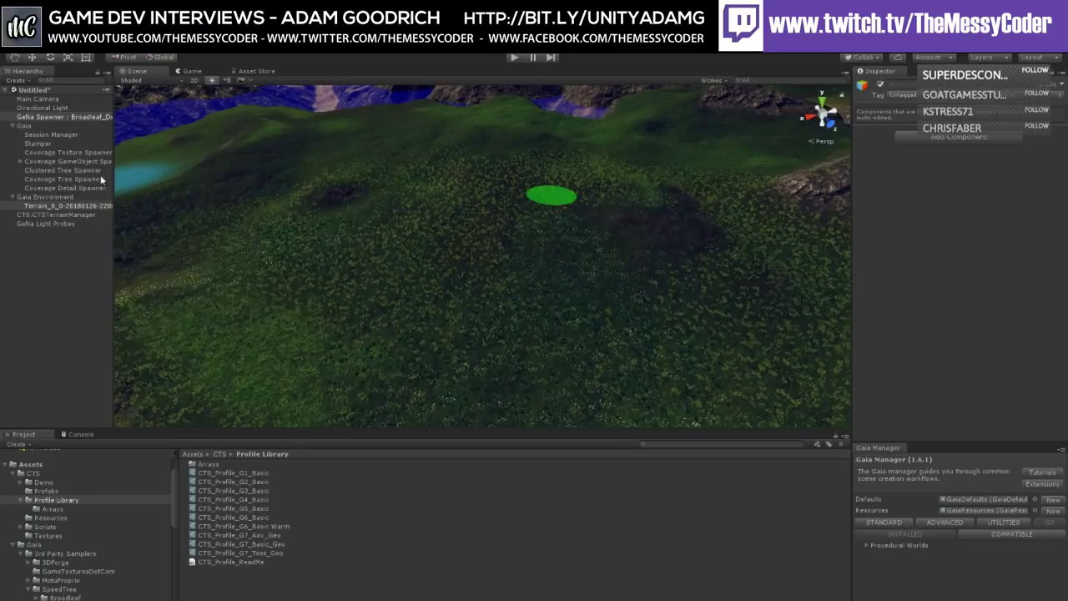
pyautogui.click(37, 118)
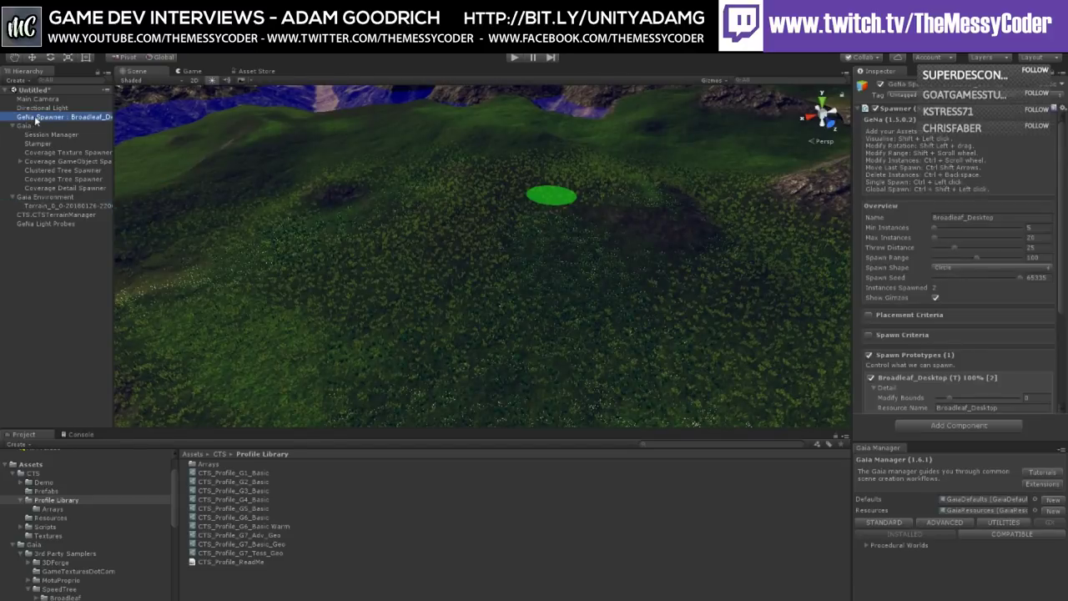
pyautogui.moveTo(580, 181); pyautogui.dragTo(551, 201, button='middle')
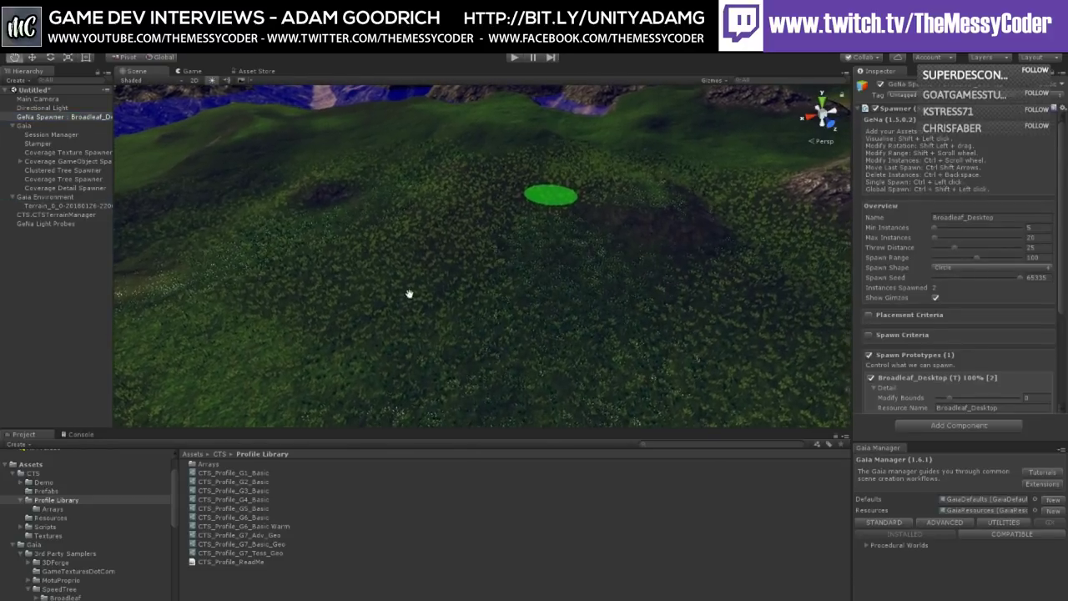
pyautogui.keyDown('ctrl'); pyautogui.keyDown('shift'); pyautogui.click(502, 213); pyautogui.keyUp('shift'); pyautogui.keyUp('ctrl')
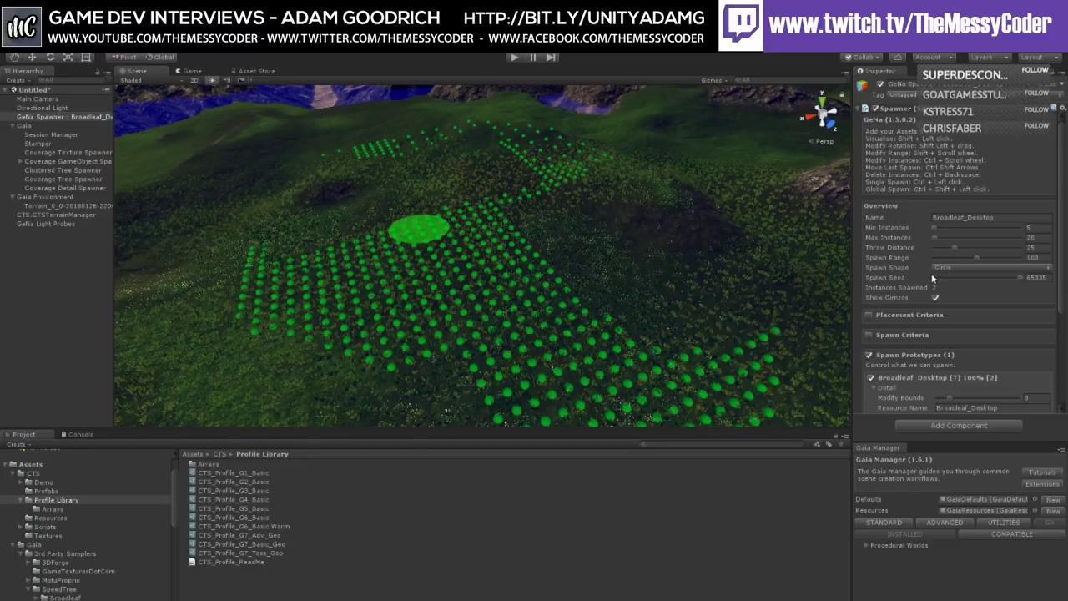
# Step: Expand Spawn Criteria to show height (Min Height 50, Range 30) and slope (Range 30) checks
pyautogui.scroll(-3, 630, 316)
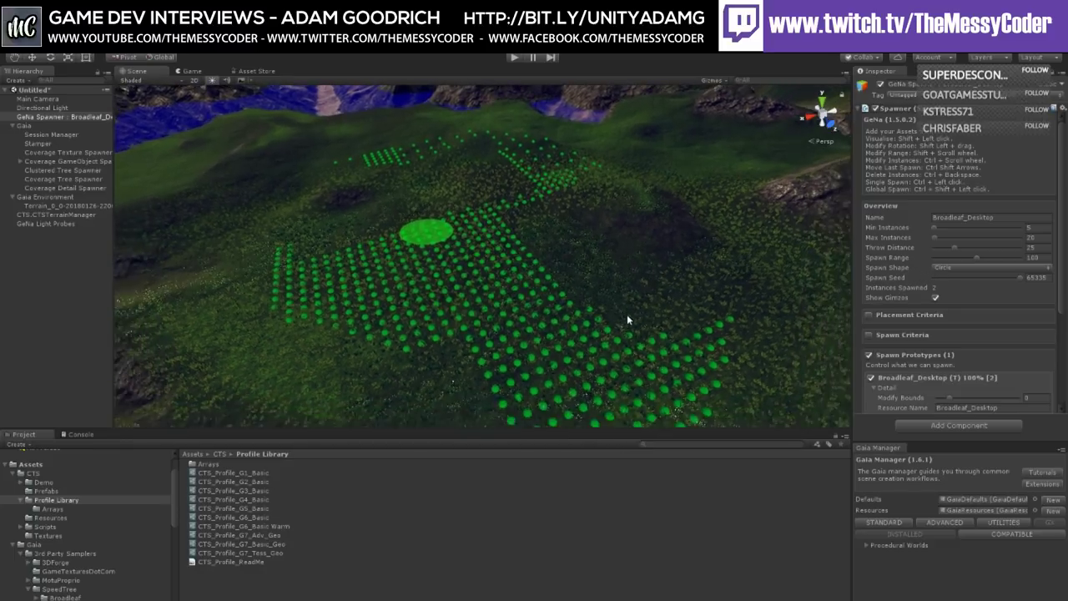
pyautogui.scroll(-5, 627, 314)
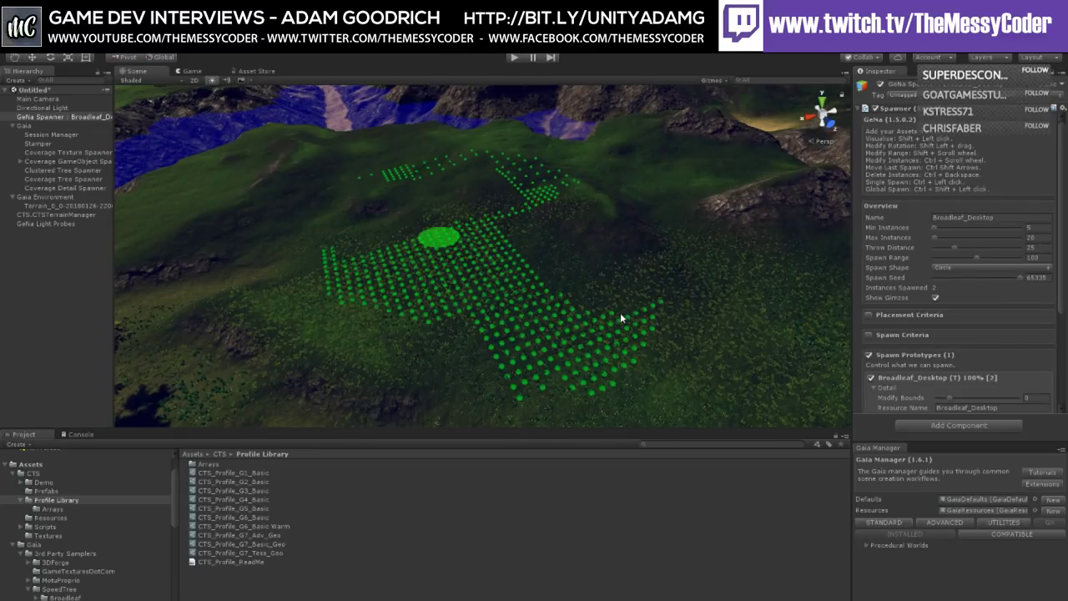
pyautogui.scroll(-2, 620, 312)
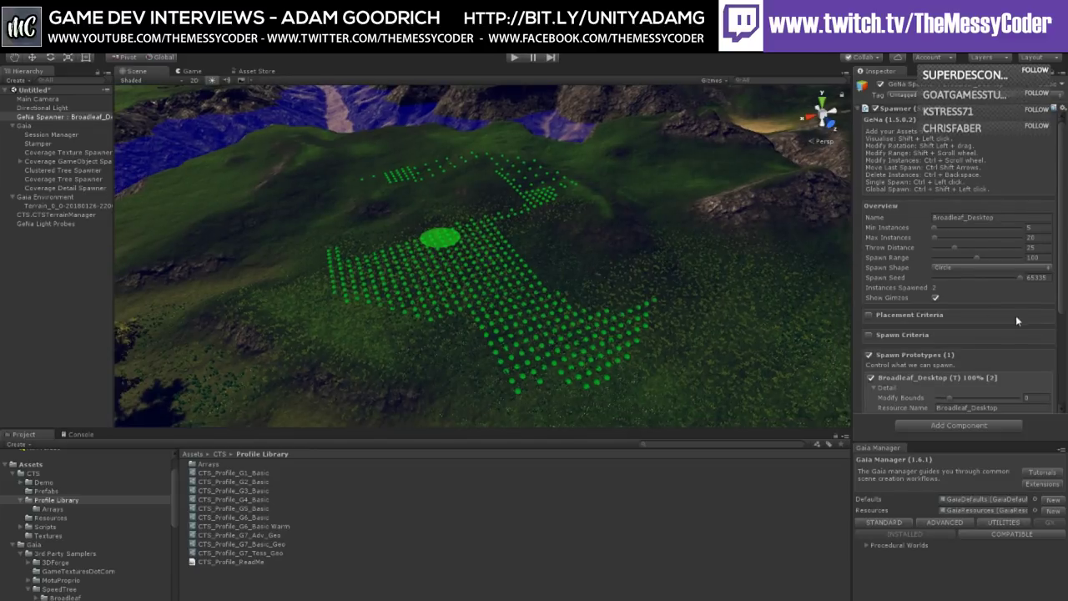
pyautogui.scroll(-5, 1010, 322)
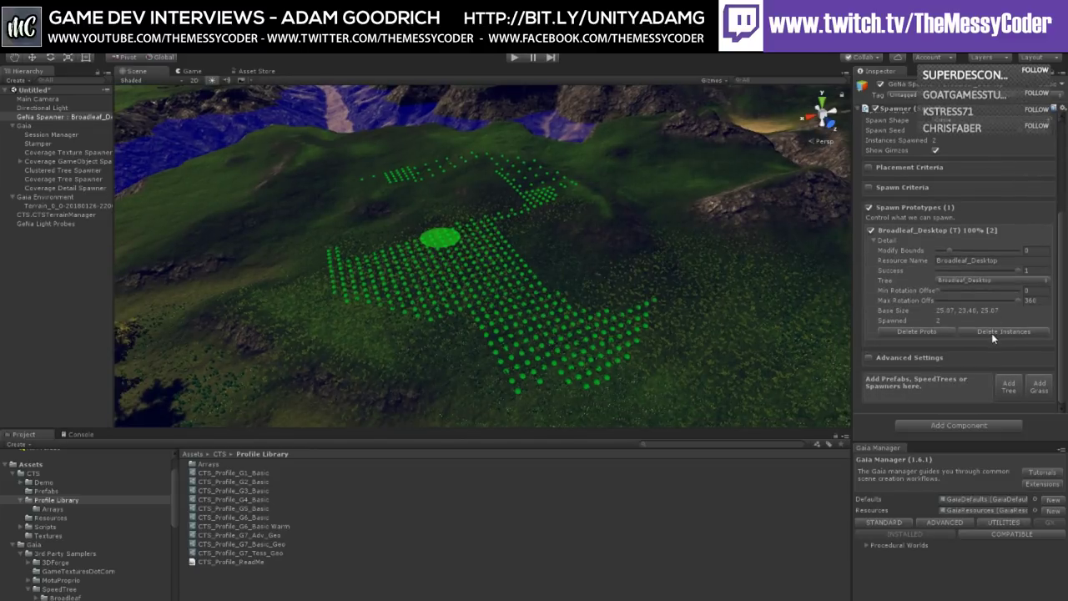
pyautogui.click(901, 187)
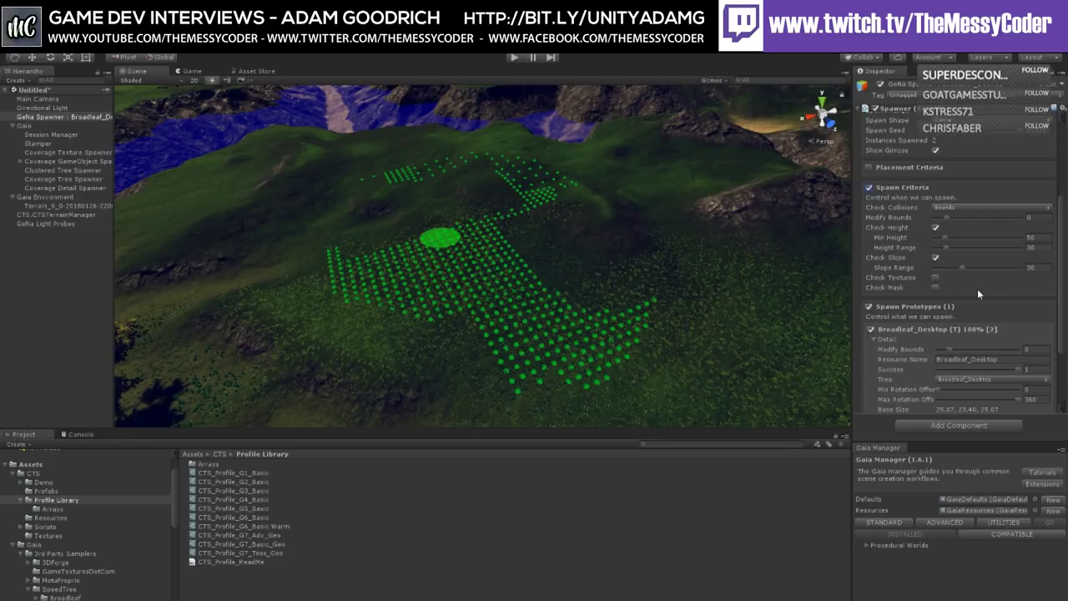
# Step: Adjust the spawner's Slope Range to 38.6
pyautogui.press('w')
pyautogui.moveTo(961, 268); pyautogui.dragTo(993, 268)
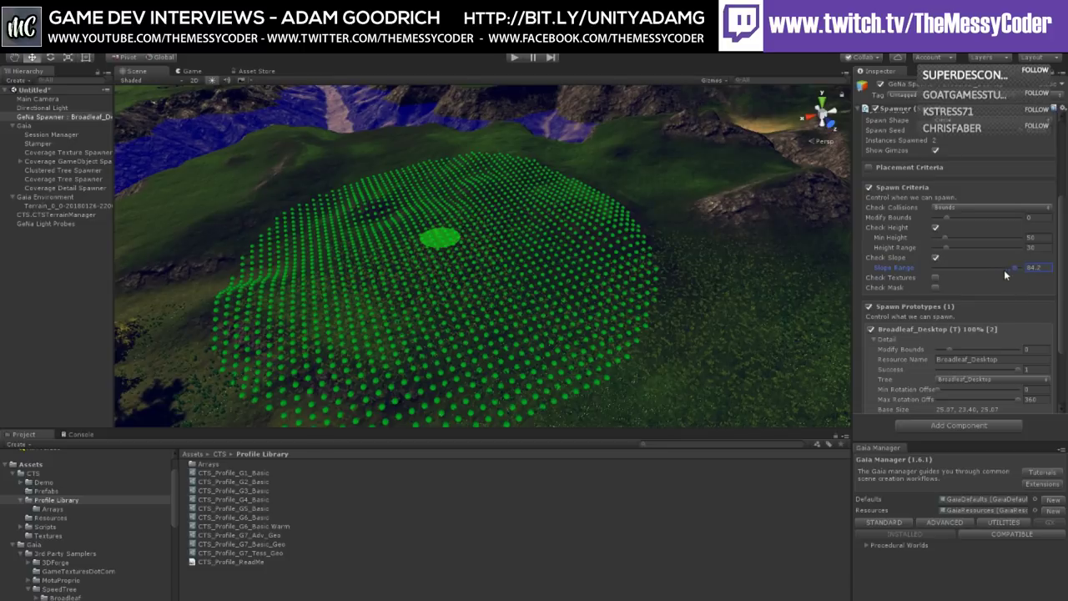
pyautogui.moveTo(995, 269); pyautogui.dragTo(971, 265)
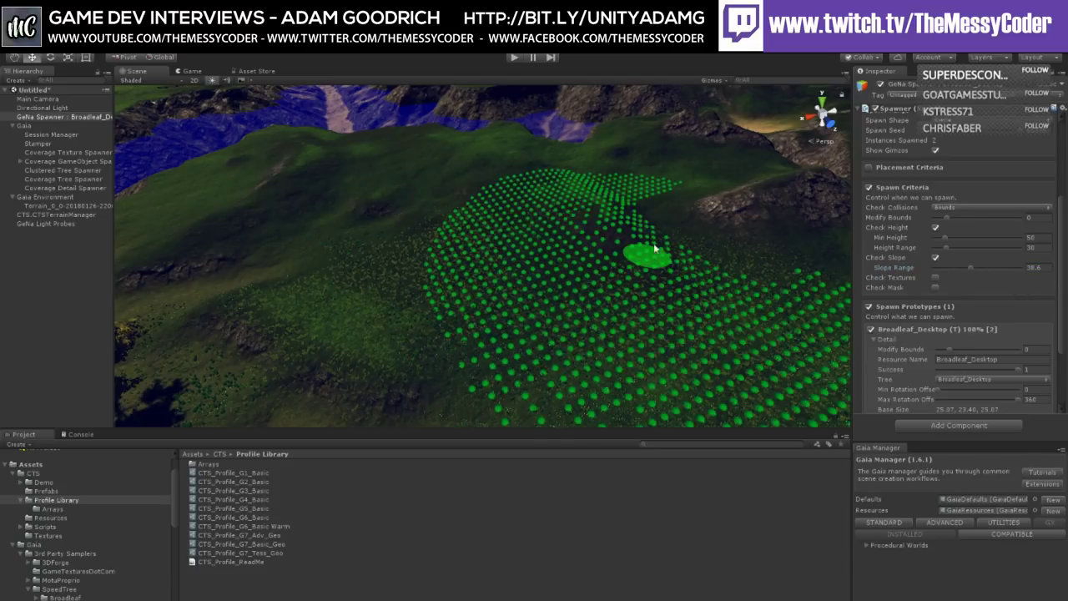
# Step: Move the spawn point up the hillside and spawn a tree cluster, 19 instances total
pyautogui.keyDown('ctrl'); pyautogui.click(681, 214); pyautogui.keyUp('ctrl')
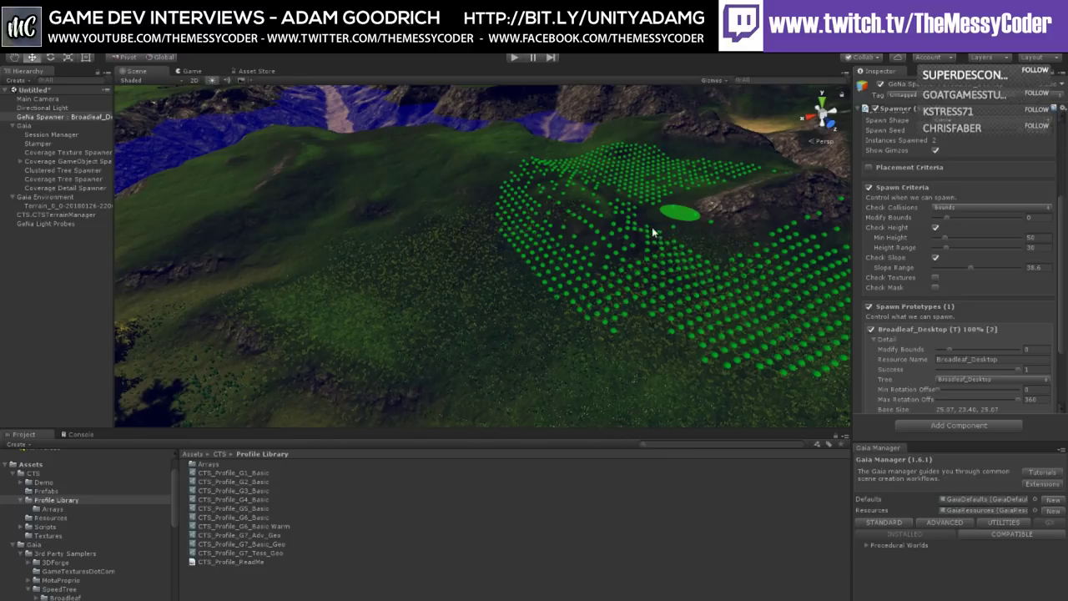
pyautogui.keyDown('ctrl'); pyautogui.click(668, 218); pyautogui.keyUp('ctrl')
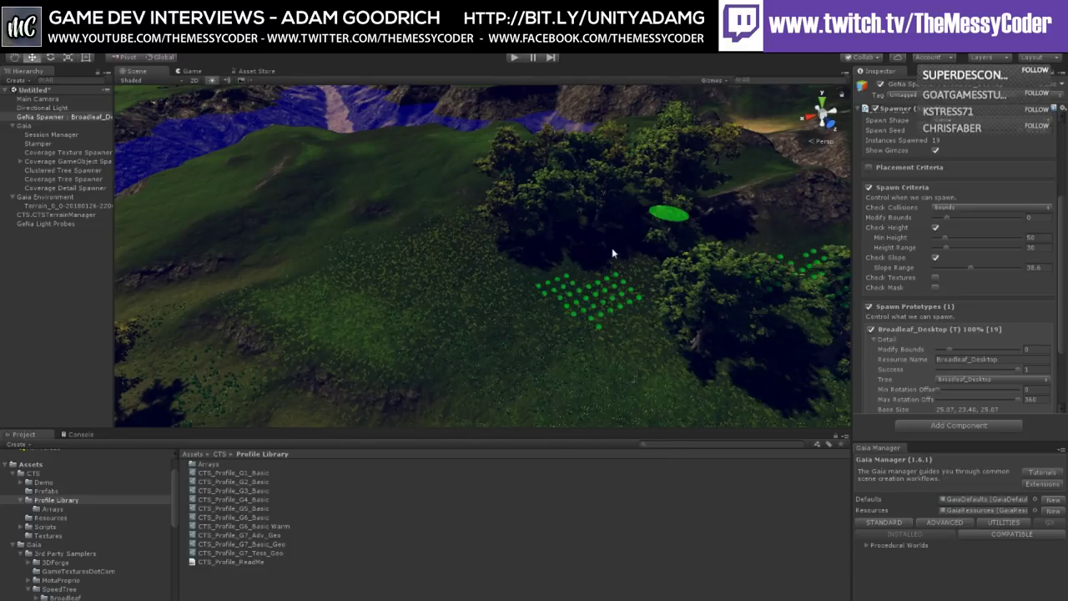
pyautogui.moveTo(606, 285); pyautogui.dragTo(413, 239, button='right')
pyautogui.press('f')
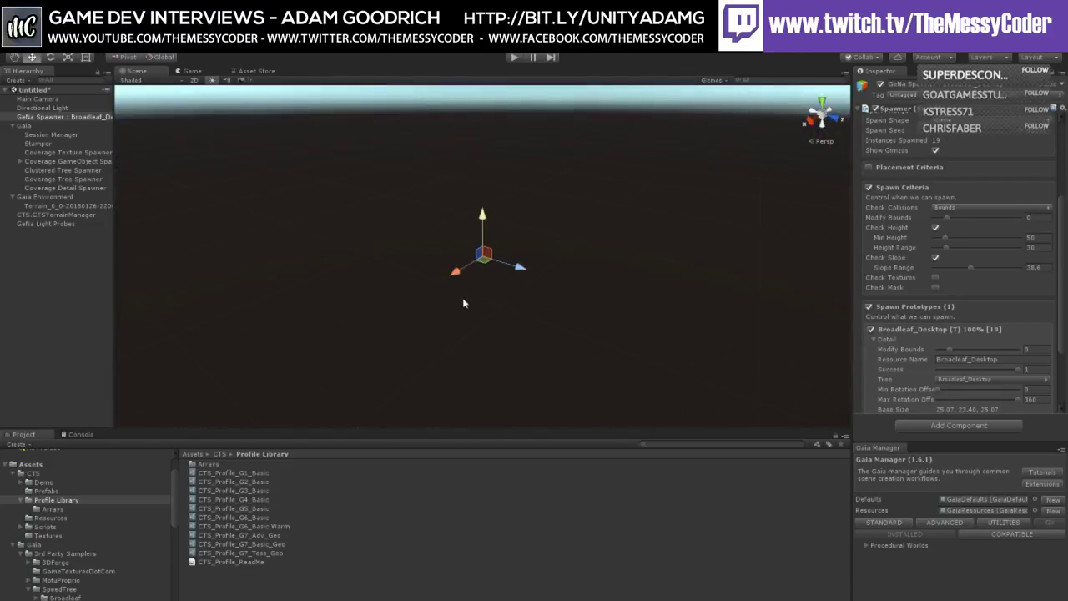
# Step: Frame the Terrain and fly around to inspect the broadleaf cluster among grass and flowers
pyautogui.click(54, 207)
pyautogui.doubleClick(45, 206)
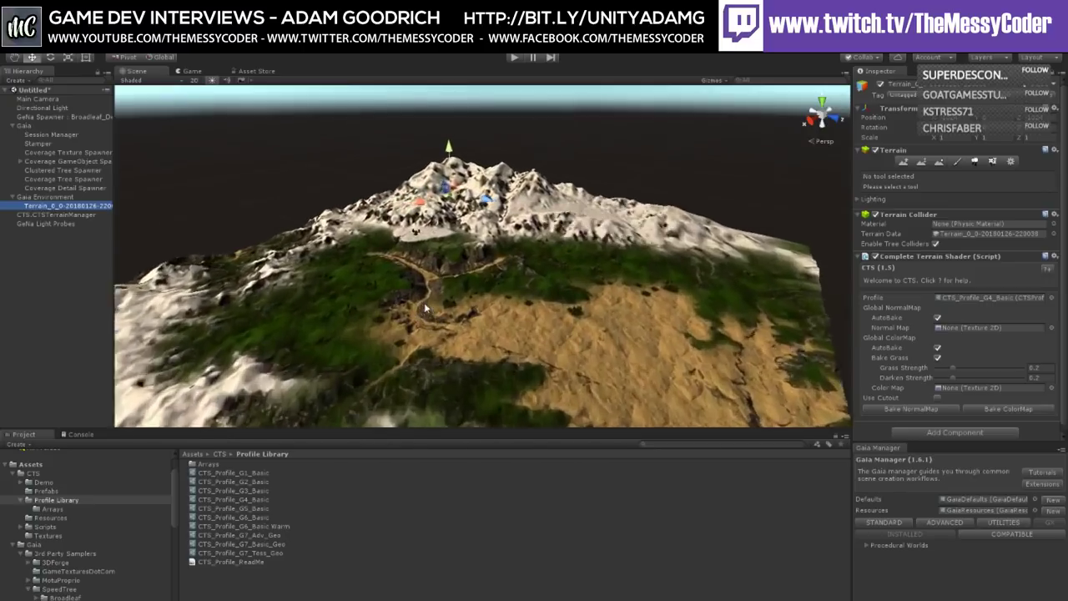
pyautogui.scroll(8, 441, 298)
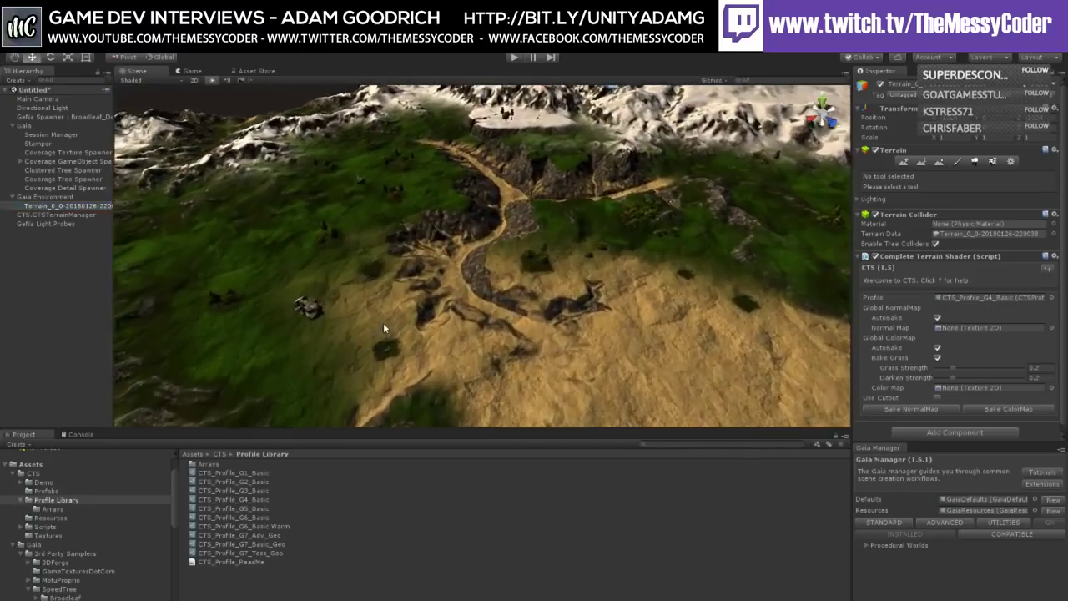
pyautogui.moveTo(386, 322); pyautogui.dragTo(691, 308, button='right')
pyautogui.moveTo(692, 308); pyautogui.dragTo(484, 262, button='middle')
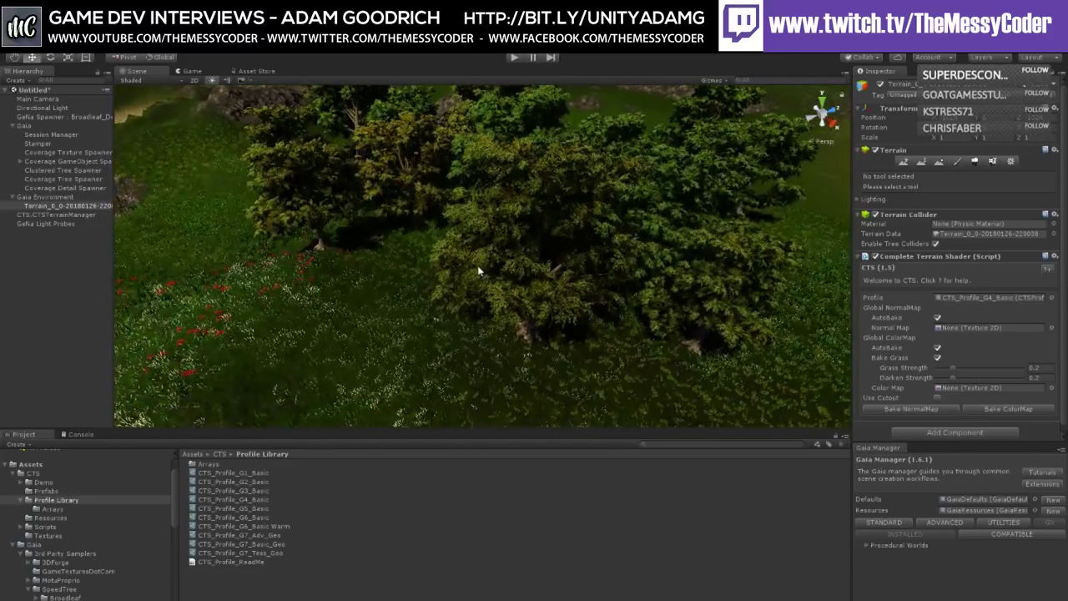
pyautogui.moveTo(468, 269); pyautogui.dragTo(406, 265, button='right')
pyautogui.moveTo(407, 265); pyautogui.dragTo(407, 241, button='middle')
pyautogui.scroll(-5, 407, 251)
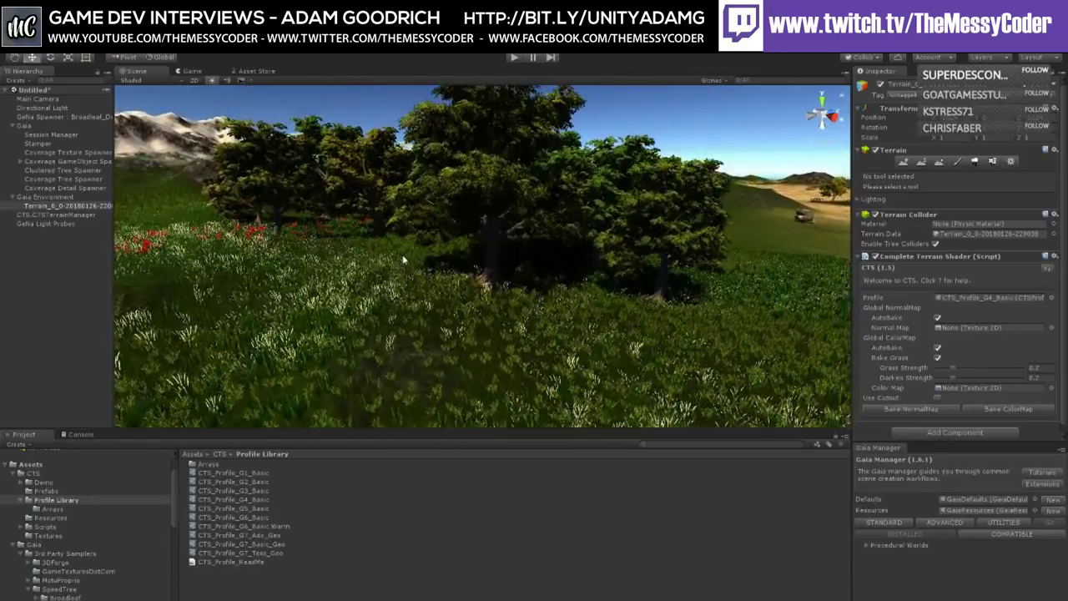
pyautogui.moveTo(401, 265); pyautogui.dragTo(428, 307, button='right')
pyautogui.scroll(5, 430, 298)
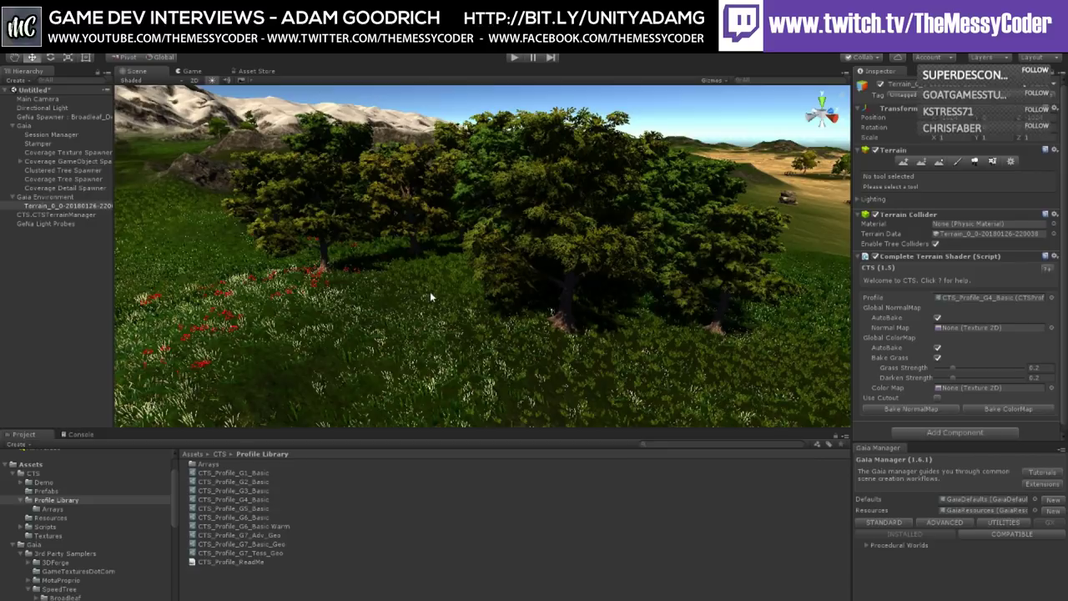
pyautogui.scroll(-10, 430, 297)
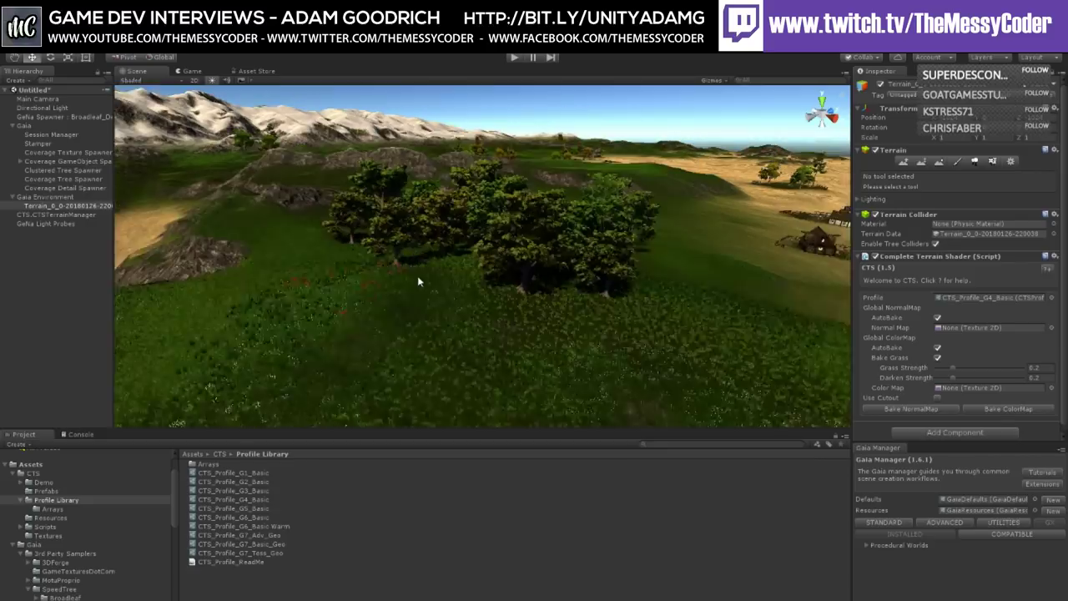
pyautogui.moveTo(463, 263); pyautogui.dragTo(359, 288, button='right')
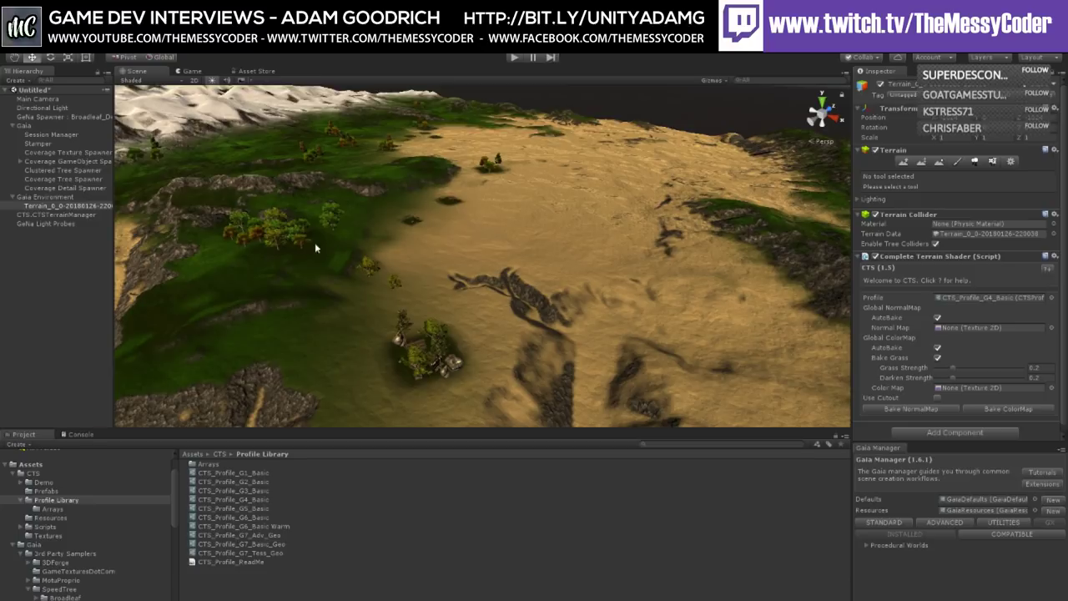
# Step: Deselect the Broadleaf spawner and create a new empty GeNa Spawner under GeNa Spawners
pyautogui.click(50, 117)
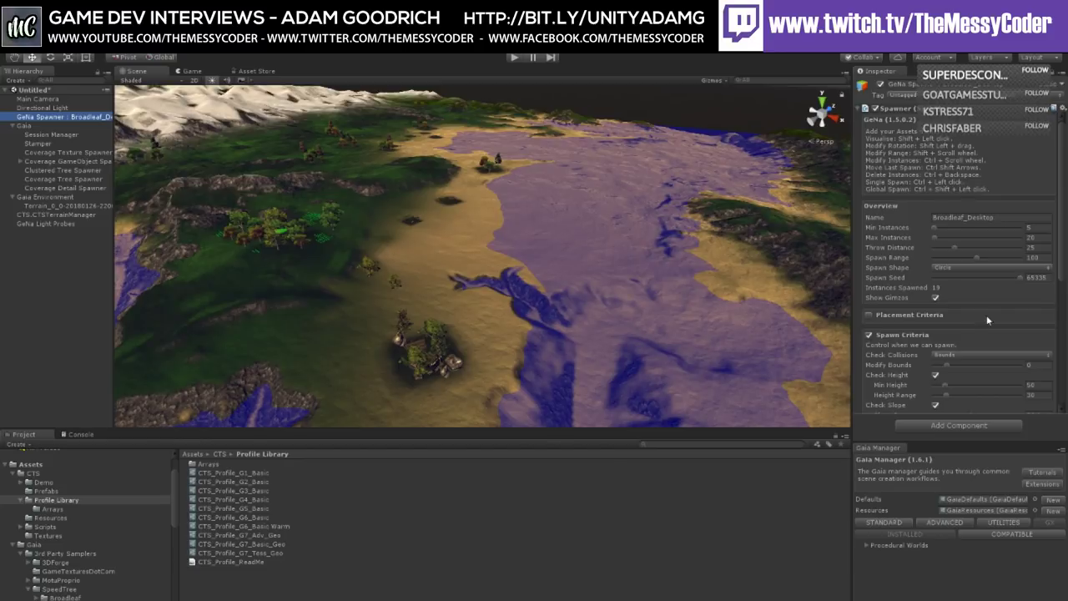
pyautogui.scroll(-4, 932, 326)
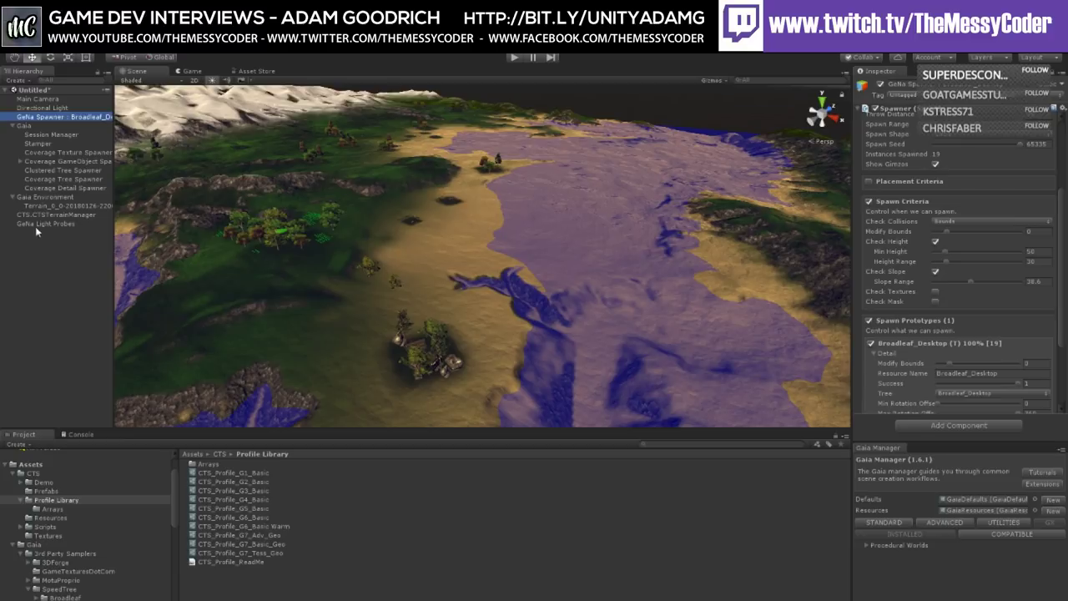
pyautogui.click(16, 238)
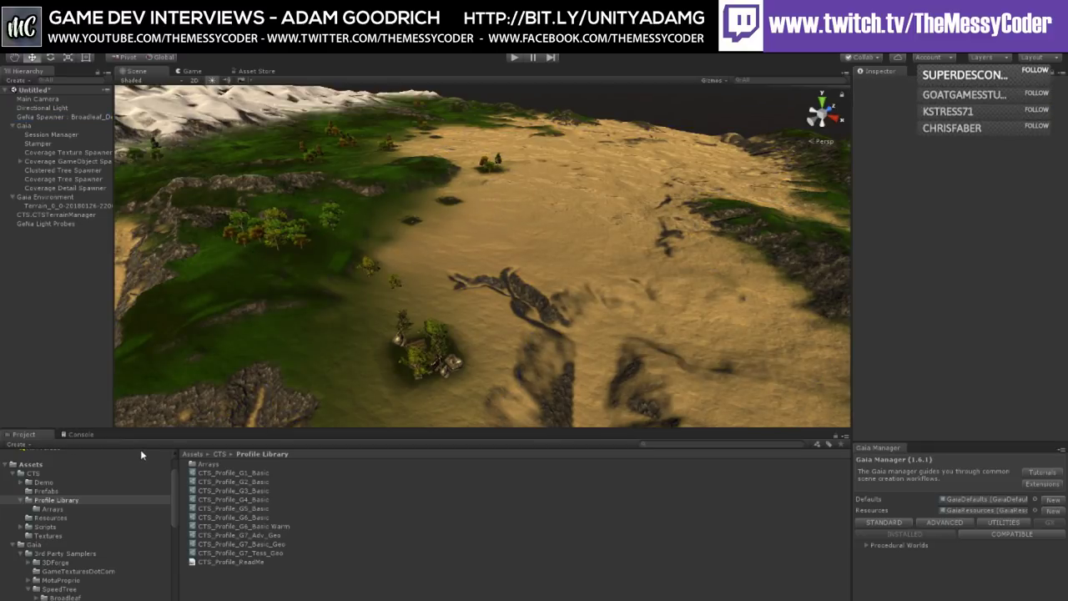
pyautogui.hotkey('ctrl', 'z')
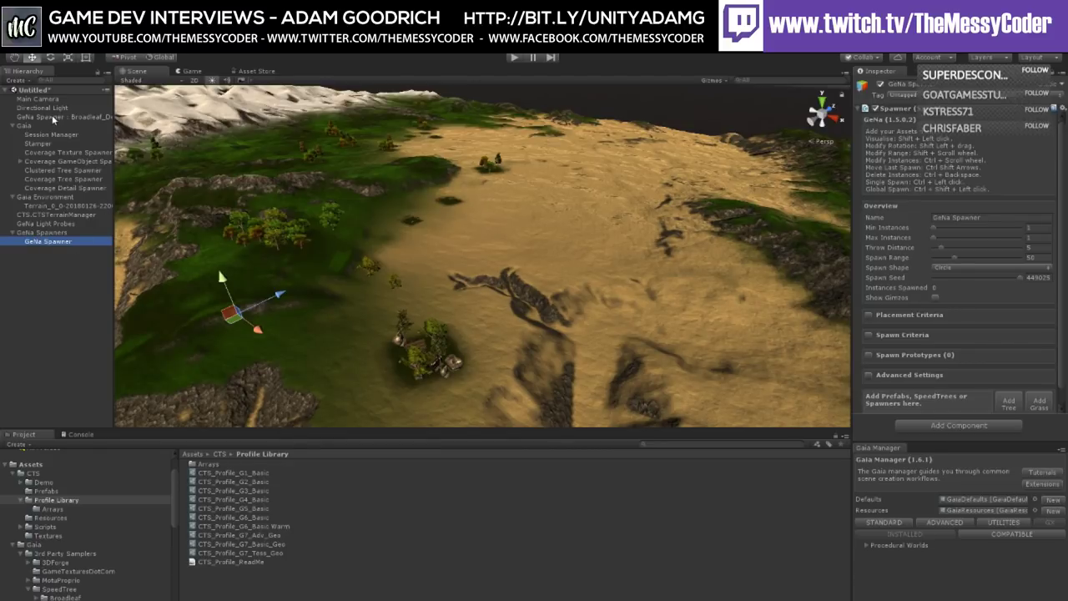
# Step: Move the Broadleaf spawner into GeNa Spawners and give the new spawner a tree prototype
pyautogui.moveTo(55, 118); pyautogui.dragTo(59, 242)
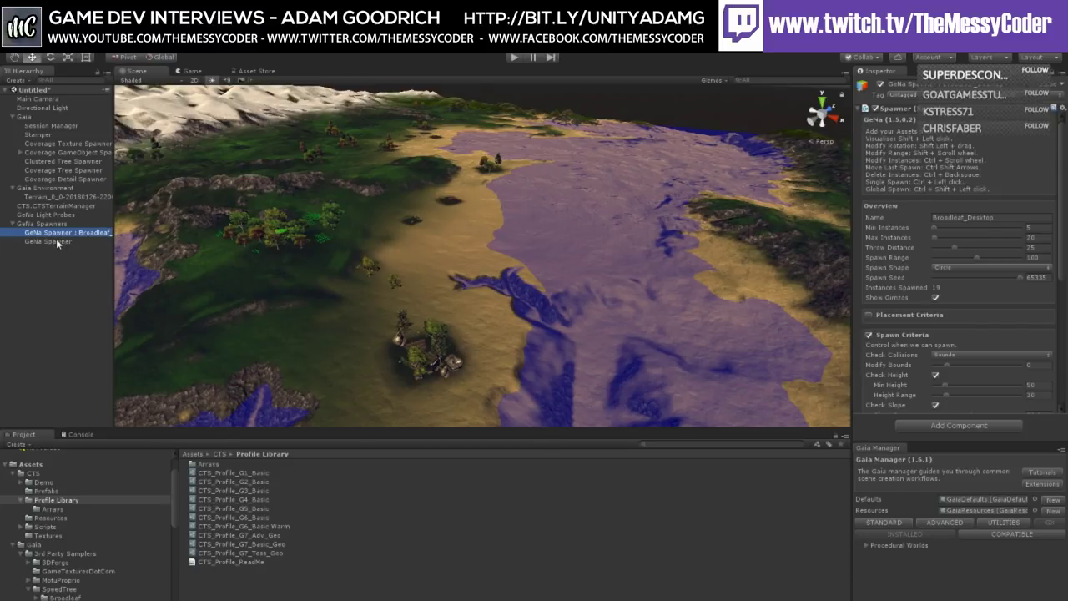
pyautogui.click(55, 240)
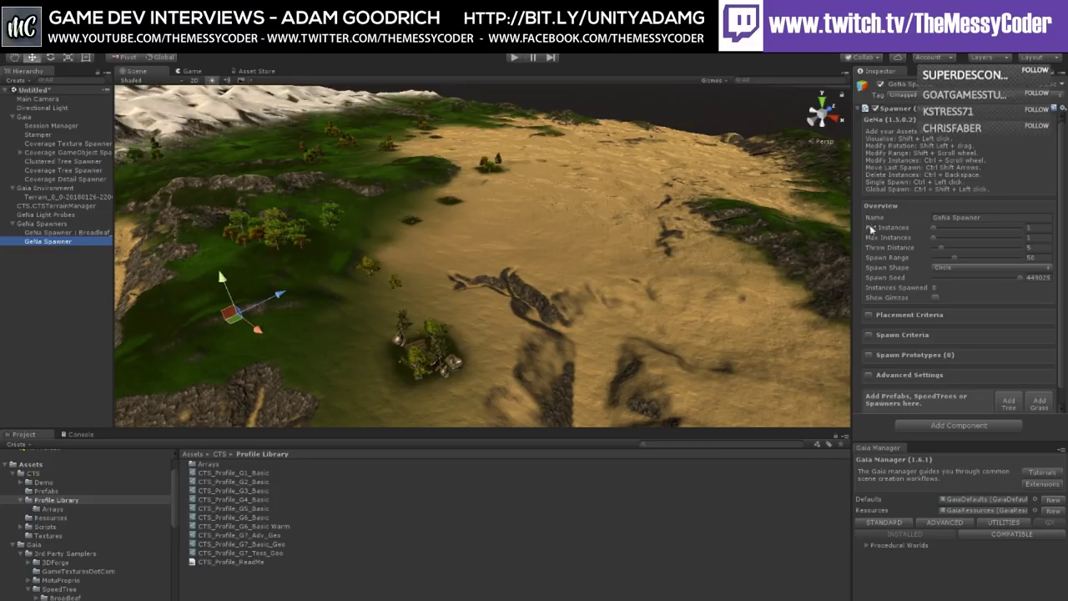
pyautogui.click(1009, 401)
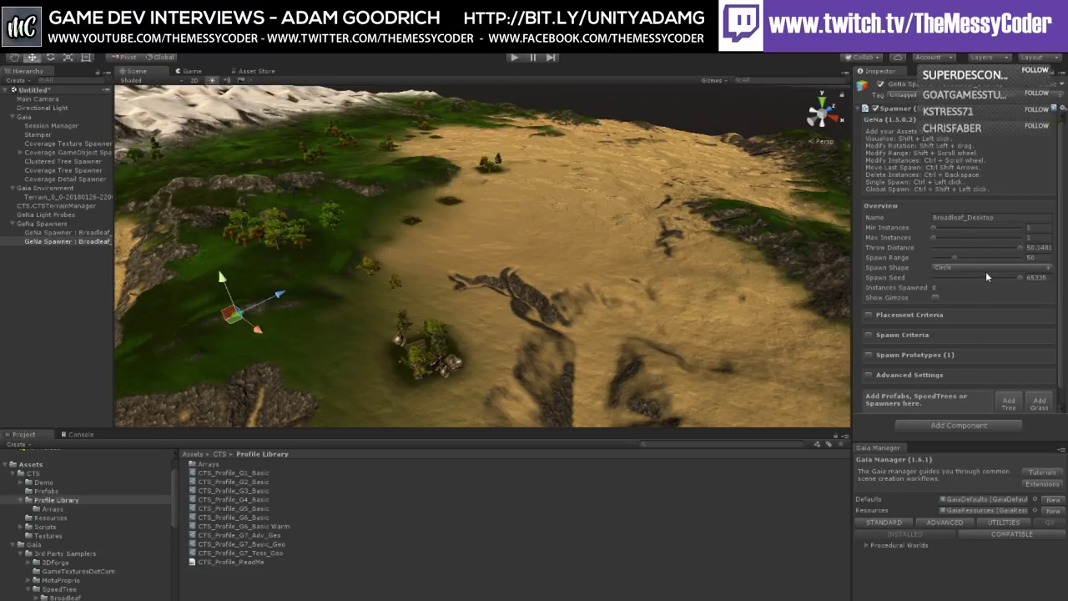
# Step: Change the new spawner's prototype tree from Broadleaf_Desktop to Conifer_Desktop
pyautogui.scroll(-1, 969, 305)
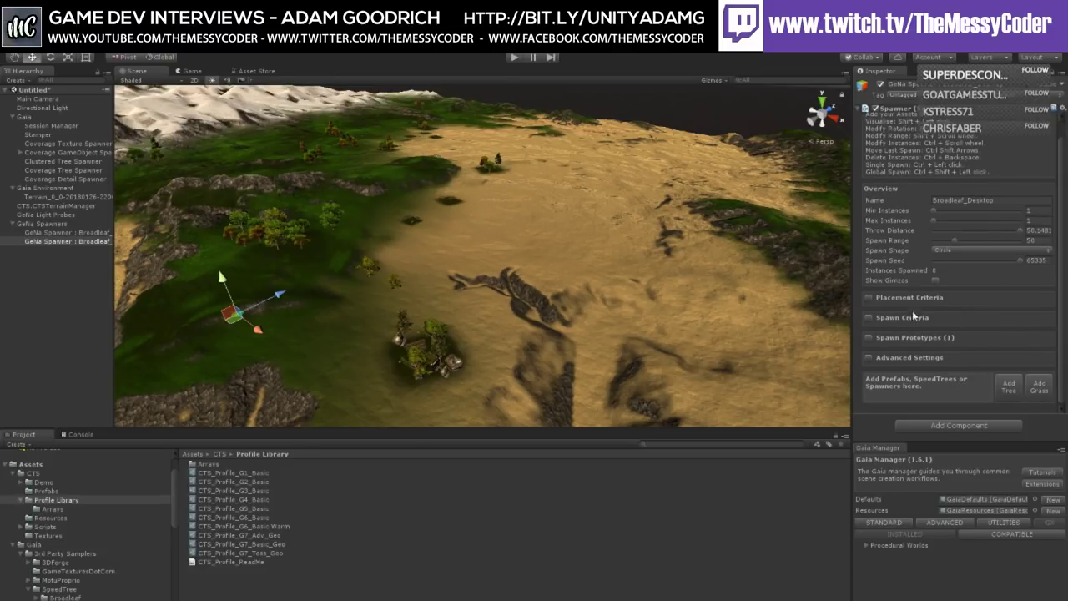
pyautogui.click(914, 337)
pyautogui.scroll(-2, 914, 340)
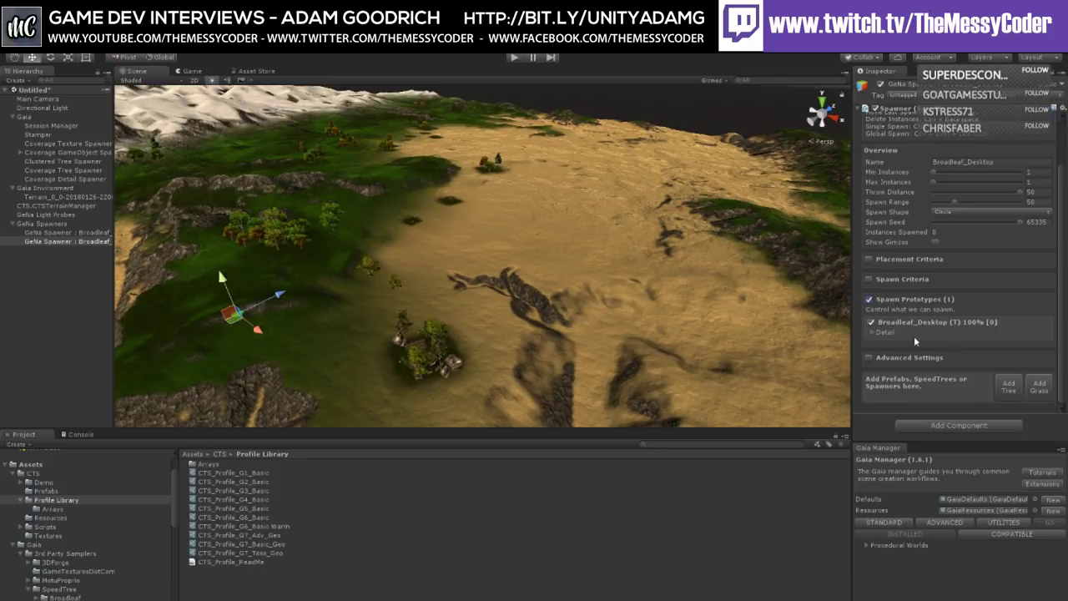
pyautogui.click(874, 332)
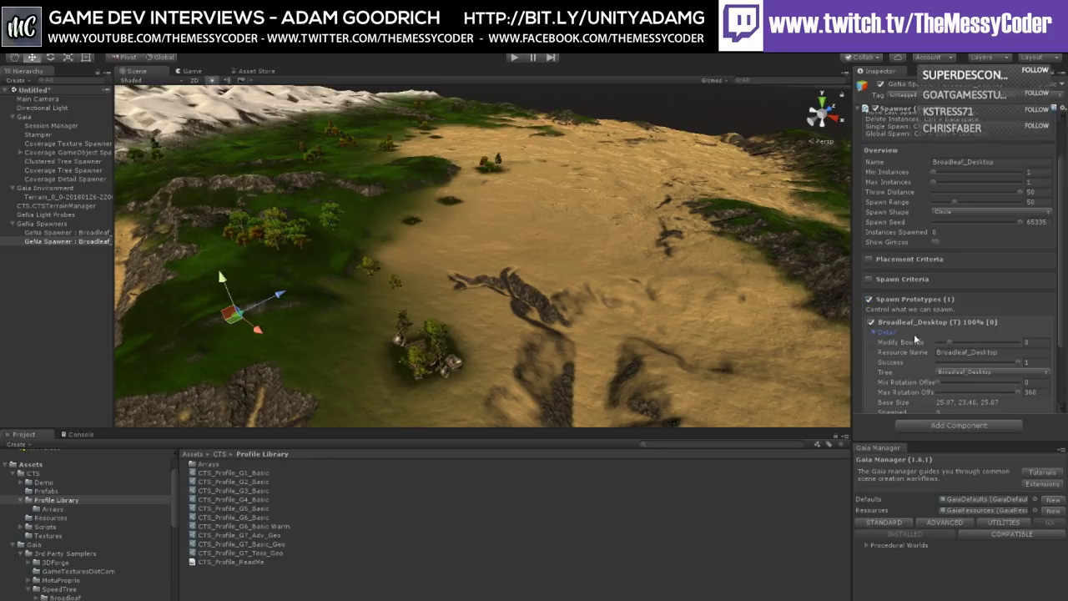
pyautogui.scroll(-4, 972, 343)
pyautogui.click(970, 281)
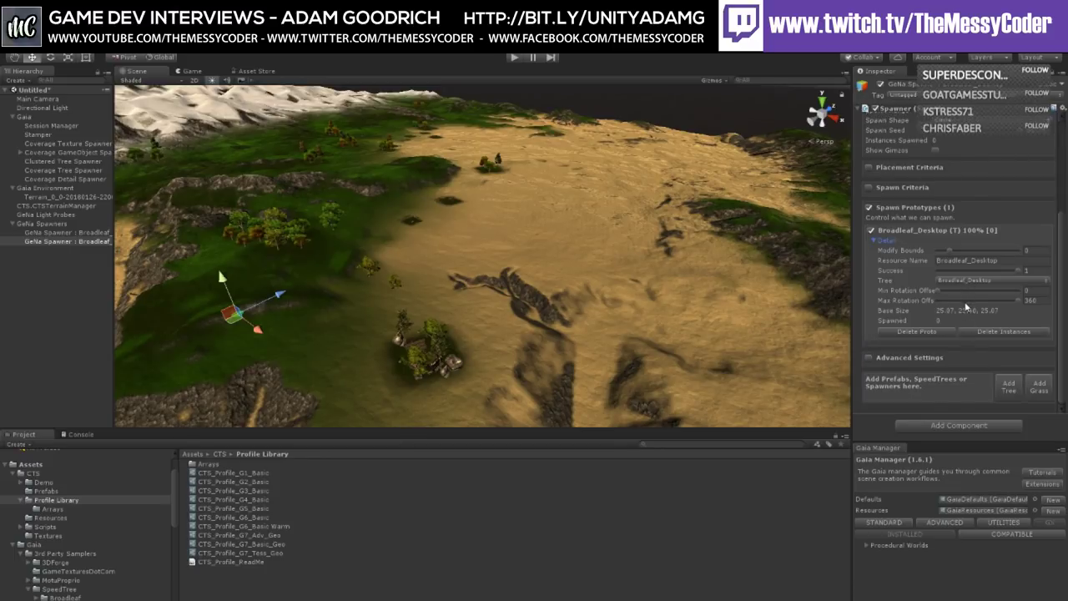
pyautogui.click(966, 307)
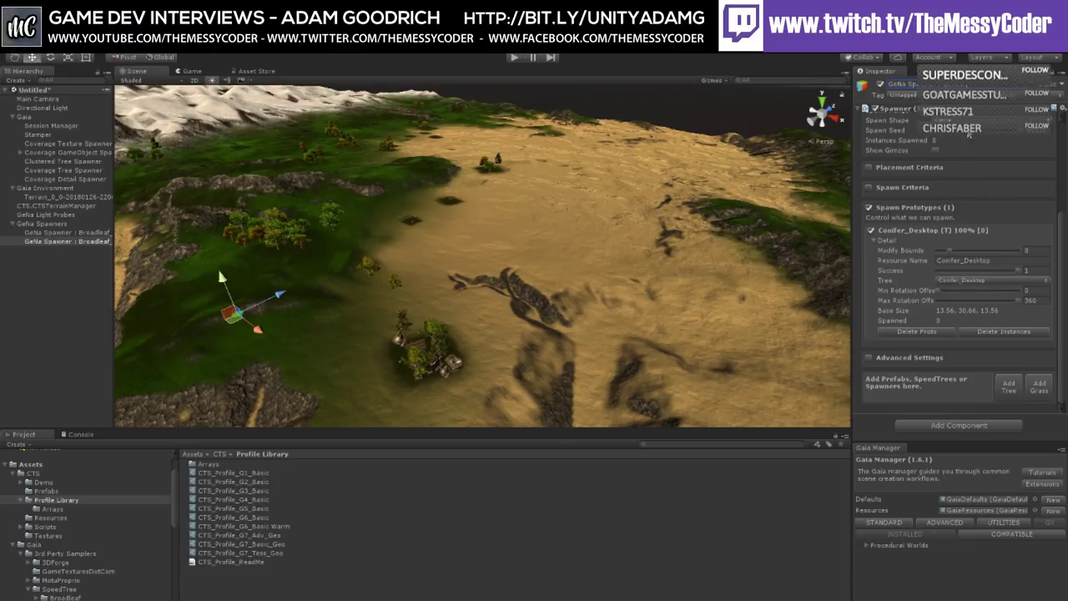
# Step: Rename the new spawner to Broadleaf_Conifer
pyautogui.scroll(4, 968, 161)
pyautogui.scroll(1, 966, 161)
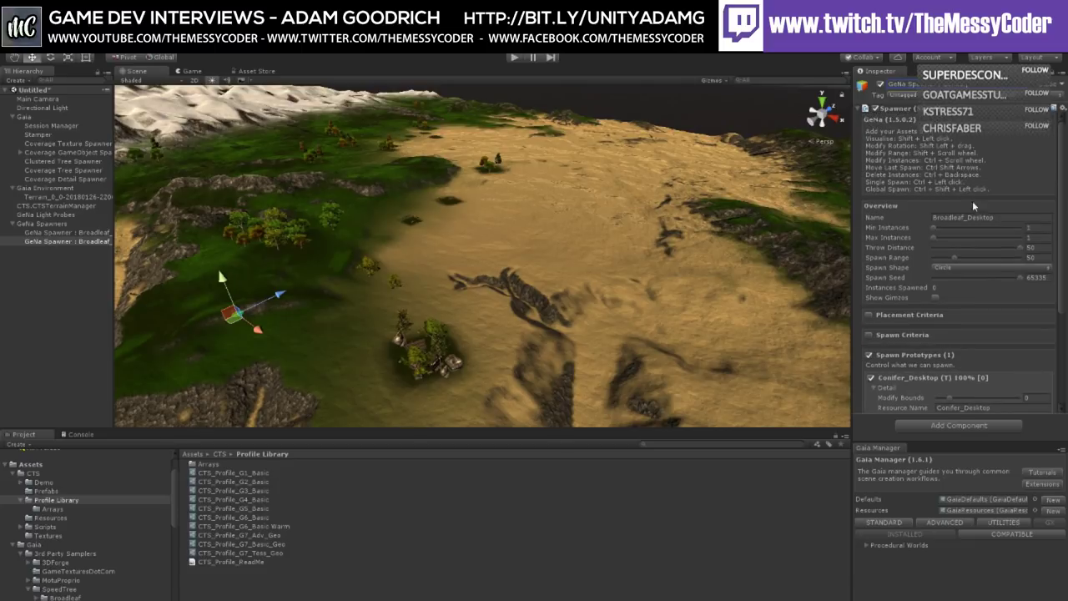
pyautogui.click(1000, 217)
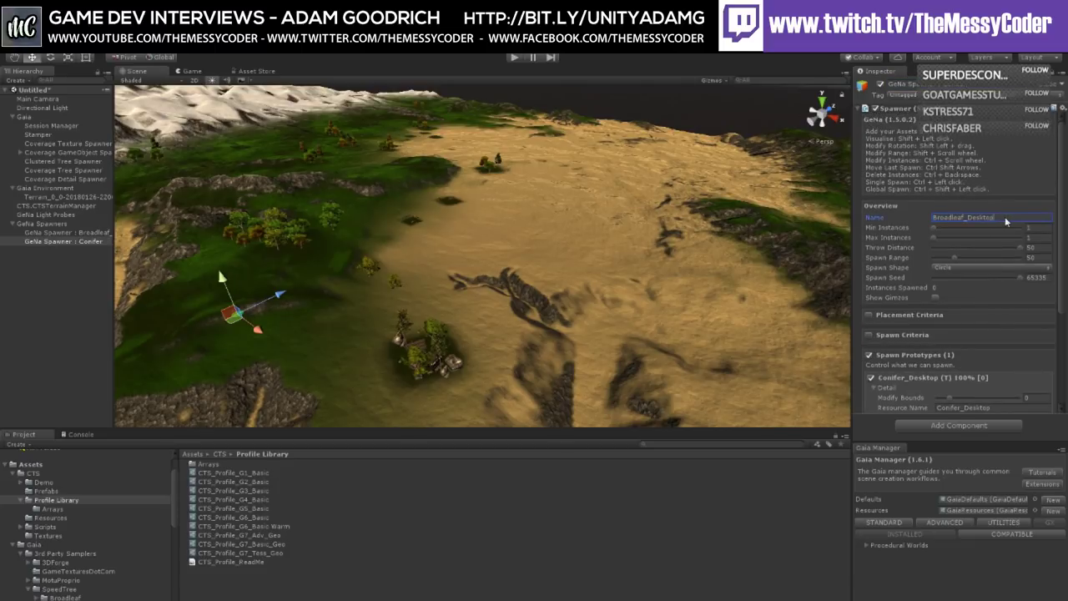
pyautogui.moveTo(1002, 217); pyautogui.dragTo(969, 218)
pyautogui.write('Conifer')
pyautogui.moveTo(968, 217); pyautogui.dragTo(977, 220)
pyautogui.click(977, 219)
# Step: Set Max Instances 30, Spawn Range 200 and Throw Distance 30 on the conifer spawner
pyautogui.moveTo(937, 240); pyautogui.dragTo(962, 240)
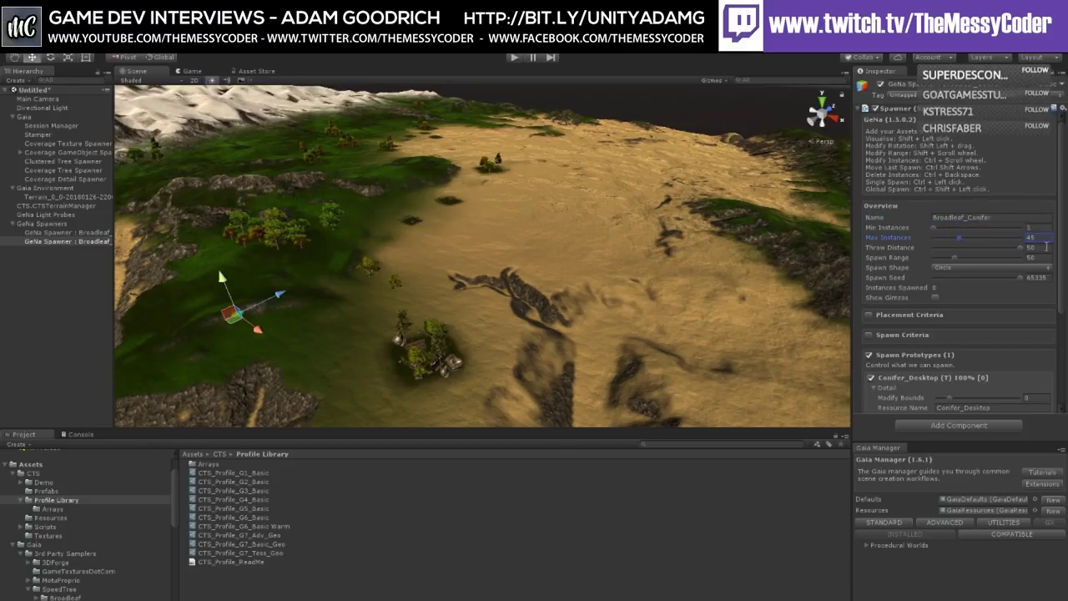
pyautogui.write('30')
pyautogui.hotkey('shift', 'Tab')
pyautogui.press('Tab')
pyautogui.press('Tab')
pyautogui.press('Tab')
pyautogui.write('200')
pyautogui.hotkey('shift', 'Tab')
pyautogui.write('20')
pyautogui.press('Return')
# Step: Show the placement preview and spawn a first cluster of conifers on the riverside hillside
pyautogui.keyDown('shift'); pyautogui.click(531, 207); pyautogui.keyUp('shift')
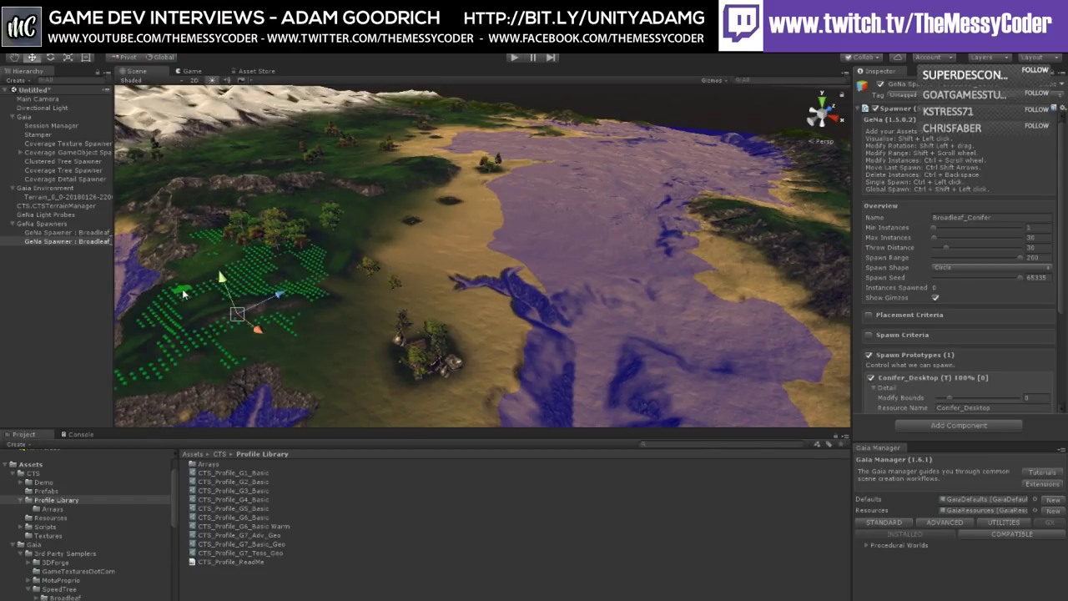
pyautogui.moveTo(419, 310); pyautogui.dragTo(494, 298, button='right')
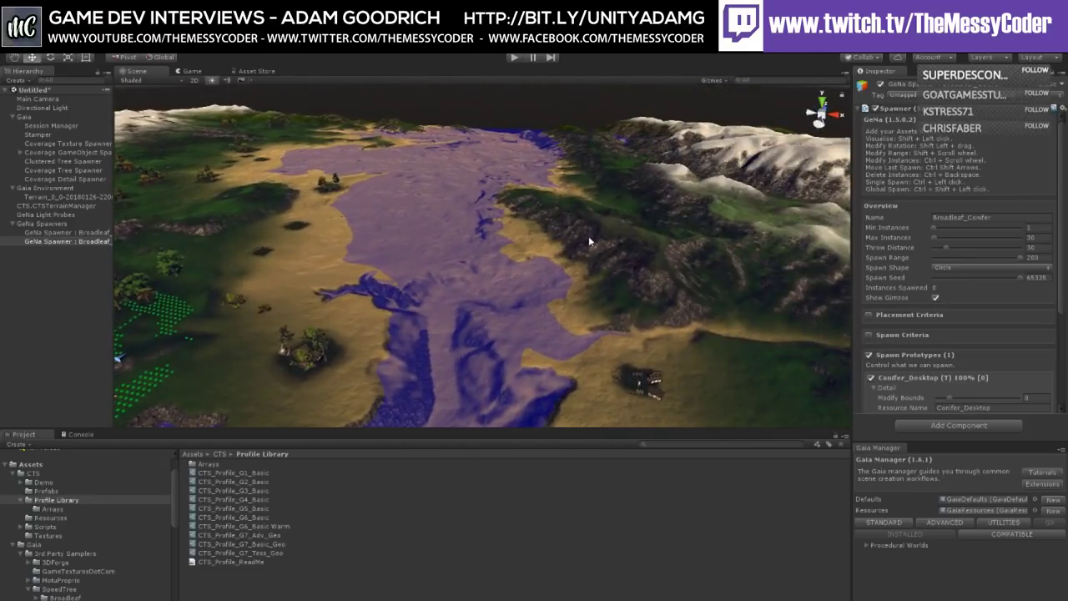
pyautogui.scroll(3, 583, 254)
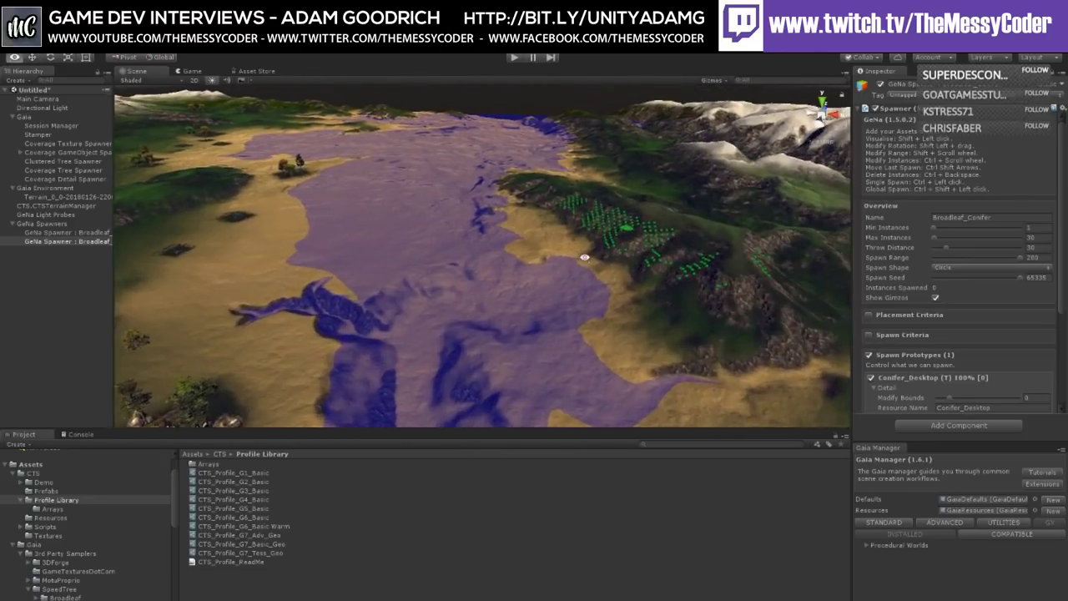
pyautogui.moveTo(578, 259); pyautogui.dragTo(498, 261, button='right')
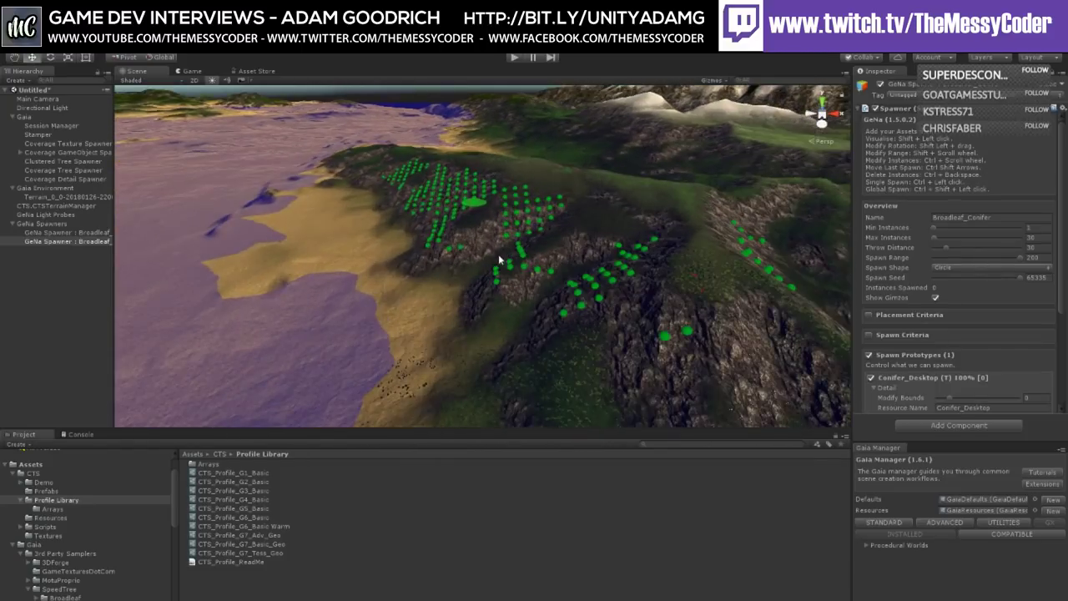
pyautogui.keyDown('ctrl'); pyautogui.click(475, 204); pyautogui.keyUp('ctrl')
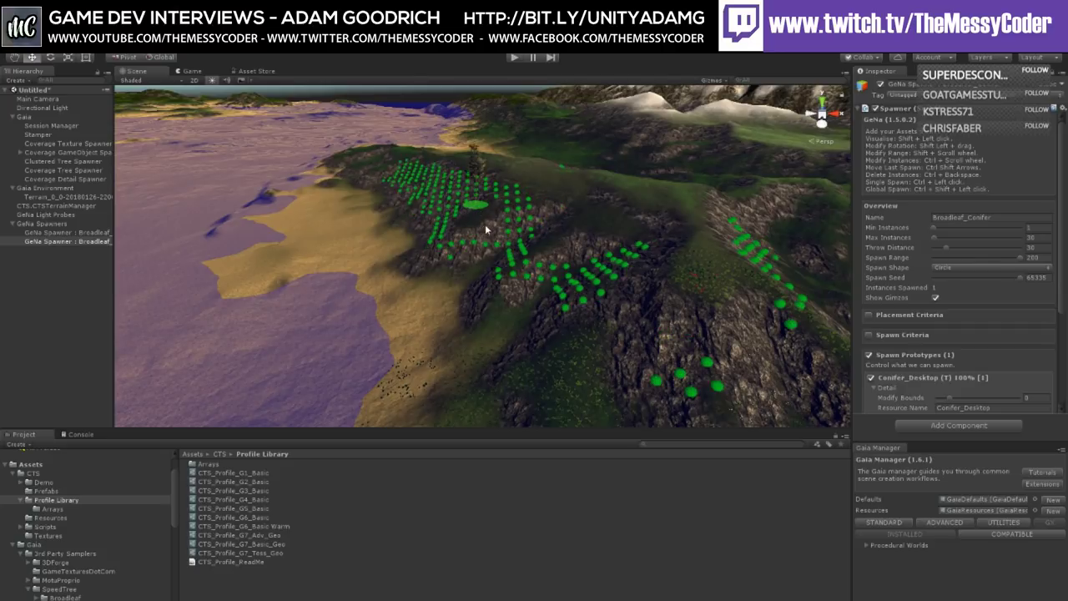
pyautogui.keyDown('ctrl'); pyautogui.click(452, 198); pyautogui.keyUp('ctrl')
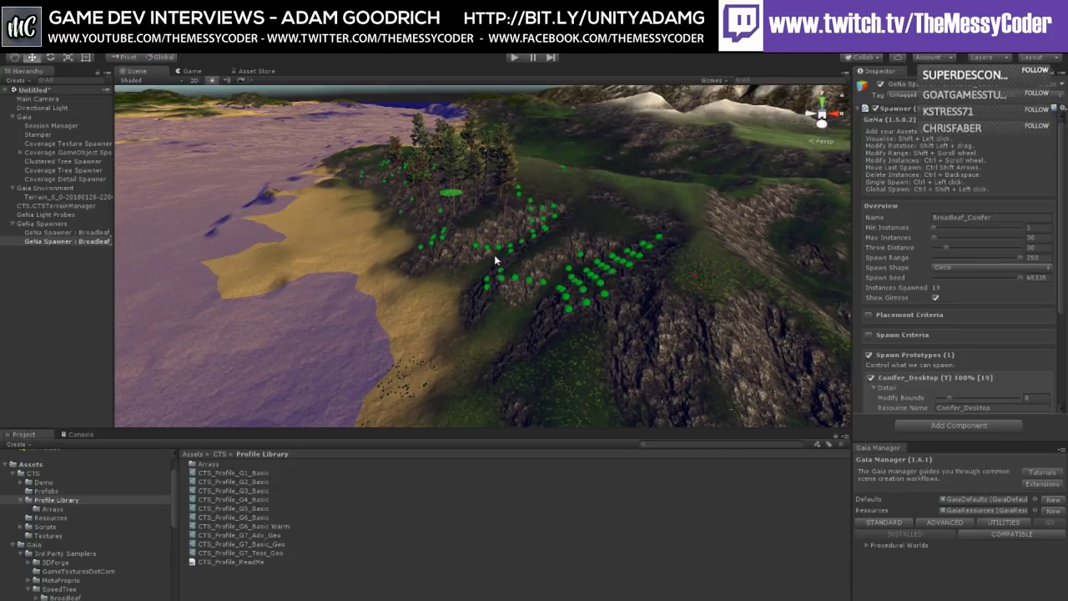
pyautogui.keyDown('alt'); pyautogui.moveTo(494, 254); pyautogui.dragTo(544, 259); pyautogui.keyUp('alt')
# Step: Set Throw Distance to 50 and spawn many more conifers, reaching 121 instances
pyautogui.click(1040, 248)
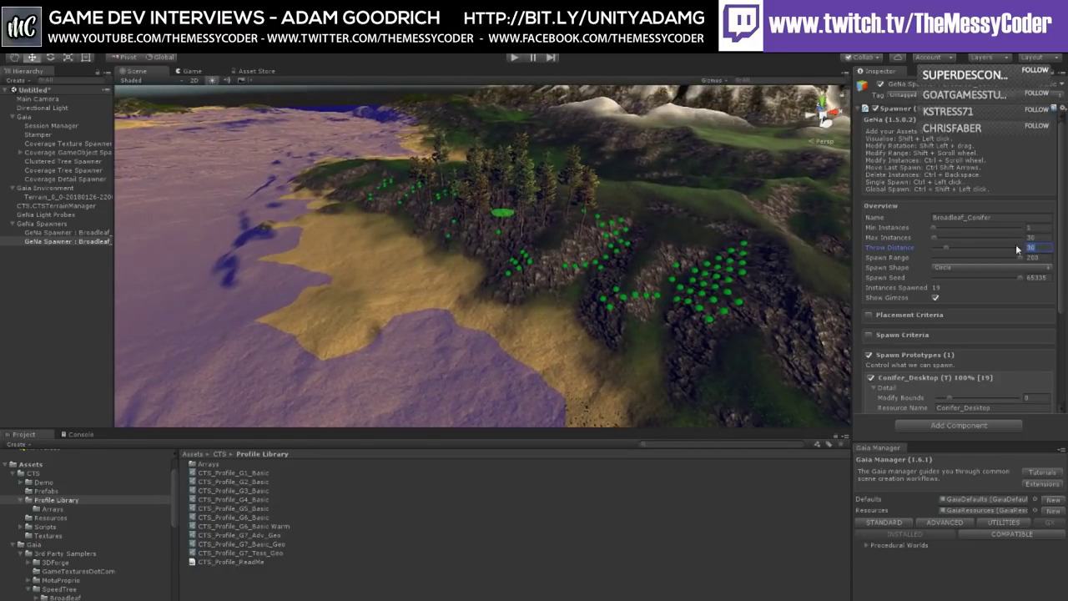
pyautogui.write('50')
pyautogui.press('Return')
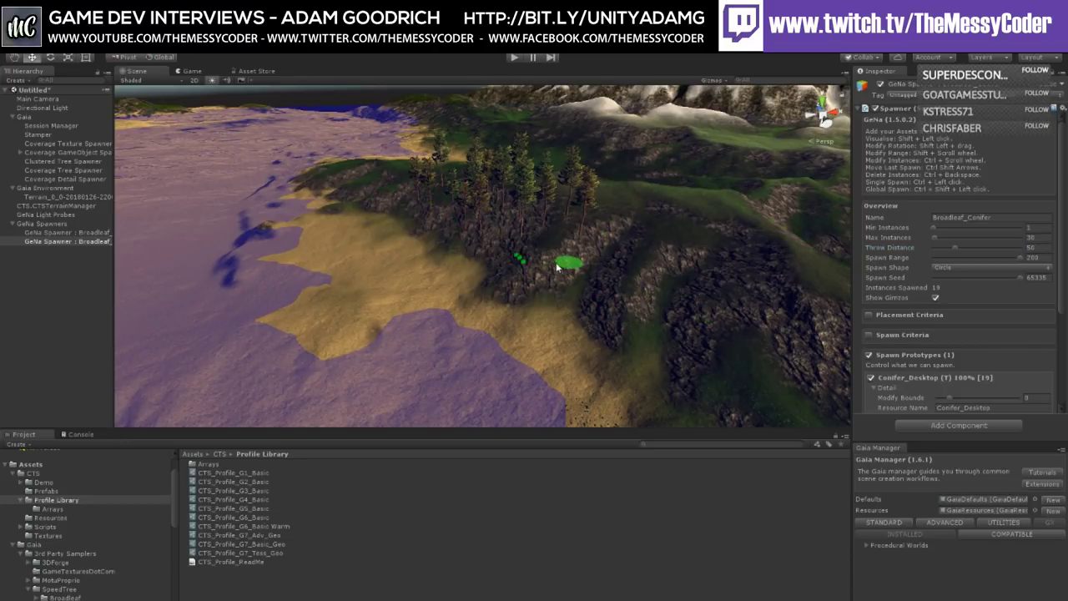
pyautogui.keyDown('shift'); pyautogui.click(561, 263); pyautogui.keyUp('shift')
pyautogui.keyDown('shift'); pyautogui.click(609, 279); pyautogui.keyUp('shift')
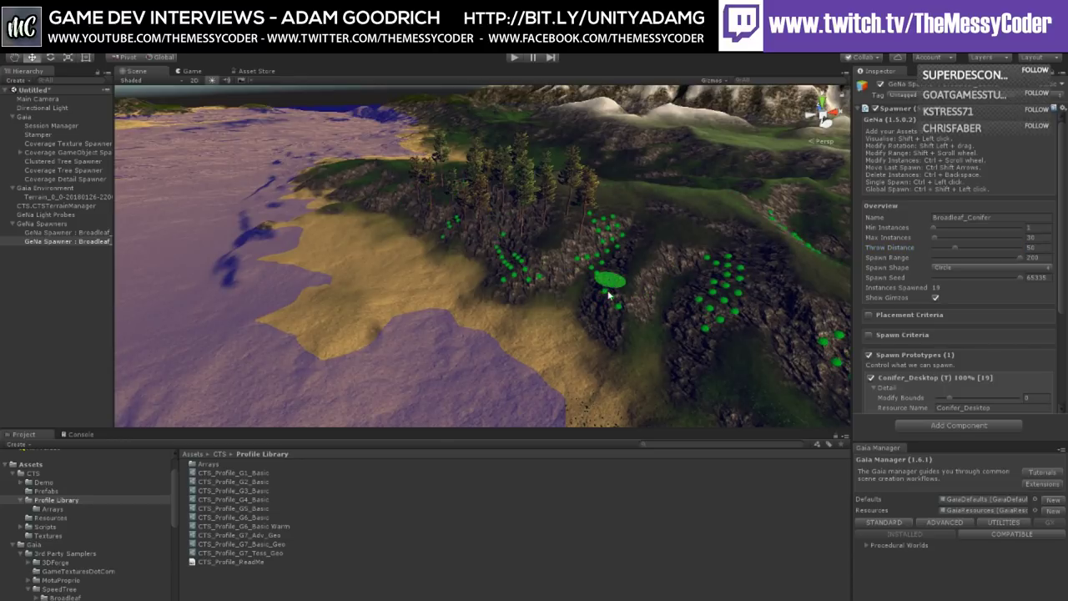
pyautogui.moveTo(608, 277)
pyautogui.mouseDown(button='right')
pyautogui.moveTo(694, 285)
pyautogui.moveTo(554, 274)
pyautogui.mouseUp(button='right')
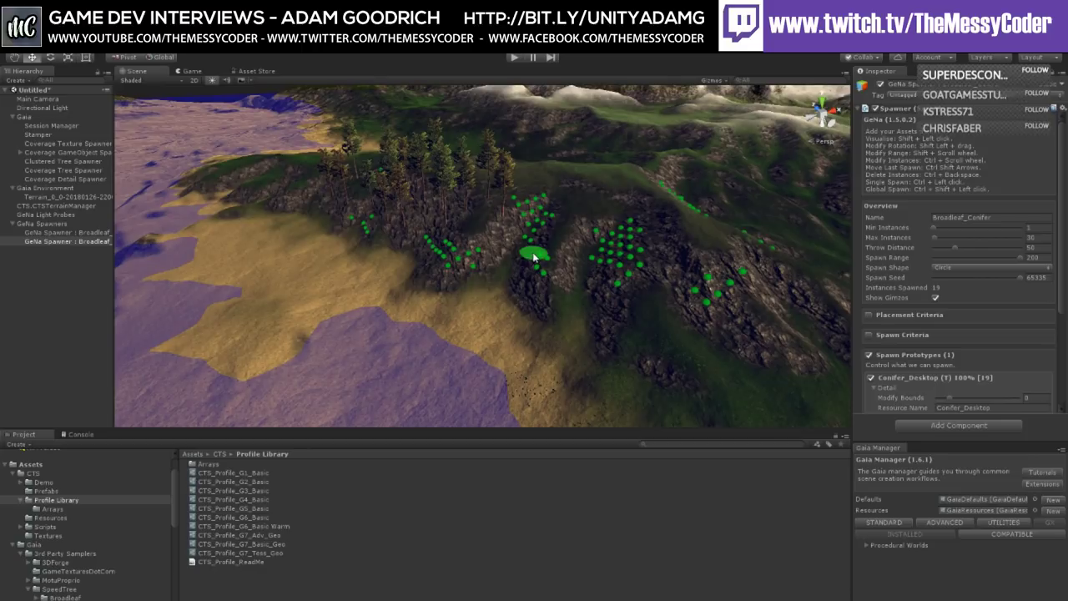
pyautogui.keyDown('ctrl'); pyautogui.keyDown('shift'); pyautogui.click(534, 257); pyautogui.keyUp('shift'); pyautogui.keyUp('ctrl')
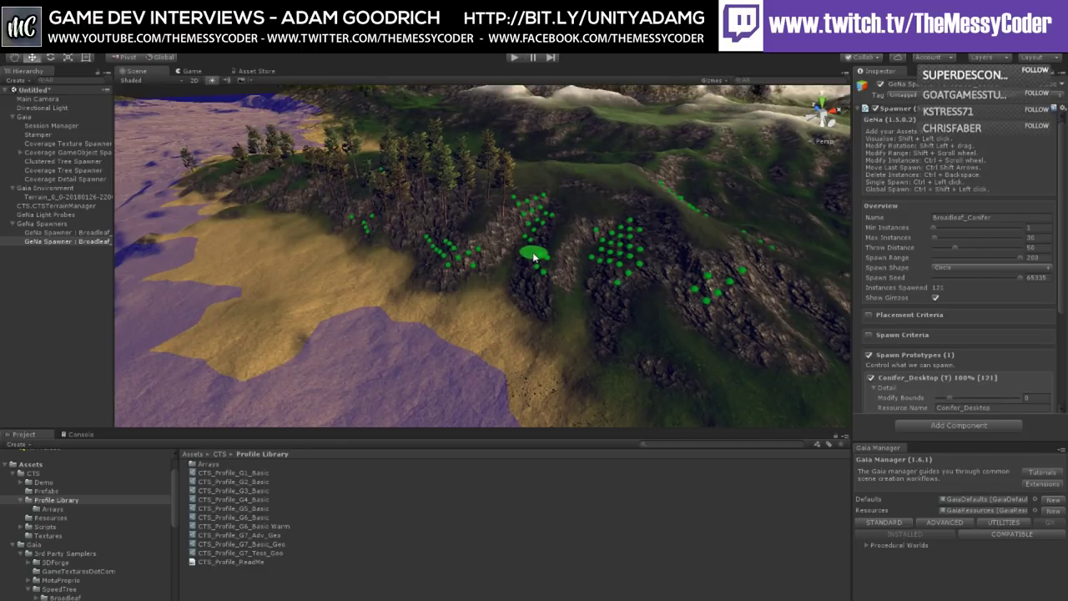
pyautogui.moveTo(534, 256)
pyautogui.keyDown('alt'); pyautogui.mouseDown()
pyautogui.moveTo(488, 222)
pyautogui.moveTo(525, 241)
pyautogui.moveTo(559, 339)
pyautogui.moveTo(489, 289)
pyautogui.moveTo(295, 276)
pyautogui.moveTo(488, 282)
pyautogui.moveTo(472, 284)
pyautogui.moveTo(508, 263)
pyautogui.moveTo(382, 224)
pyautogui.moveTo(546, 248)
pyautogui.mouseUp(); pyautogui.keyUp('alt')
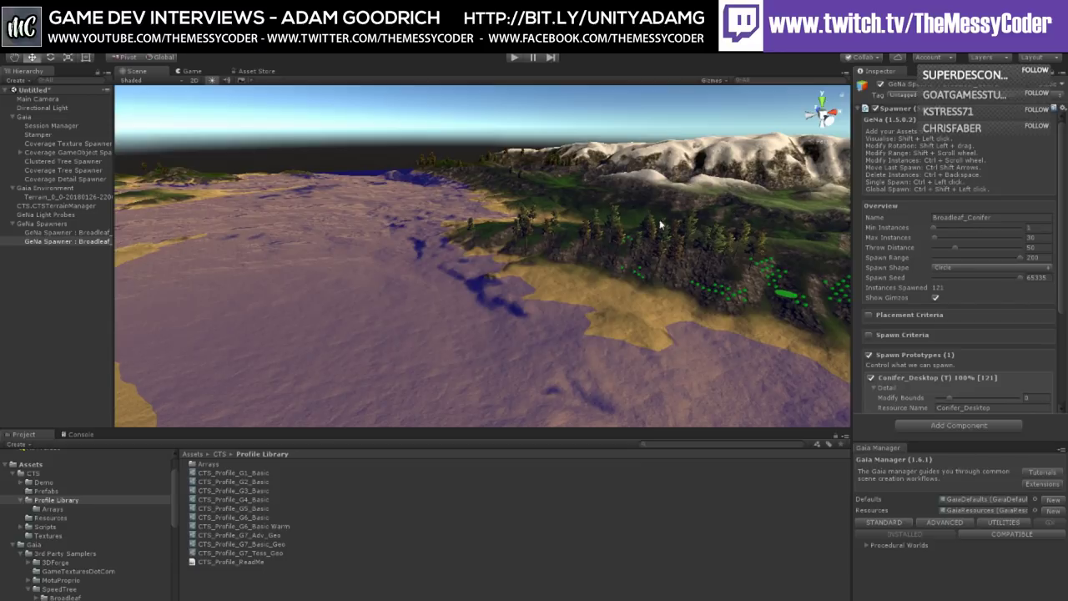
# Step: Look over the conifer forest, then select the GeNa Spawners group to add a third spawner
pyautogui.keyDown('alt'); pyautogui.moveTo(691, 276); pyautogui.dragTo(896, 325); pyautogui.keyUp('alt')
pyautogui.scroll(-5, 897, 325)
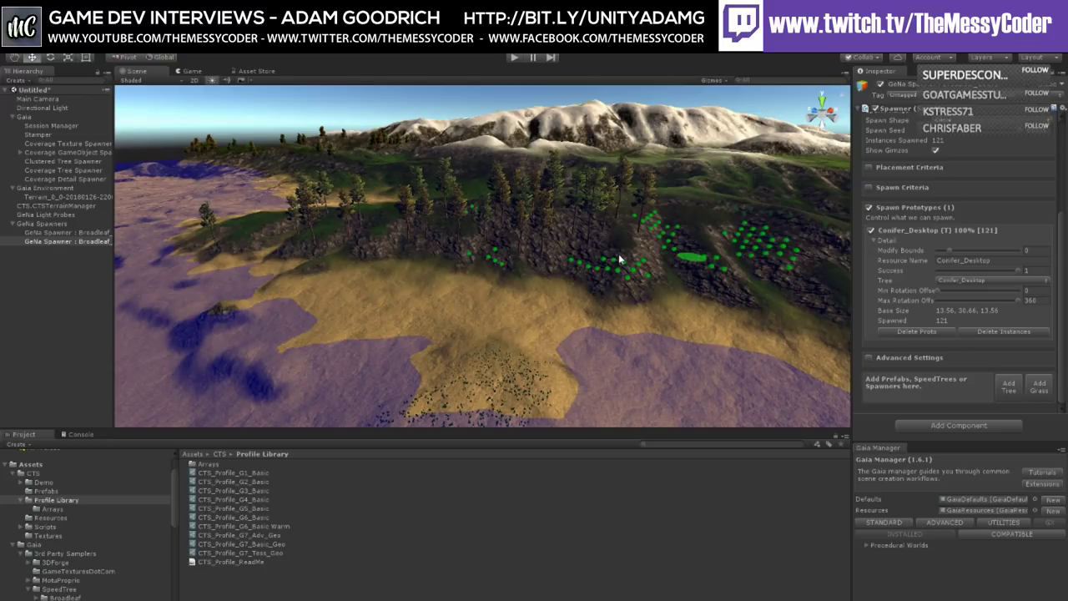
pyautogui.click(28, 226)
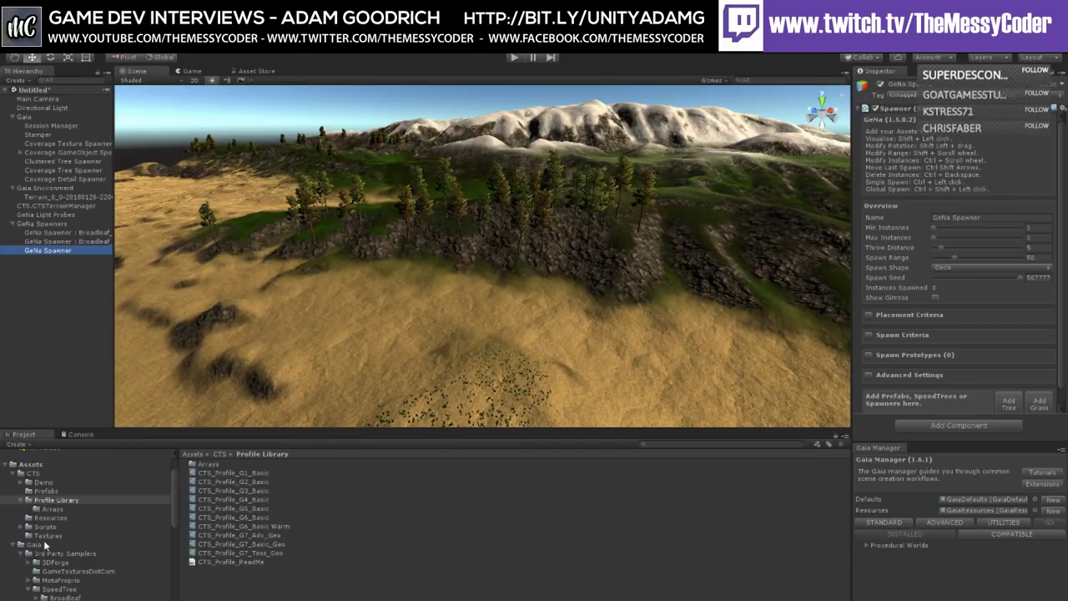
# Step: Browse MotuPropria > RealRock Vol I to its Lod prefab folder listing rock1, rock2 and rock3 lod
pyautogui.scroll(-4, 56, 561)
pyautogui.scroll(-2, 57, 560)
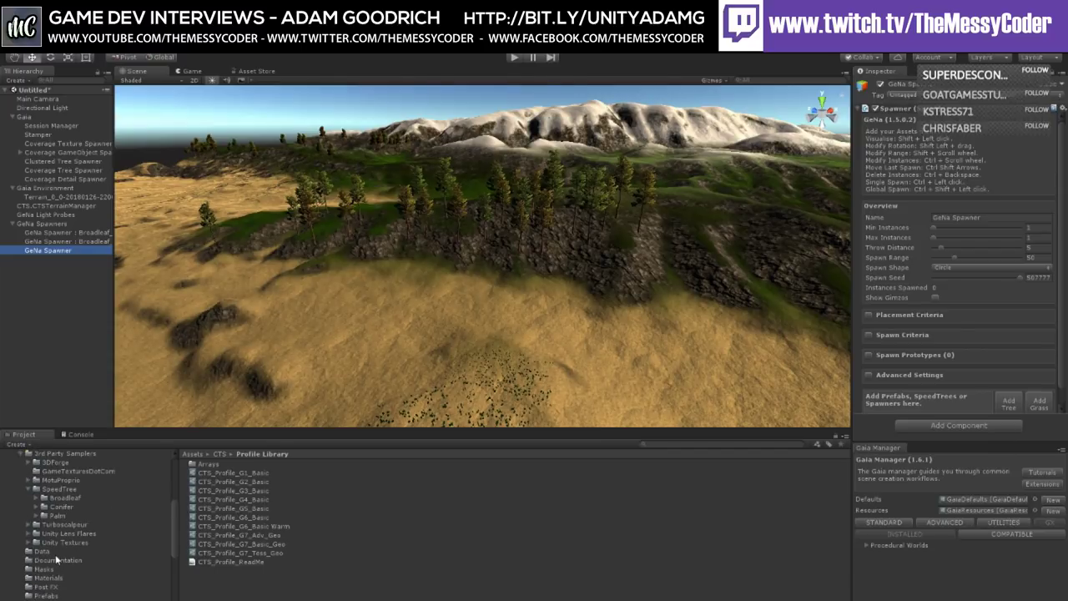
pyautogui.click(29, 481)
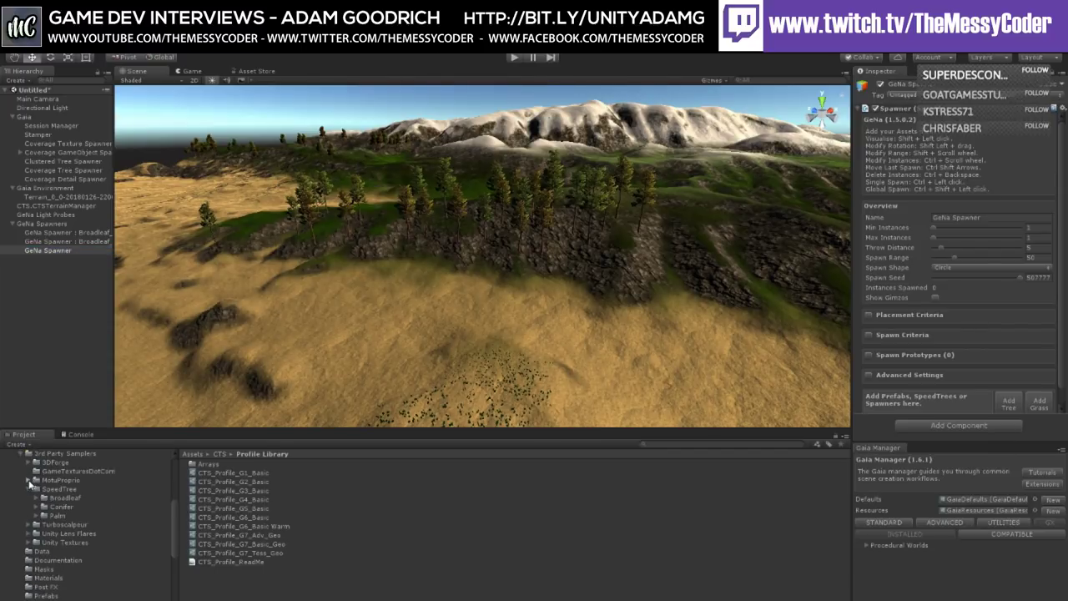
pyautogui.click(64, 489)
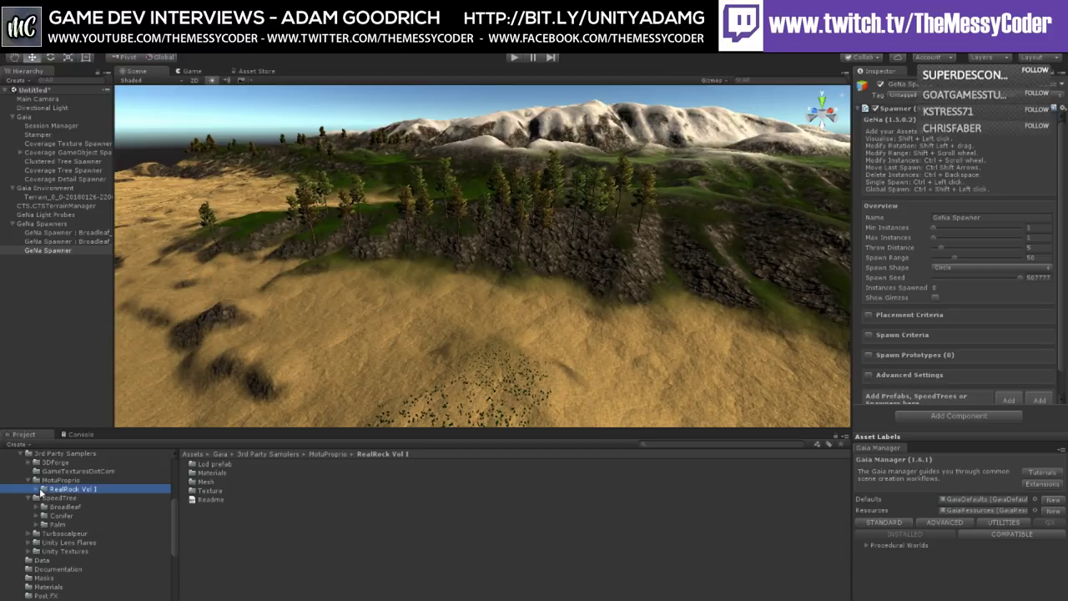
pyautogui.click(38, 490)
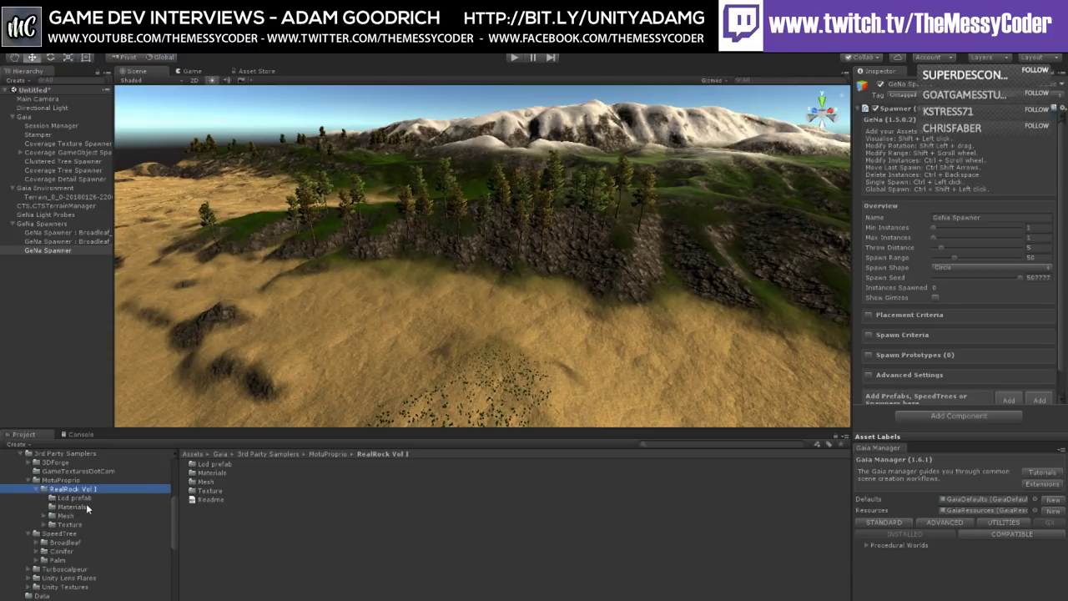
pyautogui.click(79, 498)
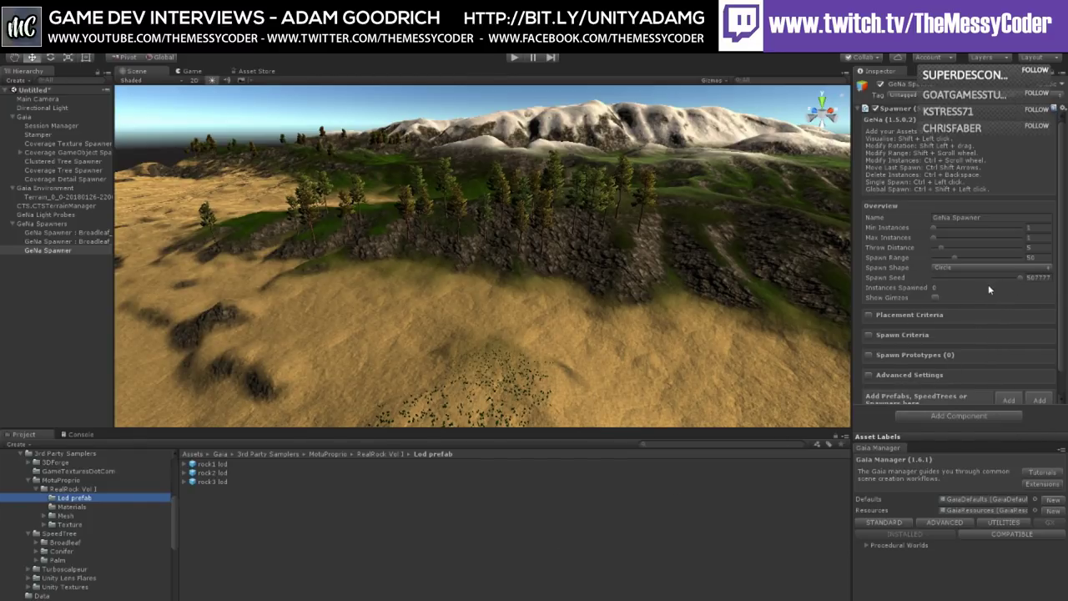
pyautogui.scroll(-2, 972, 289)
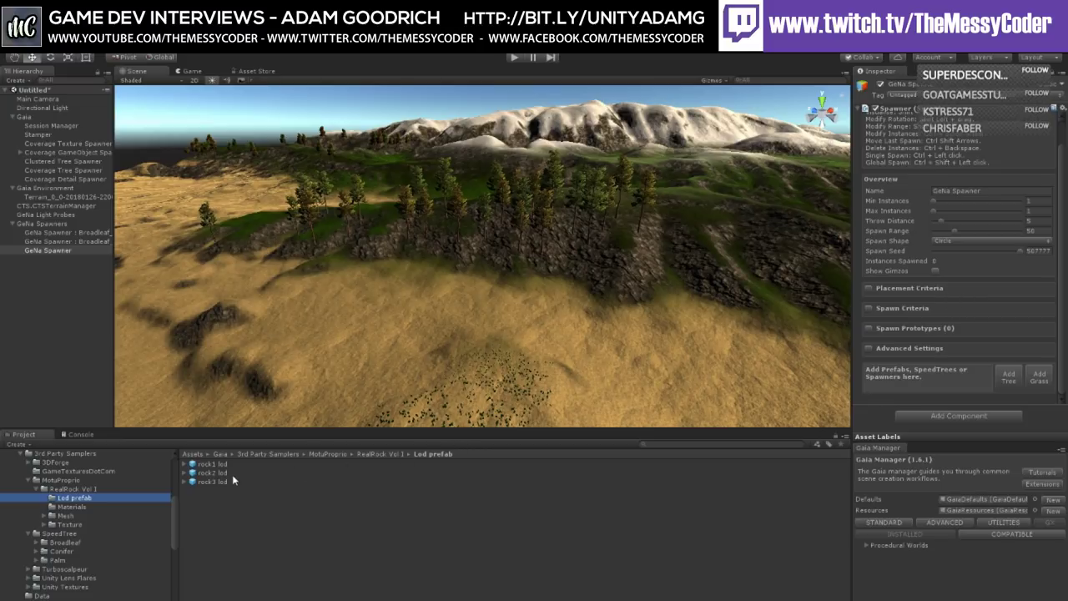
# Step: Add the rock1 lod prefab as the spawner's prototype and expand its detail settings
pyautogui.moveTo(206, 465); pyautogui.dragTo(924, 389)
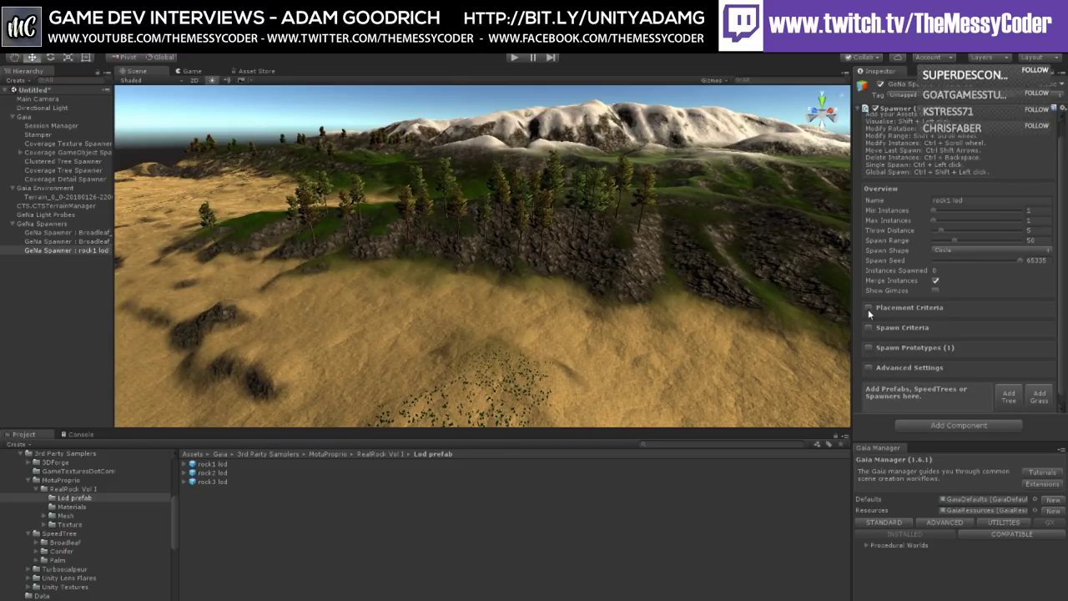
pyautogui.click(869, 347)
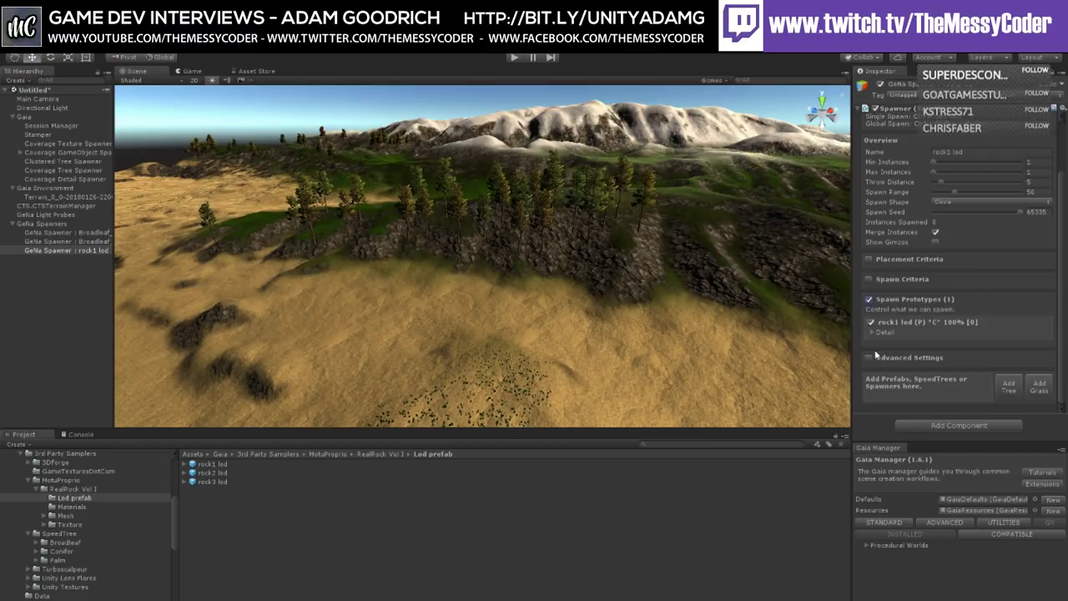
pyautogui.scroll(-2, 873, 354)
pyautogui.click(873, 332)
pyautogui.scroll(-8, 872, 333)
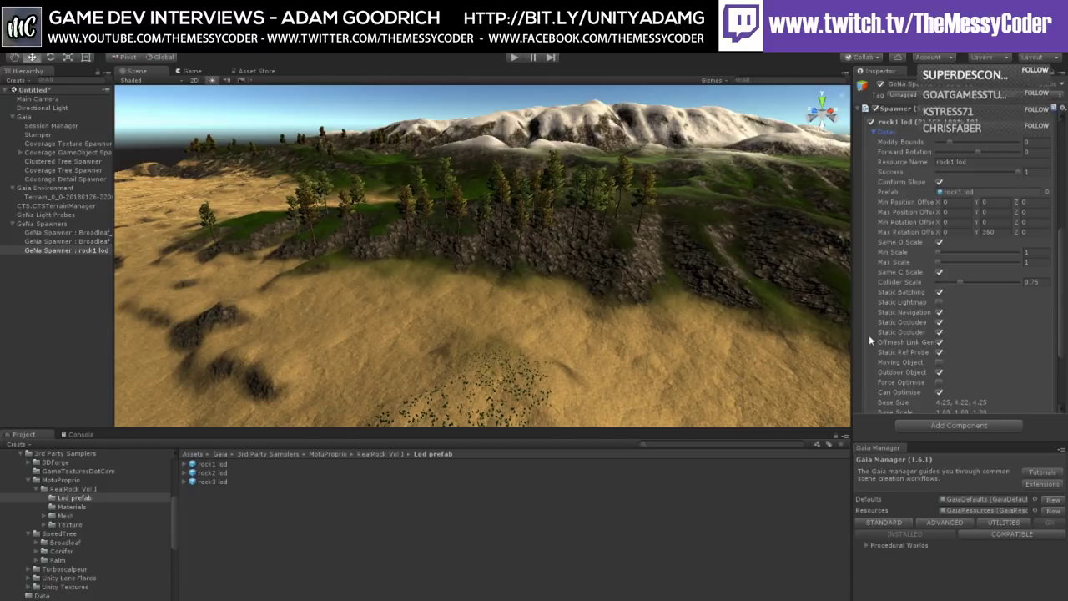
pyautogui.scroll(-4, 919, 341)
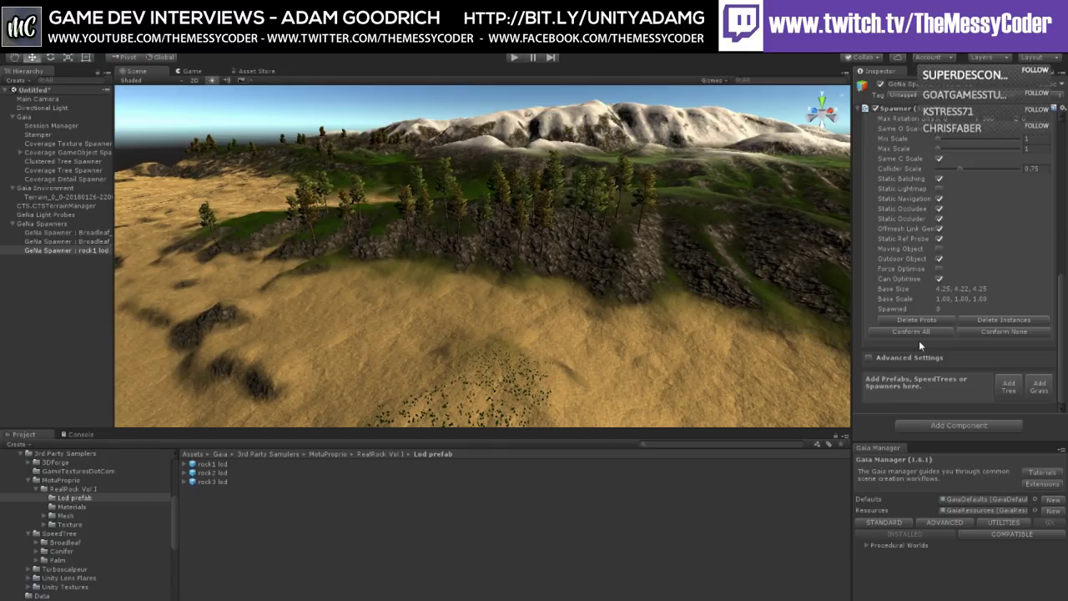
# Step: Reselect GeNa Spawner : rock1 lod so its spawn-area overlay shows on the terrain
pyautogui.scroll(2, 919, 341)
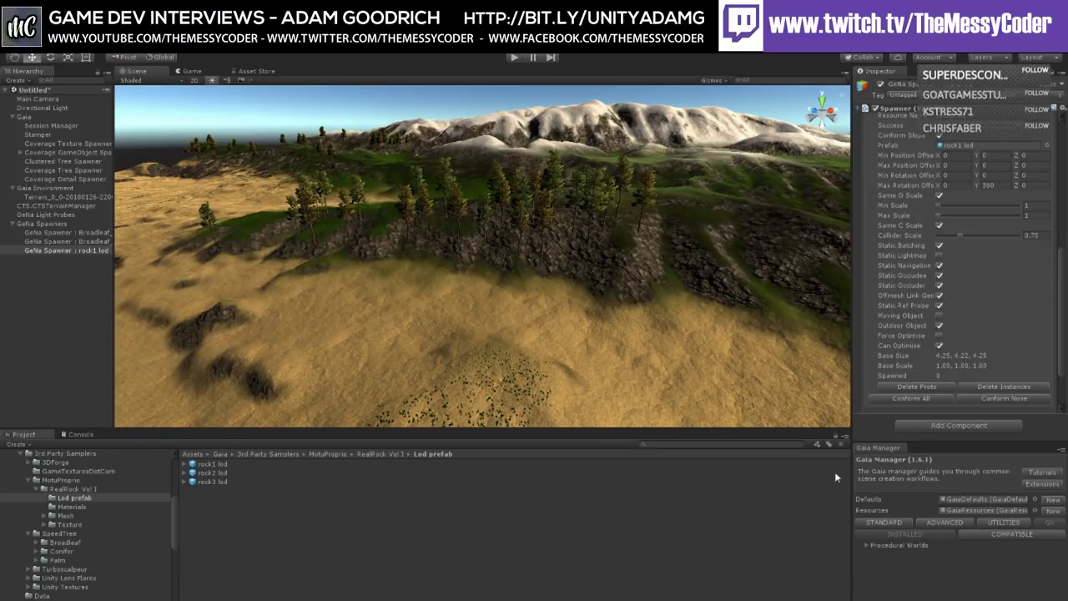
pyautogui.click(71, 249)
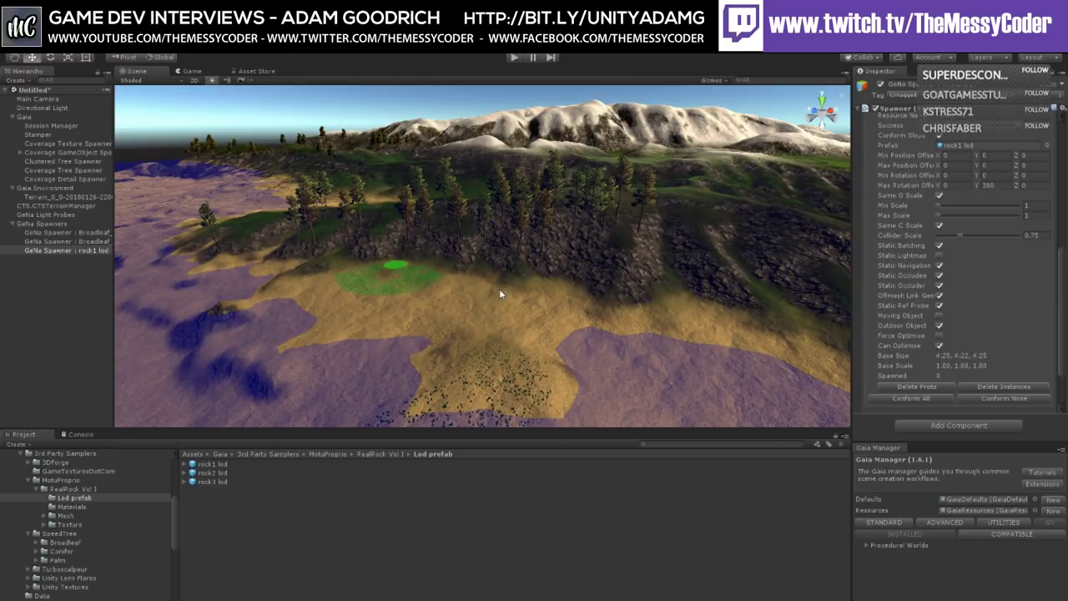
# Step: Spawn a rock1 lod rock in the green spawn area on the grassy slope
pyautogui.scroll(5, 499, 289)
pyautogui.keyDown('alt'); pyautogui.moveTo(290, 330); pyautogui.dragTo(394, 301); pyautogui.keyUp('alt')
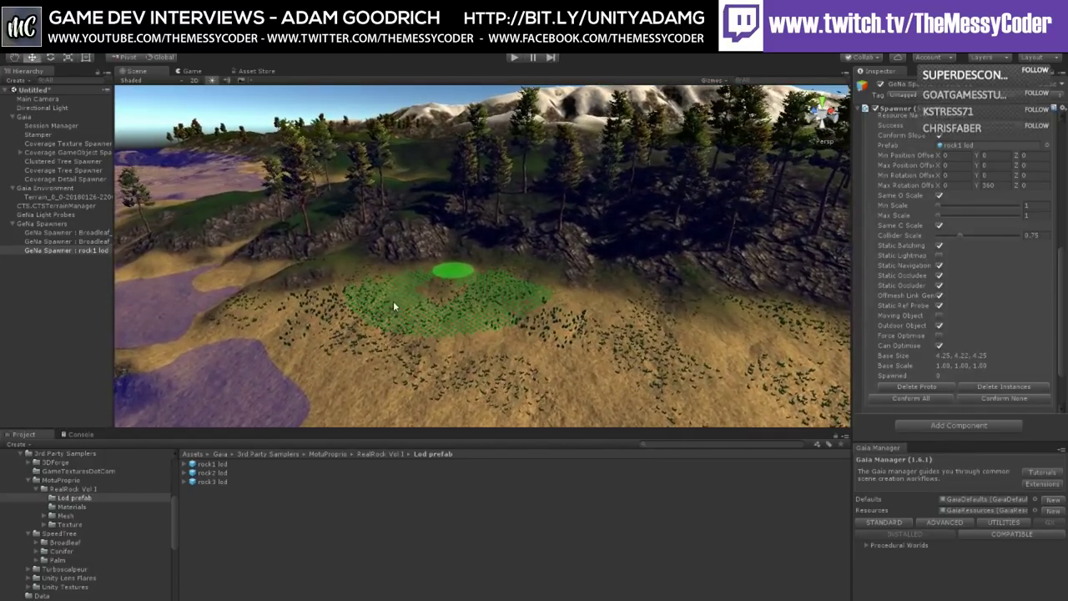
pyautogui.keyDown('ctrl'); pyautogui.click(453, 272); pyautogui.keyUp('ctrl')
# Step: Select the Terrain and fly the view close to the spawned rock
pyautogui.keyDown('alt'); pyautogui.moveTo(444, 277); pyautogui.dragTo(419, 300); pyautogui.keyUp('alt')
pyautogui.click(531, 281)
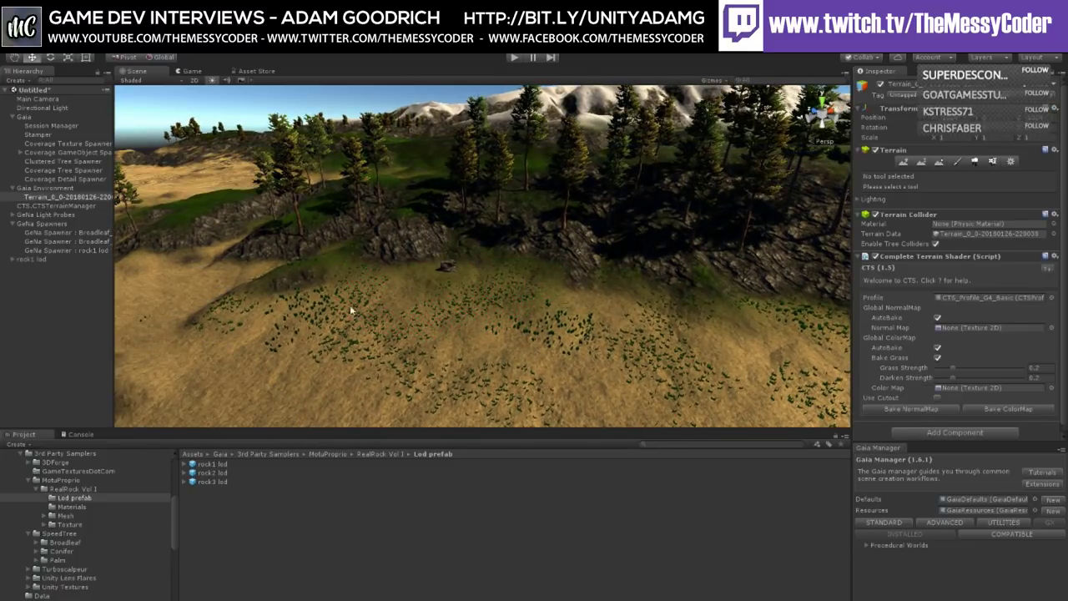
pyautogui.keyDown('alt'); pyautogui.moveTo(349, 304); pyautogui.dragTo(428, 331); pyautogui.keyUp('alt')
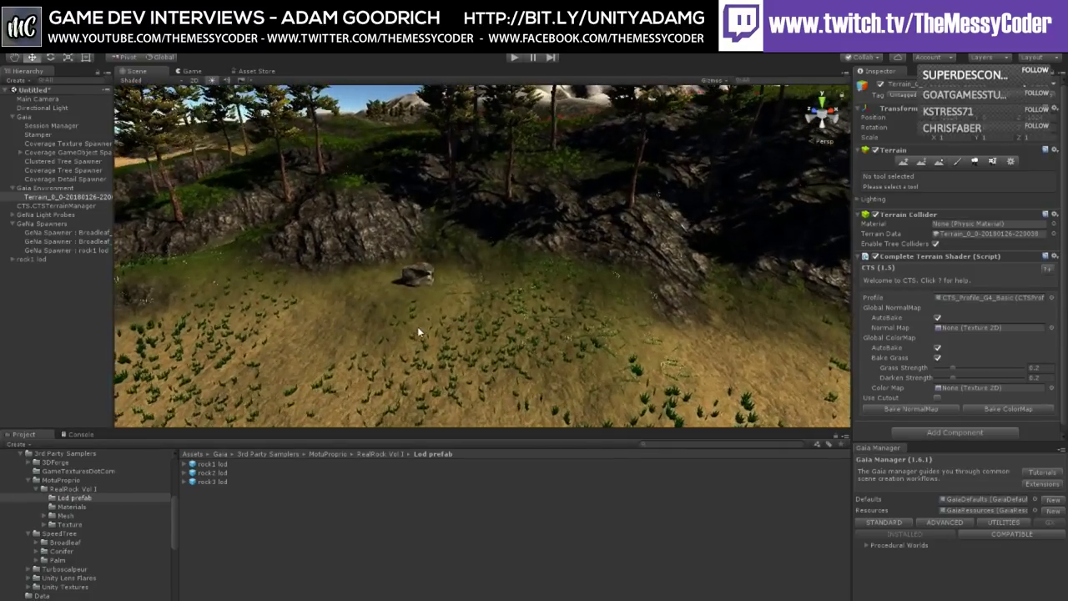
pyautogui.moveTo(413, 332); pyautogui.dragTo(344, 291, button='right')
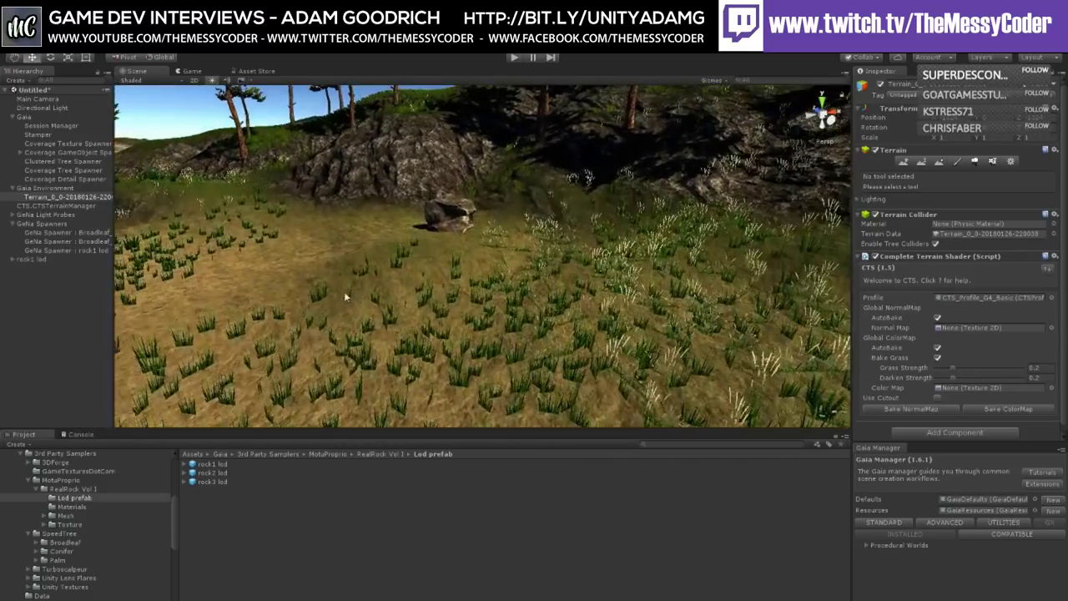
# Step: Select the spawned rock and orbit around it to check its LOD 1 40%, LOD 2 20% levels
pyautogui.click(454, 210)
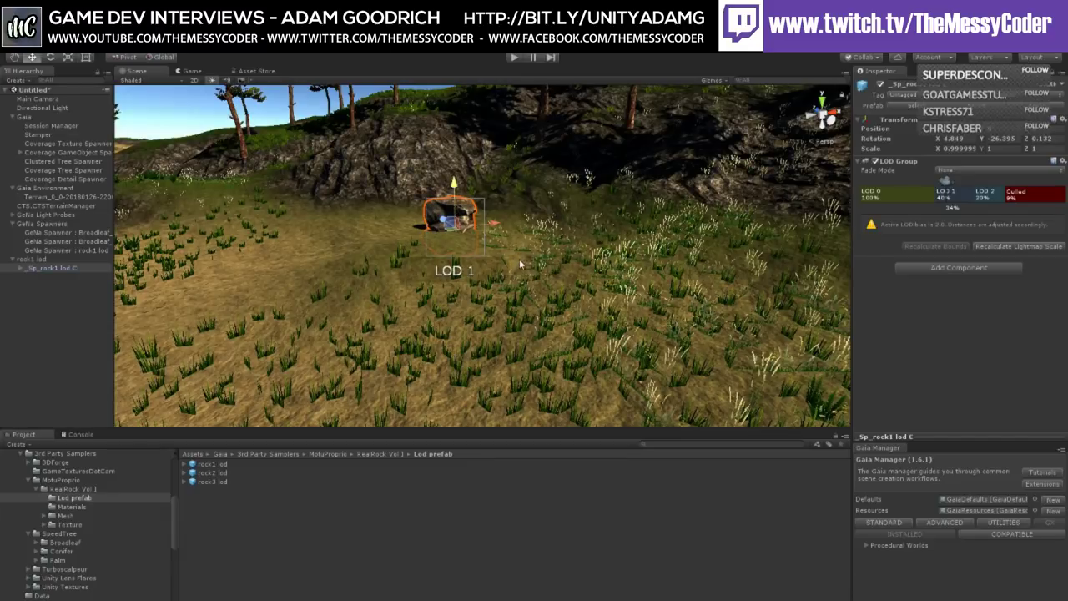
pyautogui.moveTo(514, 266); pyautogui.dragTo(447, 272, button='right')
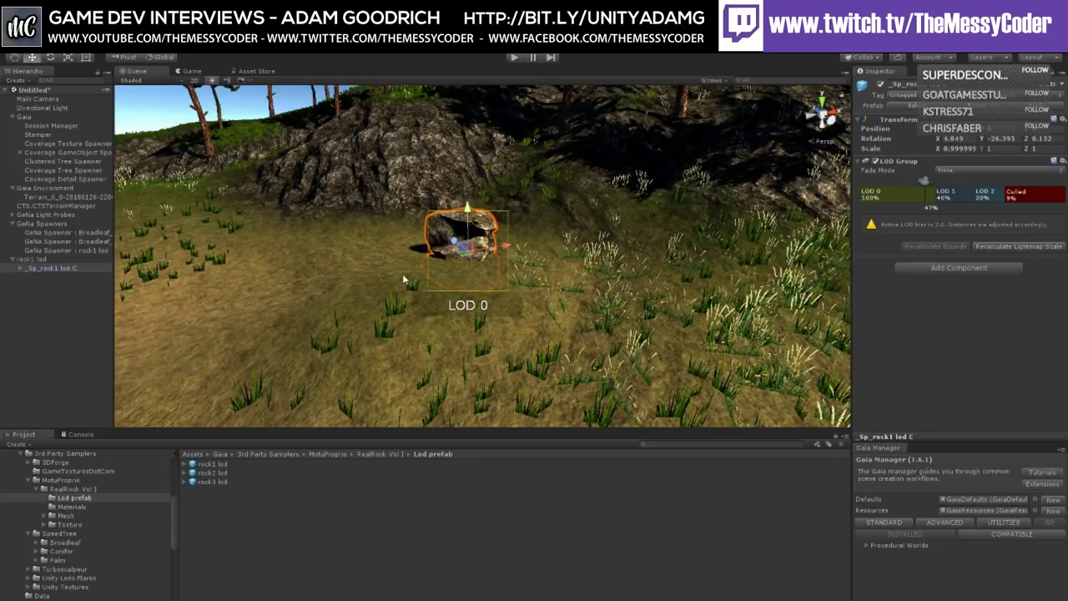
pyautogui.moveTo(402, 274); pyautogui.dragTo(392, 295, button='right')
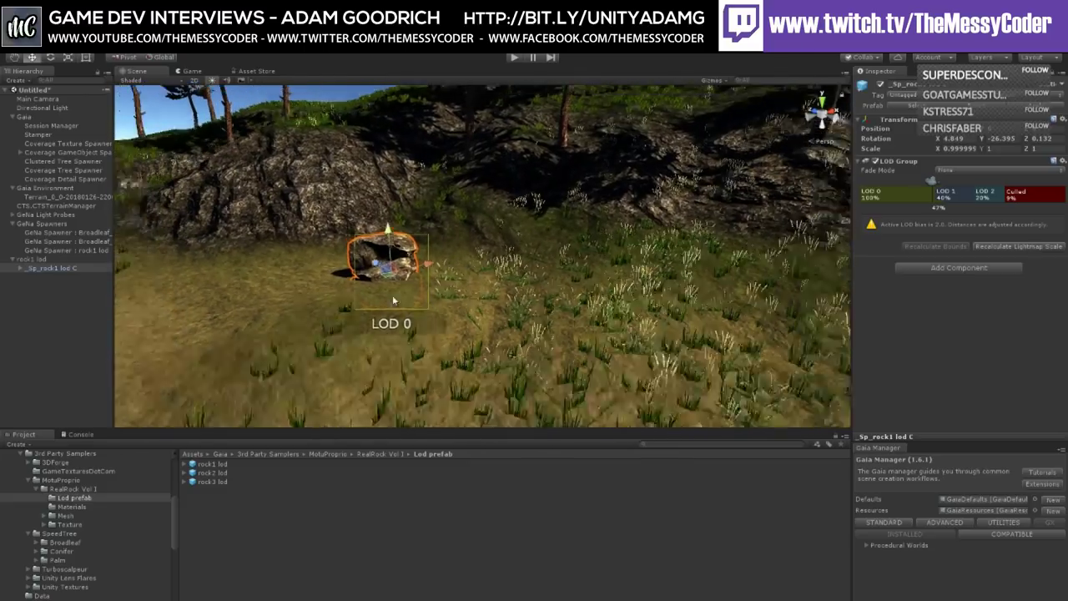
pyautogui.scroll(-3, 392, 294)
# Step: Expand Coverage GameObject Spawner and frame Small Farm 2 in the Scene view
pyautogui.click(21, 153)
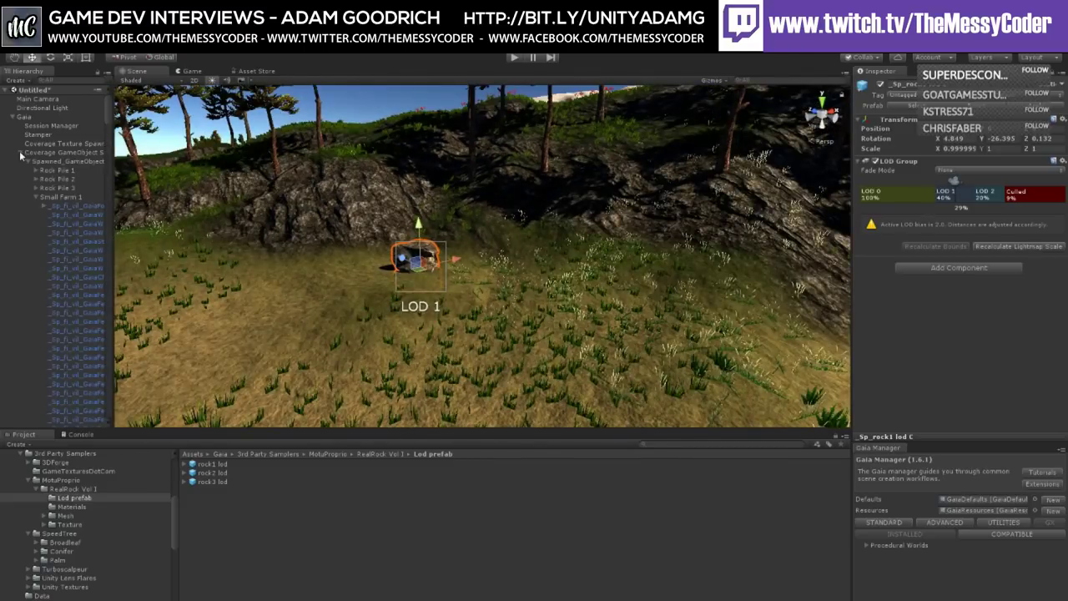
pyautogui.click(32, 197)
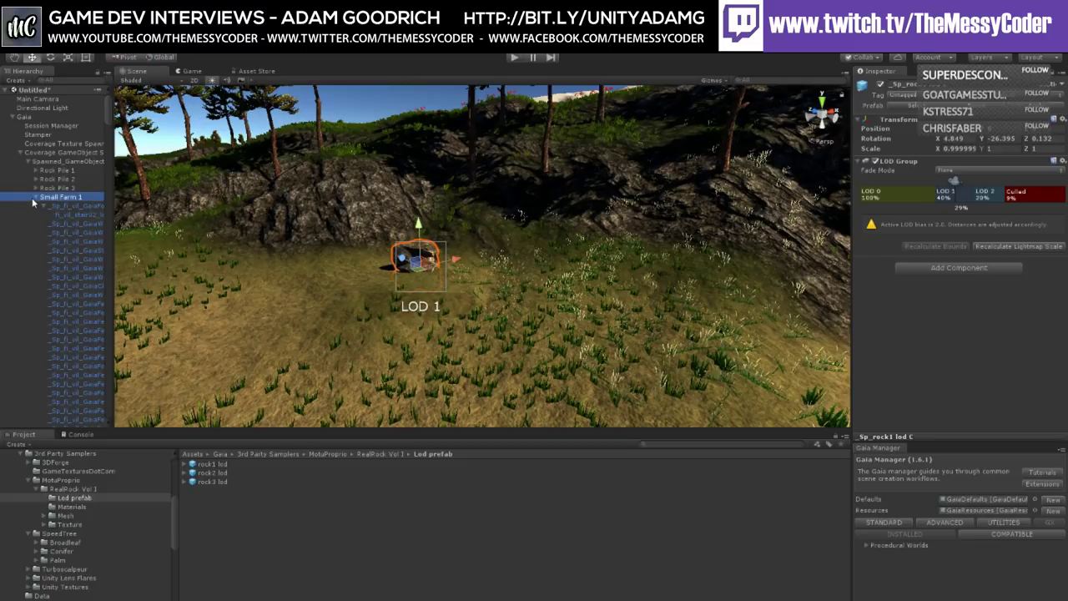
pyautogui.click(36, 197)
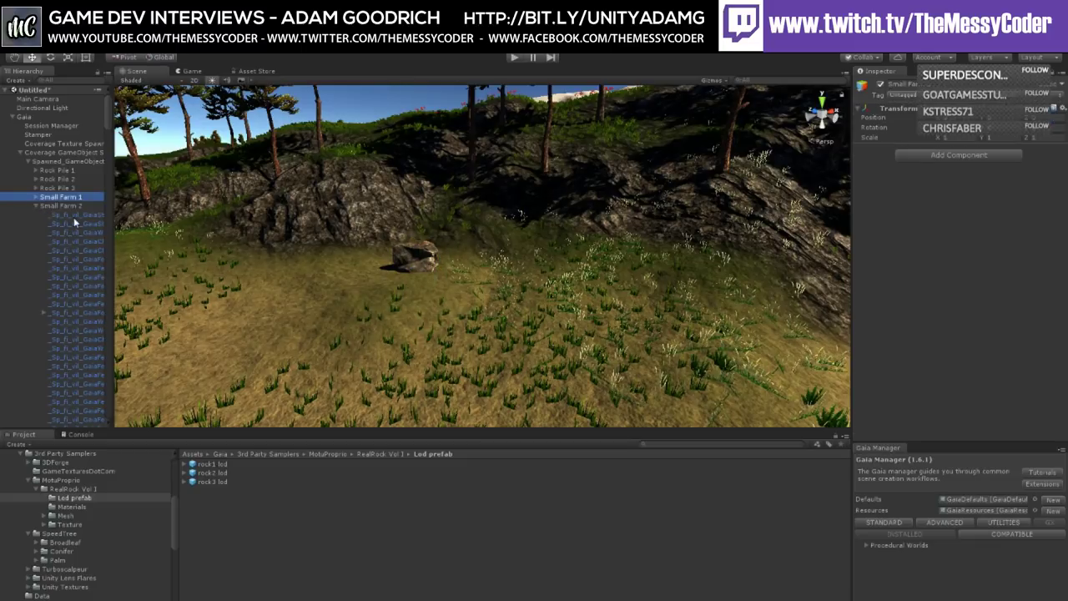
pyautogui.click(39, 207)
pyautogui.doubleClick(59, 203)
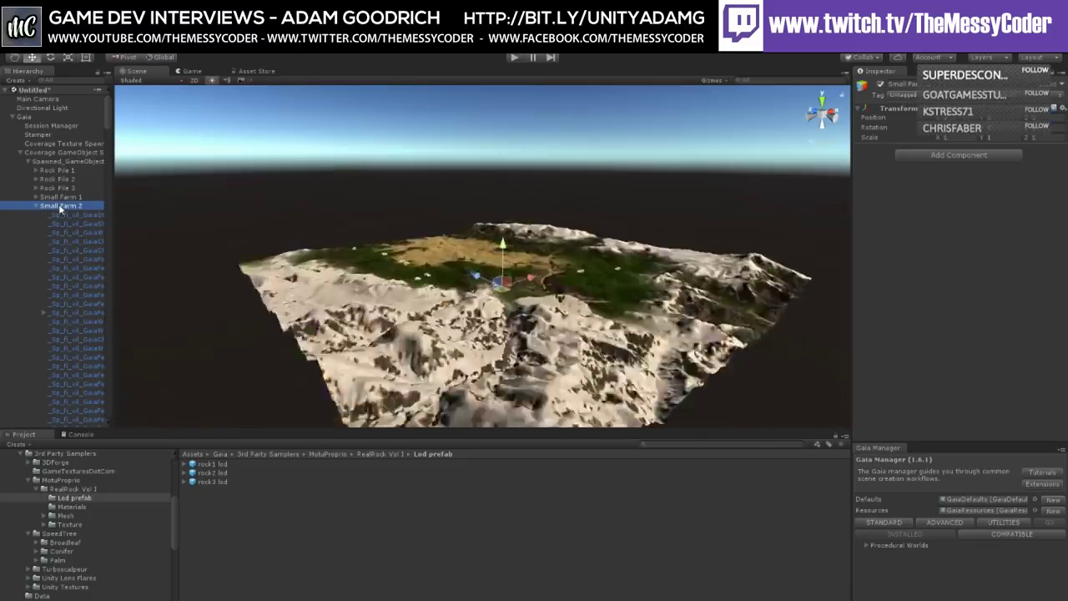
# Step: Frame the farm wagon and fly to a low view of the farm yard
pyautogui.moveTo(405, 269); pyautogui.dragTo(551, 305, button='right')
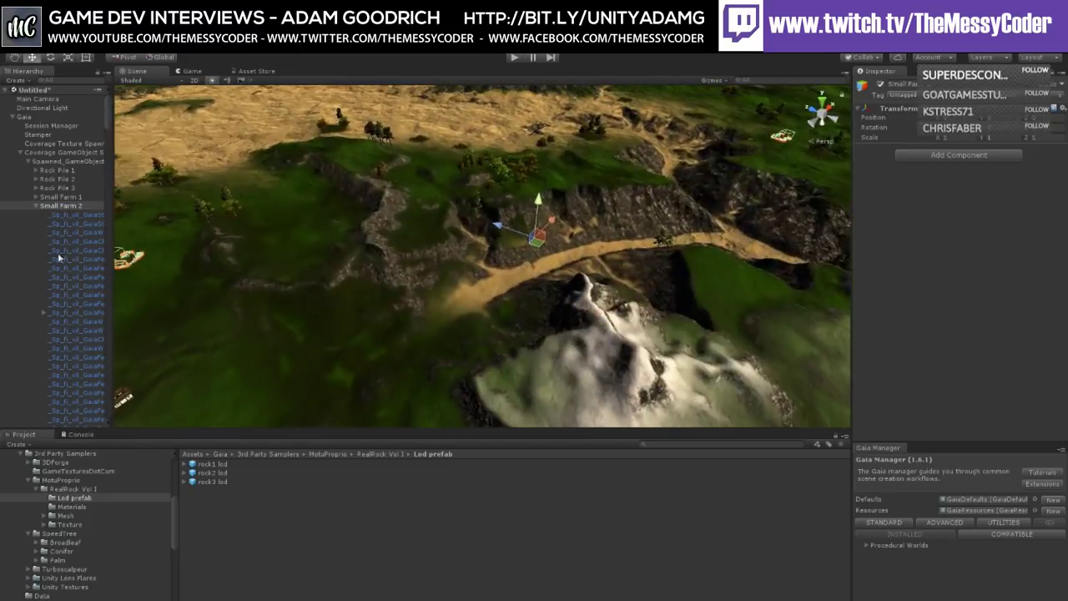
pyautogui.click(53, 233)
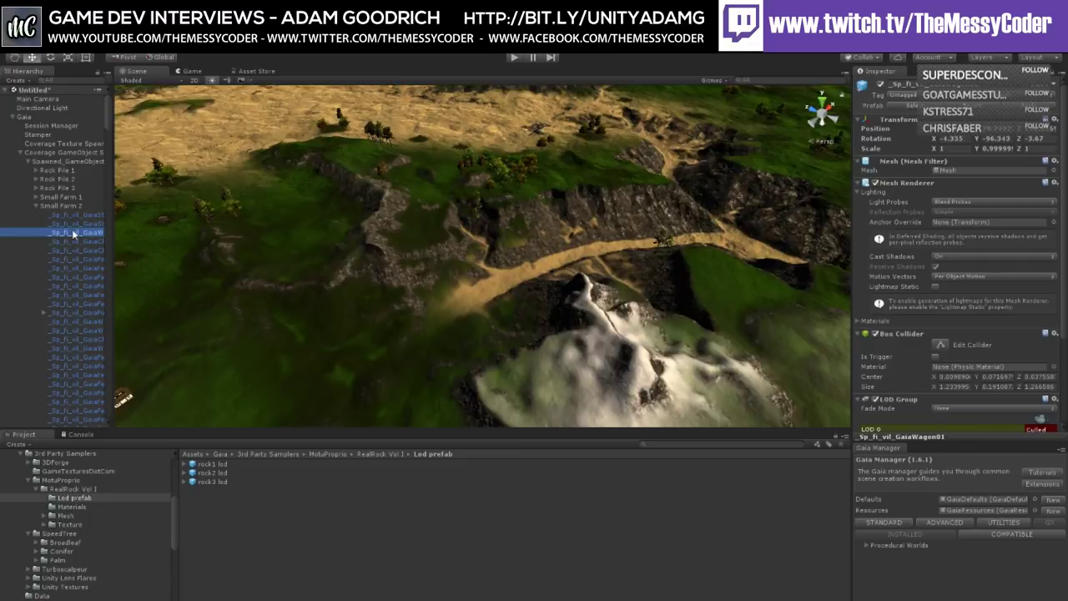
pyautogui.doubleClick(72, 229)
pyautogui.moveTo(393, 237); pyautogui.dragTo(378, 290, button='right')
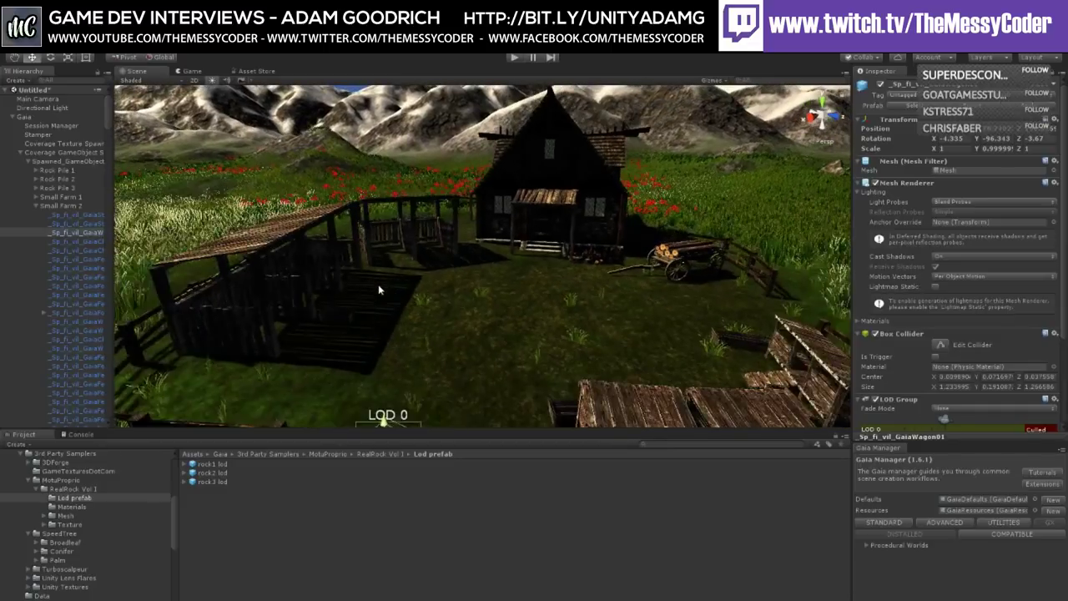
# Step: Frame the barn and small shed, then reselect the GeNa rock1 lod spawner
pyautogui.click(499, 219)
pyautogui.press('f')
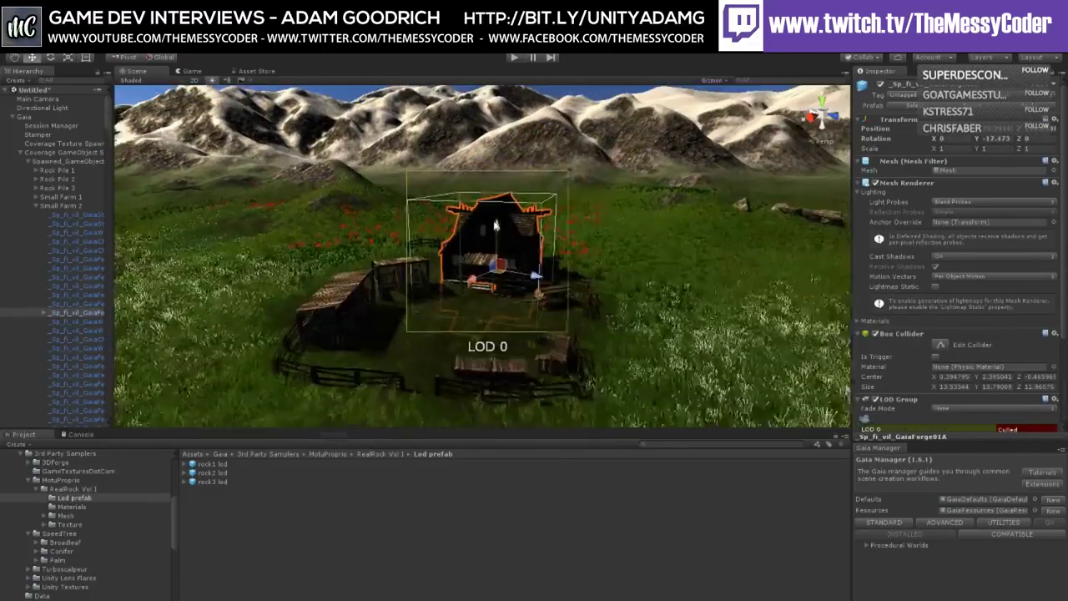
pyautogui.moveTo(495, 225); pyautogui.dragTo(367, 243, button='right')
pyautogui.click(482, 267)
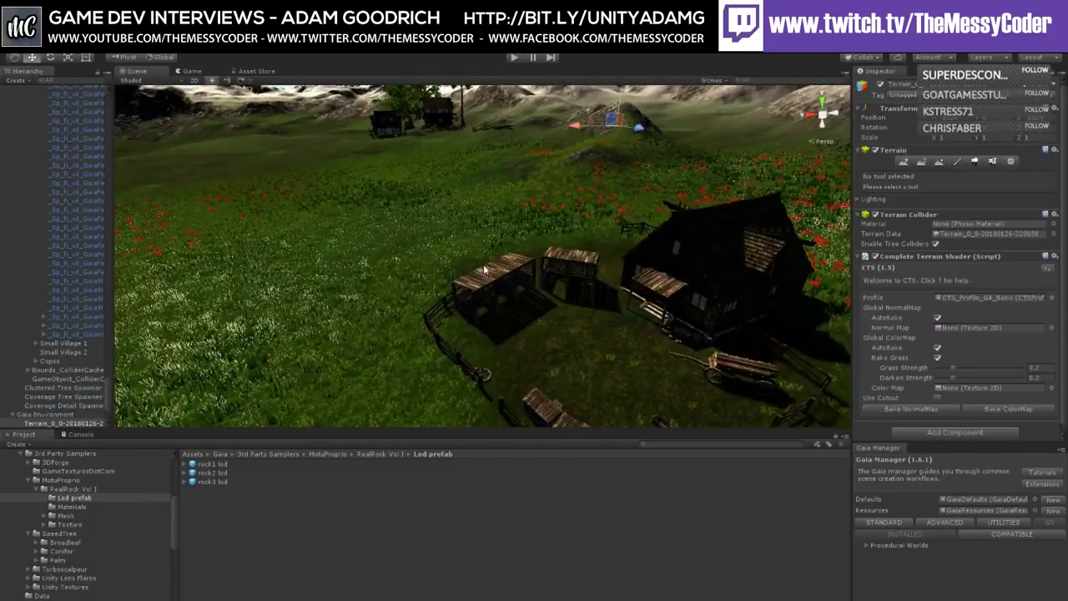
pyautogui.click(484, 268)
pyautogui.moveTo(484, 269); pyautogui.dragTo(362, 188, button='right')
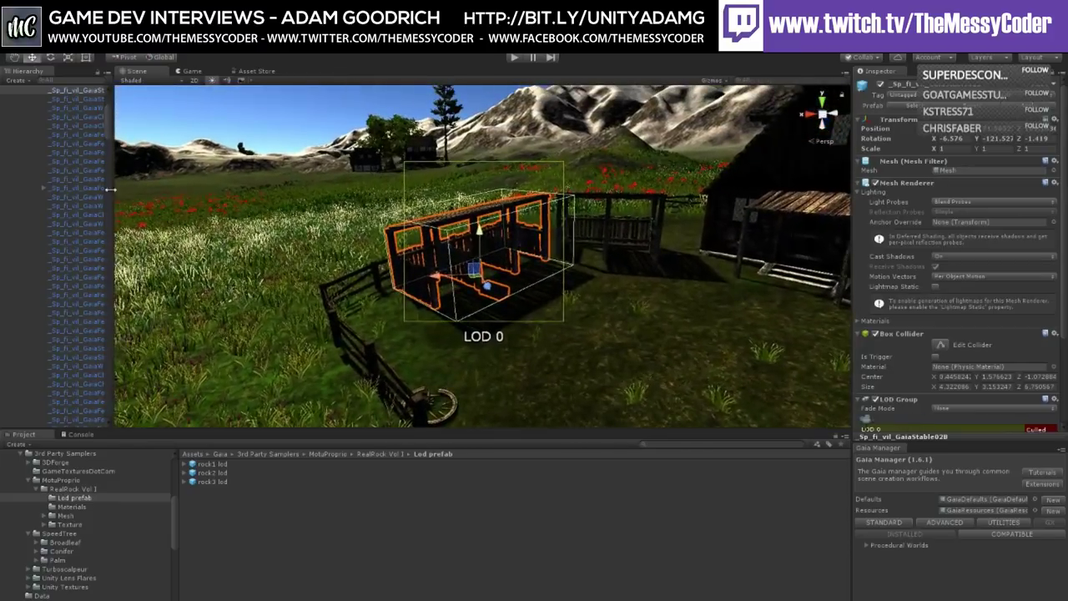
pyautogui.moveTo(106, 118); pyautogui.dragTo(106, 410)
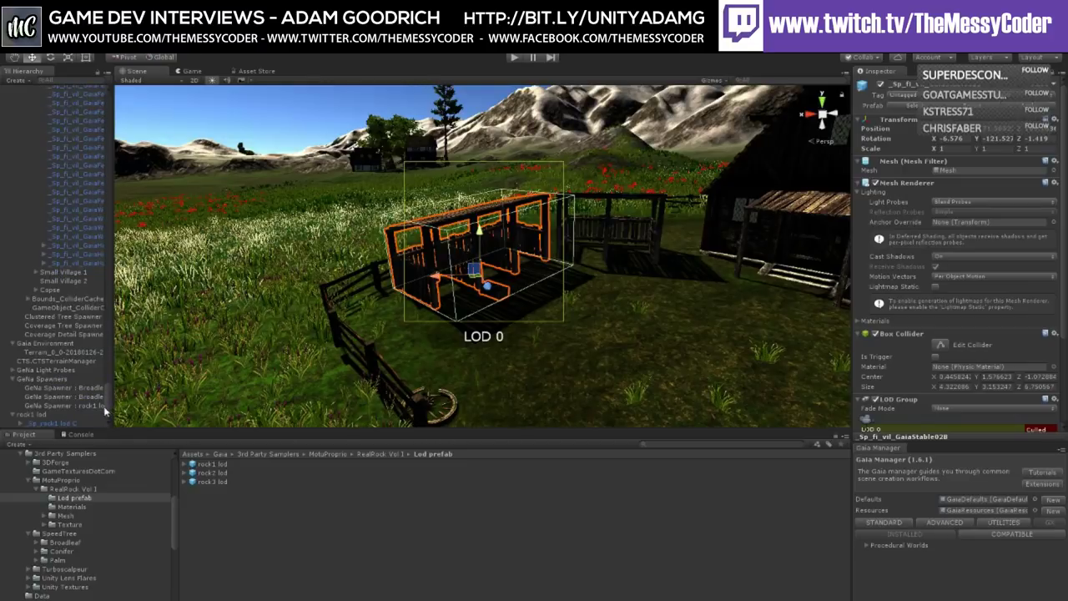
pyautogui.click(59, 405)
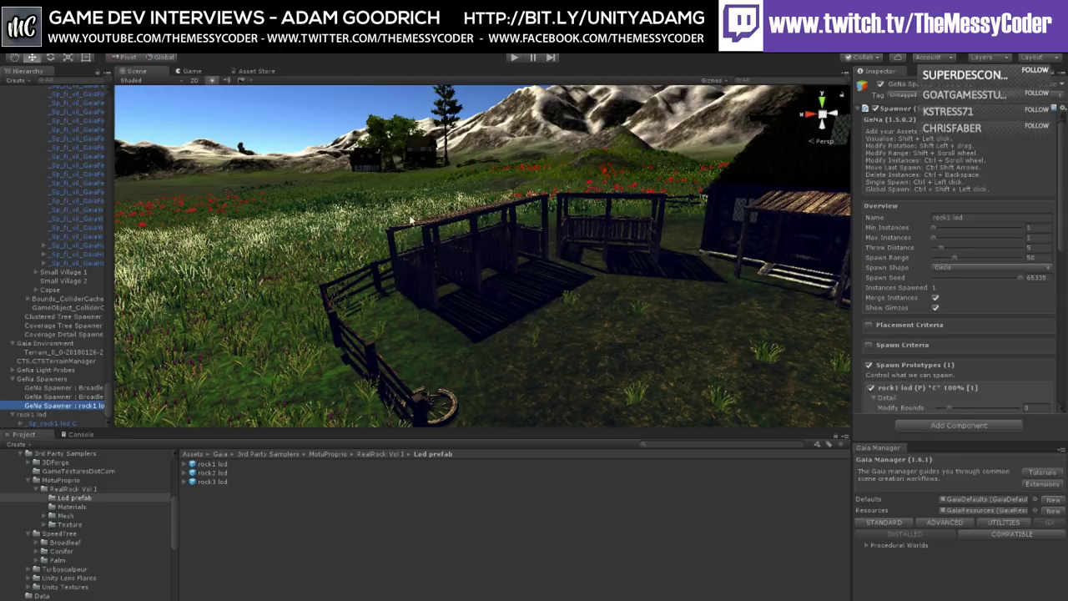
# Step: Spawn a rock1 lod rock beside the farm's fence pen
pyautogui.press('f')
pyautogui.keyDown('alt'); pyautogui.moveTo(440, 251); pyautogui.dragTo(487, 314); pyautogui.keyUp('alt')
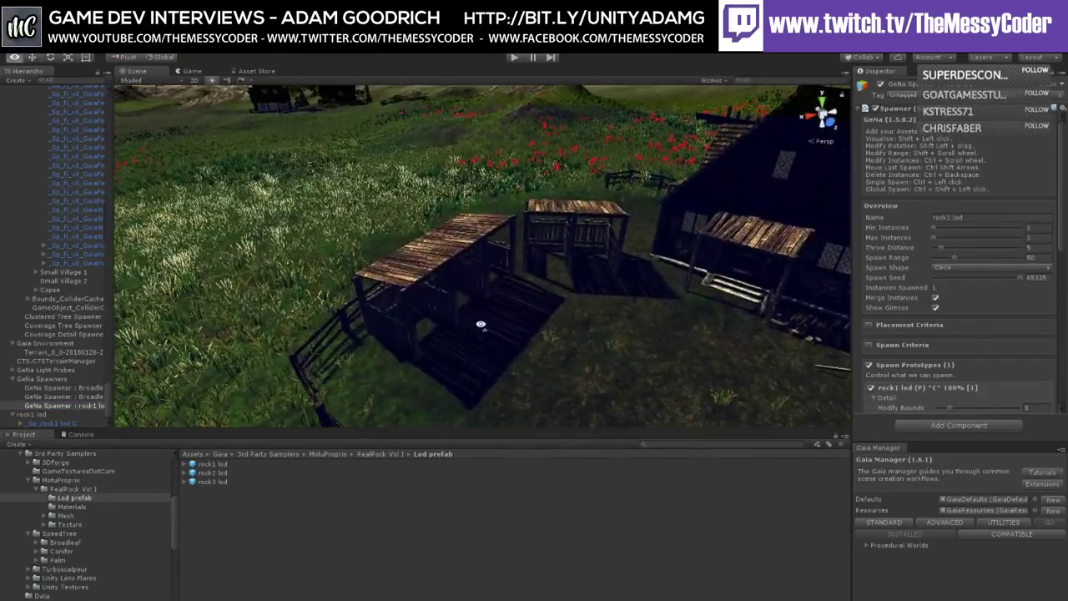
pyautogui.keyDown('ctrl'); pyautogui.click(437, 256); pyautogui.keyUp('ctrl')
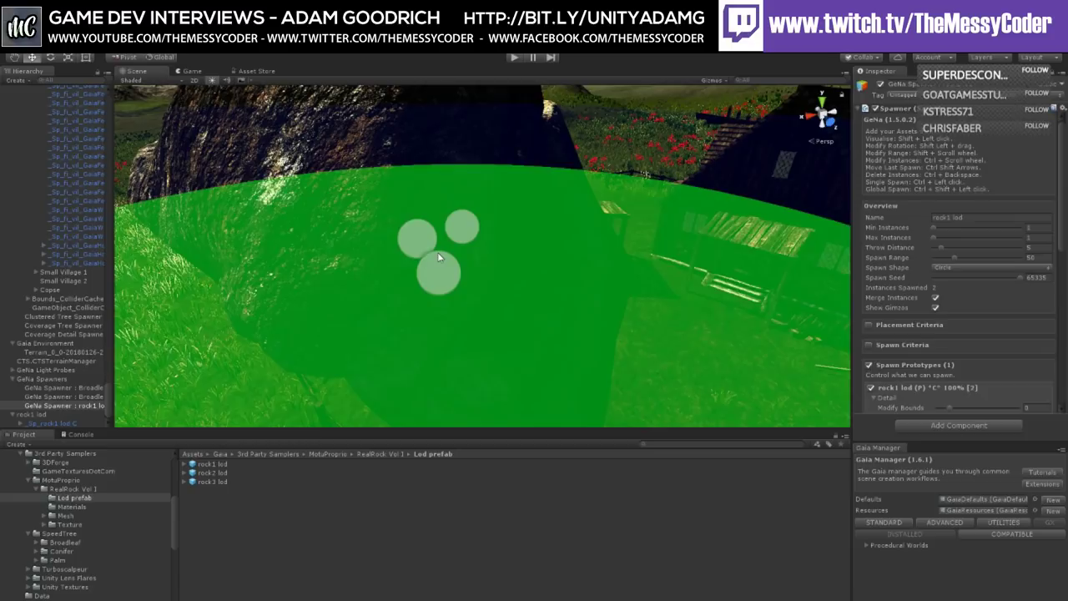
pyautogui.scroll(-4, 433, 296)
pyautogui.scroll(3, 419, 334)
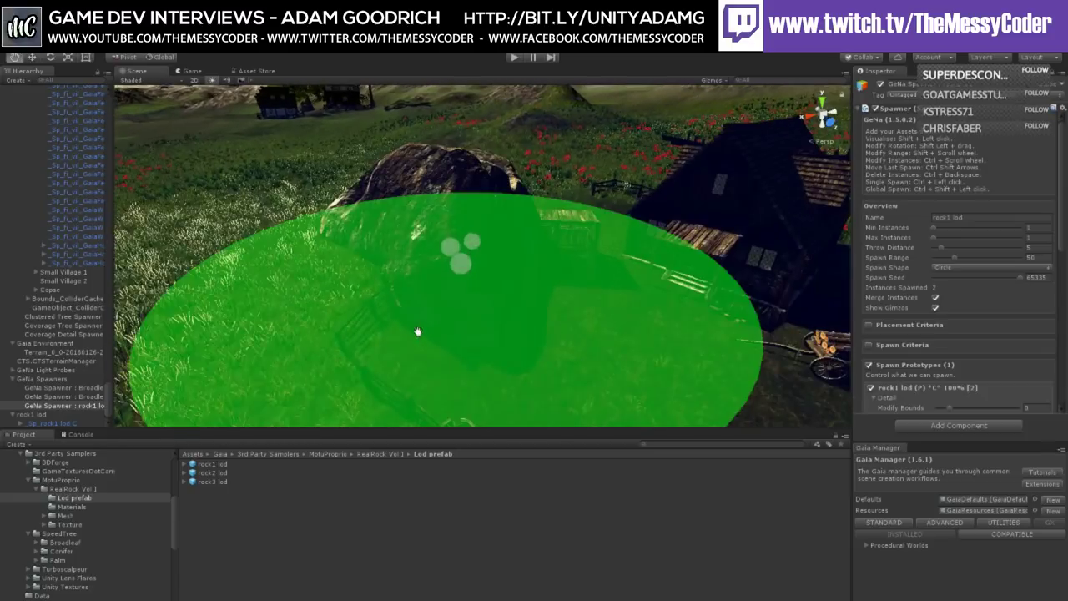
# Step: Pull back over the village and spawn another rock1 lod rock beside the farm
pyautogui.moveTo(420, 331); pyautogui.dragTo(360, 253, button='middle')
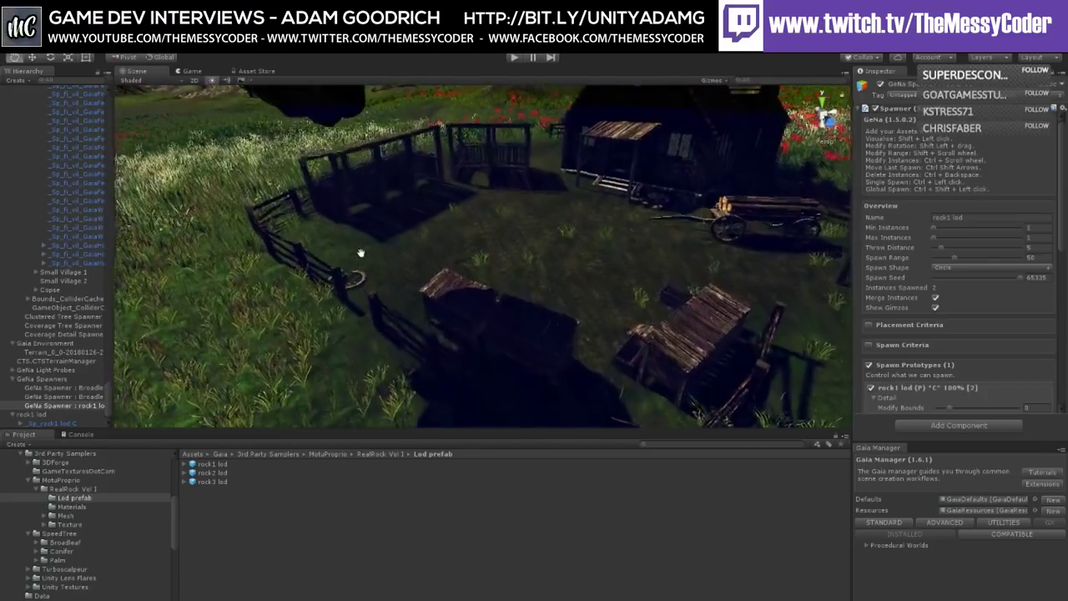
pyautogui.moveTo(360, 253); pyautogui.dragTo(566, 277, button='right')
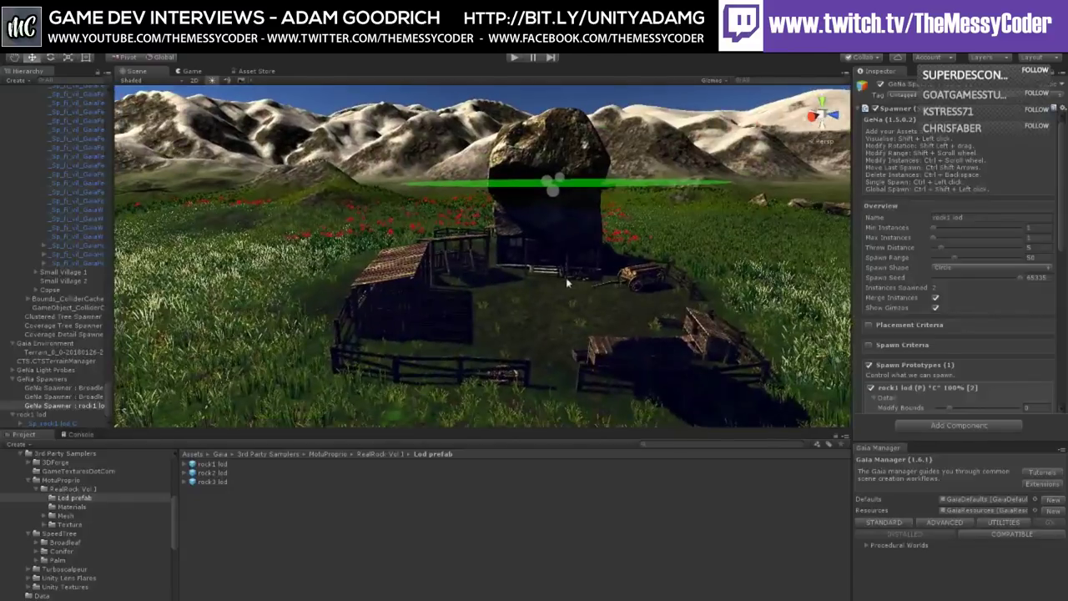
pyautogui.moveTo(551, 285); pyautogui.dragTo(361, 325, button='middle')
pyautogui.moveTo(388, 303); pyautogui.dragTo(378, 189, button='right')
pyautogui.moveTo(378, 189); pyautogui.dragTo(278, 278, button='middle')
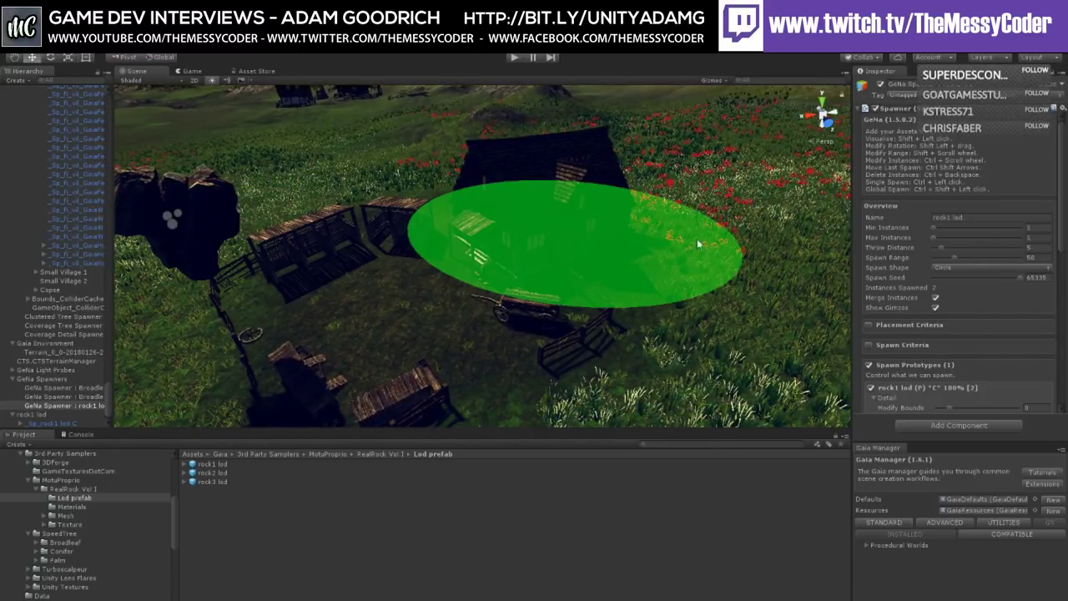
pyautogui.keyDown('shift'); pyautogui.click(737, 203); pyautogui.keyUp('shift')
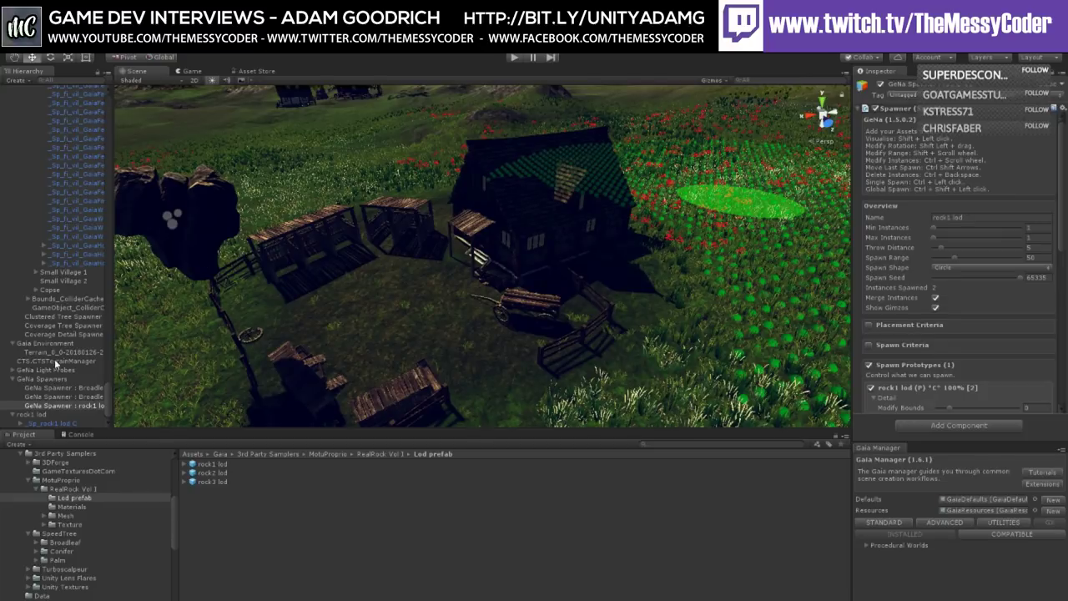
pyautogui.click(46, 423)
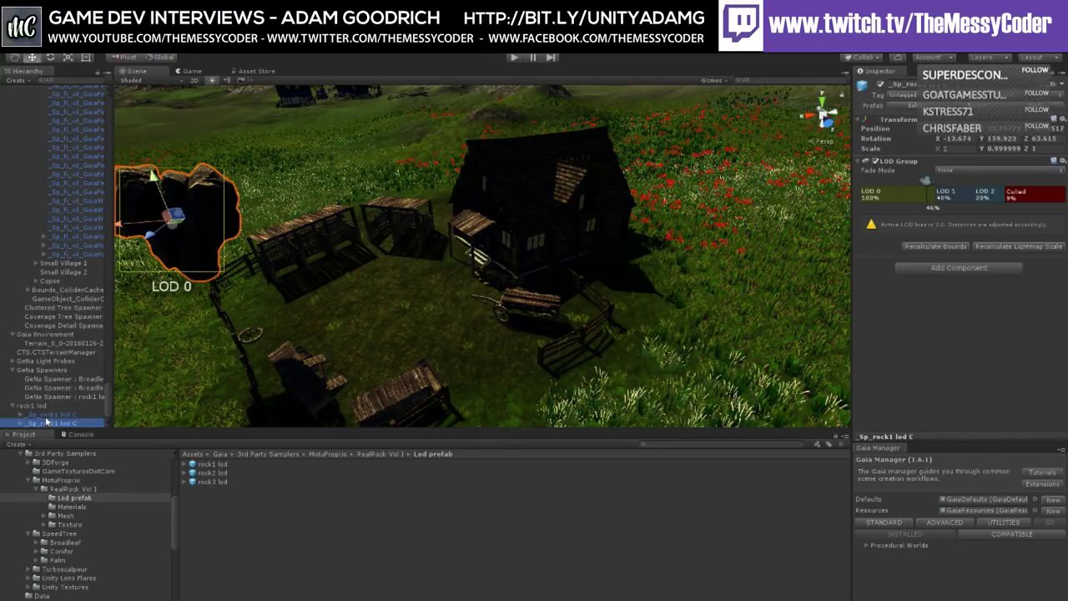
# Step: Delete the duplicate _Sp_rock1 lod C rock
pyautogui.press('Delete')
pyautogui.moveTo(251, 314); pyautogui.dragTo(355, 301, button='middle')
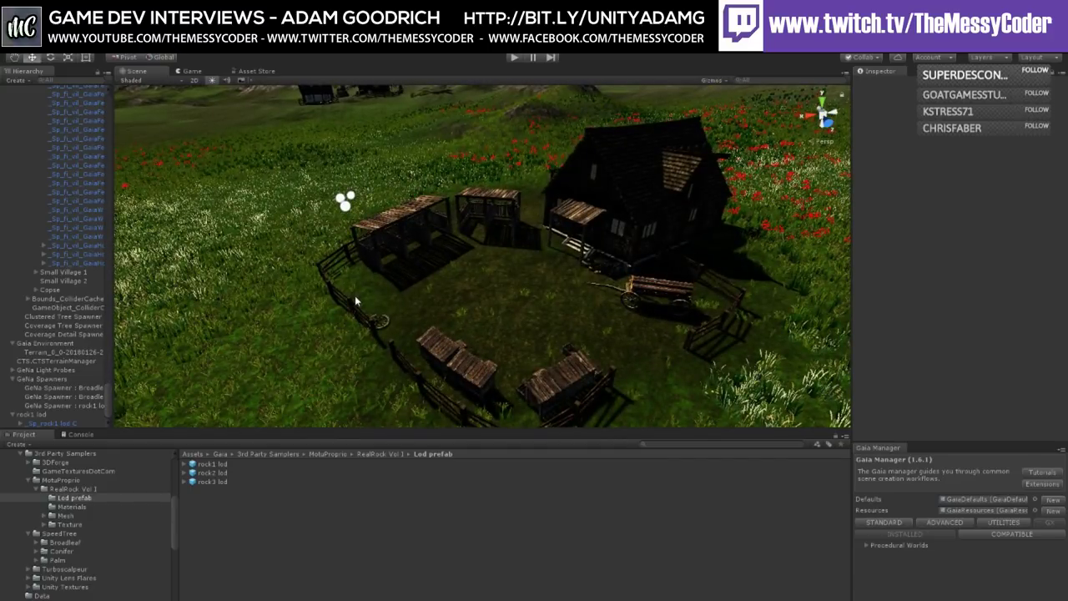
pyautogui.scroll(1, 363, 291)
pyautogui.scroll(-4, 345, 296)
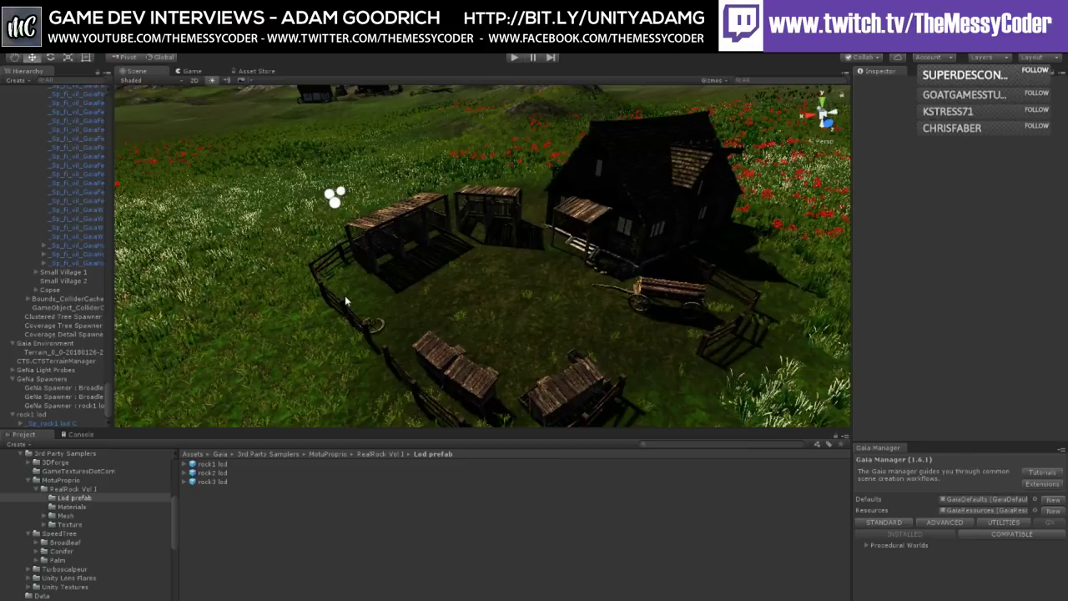
pyautogui.moveTo(331, 256); pyautogui.dragTo(344, 294, button='middle')
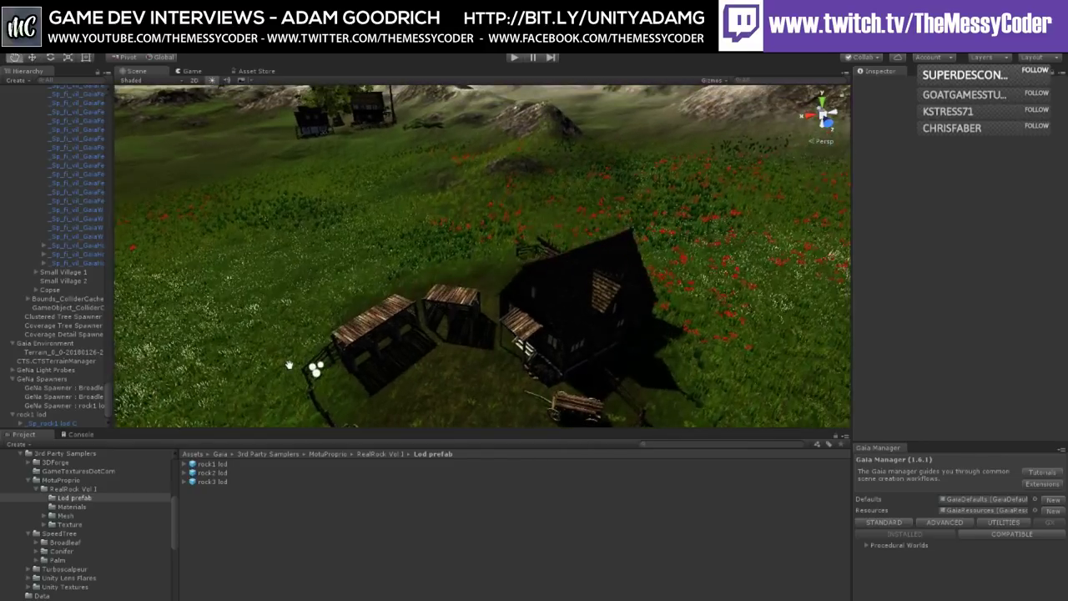
pyautogui.scroll(4, 75, 273)
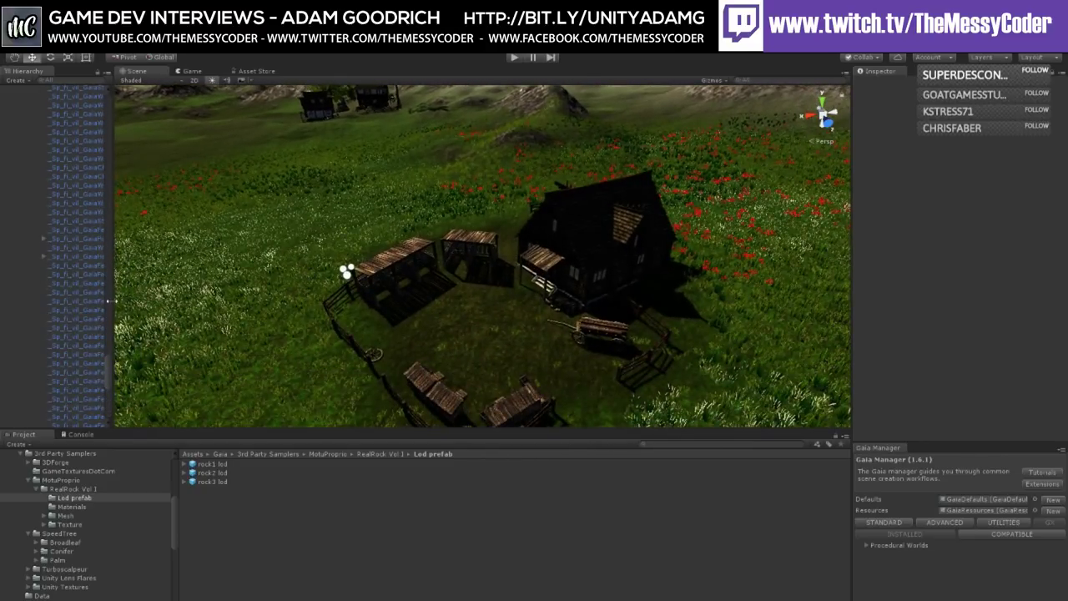
# Step: Widen the Hierarchy, collapse Small Farm 2 and Medium Farm 2, and select Spawned_GameObjects
pyautogui.moveTo(108, 301); pyautogui.dragTo(159, 93)
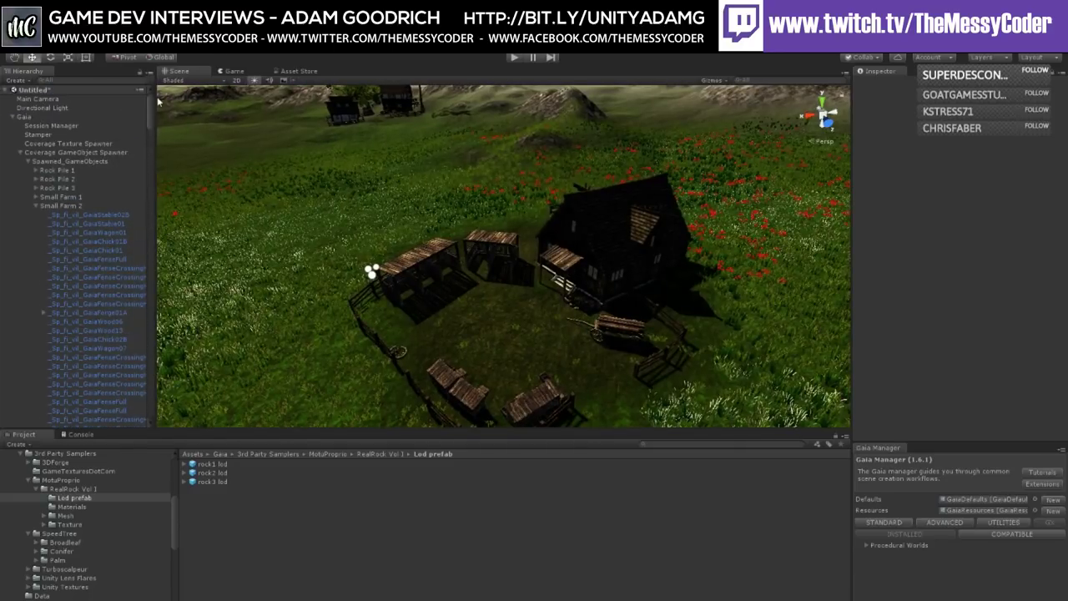
pyautogui.click(36, 206)
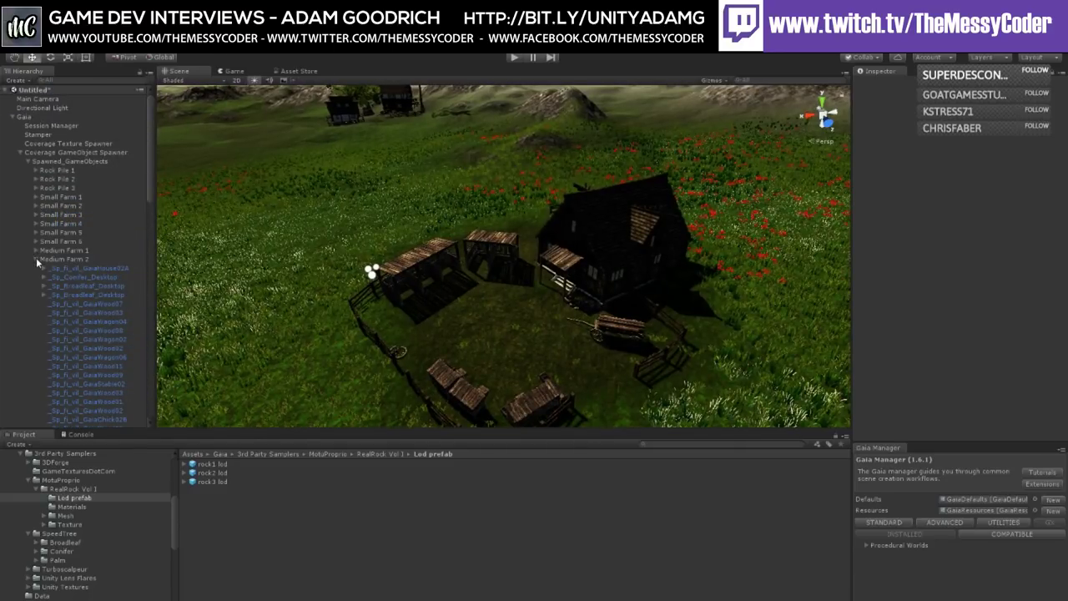
pyautogui.click(36, 259)
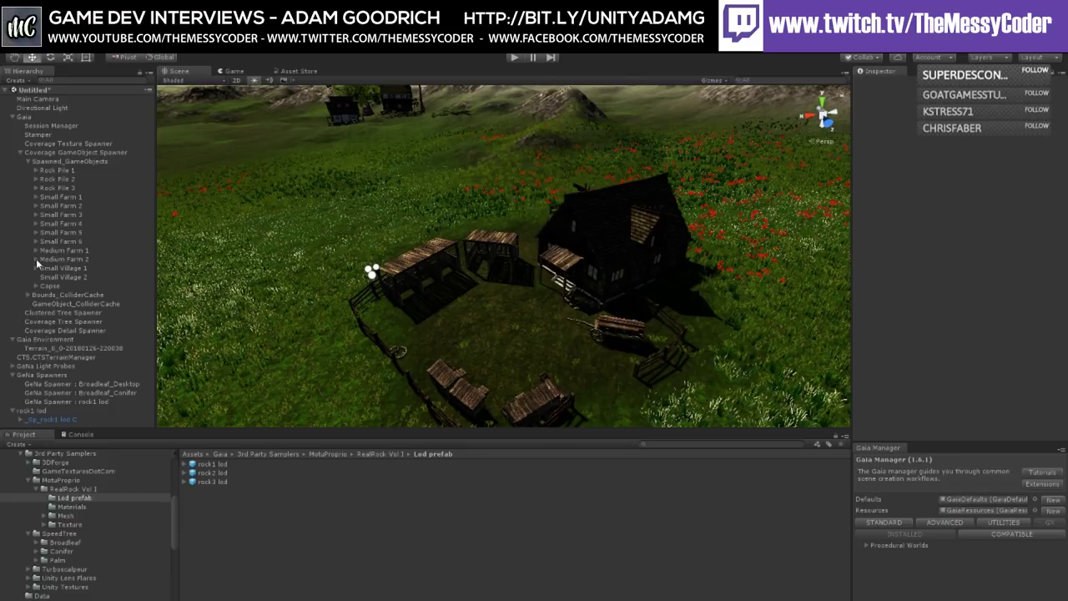
pyautogui.click(72, 162)
# Step: Select the Coverage GameObject Spawner and orbit the view over the farm
pyautogui.click(74, 153)
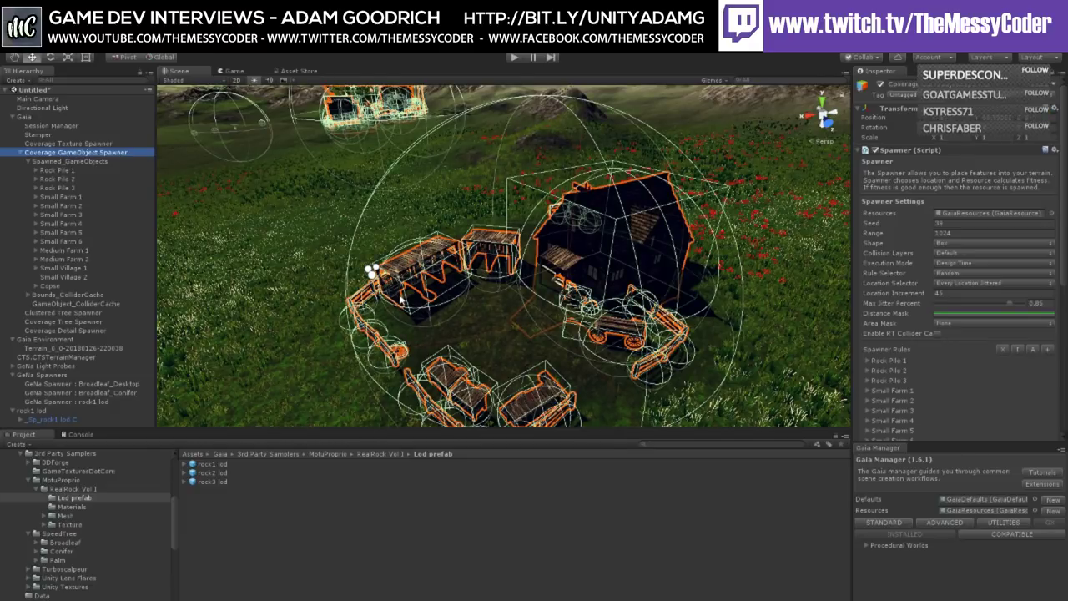
pyautogui.moveTo(395, 275); pyautogui.dragTo(344, 210, button='middle')
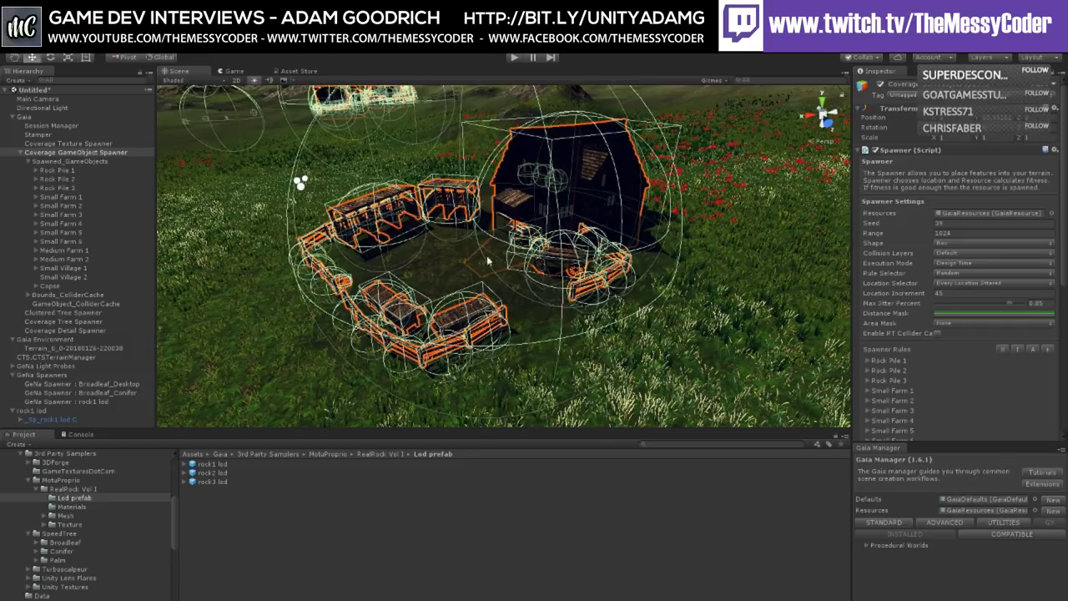
pyautogui.keyDown('alt'); pyautogui.moveTo(480, 256); pyautogui.dragTo(371, 233); pyautogui.keyUp('alt')
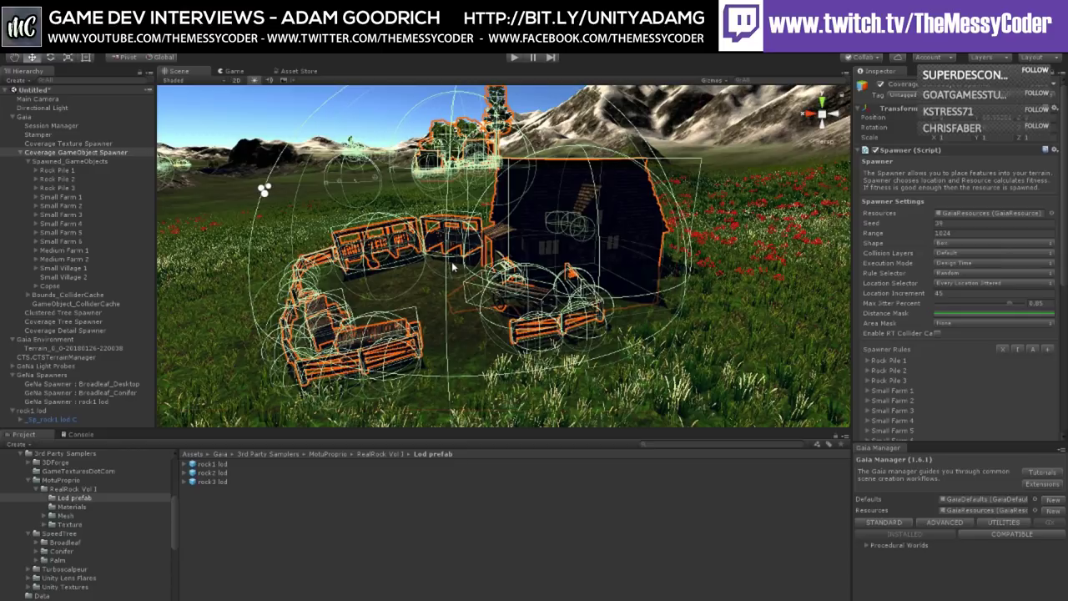
pyautogui.keyDown('alt'); pyautogui.moveTo(452, 266); pyautogui.dragTo(426, 284); pyautogui.keyUp('alt')
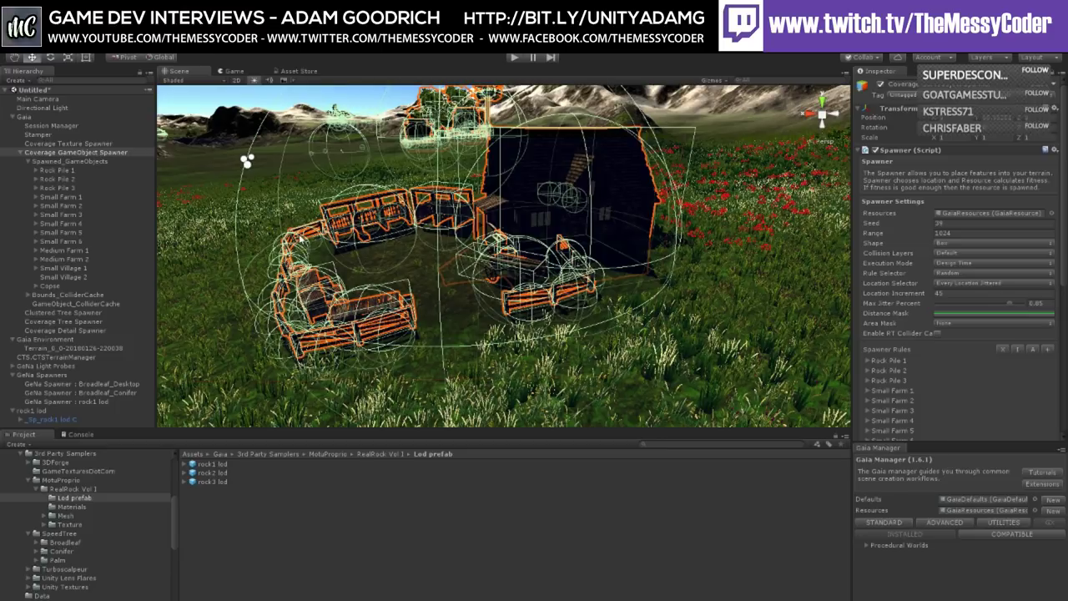
pyautogui.scroll(3, 300, 240)
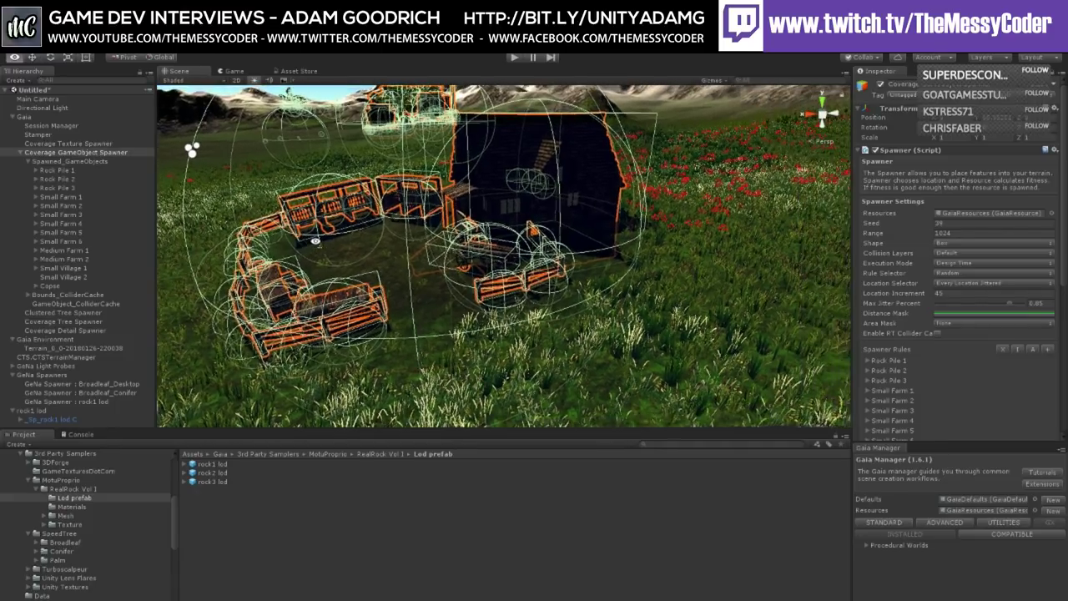
pyautogui.scroll(3, 324, 253)
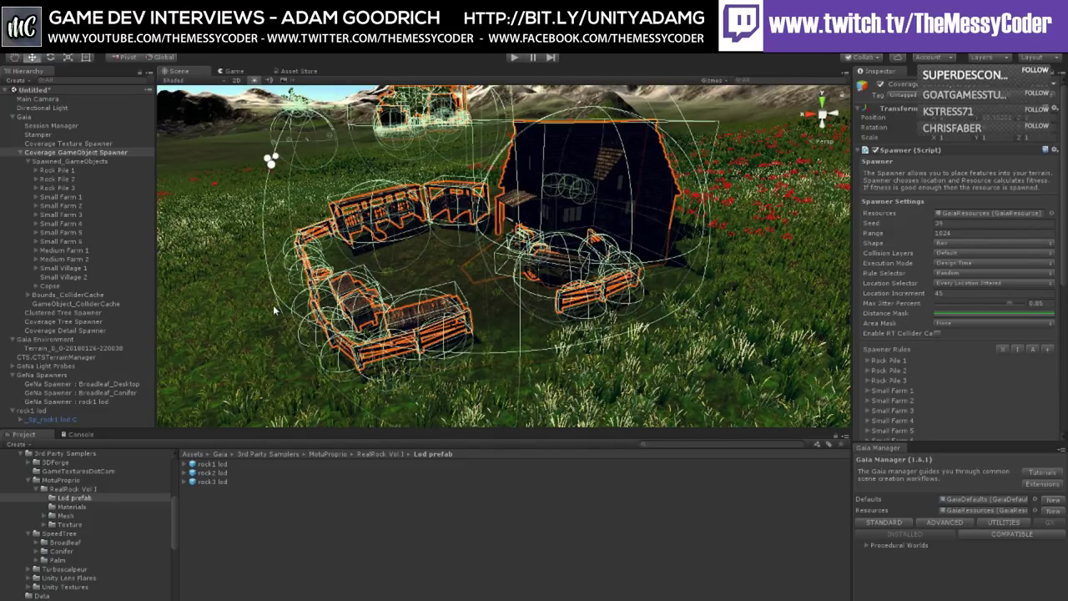
pyautogui.scroll(-1, 273, 305)
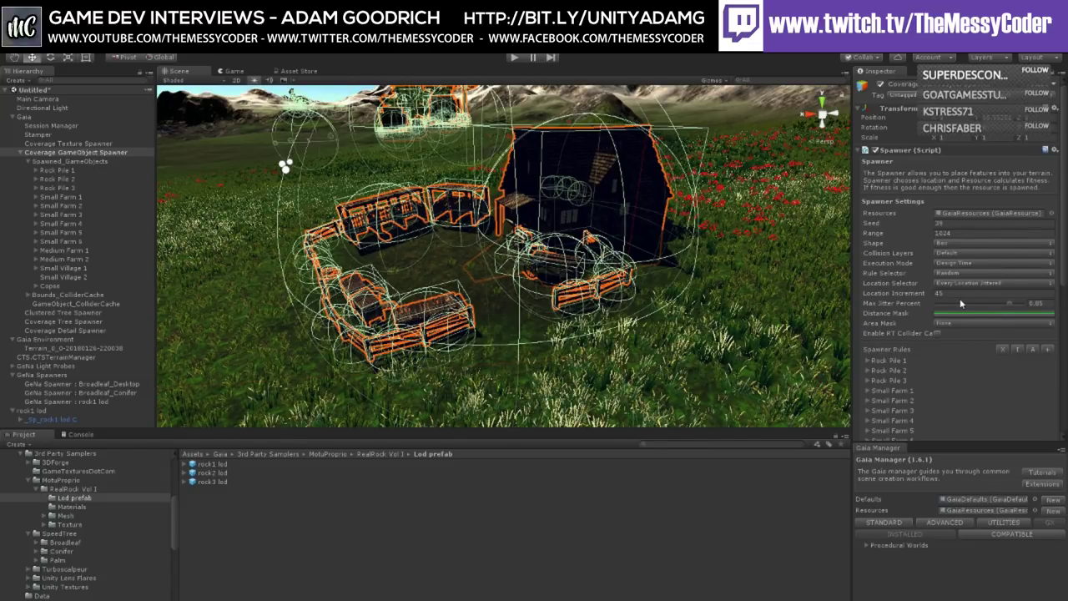
pyautogui.scroll(-2, 960, 298)
pyautogui.scroll(-2, 960, 304)
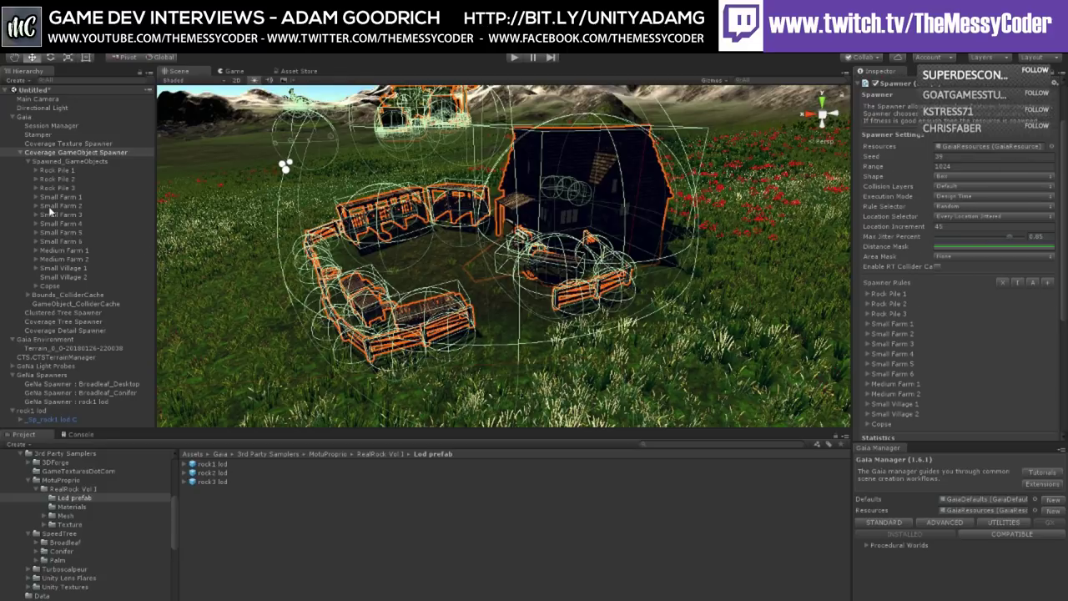
# Step: Deactivate Bounds_ColliderCache under Spawned_GameObjects and reselect the GeNa rock1 lod spawner
pyautogui.click(66, 161)
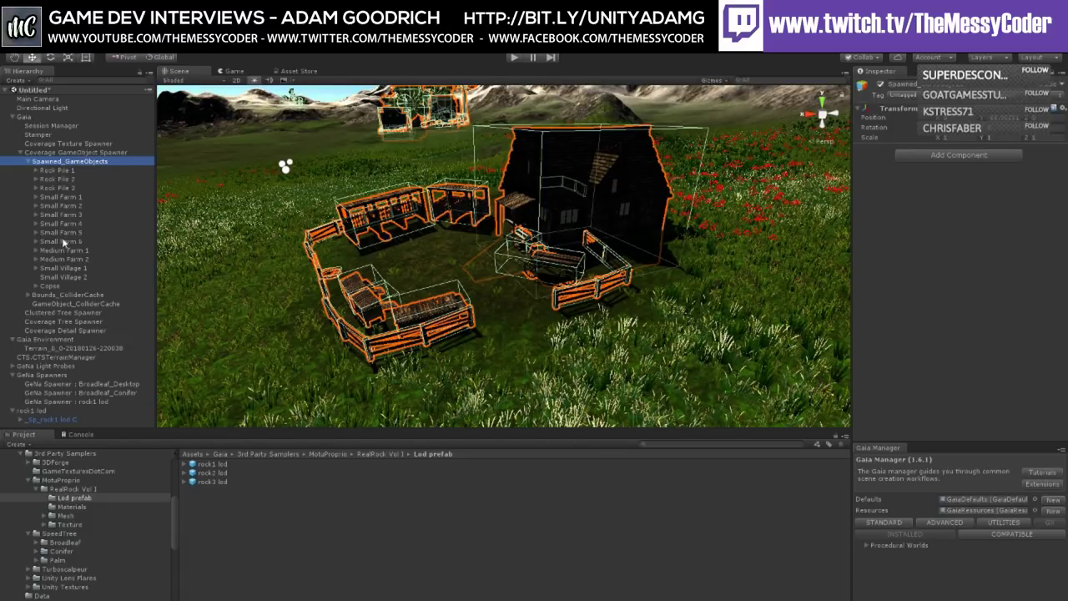
pyautogui.click(65, 294)
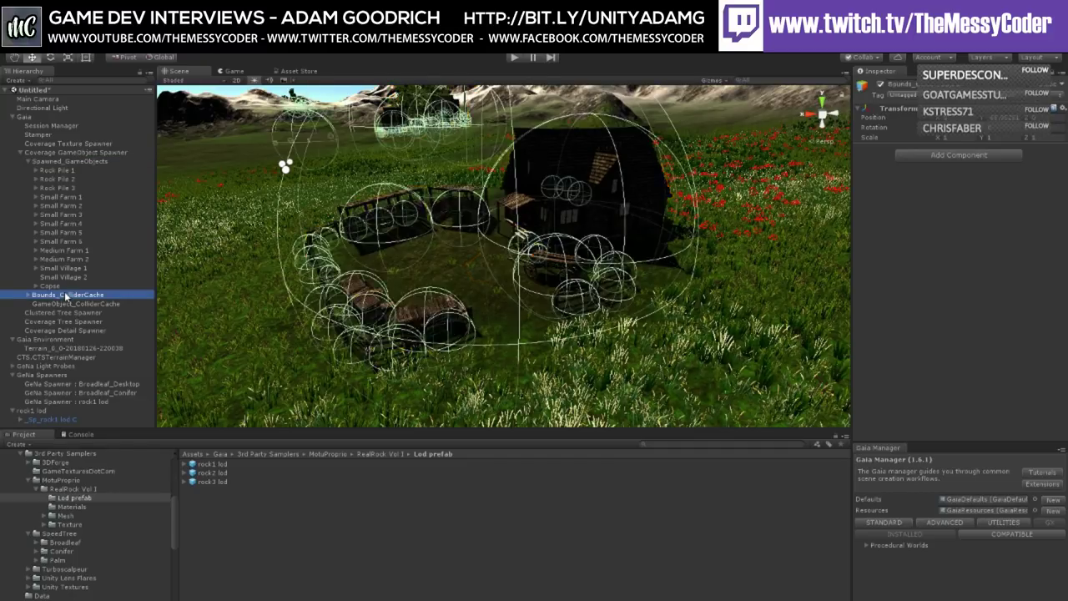
pyautogui.click(881, 85)
pyautogui.moveTo(359, 179); pyautogui.dragTo(354, 199, button='right')
pyautogui.scroll(3, 354, 204)
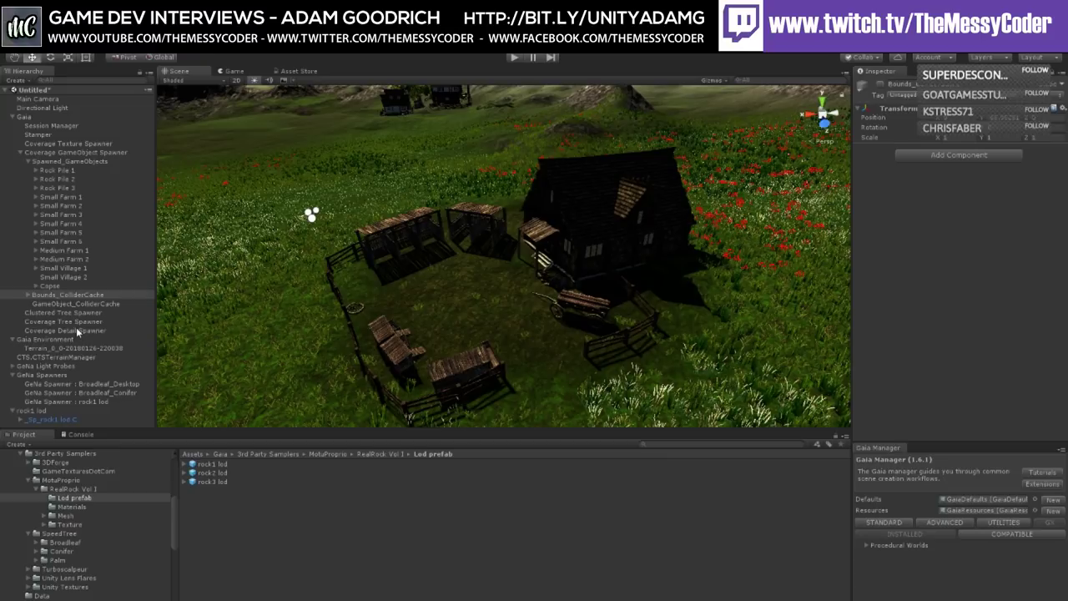
pyautogui.click(74, 402)
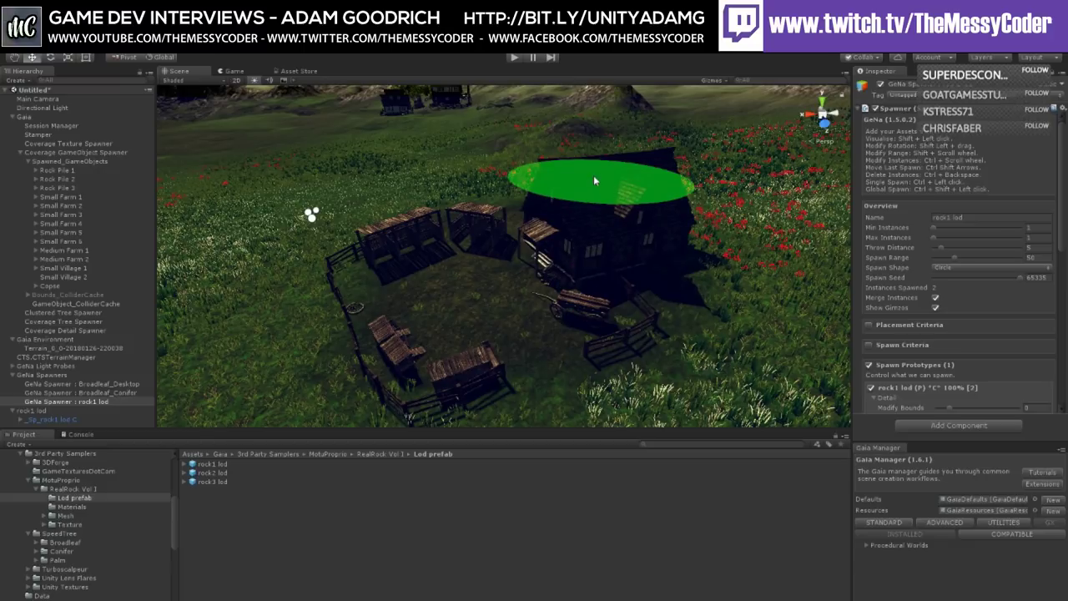
# Step: Spawn a third rock1 lod rock in the farm yard
pyautogui.keyDown('shift'); pyautogui.click(392, 254); pyautogui.keyUp('shift')
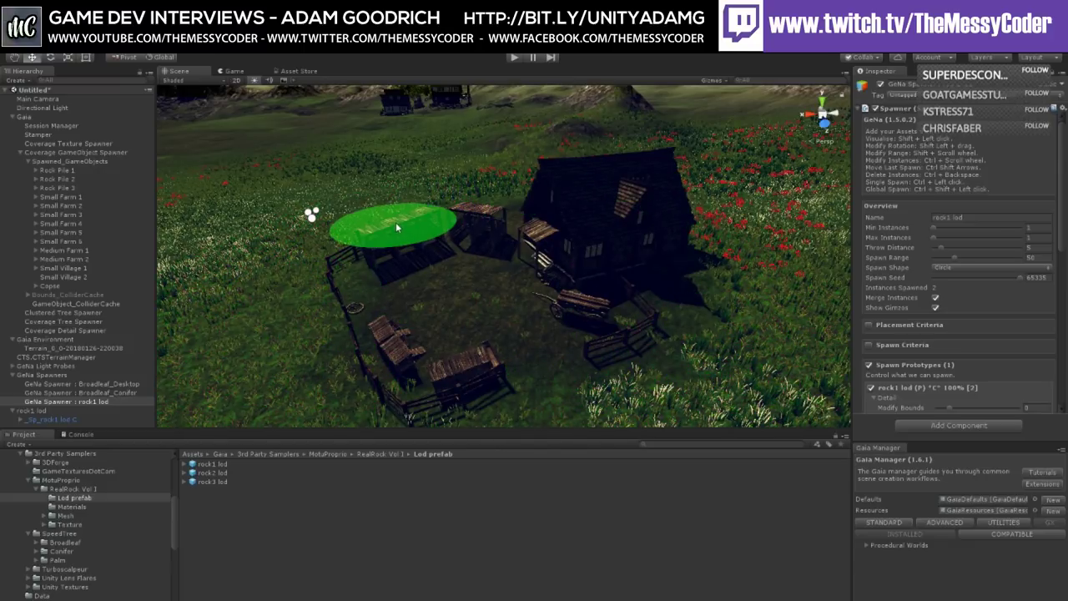
pyautogui.keyDown('ctrl'); pyautogui.click(396, 222); pyautogui.keyUp('ctrl')
pyautogui.scroll(5, 396, 222)
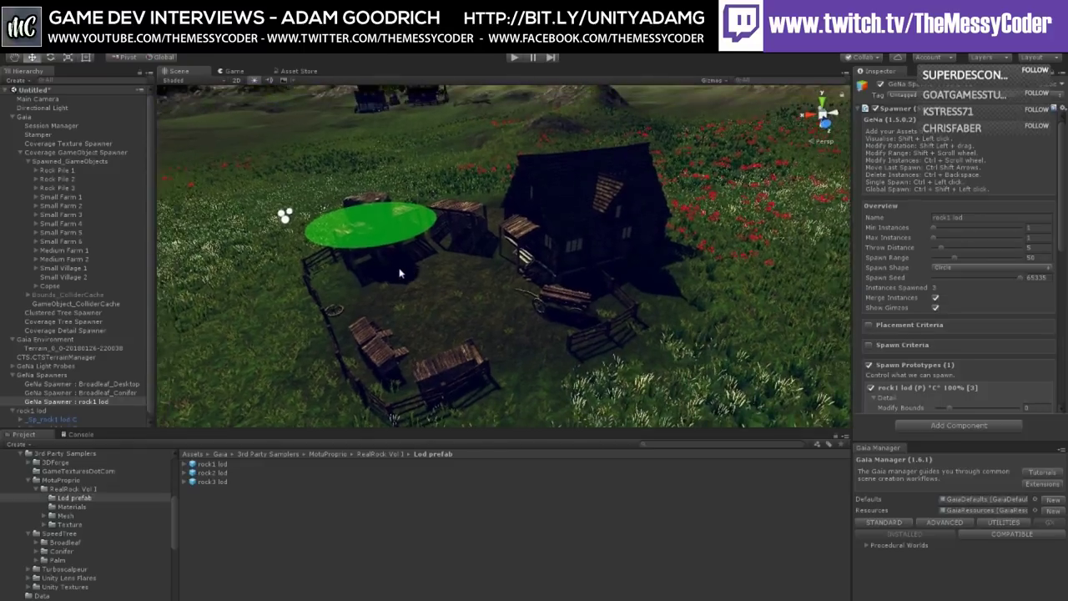
pyautogui.moveTo(354, 278); pyautogui.dragTo(417, 376, button='right')
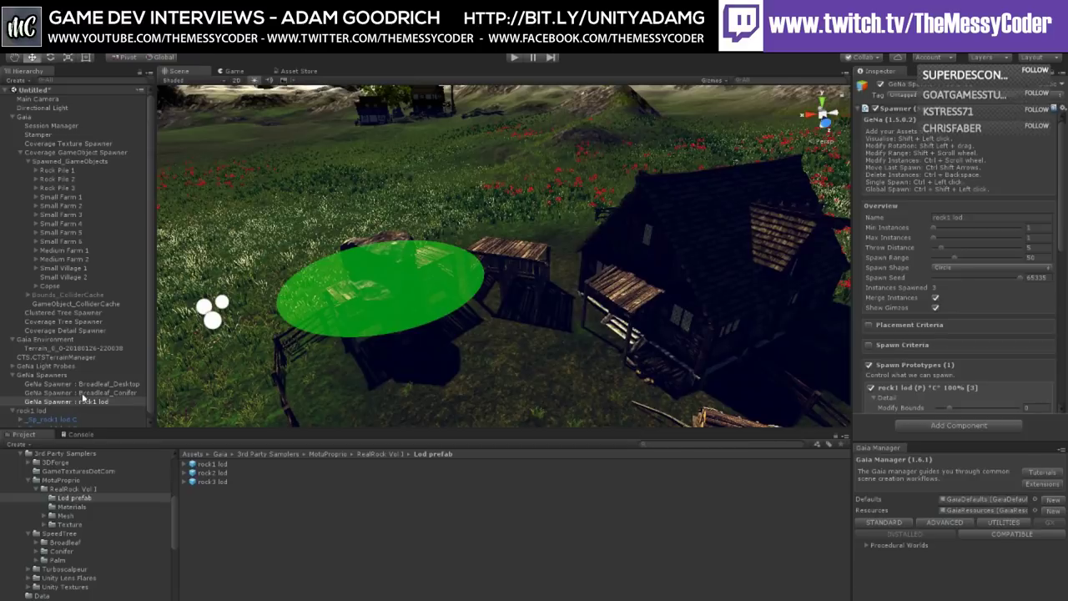
# Step: Fly the camera past the farm building to the fences and select the rock on the pens
pyautogui.doubleClick(83, 393)
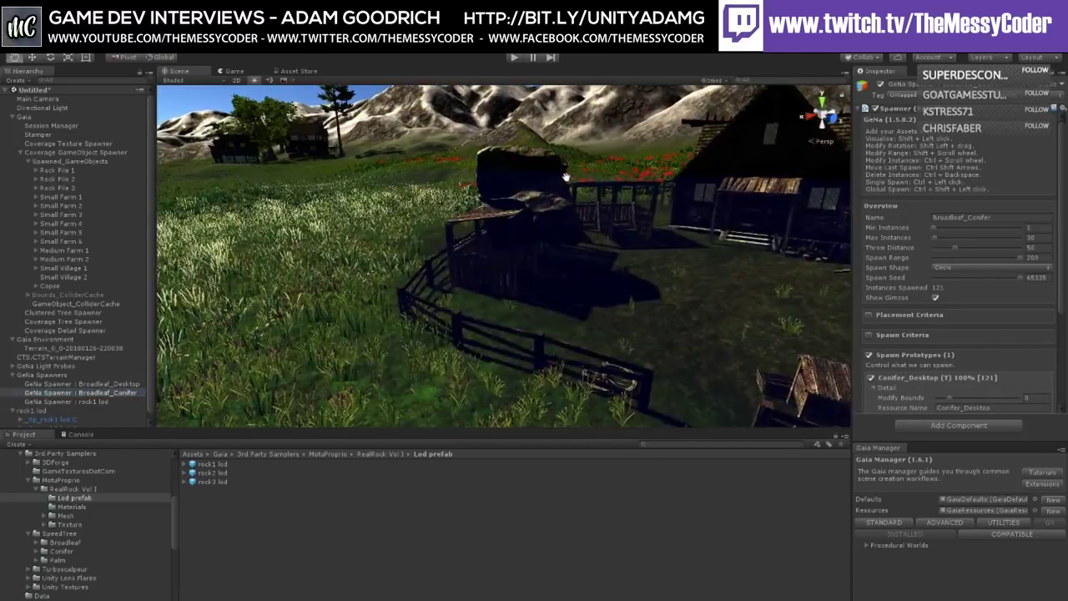
pyautogui.moveTo(565, 177); pyautogui.dragTo(348, 270, button='right')
pyautogui.moveTo(470, 234); pyautogui.dragTo(645, 199, button='right')
pyautogui.scroll(-2, 537, 227)
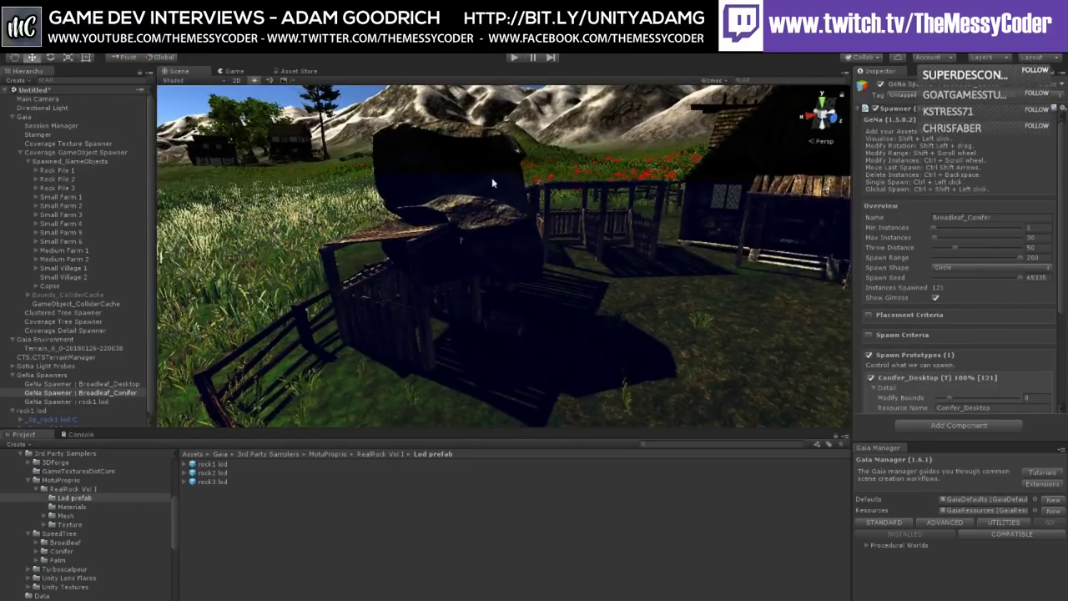
pyautogui.scroll(-3, 451, 225)
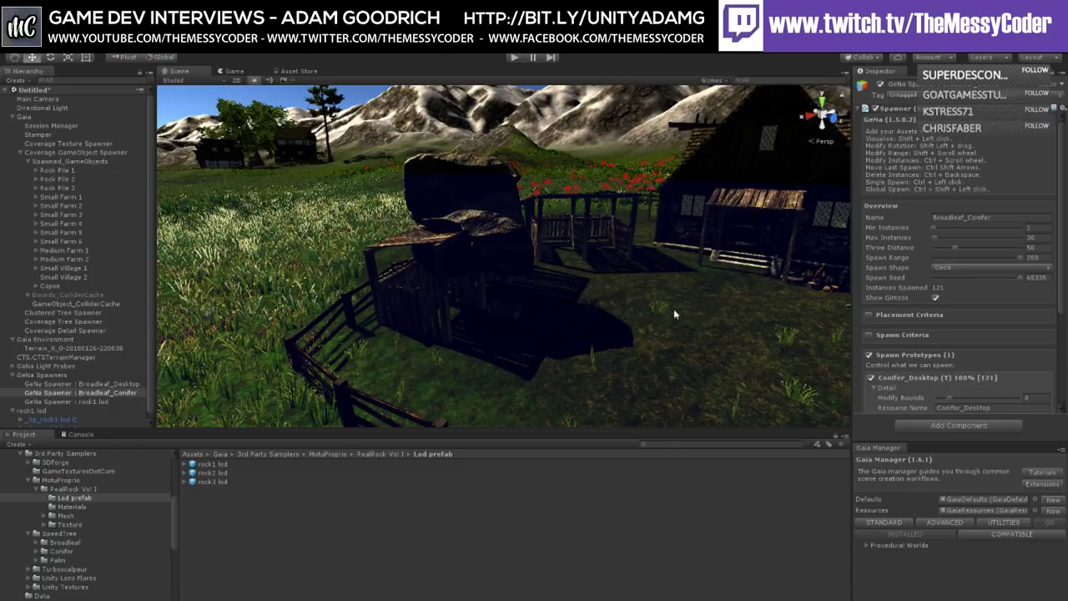
pyautogui.moveTo(619, 292); pyautogui.dragTo(362, 241, button='middle')
pyautogui.moveTo(362, 241)
pyautogui.keyDown('alt'); pyautogui.mouseDown()
pyautogui.moveTo(374, 237)
pyautogui.moveTo(363, 240)
pyautogui.mouseUp(); pyautogui.keyUp('alt')
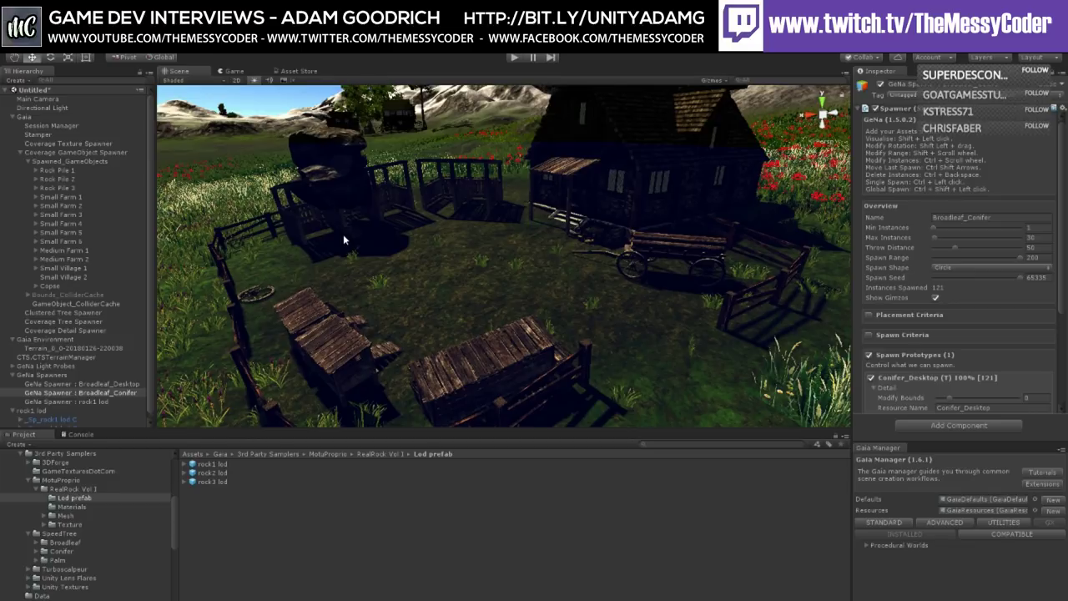
pyautogui.click(332, 154)
# Step: Delete the misplaced rock from the left-hand fence pens and check the farm yard is clear
pyautogui.press('Delete')
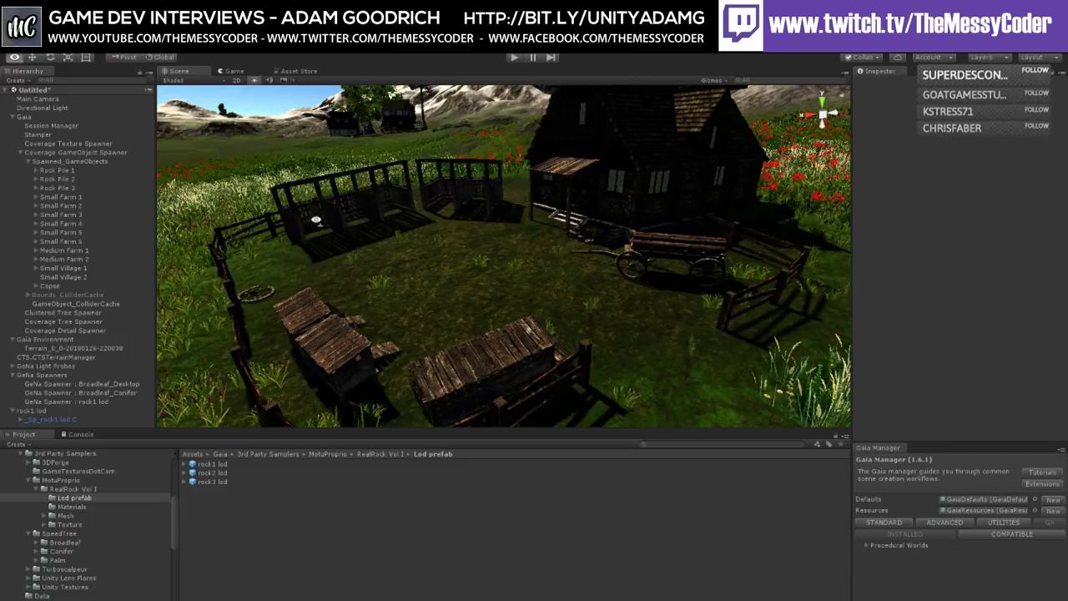
pyautogui.scroll(5, 315, 239)
pyautogui.scroll(-5, 318, 244)
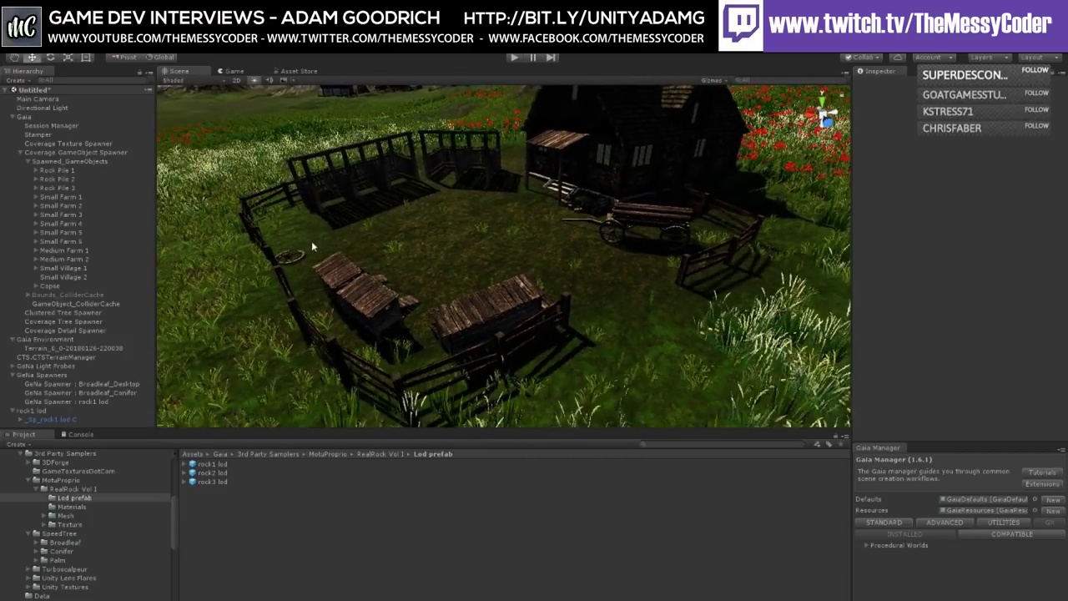
pyautogui.keyDown('alt'); pyautogui.moveTo(330, 238); pyautogui.dragTo(383, 230); pyautogui.keyUp('alt')
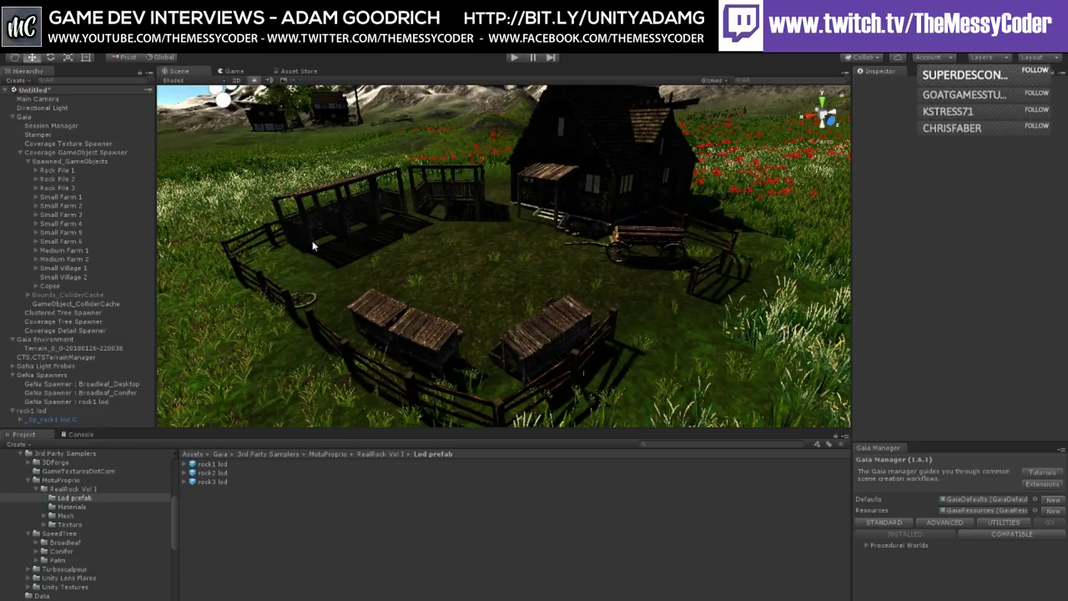
# Step: Frame Small Farm 2, then fly from its fence out toward the mountains and rocks
pyautogui.scroll(1, 922, 297)
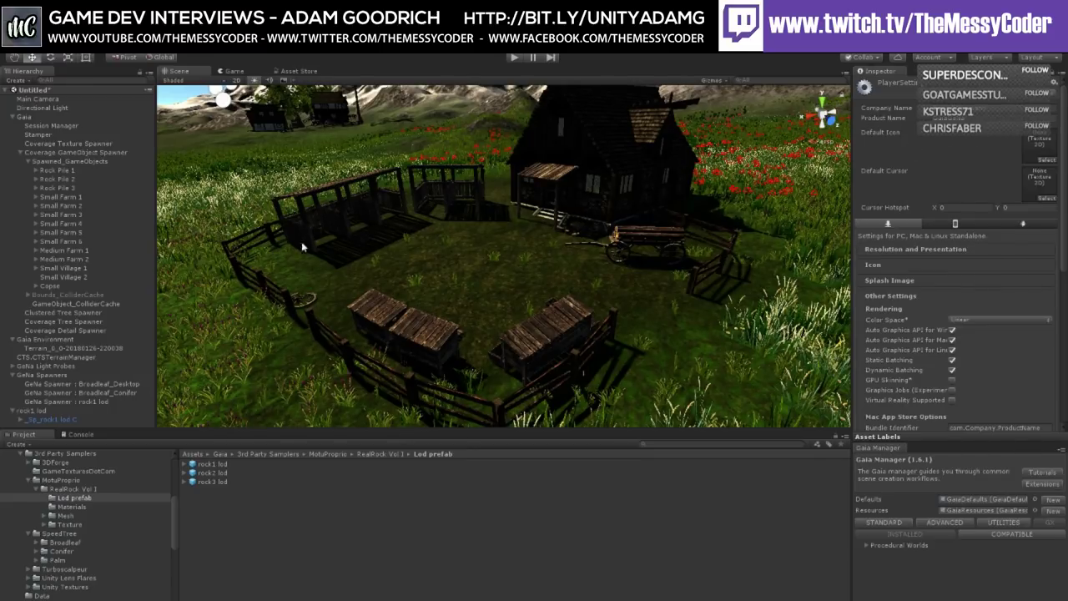
pyautogui.click(65, 204)
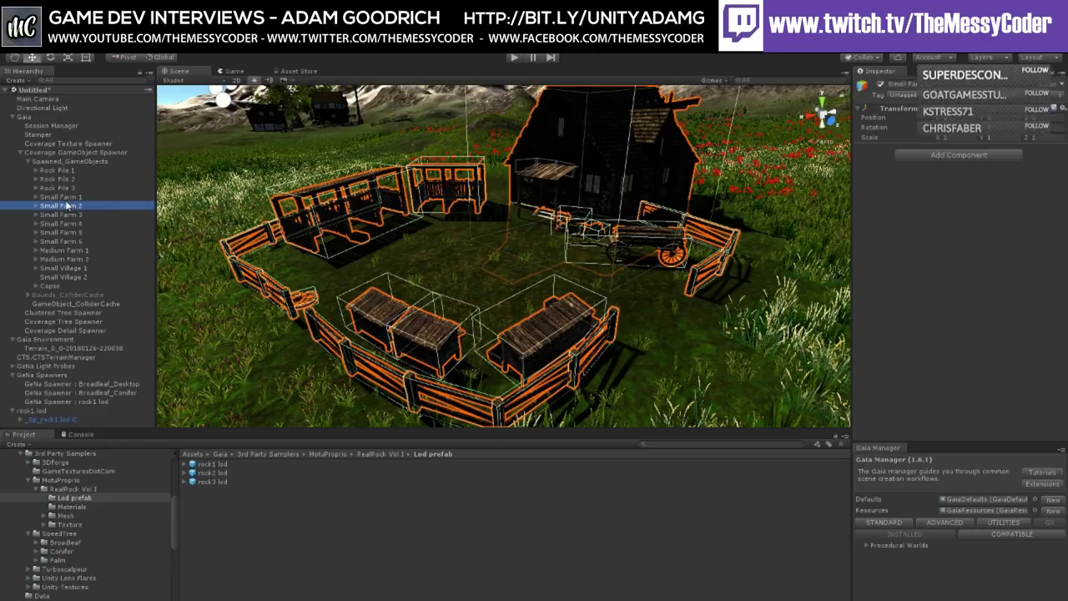
pyautogui.press('f')
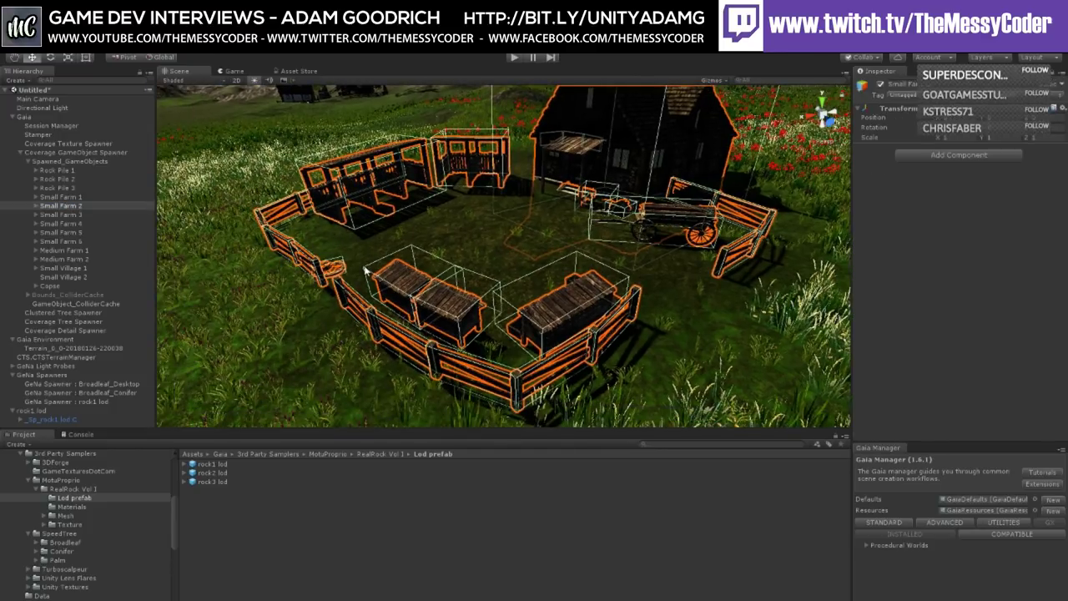
pyautogui.keyDown('alt'); pyautogui.moveTo(339, 261); pyautogui.dragTo(373, 190); pyautogui.keyUp('alt')
pyautogui.press('w')
pyautogui.moveTo(373, 191); pyautogui.dragTo(522, 266, button='right')
pyautogui.press('s')
pyautogui.moveTo(398, 300); pyautogui.dragTo(531, 281, button='right')
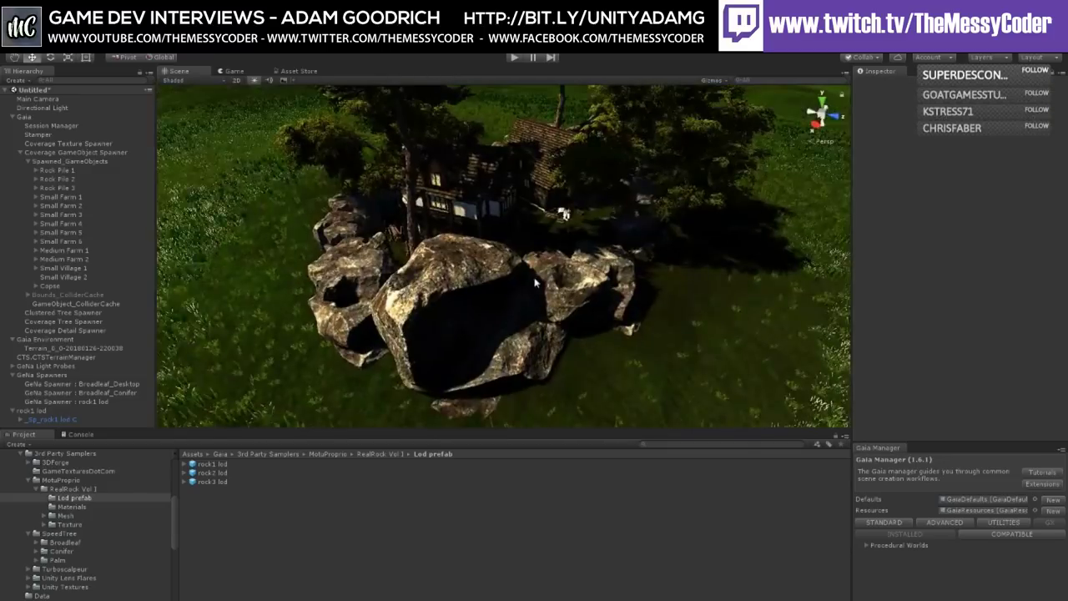
pyautogui.moveTo(426, 281); pyautogui.dragTo(458, 271, button='right')
# Step: Activate Bounds_ColliderCache, then select the GeNa Spawner : Broadleaf_Conifer
pyautogui.scroll(-10, 442, 275)
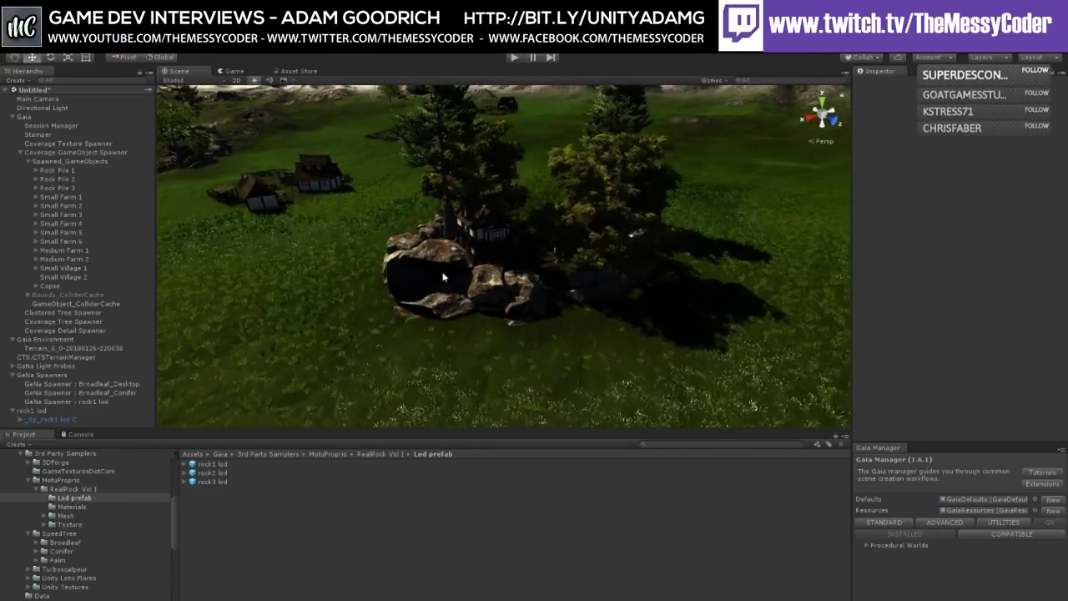
pyautogui.scroll(-3, 436, 279)
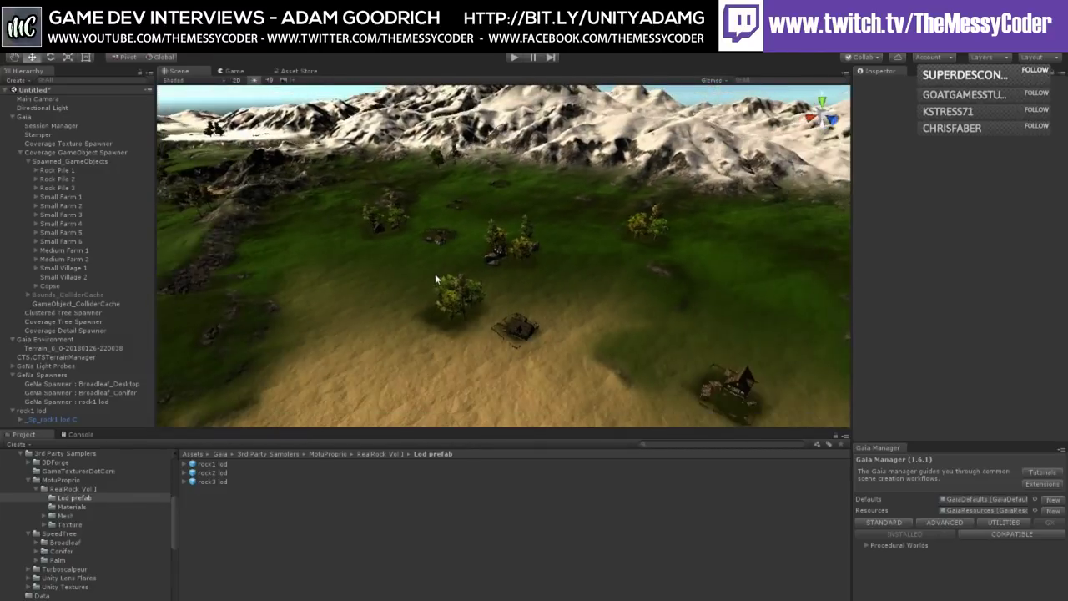
pyautogui.scroll(3, 442, 267)
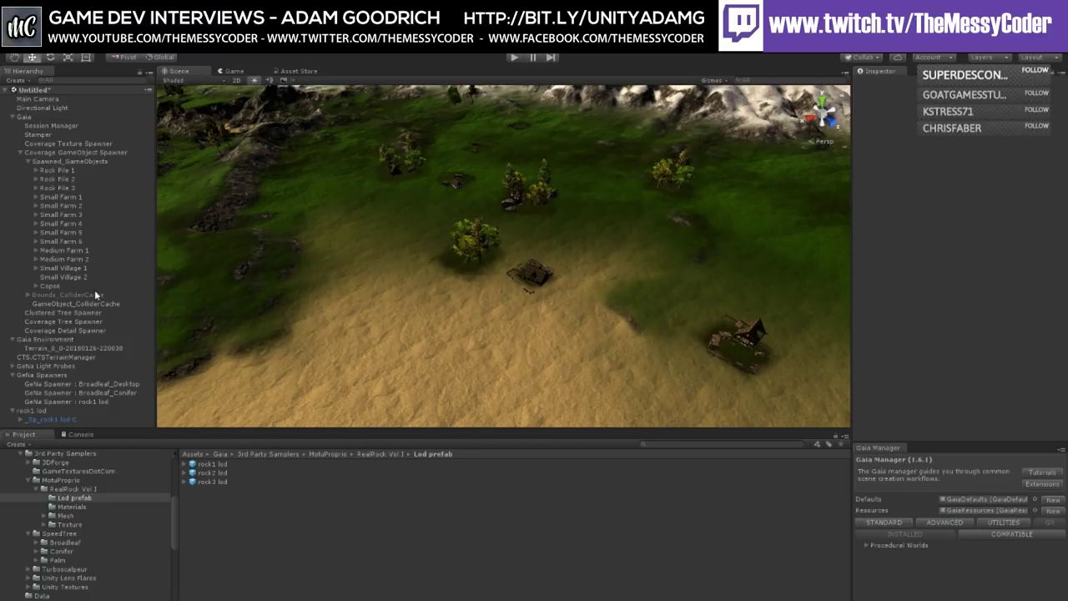
pyautogui.click(97, 294)
pyautogui.click(881, 84)
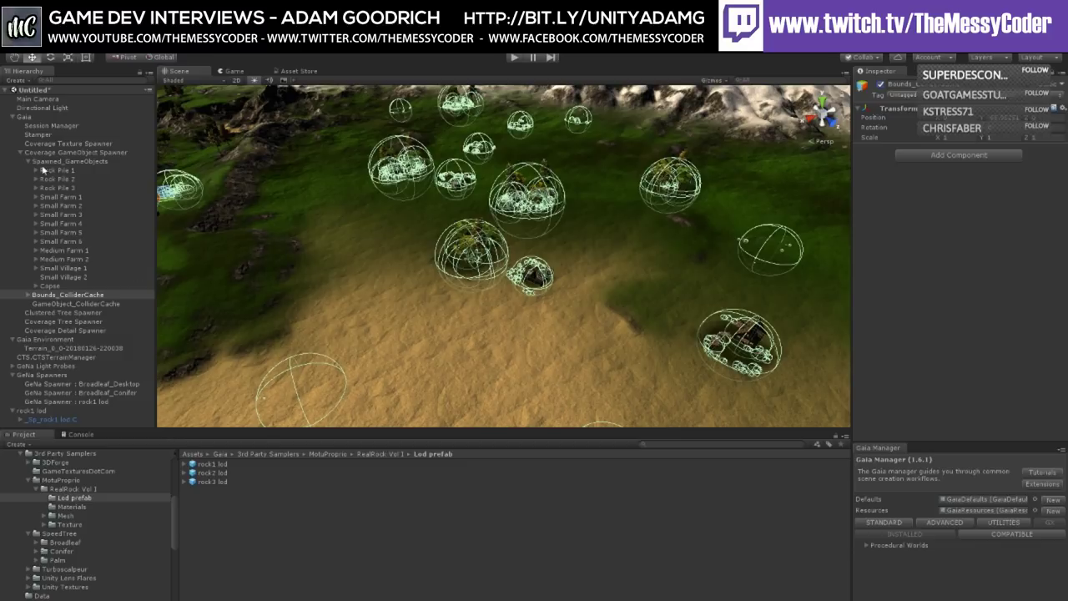
pyautogui.click(20, 153)
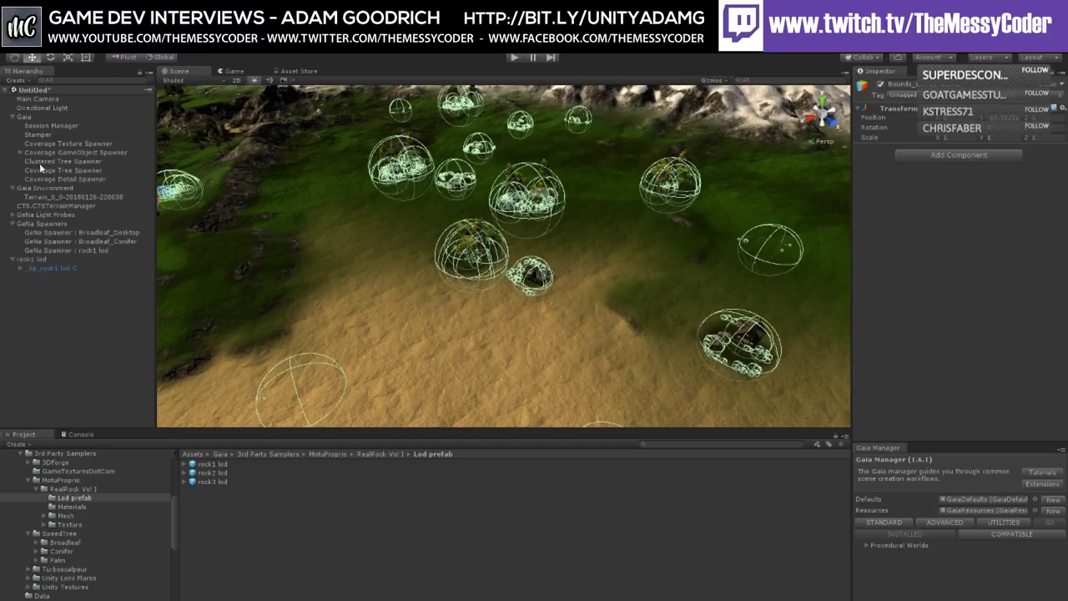
pyautogui.click(45, 242)
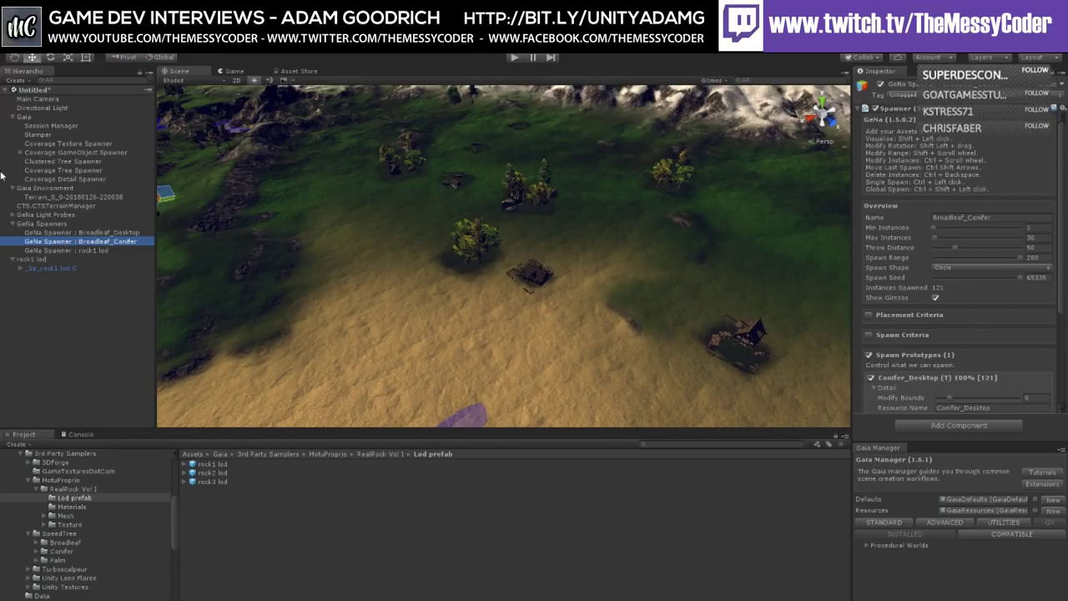
# Step: Select the Clustered Tree Spawner and orbit the view around the whole terrain
pyautogui.click(58, 161)
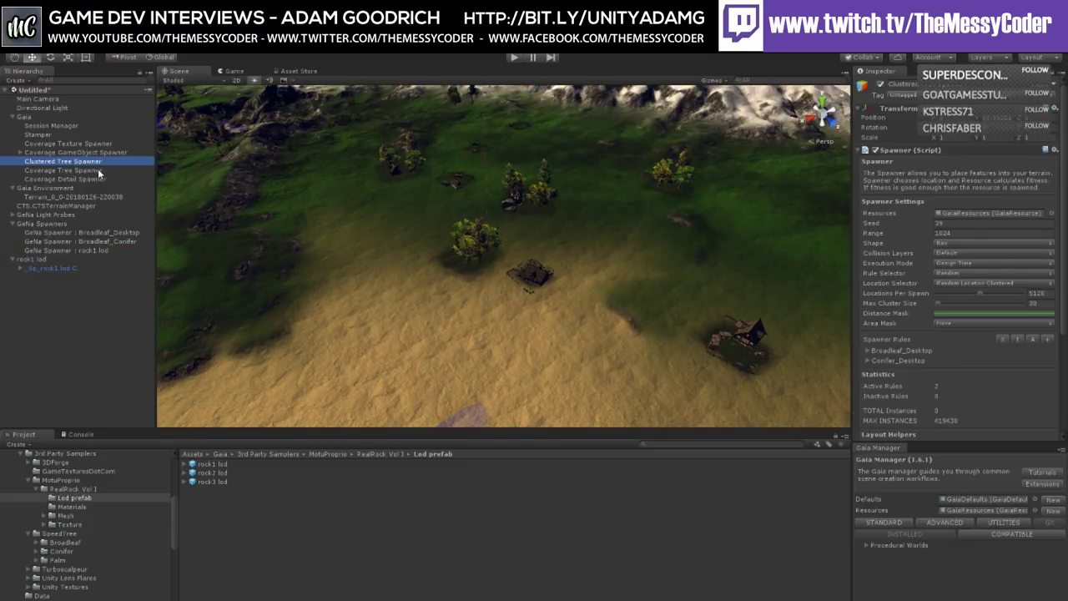
pyautogui.scroll(-3, 354, 306)
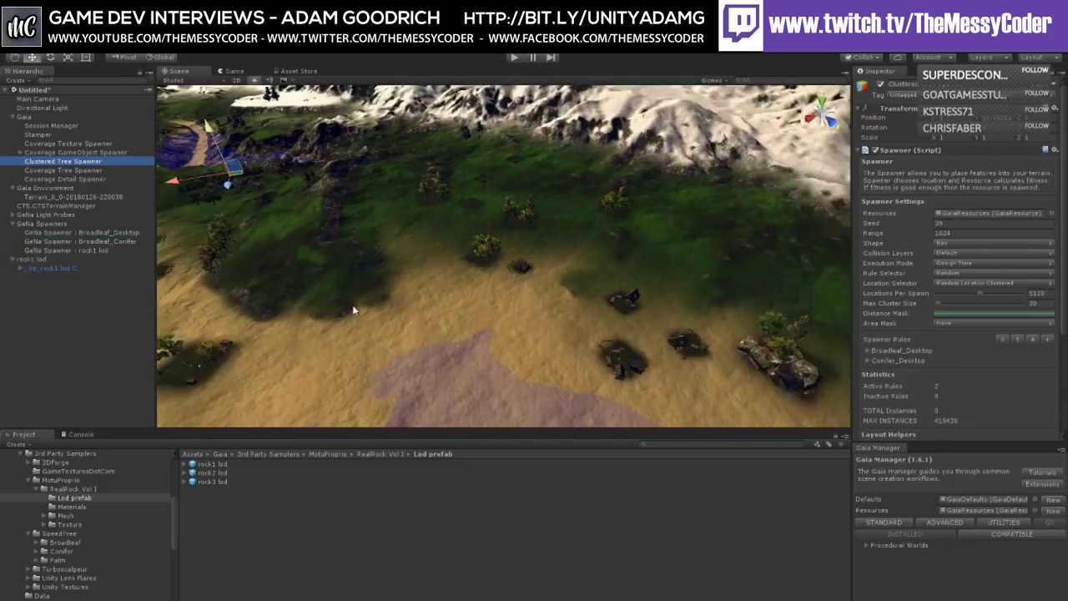
pyautogui.scroll(-5, 353, 306)
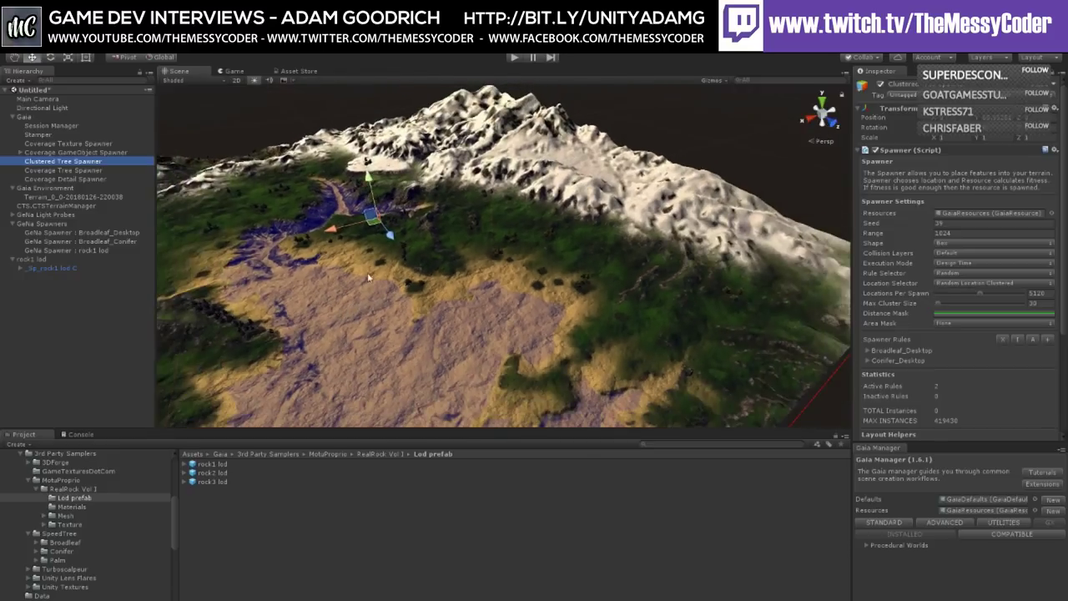
pyautogui.keyDown('alt'); pyautogui.moveTo(368, 278); pyautogui.dragTo(504, 276); pyautogui.keyUp('alt')
pyautogui.scroll(-6, 509, 259)
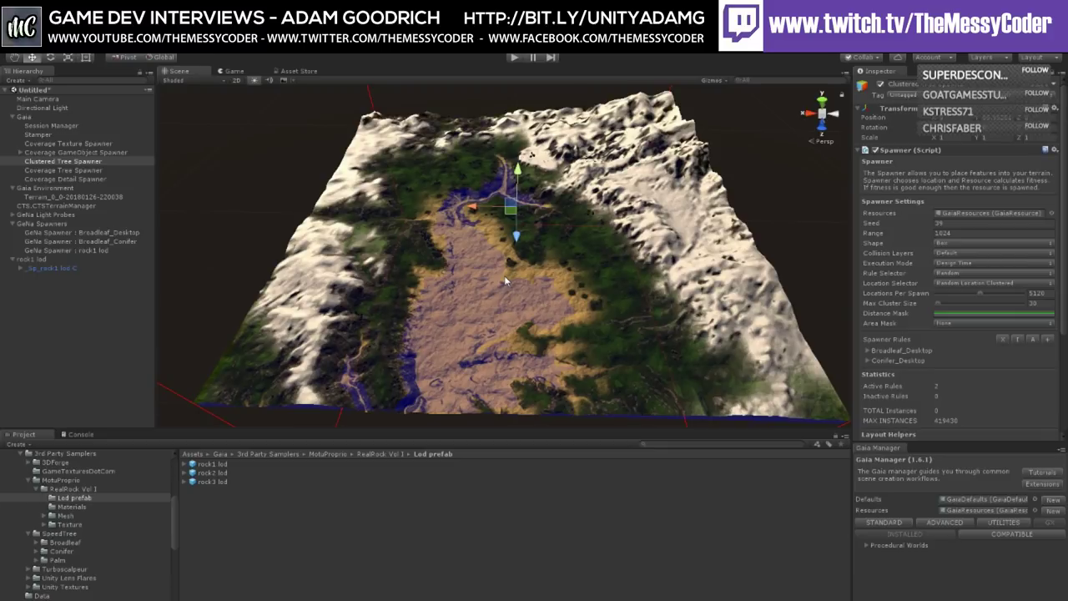
pyautogui.scroll(-4, 969, 354)
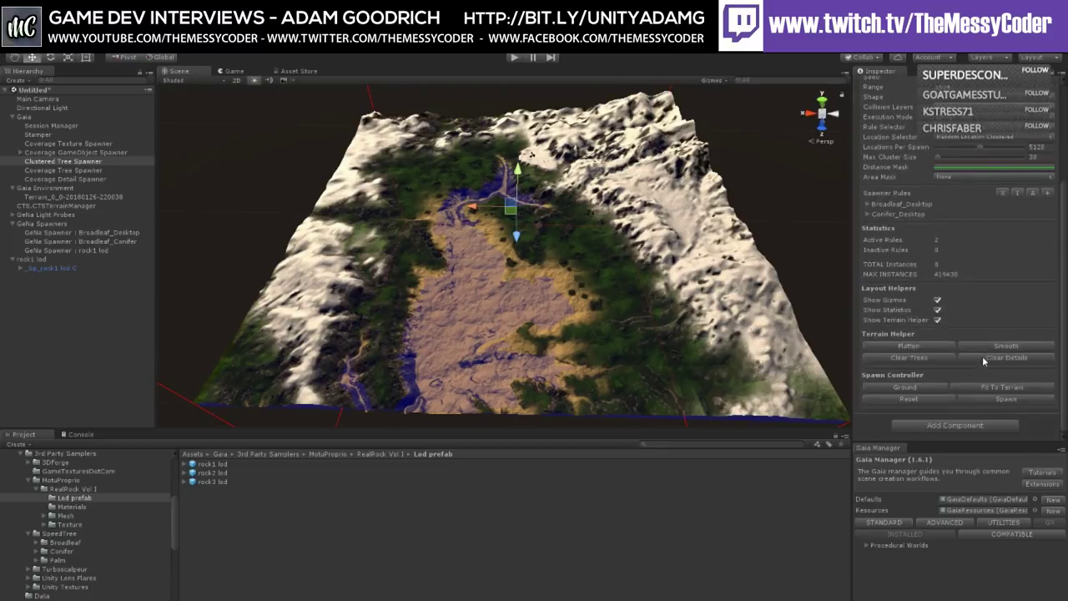
# Step: Spawn clustered trees three times, reaching 3563 Broadleaf and Conifer instances
pyautogui.click(1004, 399)
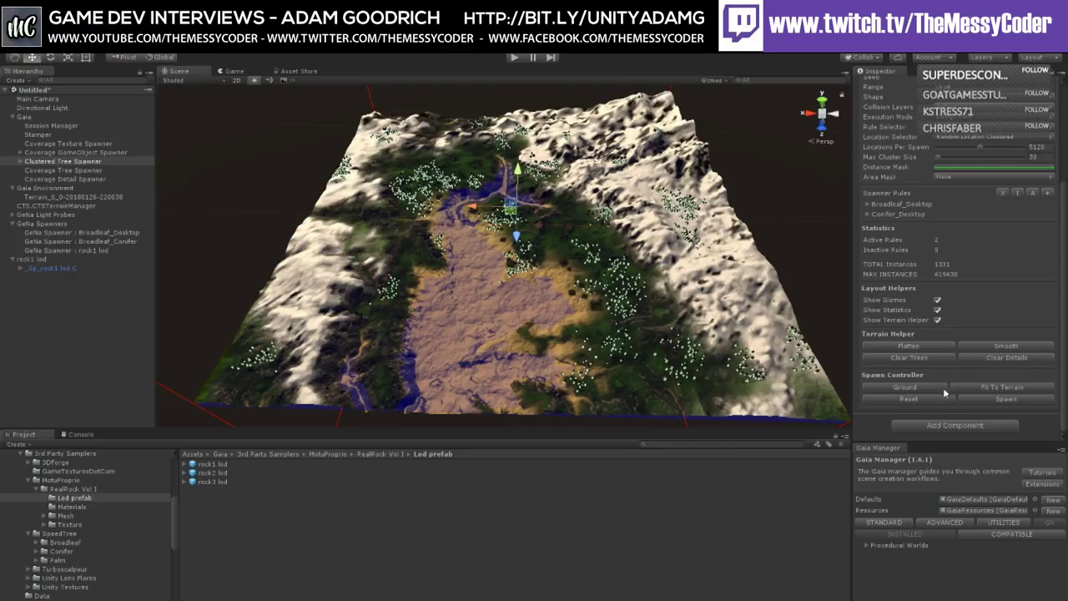
pyautogui.click(991, 401)
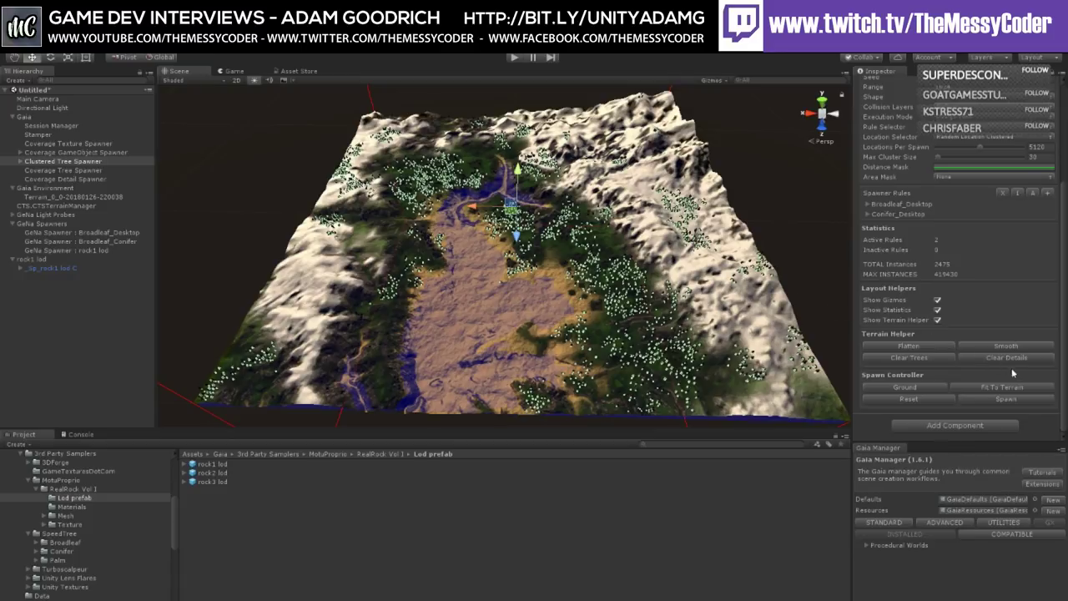
pyautogui.click(1007, 399)
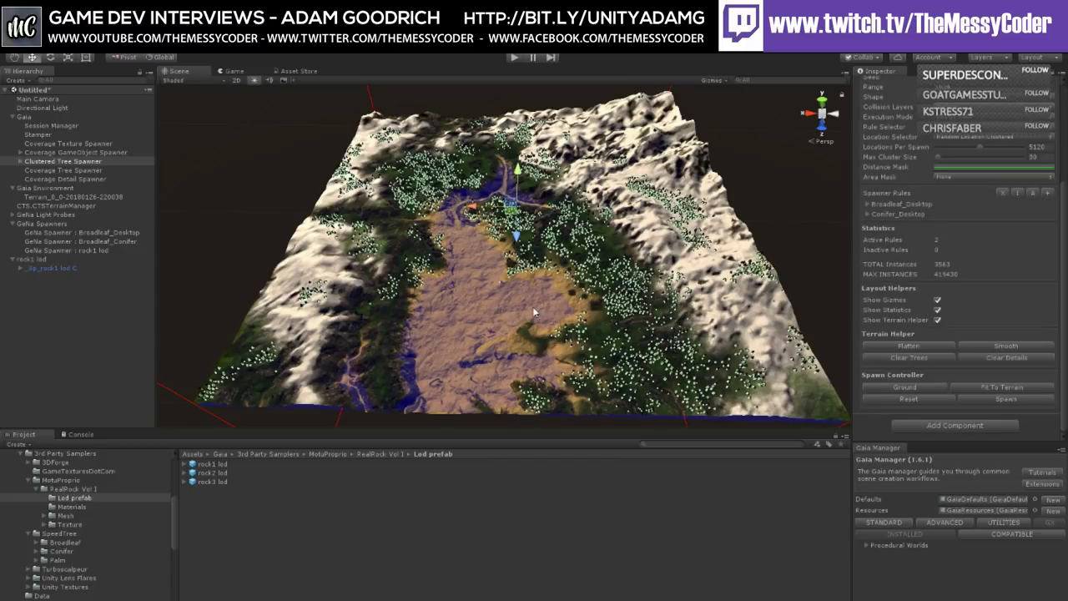
pyautogui.scroll(6, 544, 311)
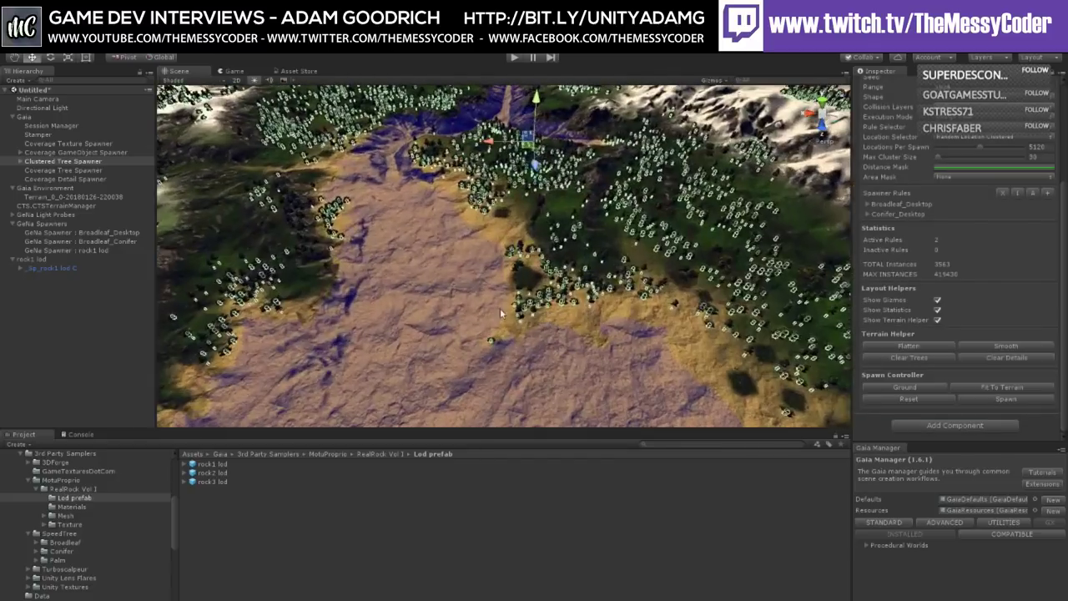
pyautogui.keyDown('alt'); pyautogui.moveTo(501, 313); pyautogui.dragTo(544, 267); pyautogui.keyUp('alt')
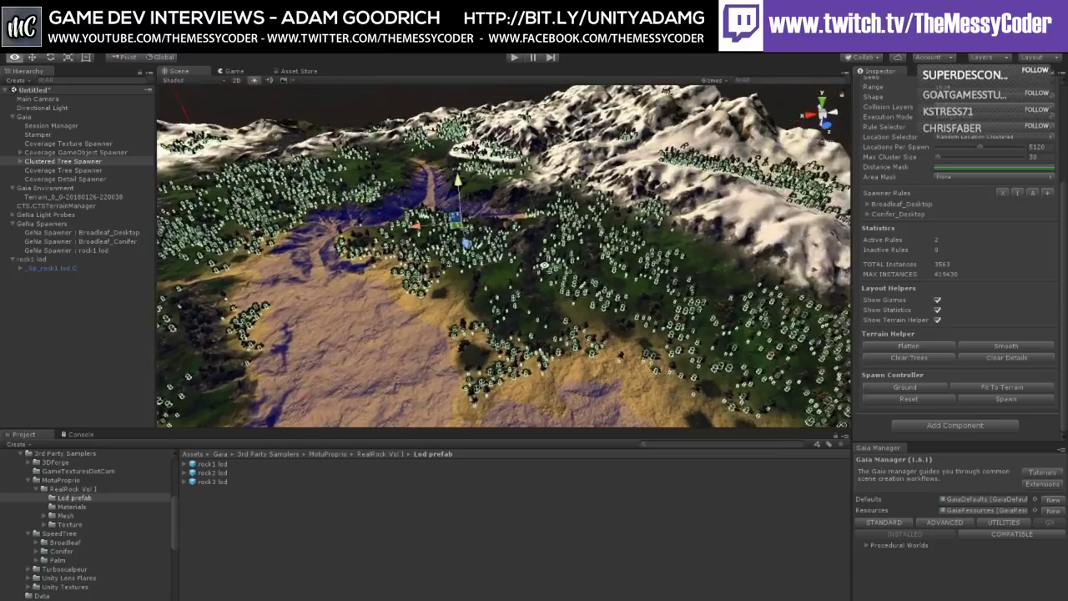
# Step: Spawn the Coverage Tree Spawner twice to reach 958 trees, then inspect them up close
pyautogui.click(56, 171)
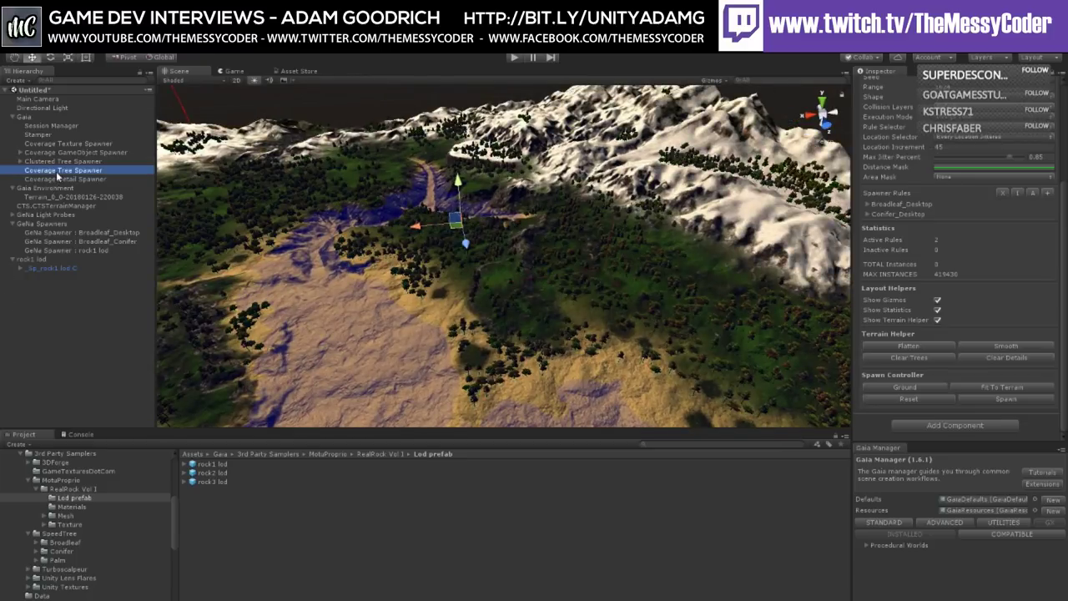
pyautogui.click(989, 399)
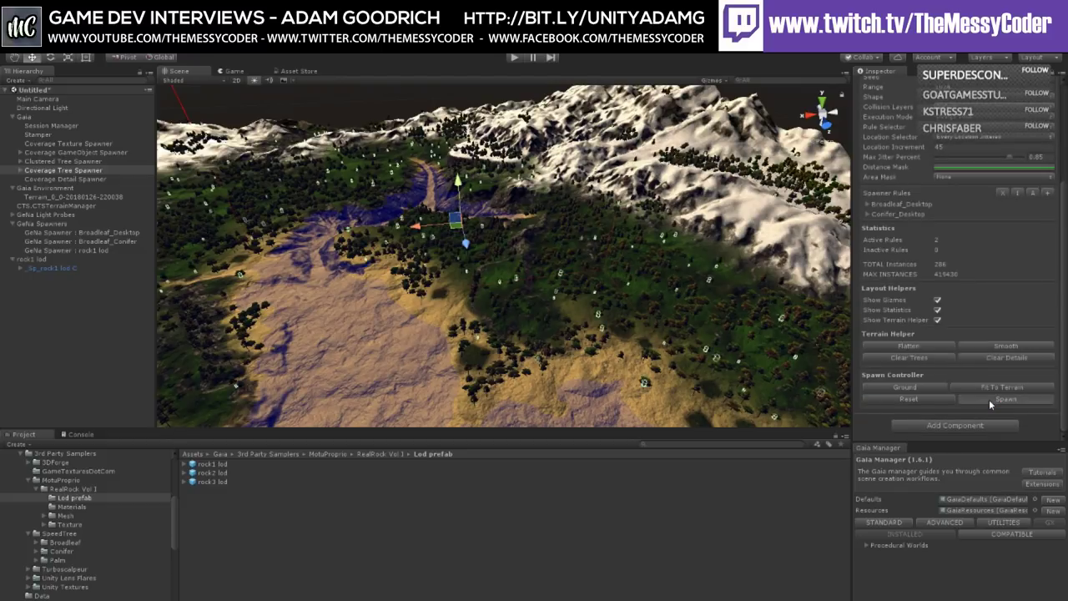
pyautogui.click(989, 399)
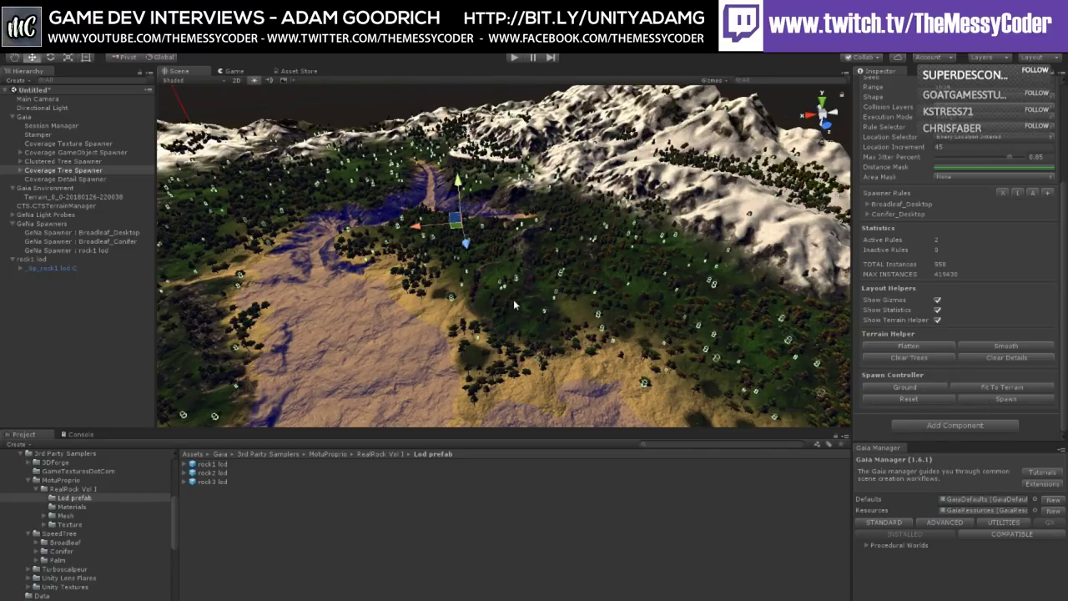
pyautogui.scroll(6, 424, 342)
pyautogui.scroll(4, 425, 341)
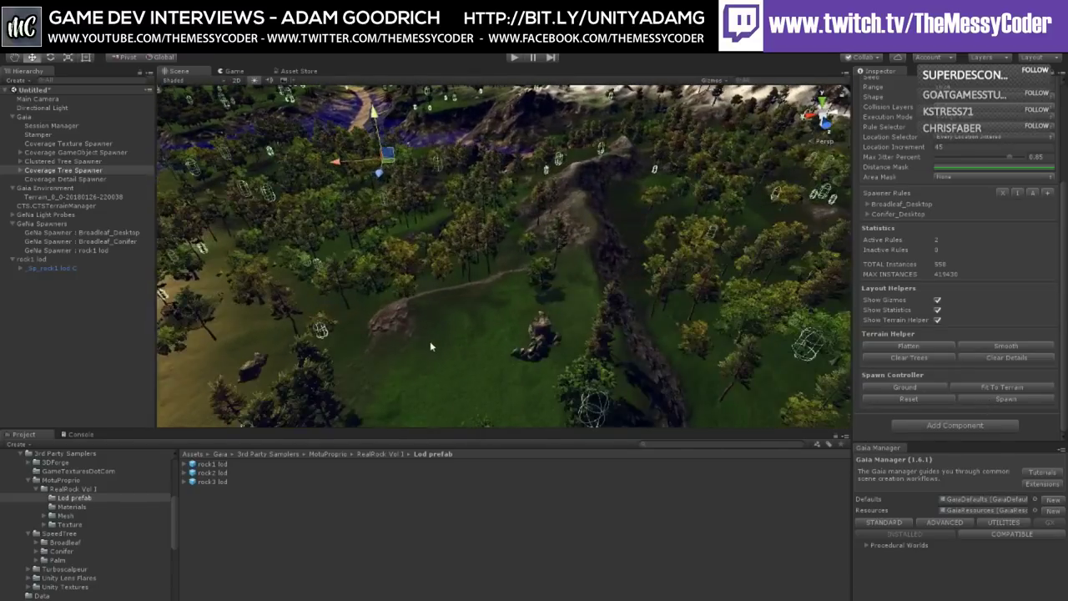
pyautogui.moveTo(444, 338); pyautogui.dragTo(580, 307, button='right')
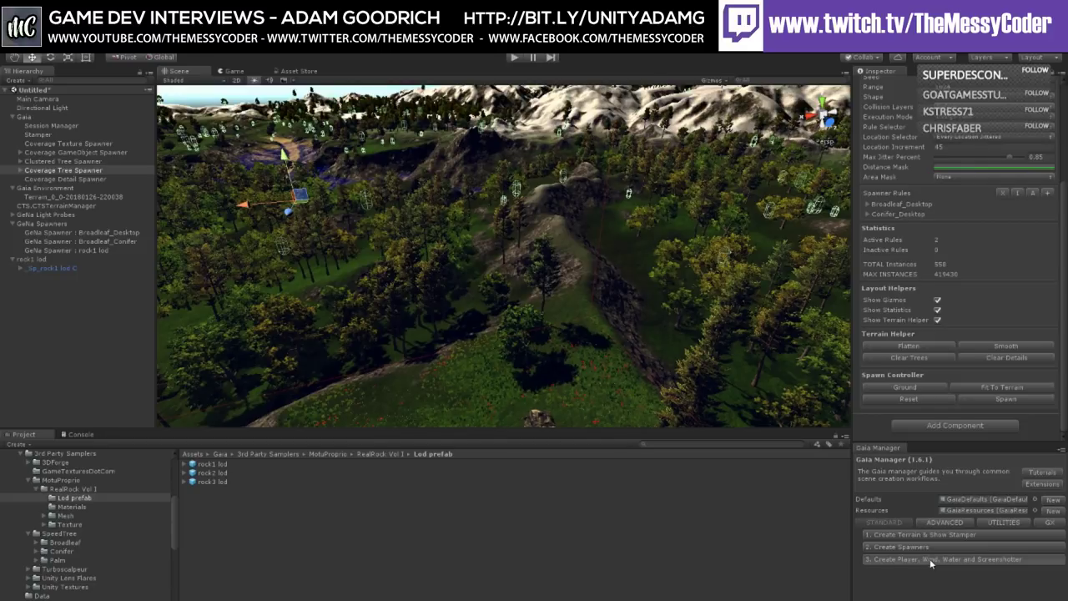
# Step: Run Gaia's 'Create Player, Wind, Water and Screenshotter' and view the lakeside
pyautogui.click(931, 560)
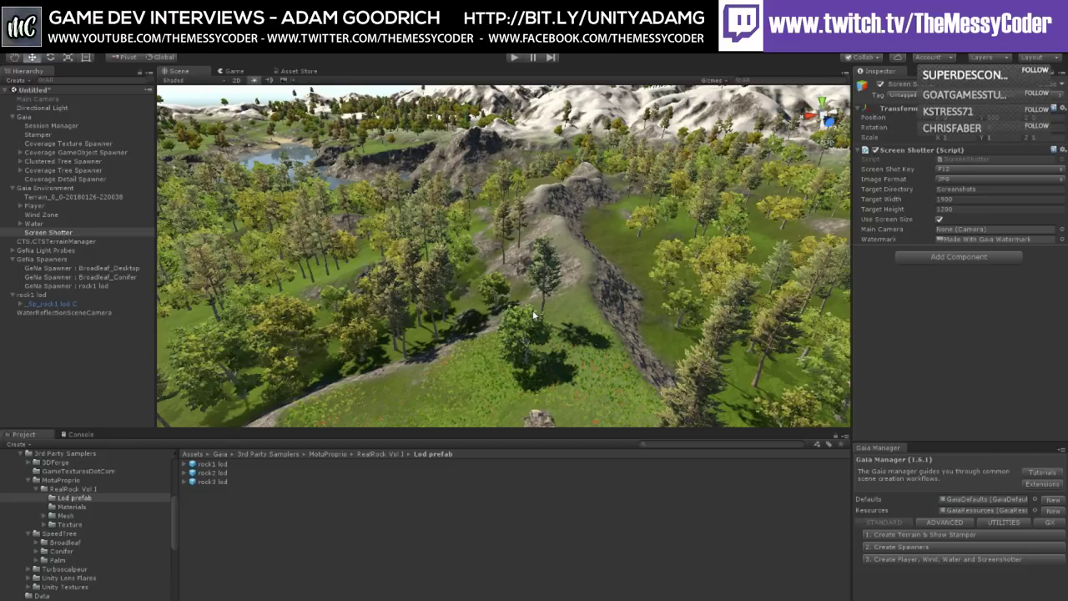
pyautogui.moveTo(532, 310); pyautogui.dragTo(455, 293, button='right')
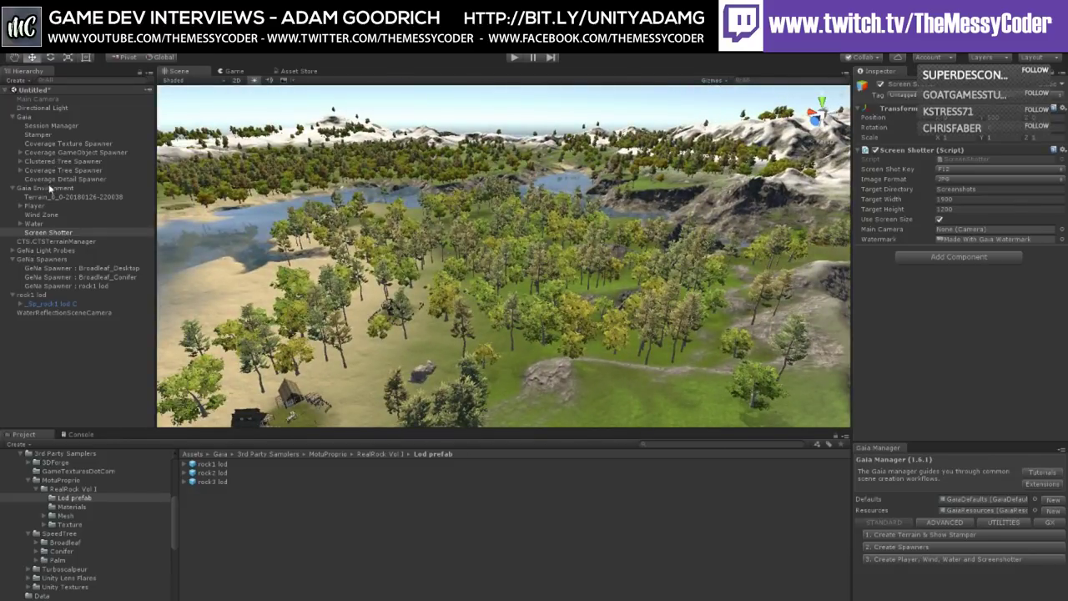
# Step: Frame the Player in the Scene view, then pull back to show the river
pyautogui.doubleClick(40, 207)
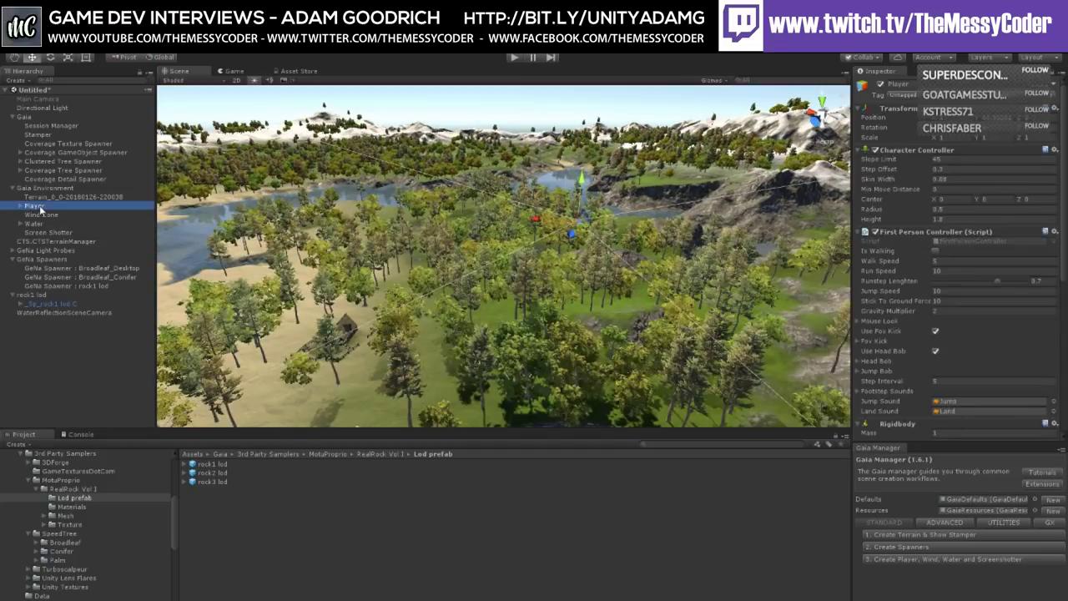
pyautogui.doubleClick(40, 207)
pyautogui.moveTo(423, 286); pyautogui.dragTo(666, 237, button='right')
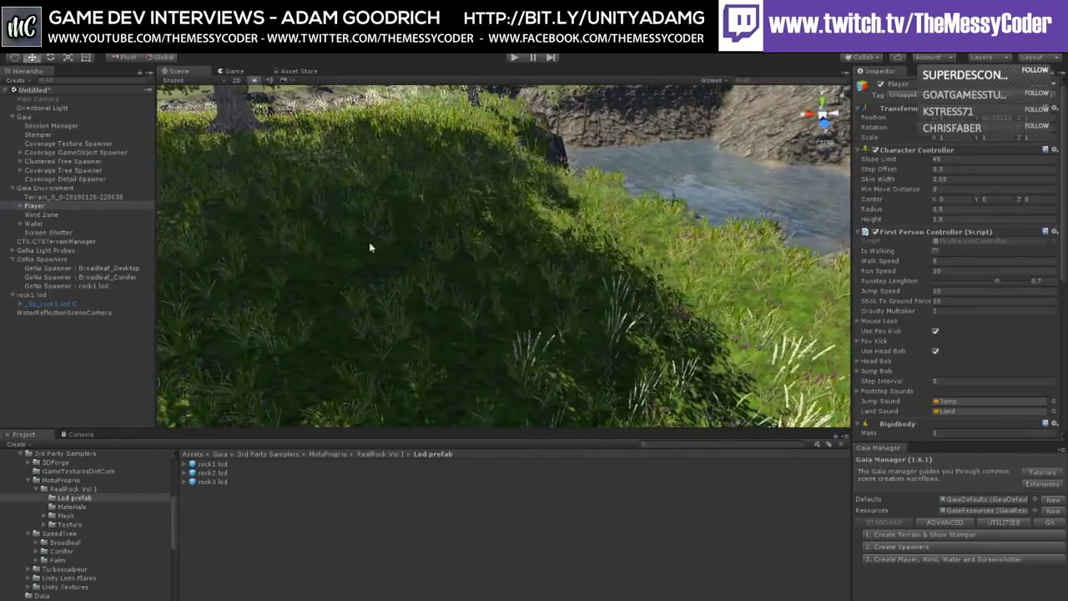
pyautogui.scroll(-3, 368, 243)
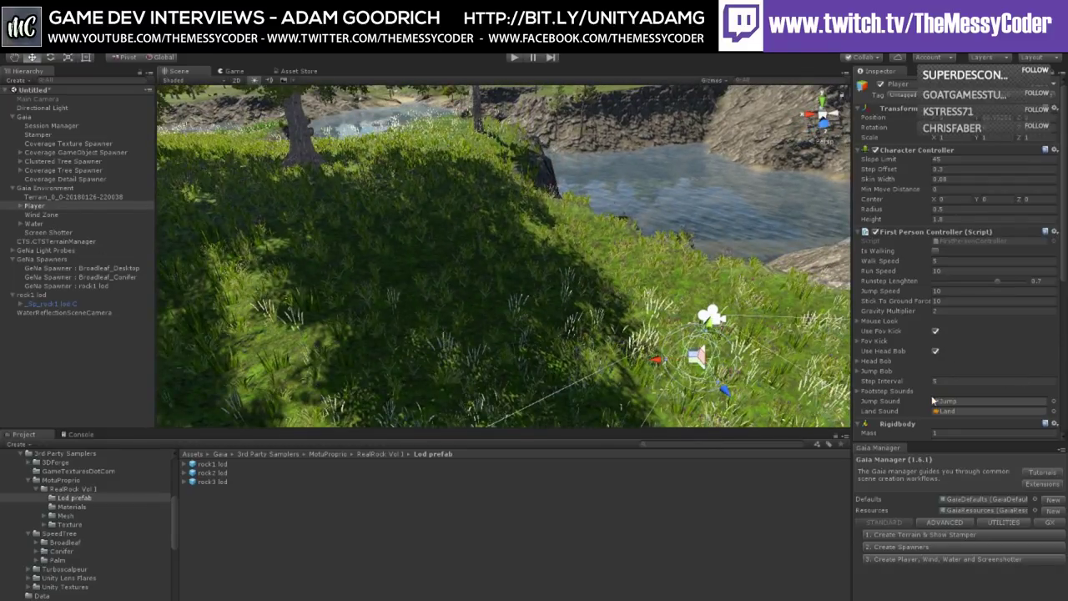
pyautogui.scroll(-5, 917, 395)
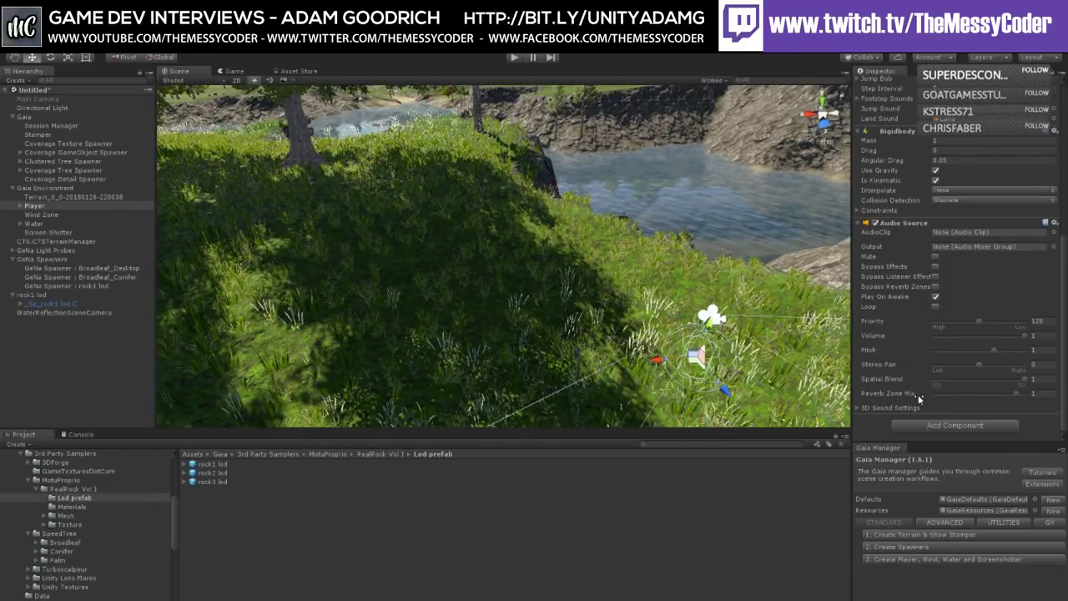
pyautogui.scroll(5, 921, 354)
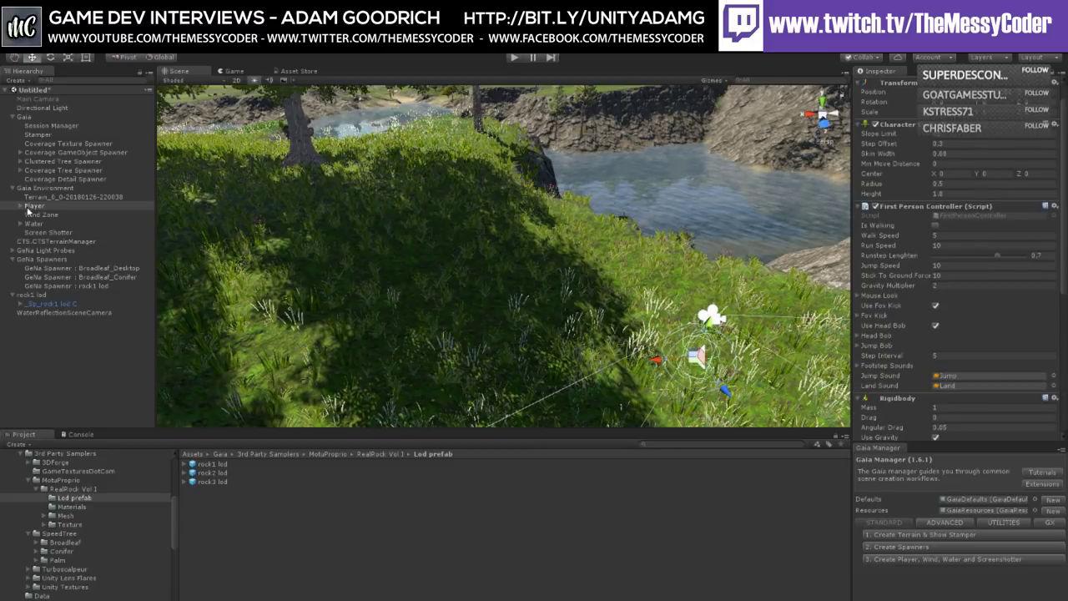
# Step: Add a Post Processing Behaviour component to the Player's FirstPersonCharacter camera
pyautogui.click(21, 206)
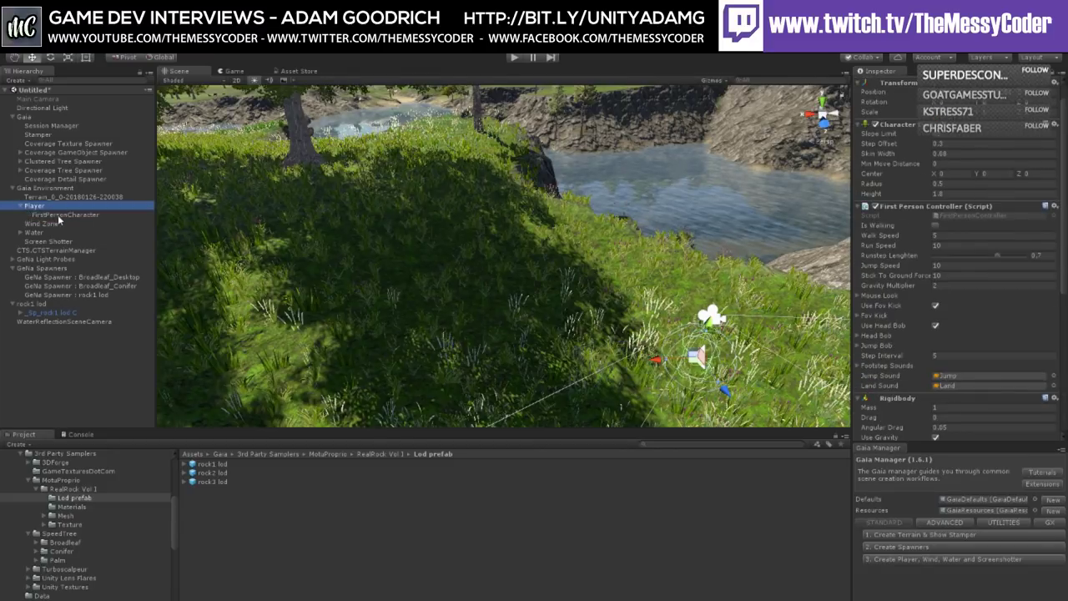
pyautogui.click(57, 214)
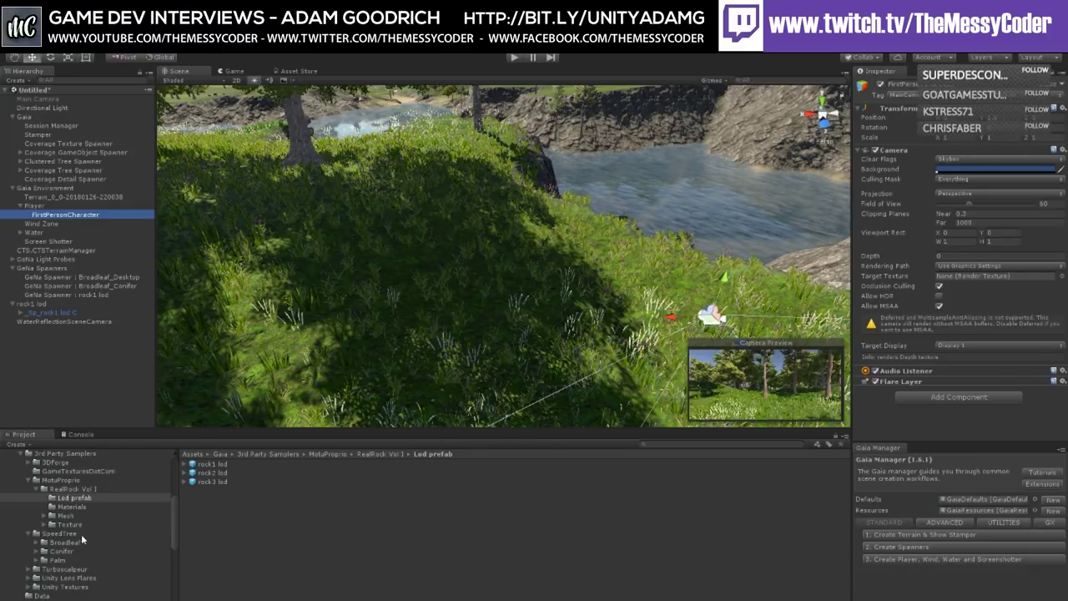
pyautogui.scroll(-3, 72, 543)
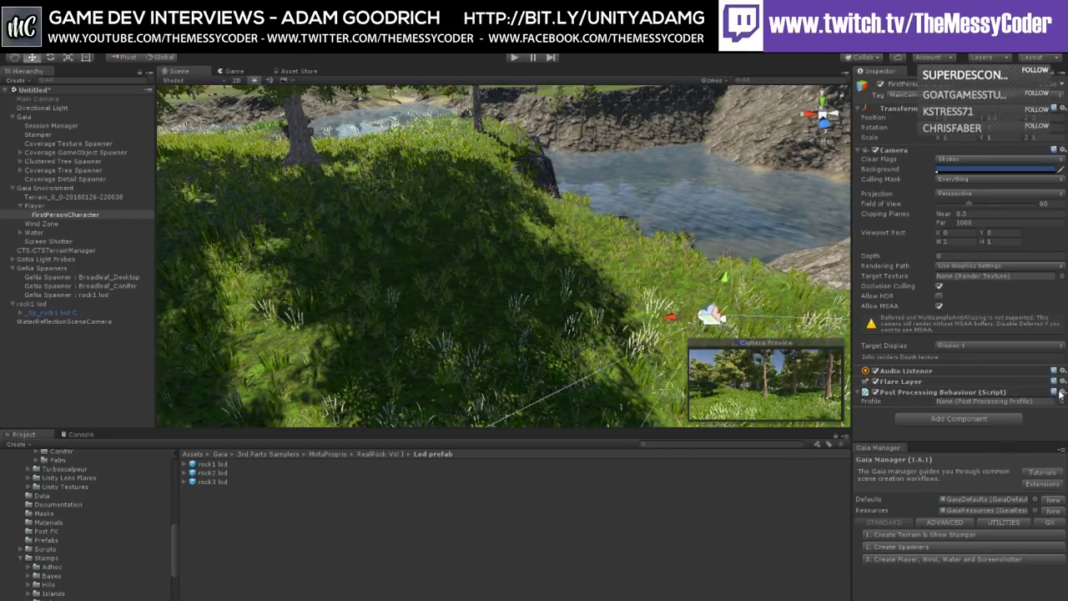
# Step: Undo the Post Processing Behaviour addition, then dock and close Gaia Manager
pyautogui.hotkey('ctrl', 'z')
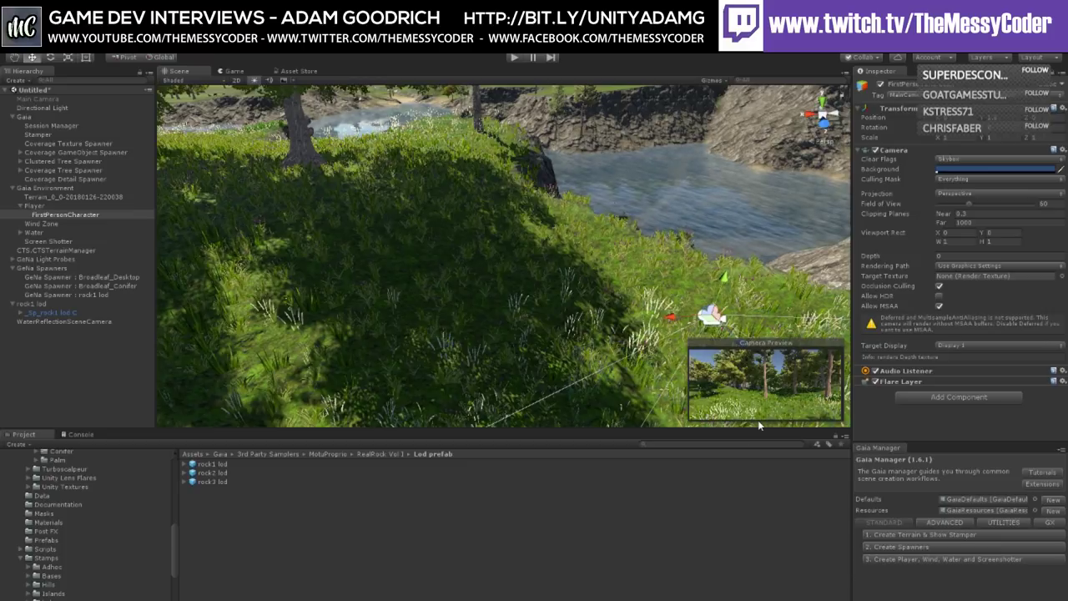
pyautogui.click(940, 523)
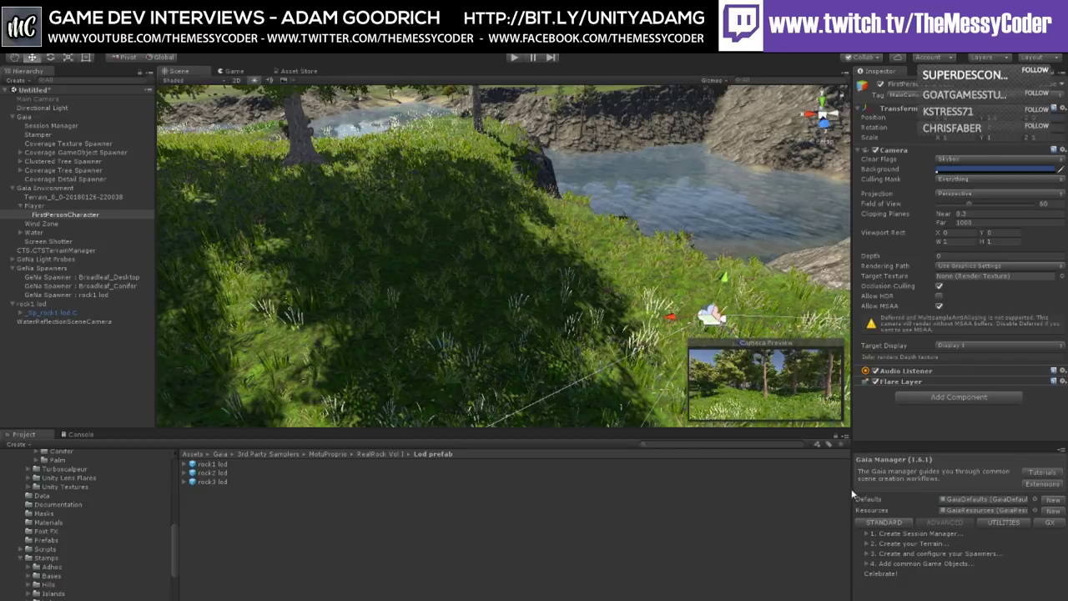
pyautogui.moveTo(887, 457); pyautogui.dragTo(827, 239)
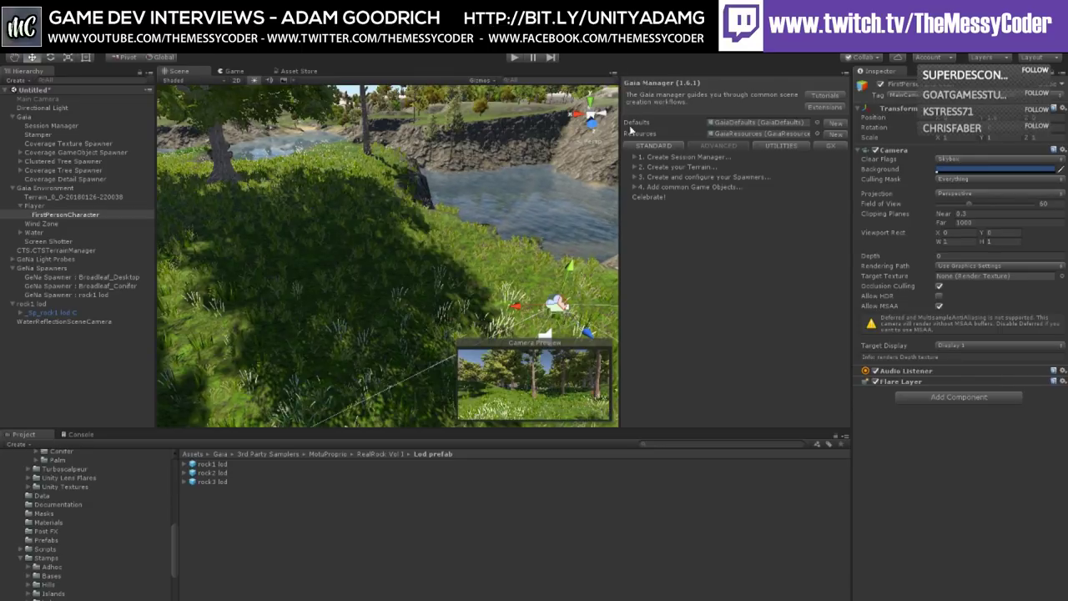
pyautogui.middleClick(634, 73)
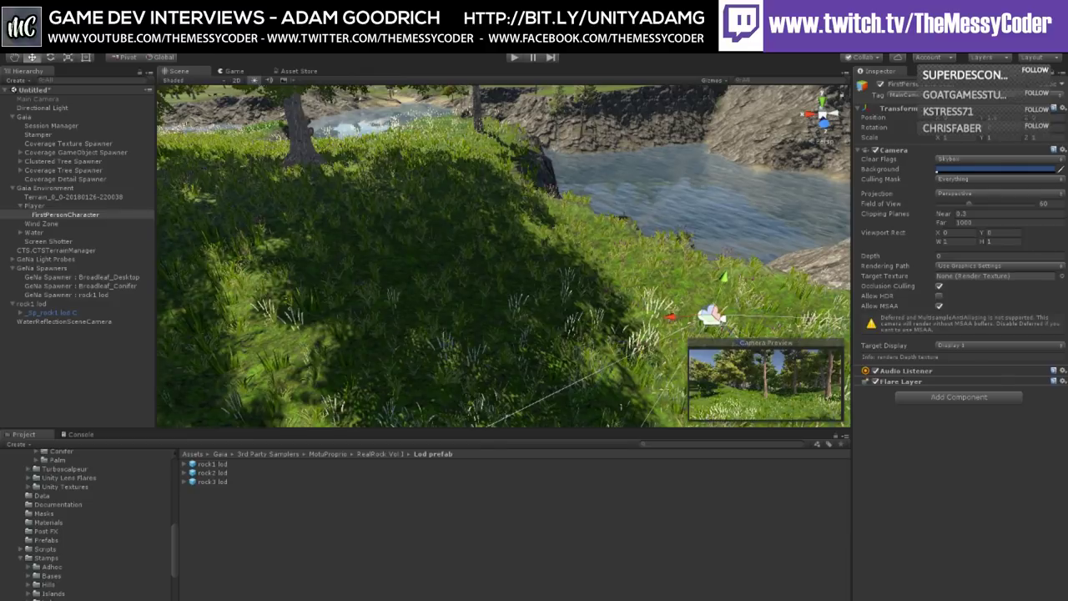
# Step: Reopen Gaia Manager floating with Ctrl+G, position it, and enter Play mode
pyautogui.hotkey('ctrl', 'g')
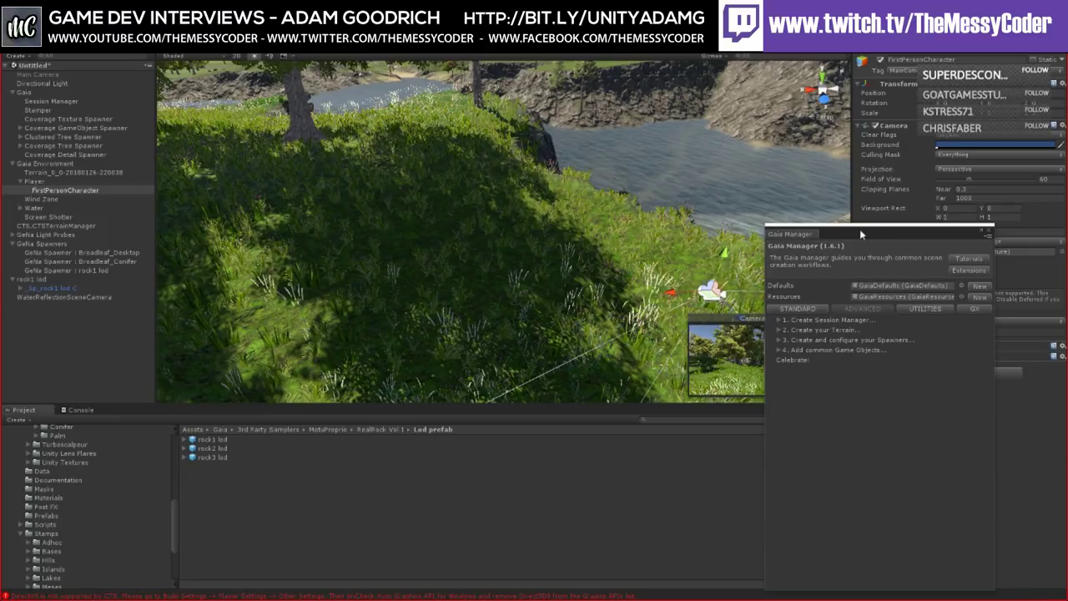
pyautogui.moveTo(861, 235); pyautogui.dragTo(725, 162)
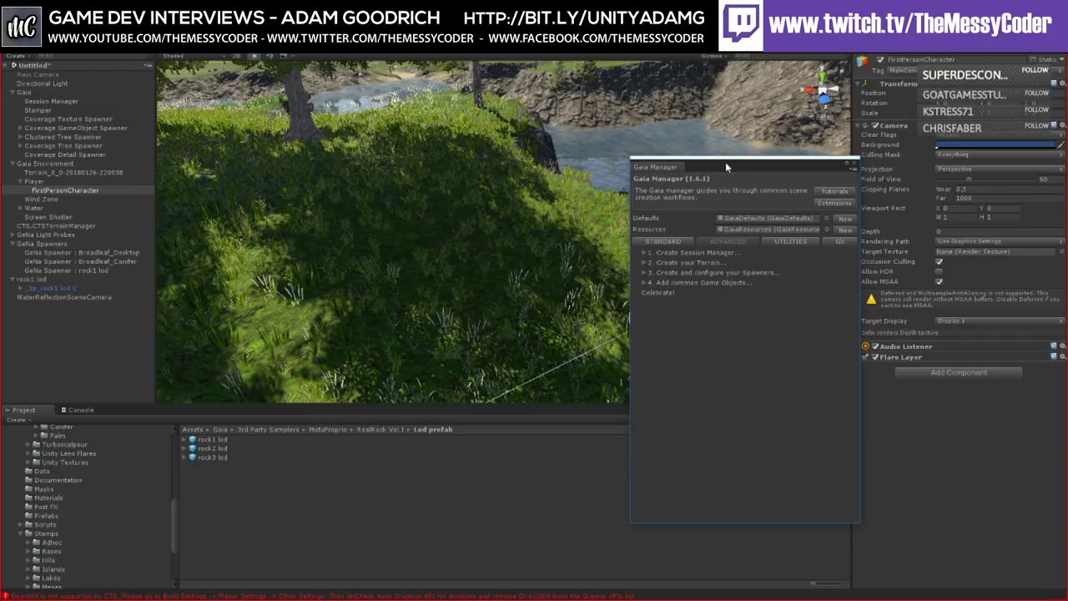
pyautogui.moveTo(725, 162); pyautogui.dragTo(924, 219)
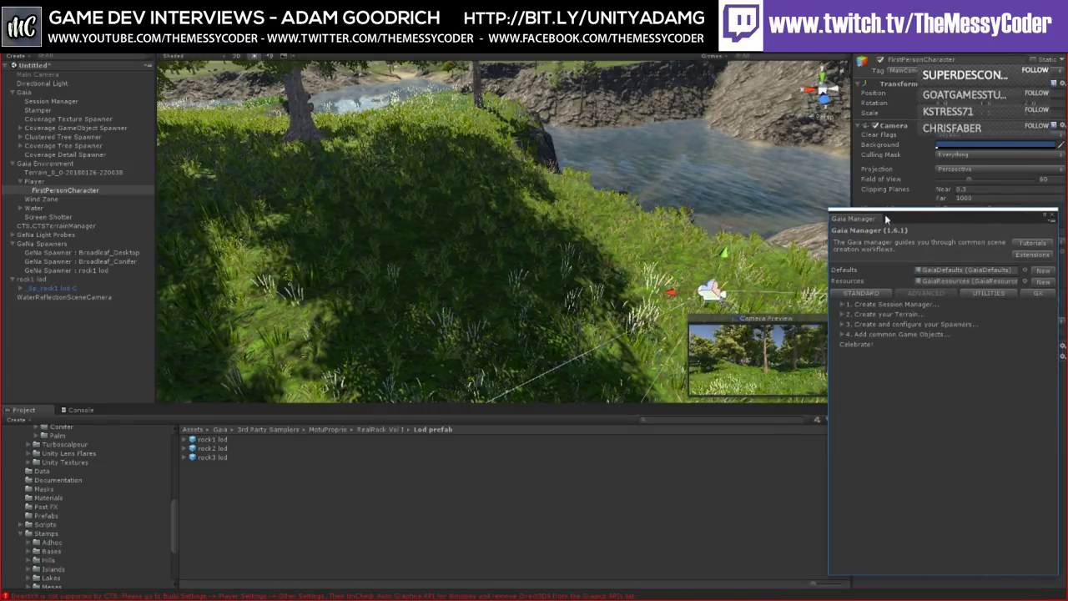
pyautogui.moveTo(910, 215); pyautogui.dragTo(906, 215)
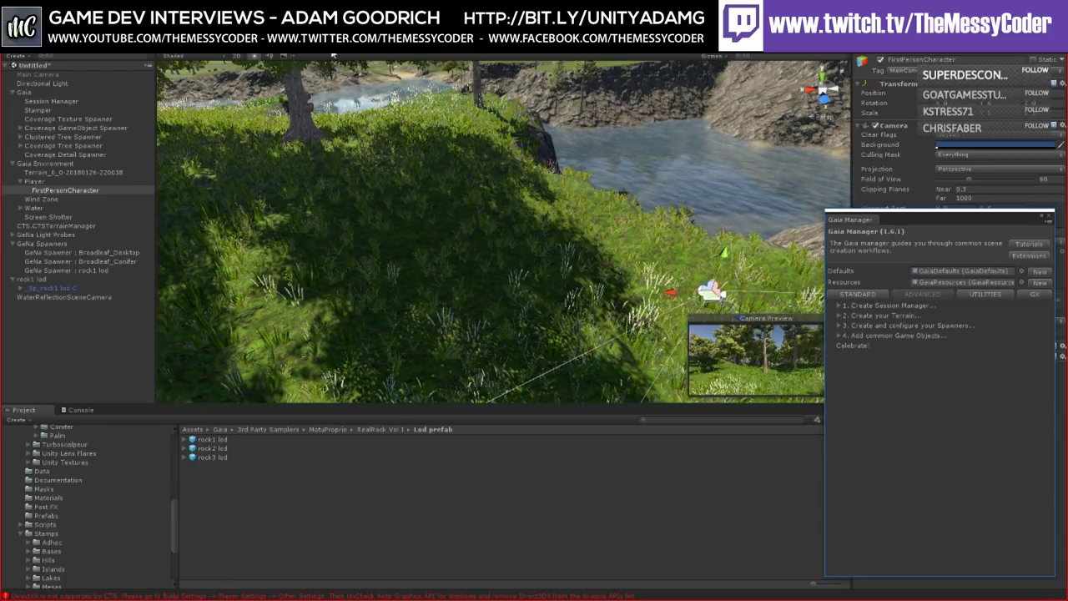
pyautogui.click(471, 50)
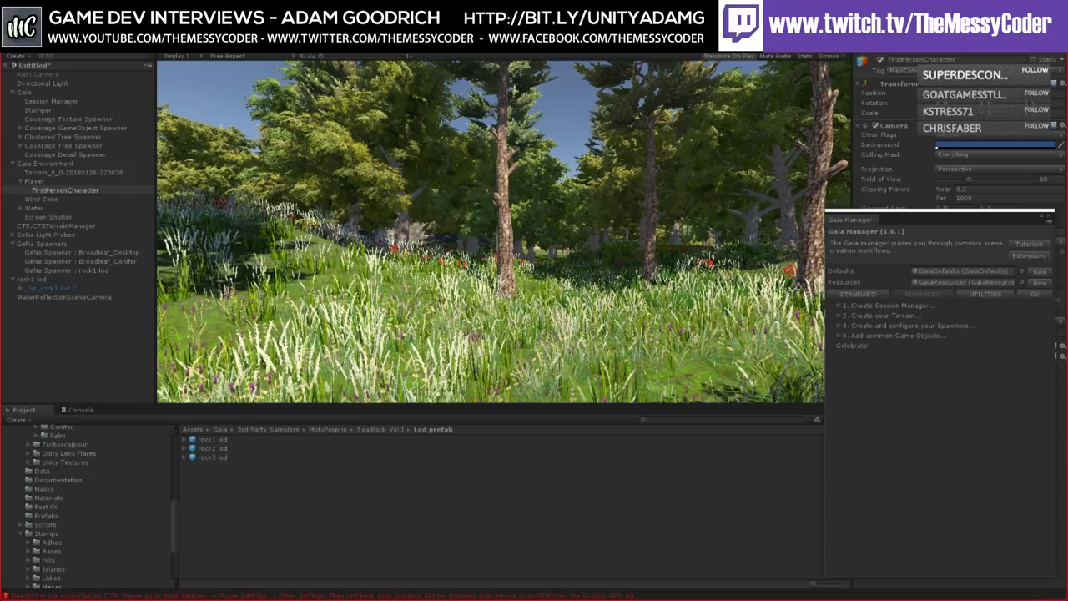
# Step: Maximize the running Game view so only the first-person view shows
pyautogui.hotkey('ctrl', 'p')
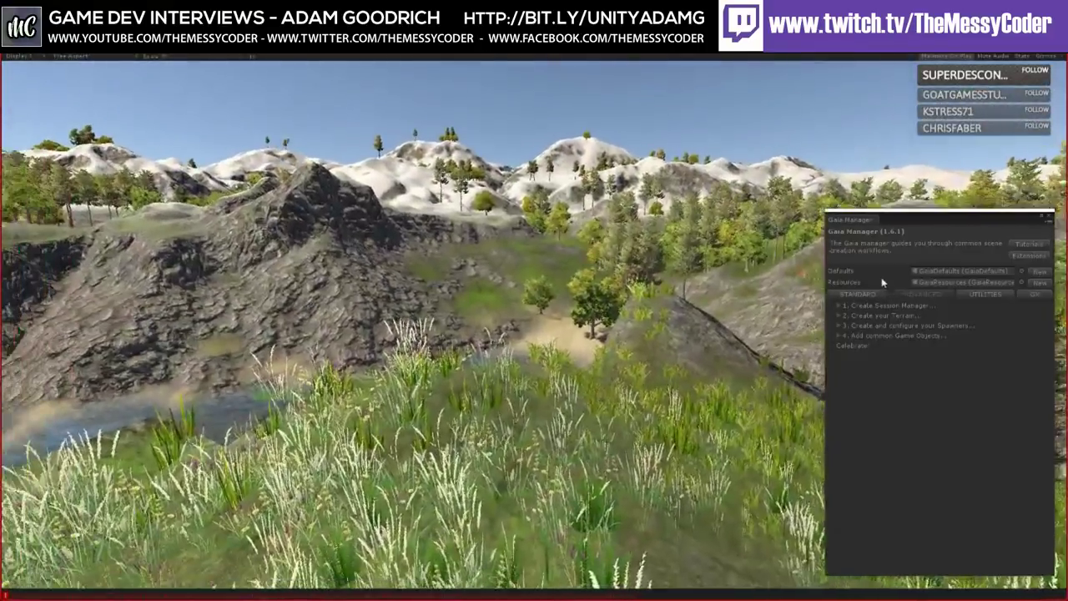
# Step: Float Gaia Manager and run GX > Procedural Worlds > Camera And Light > Create Camera Effects
pyautogui.moveTo(849, 218); pyautogui.dragTo(460, 293)
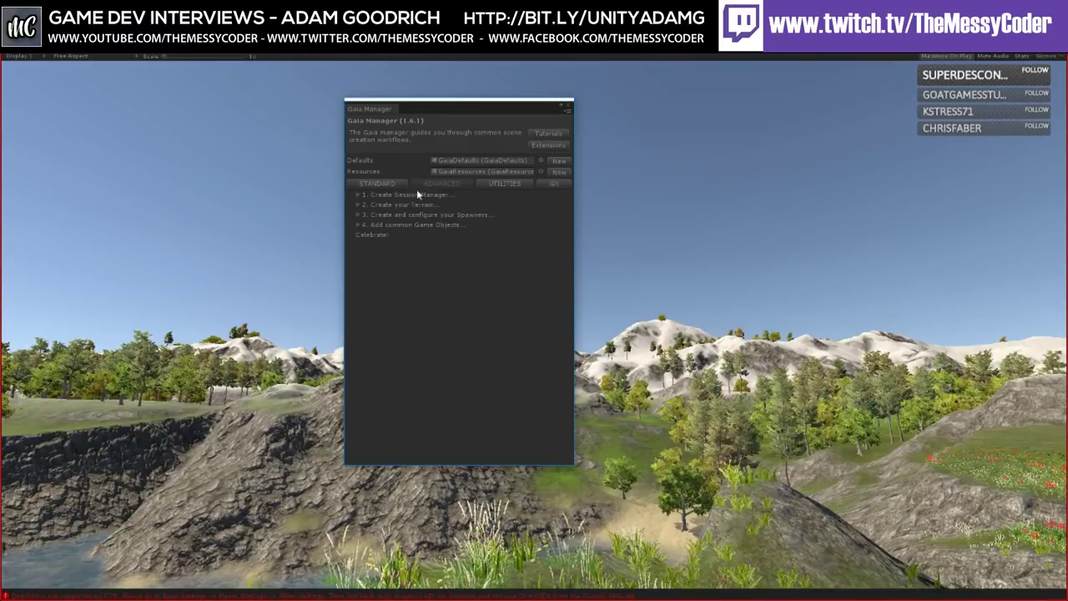
pyautogui.click(555, 183)
pyautogui.click(357, 206)
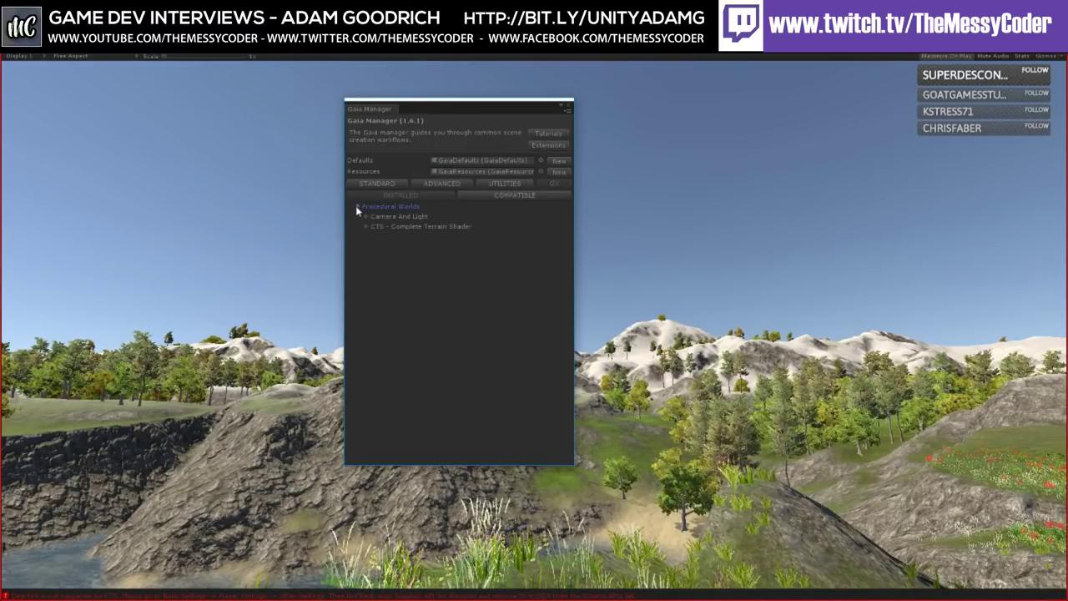
pyautogui.click(365, 217)
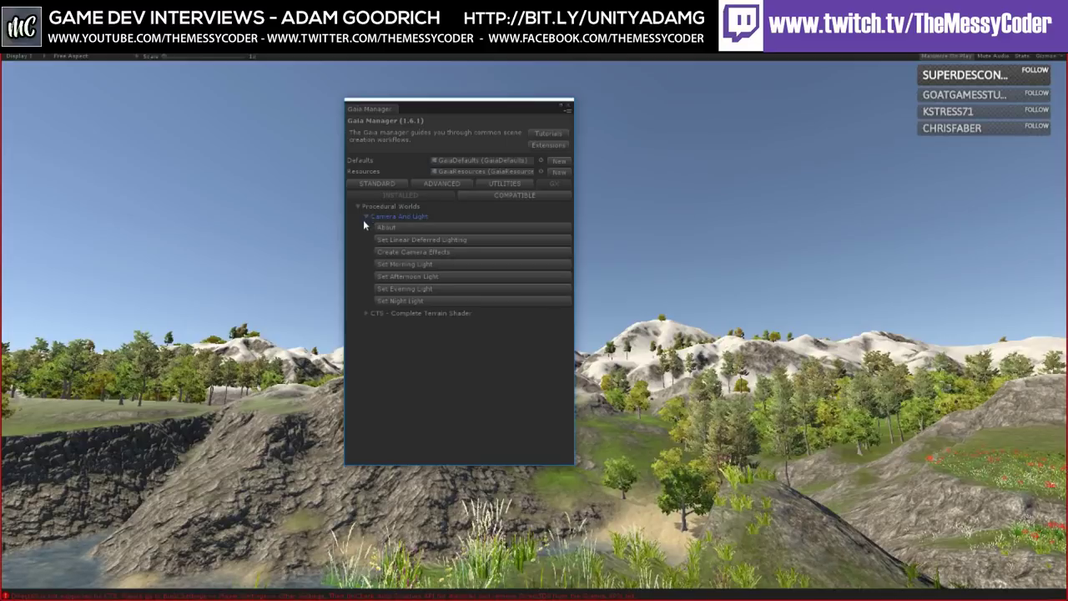
pyautogui.click(445, 253)
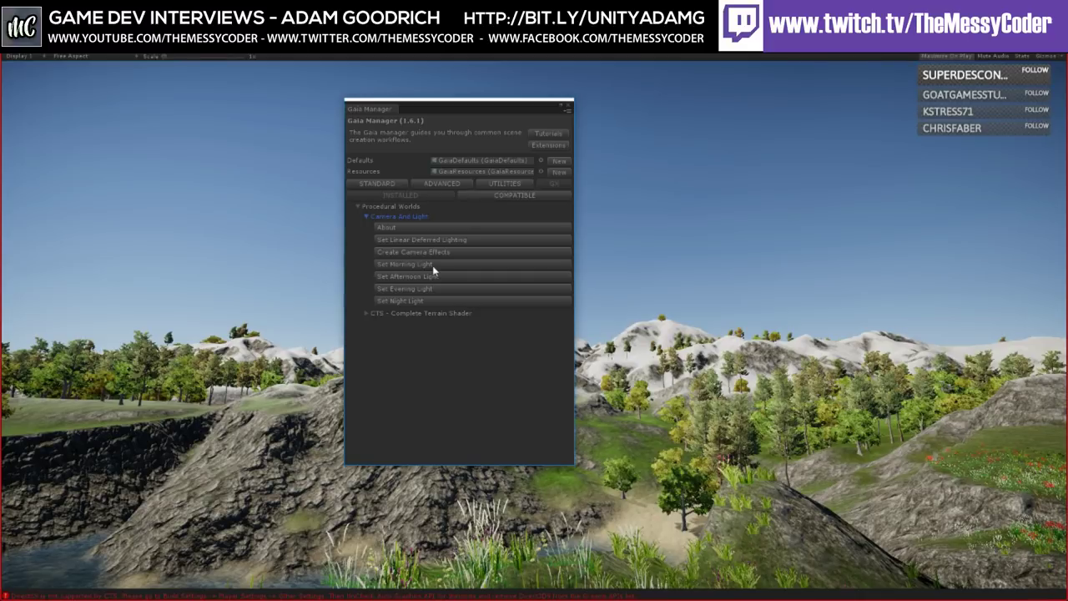
# Step: Apply Gaia's morning light preset, move Gaia Manager aside, then switch to afternoon light
pyautogui.click(434, 265)
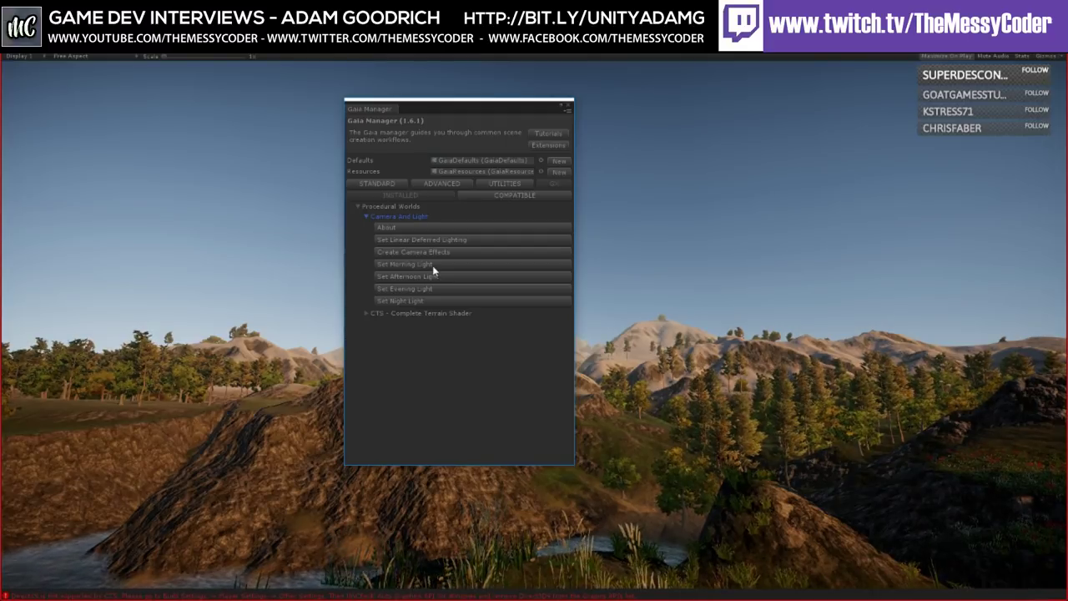
pyautogui.moveTo(475, 109); pyautogui.dragTo(945, 174)
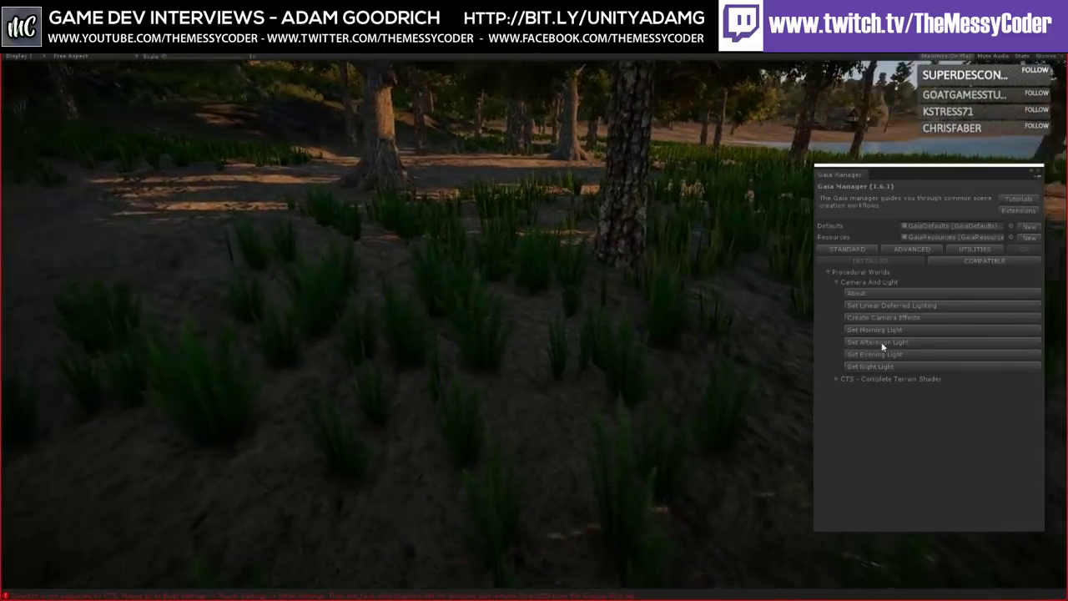
pyautogui.click(883, 343)
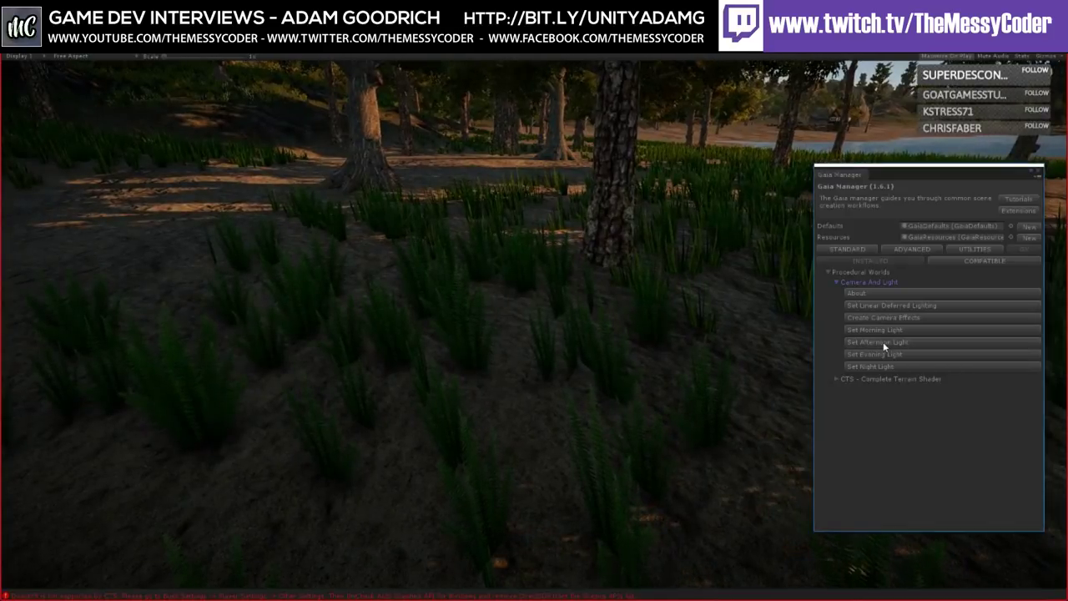